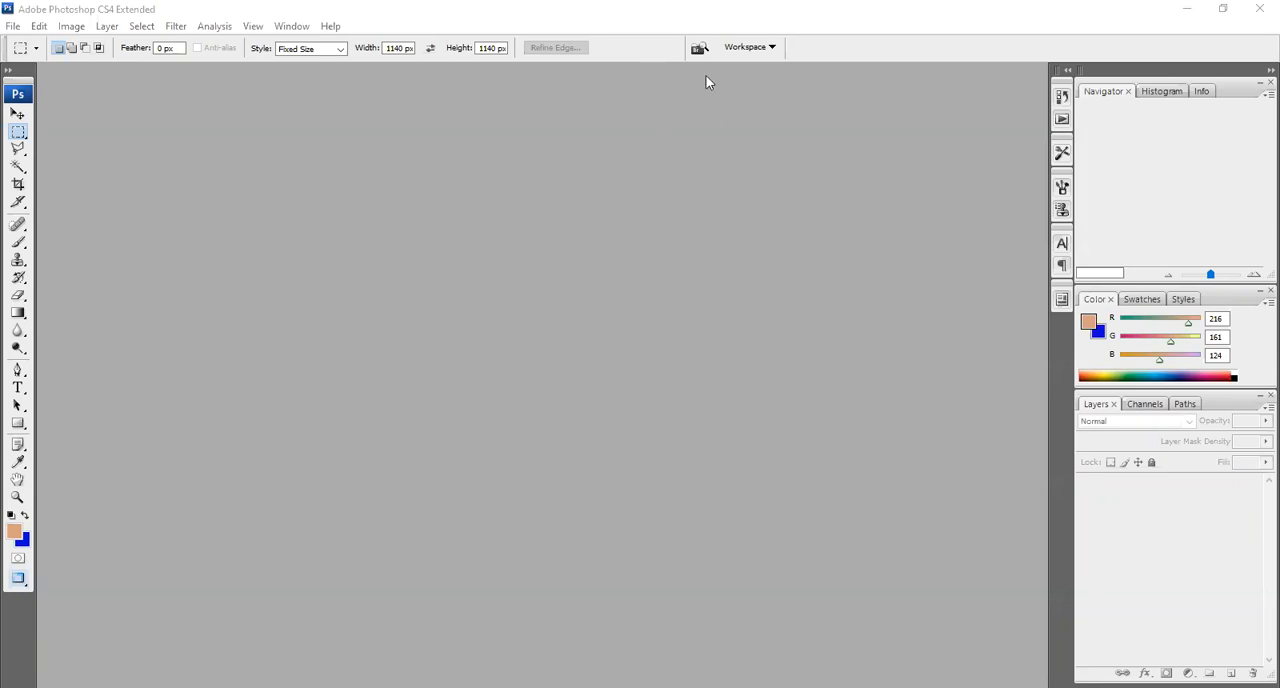
click(20, 28)
click(48, 59)
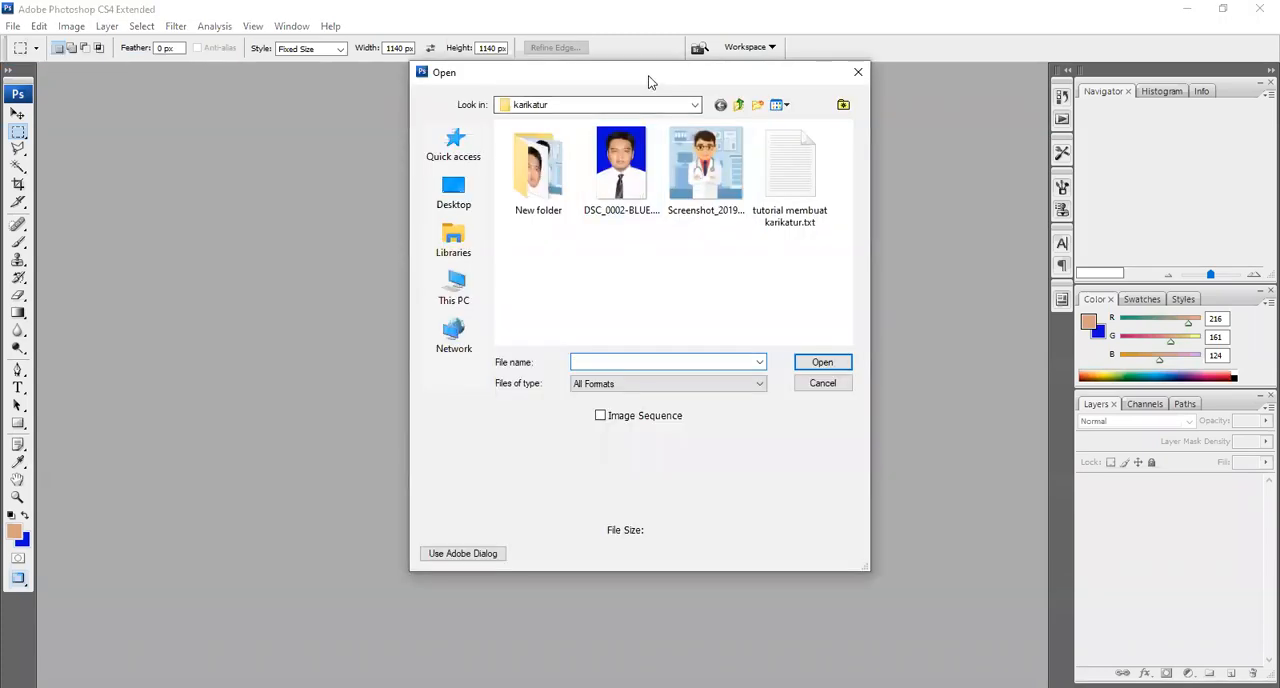
drag(648, 82, 580, 151)
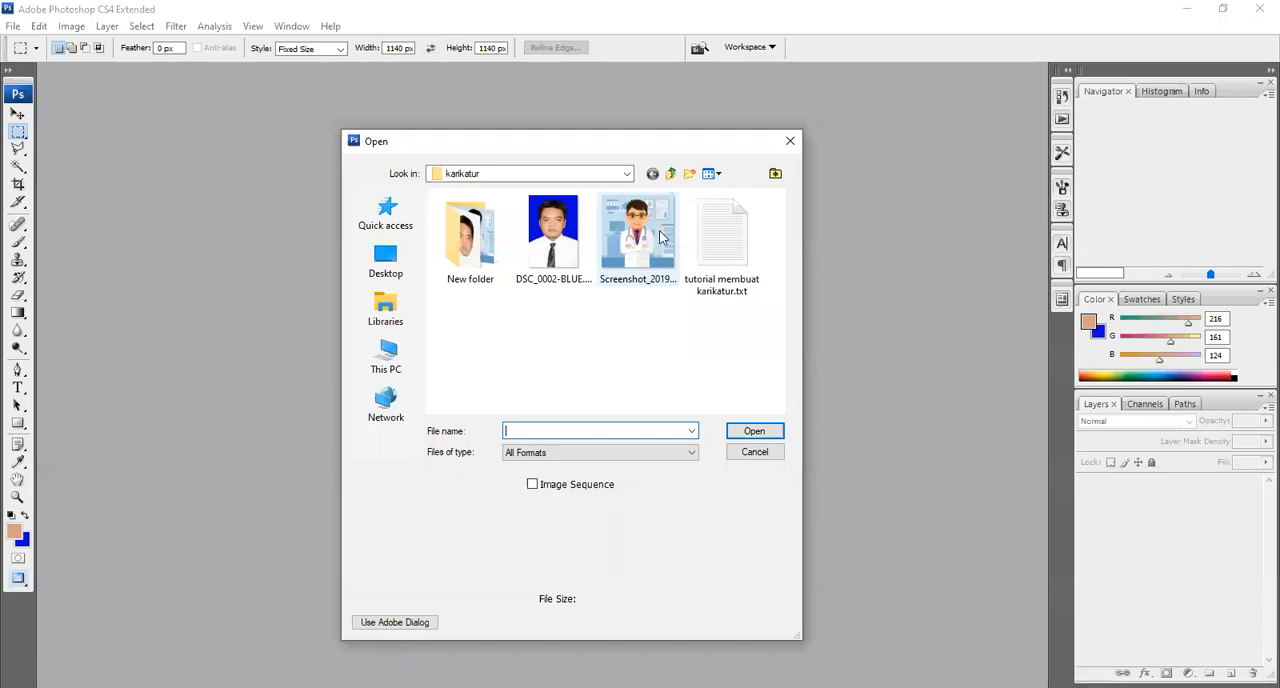
click(790, 143)
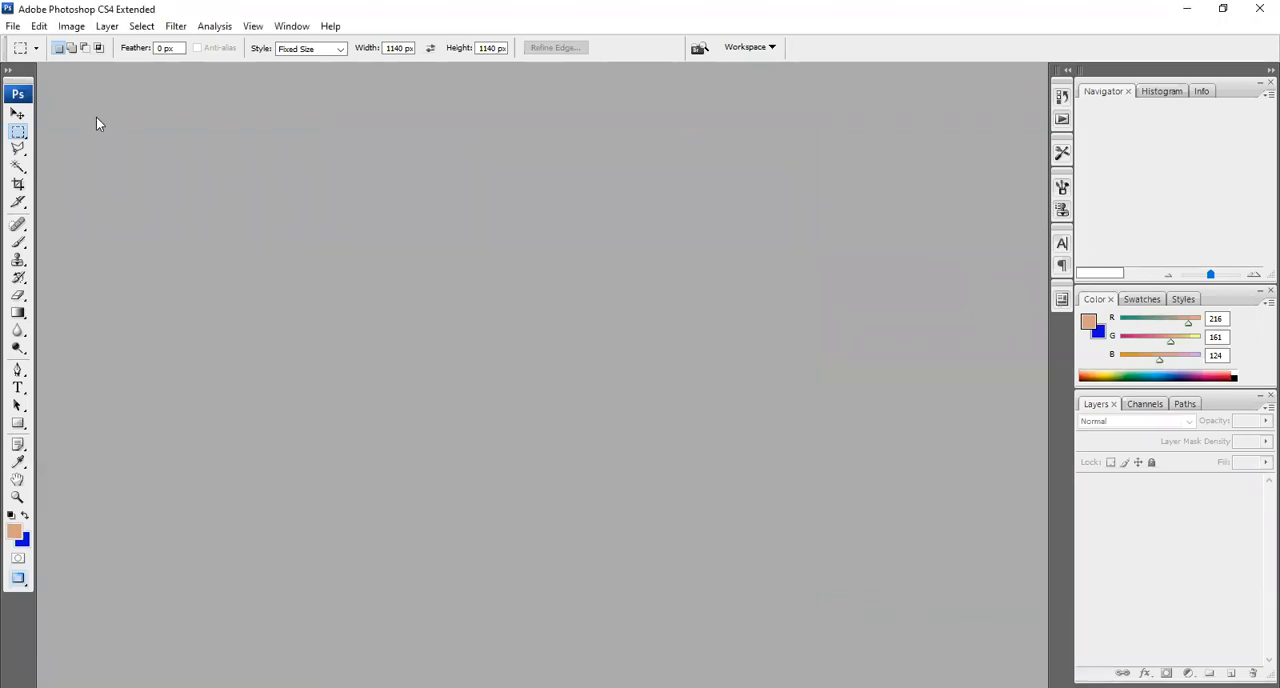
Open the portrait photo DSC_0002-BLUE.jpg from the karikatur folder
click(13, 27)
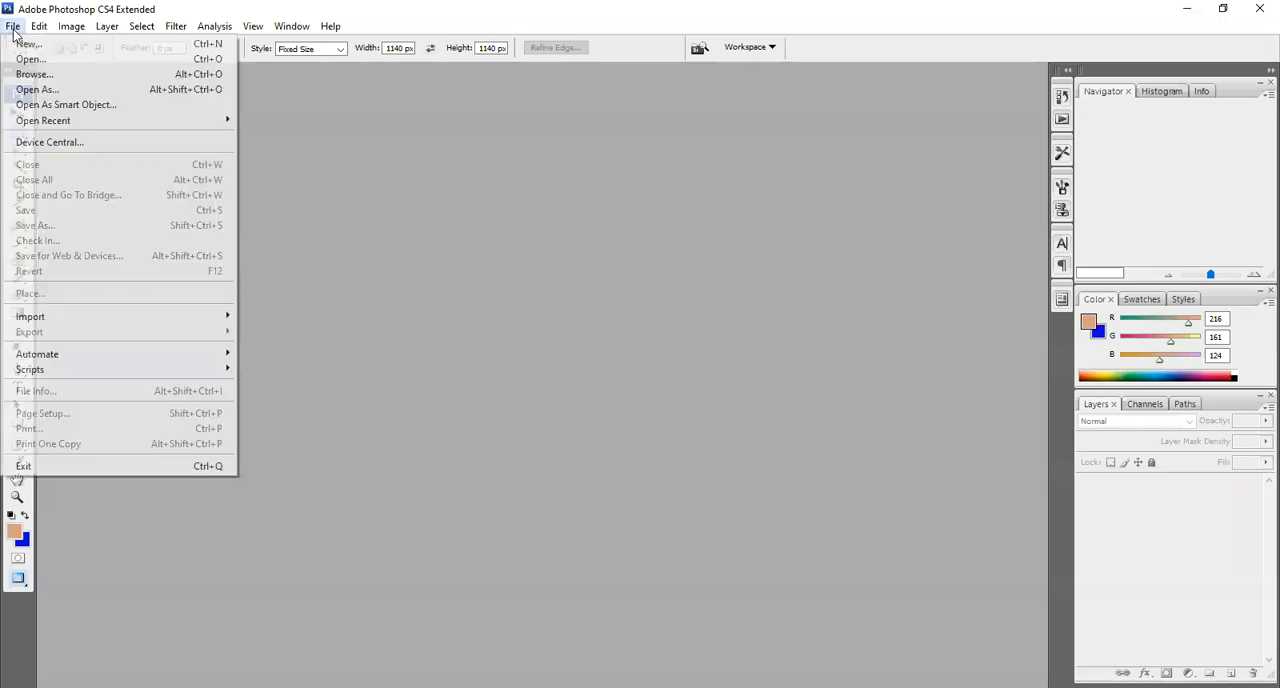
click(30, 59)
click(560, 230)
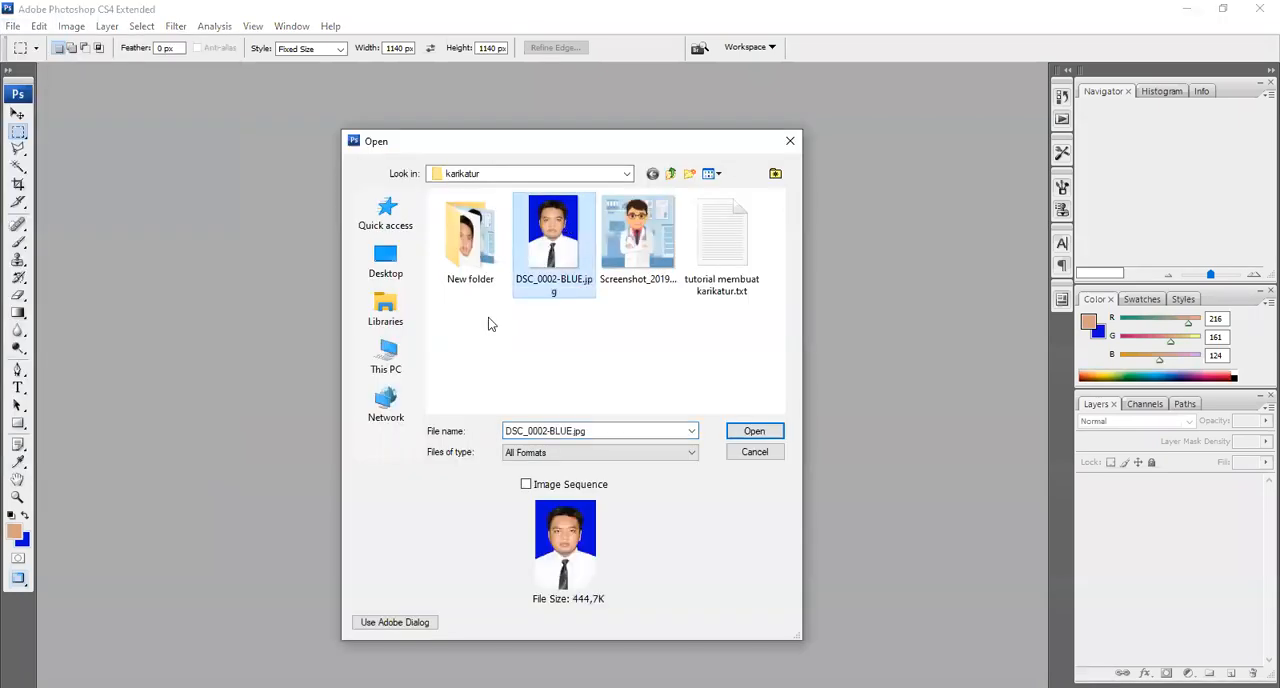
click(756, 431)
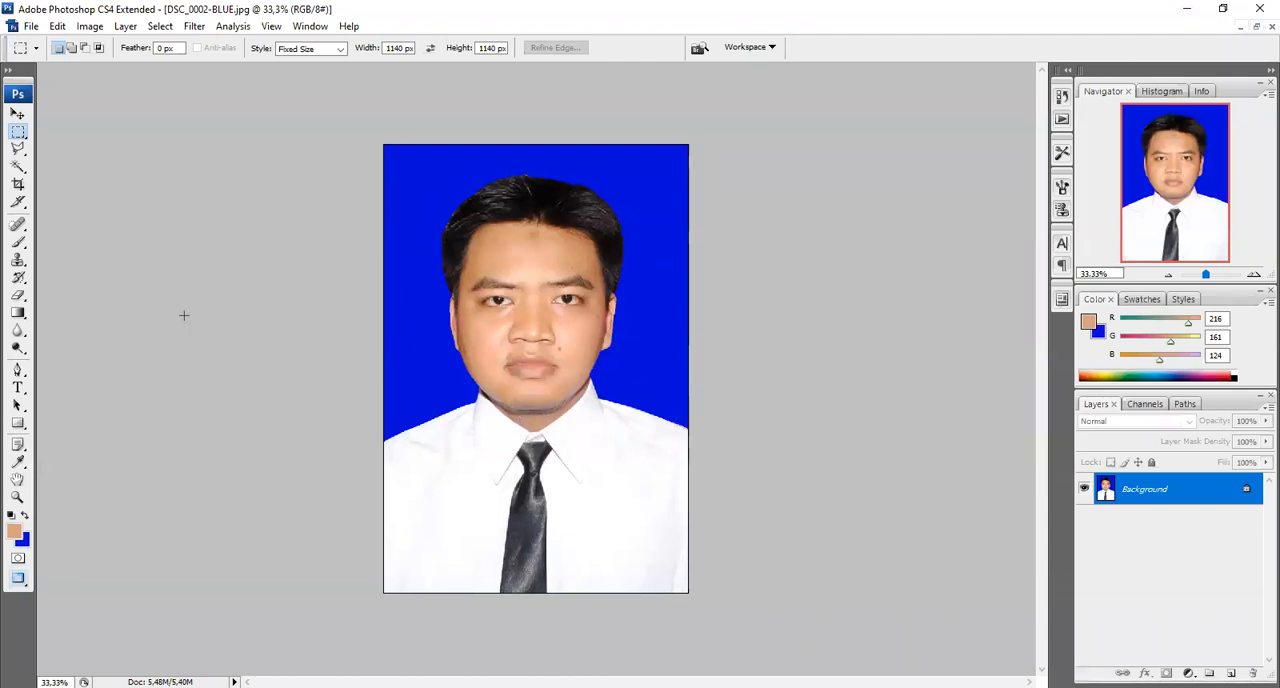
Erase the blue background behind the man with the Magic Eraser tool at tolerance 32
click(18, 298)
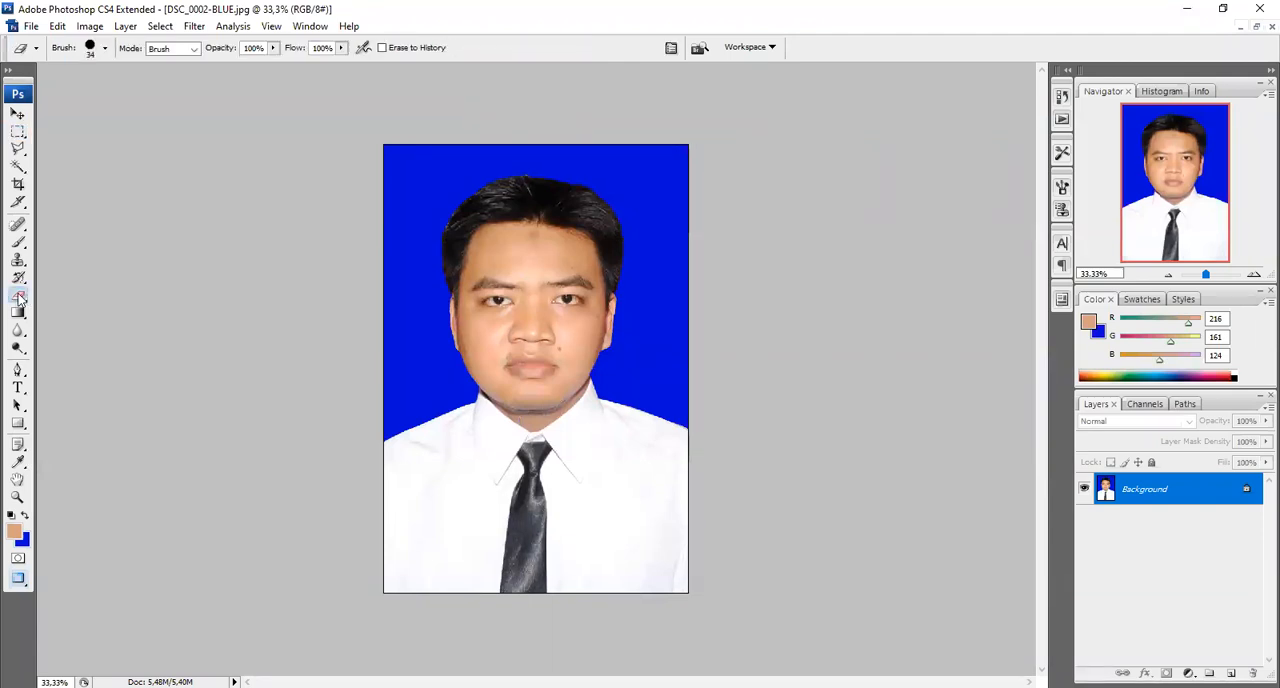
right_click(20, 297)
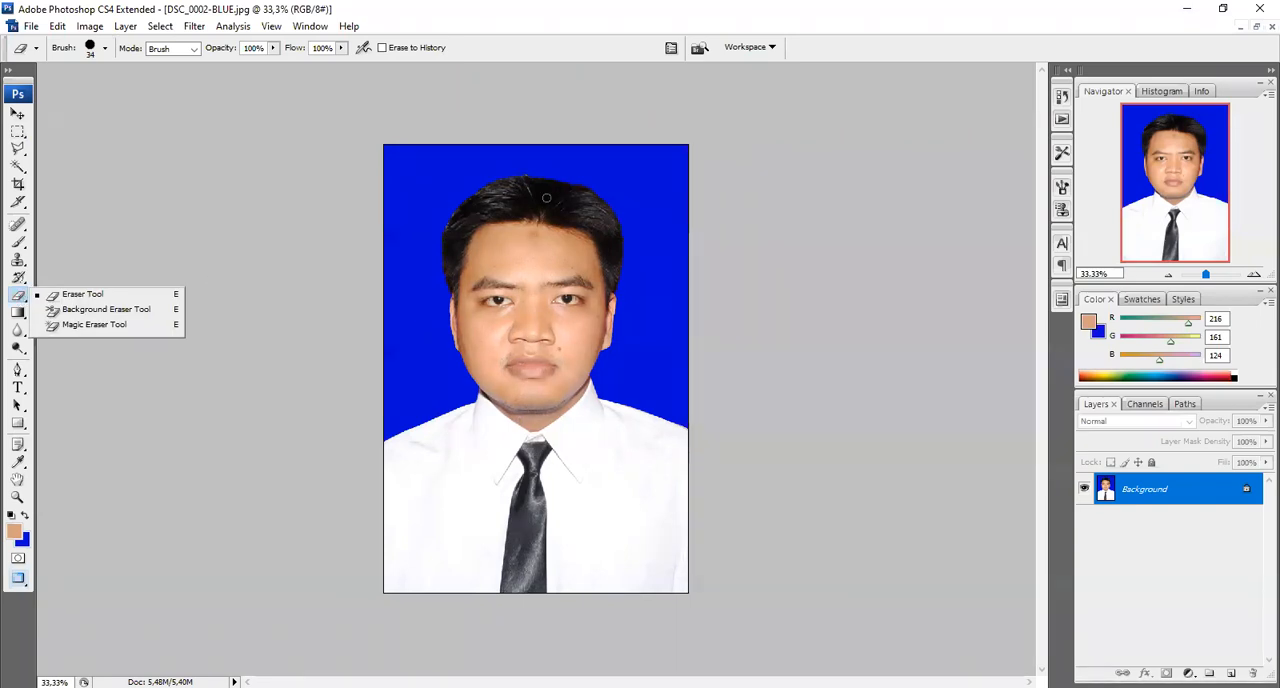
click(93, 325)
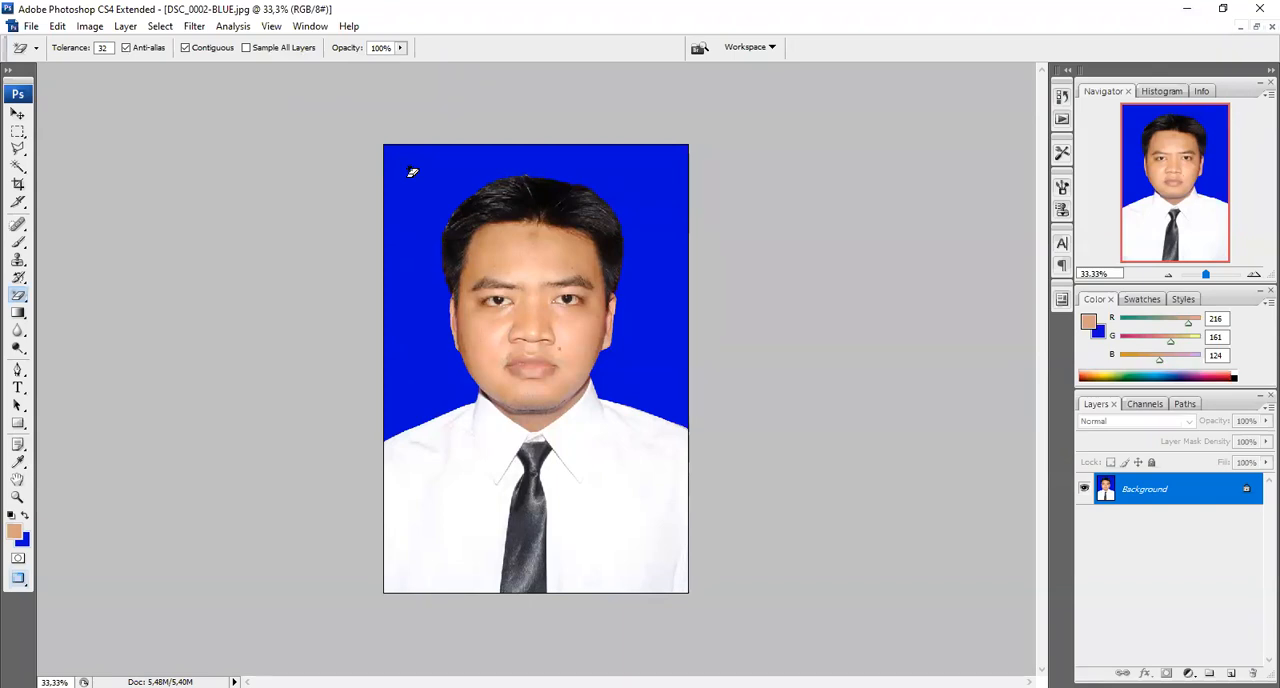
click(412, 172)
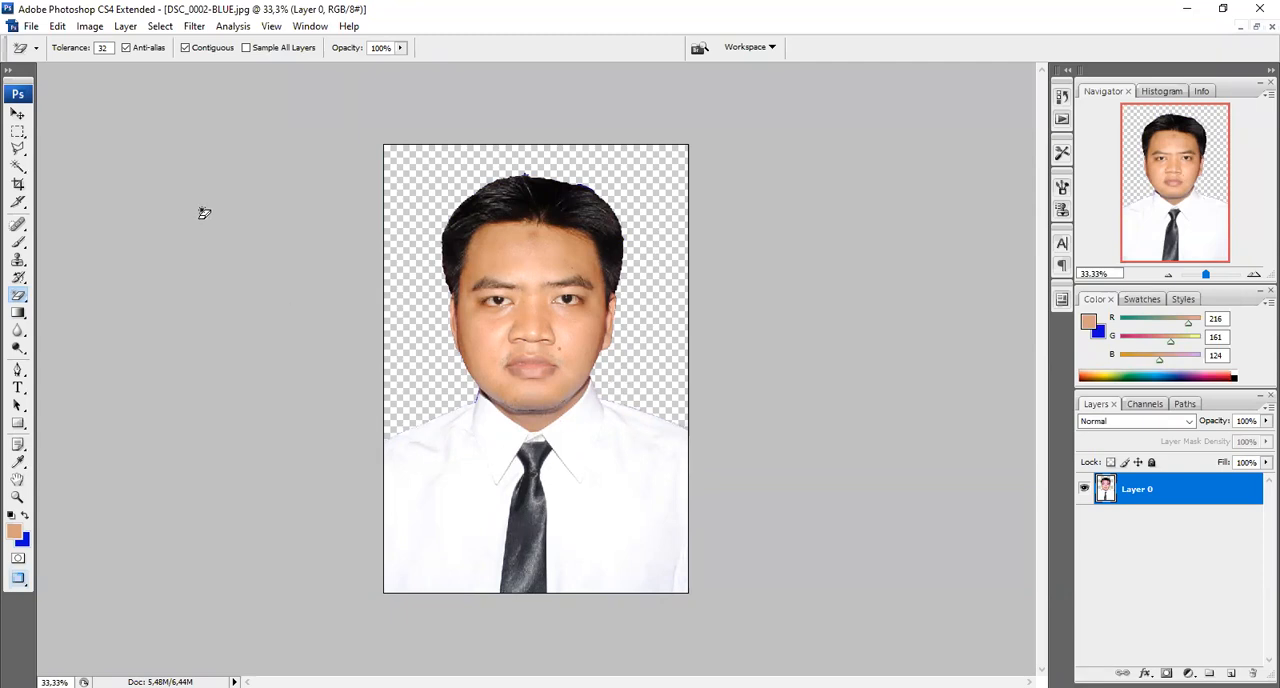
Switch to the Rectangular Marquee tool and set its selection style to Normal
click(18, 115)
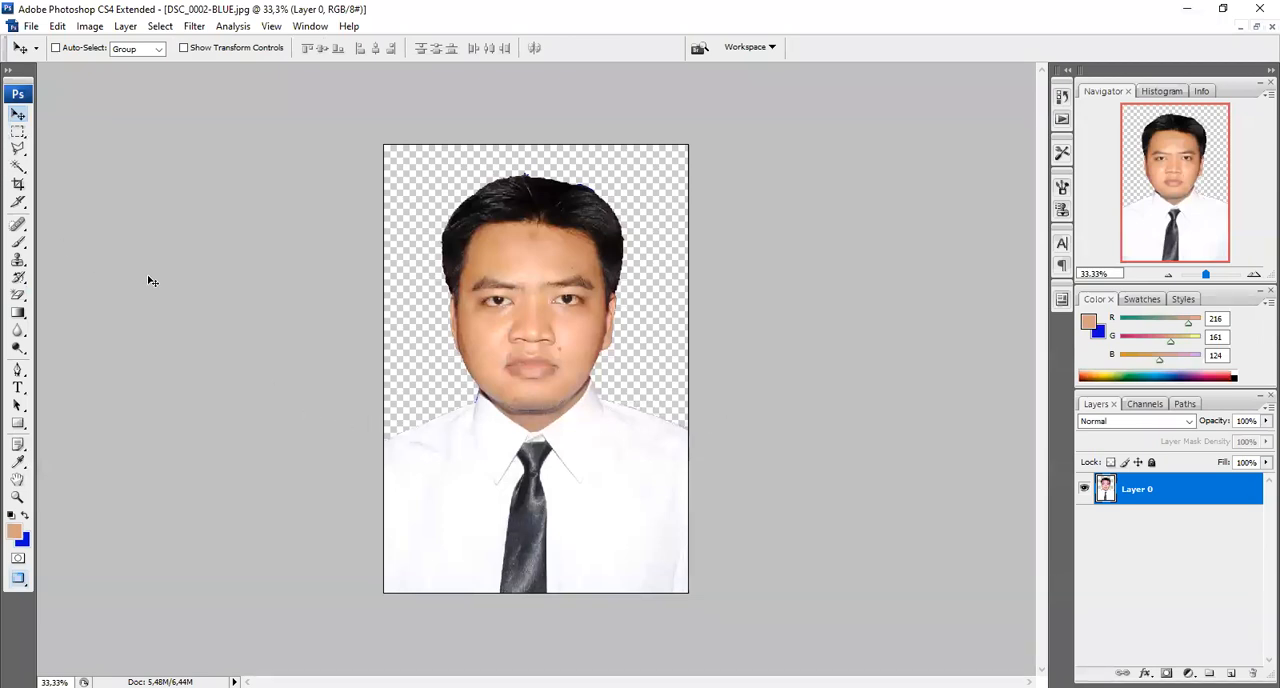
click(18, 133)
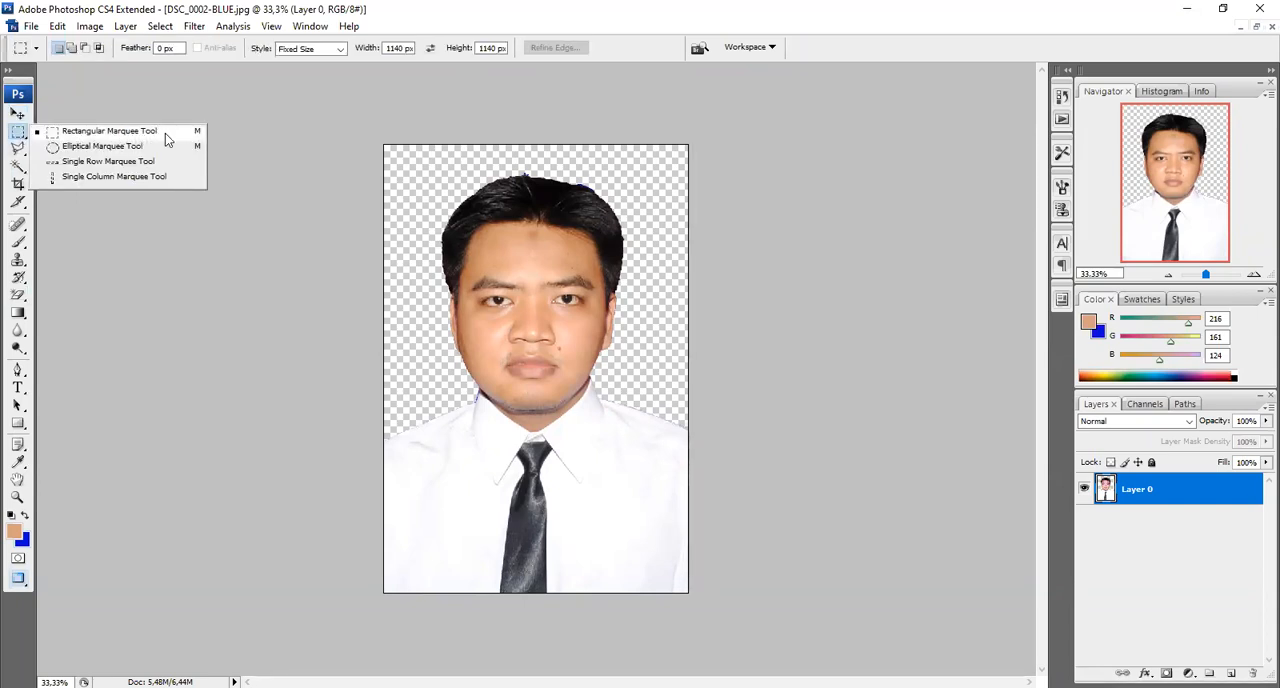
click(106, 134)
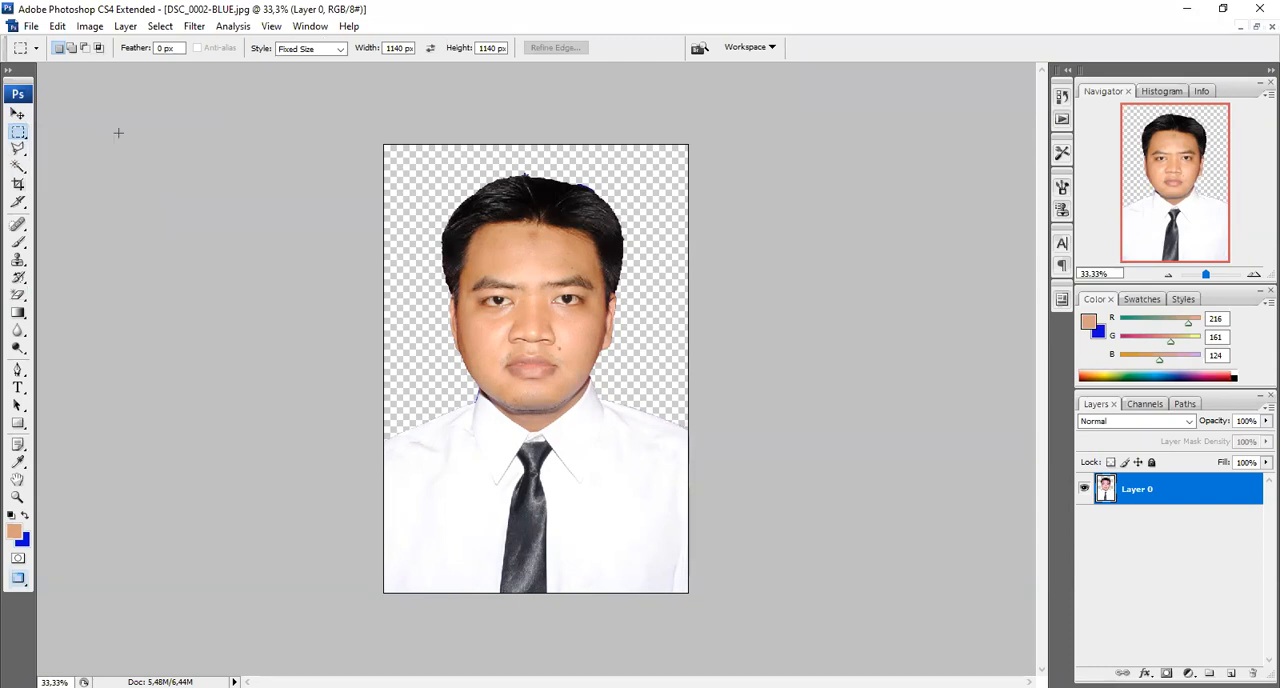
click(704, 599)
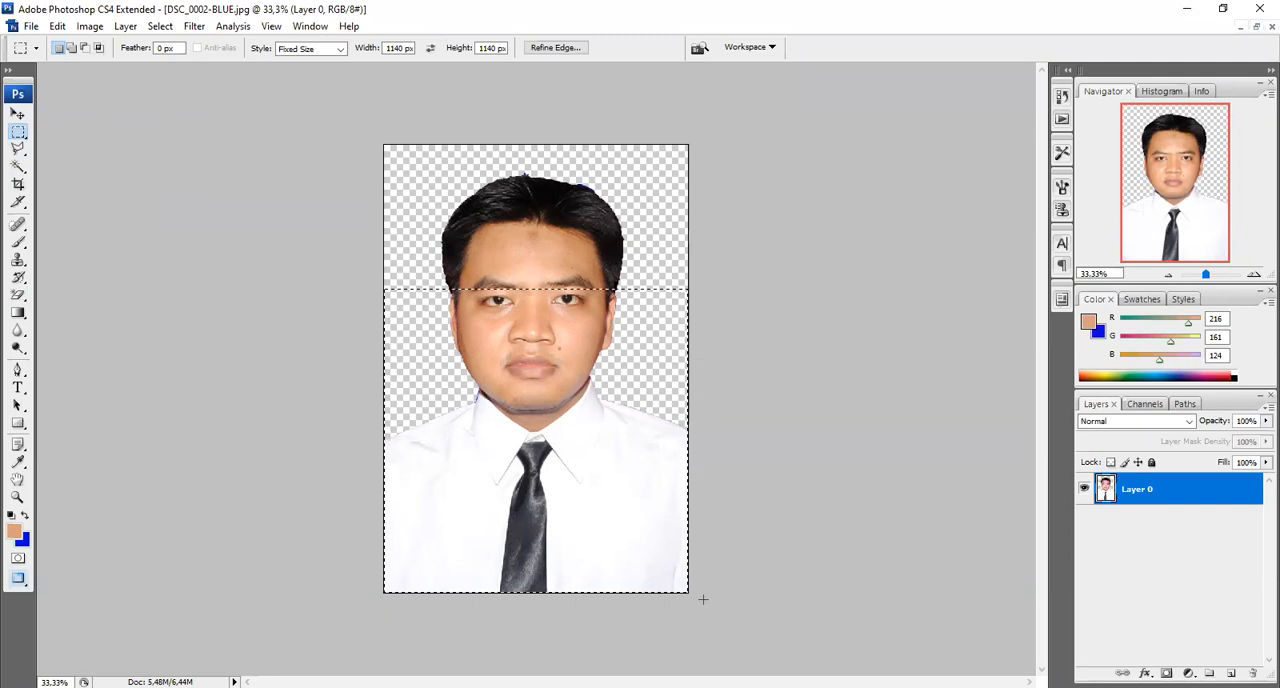
key(ctrl+d)
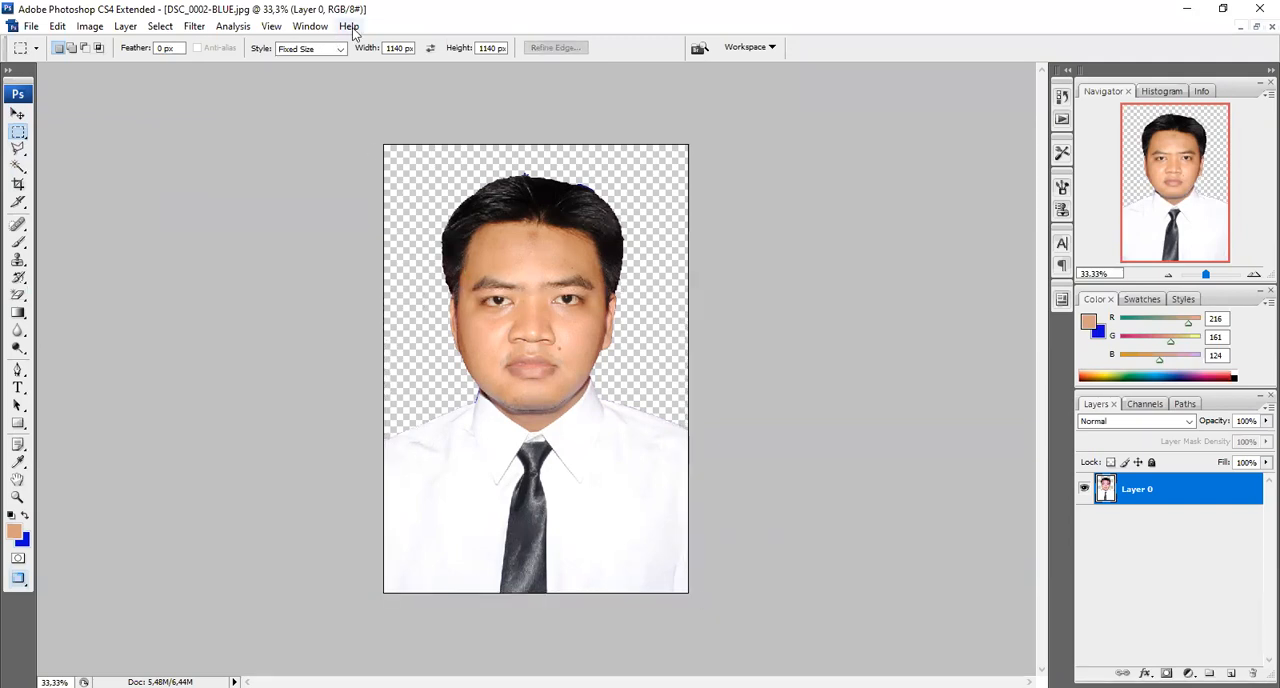
click(286, 48)
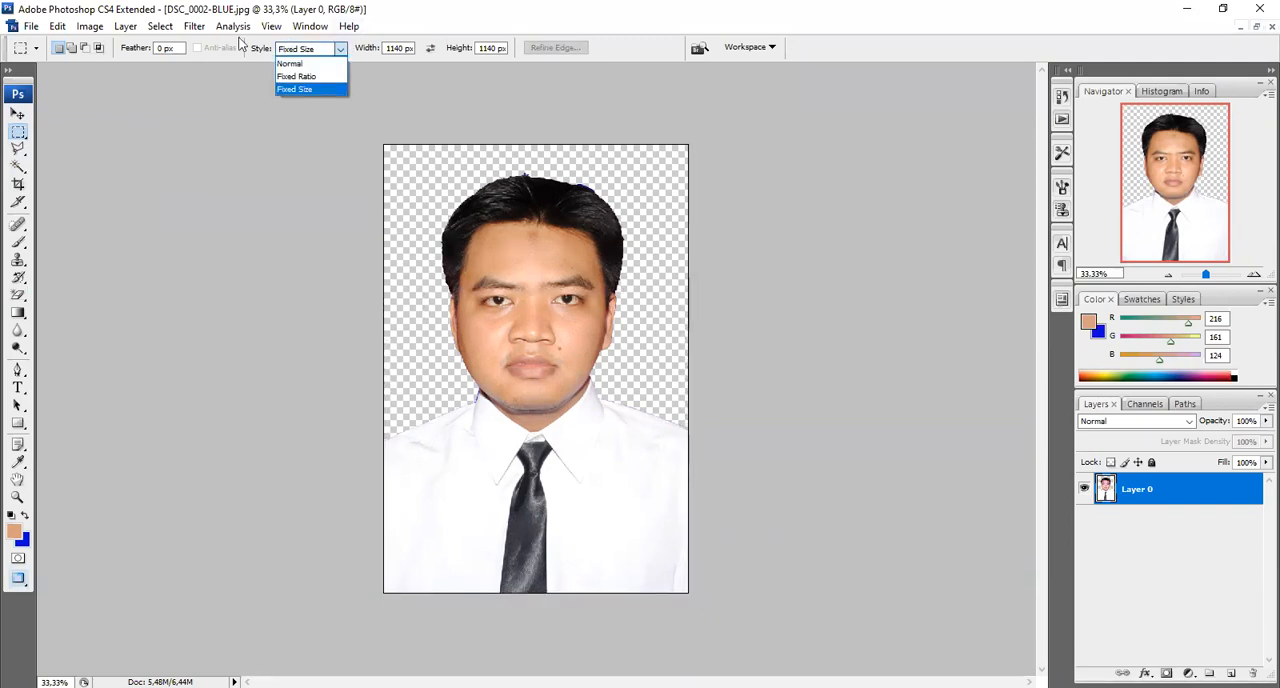
click(291, 64)
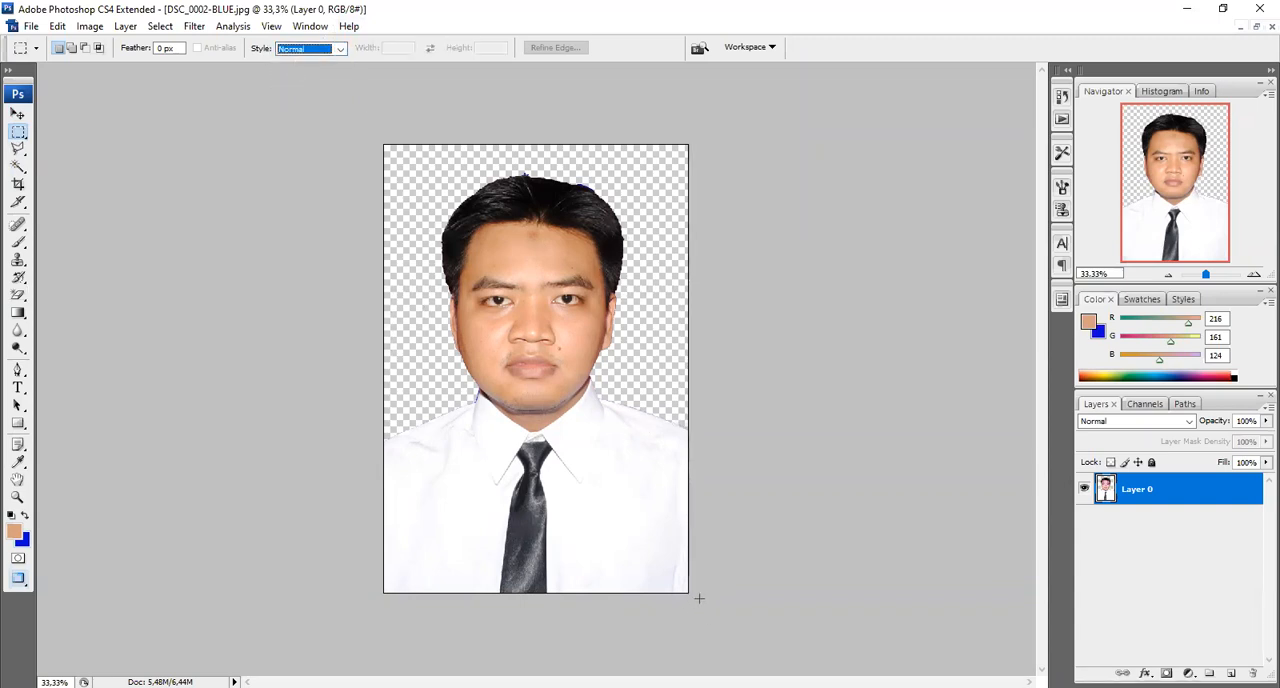
Select the full-width area of shirt and tie below the chin, delete it, and clear the selection
drag(699, 598, 342, 416)
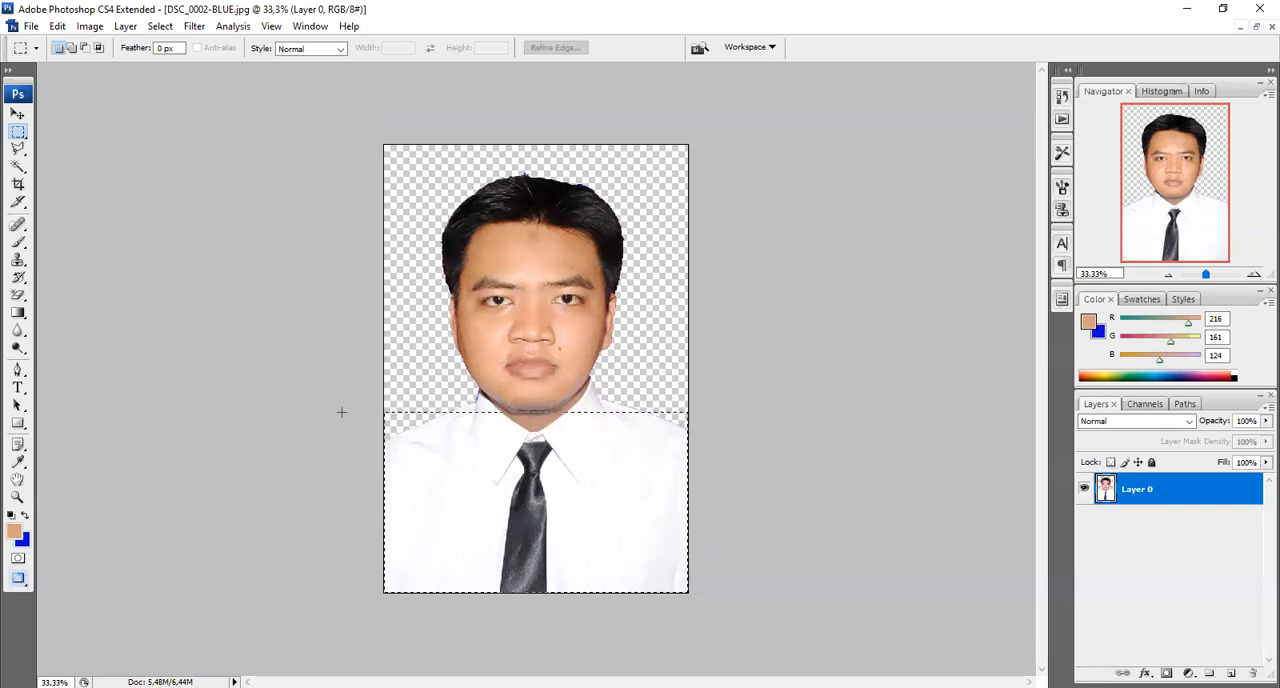
drag(341, 412, 341, 412)
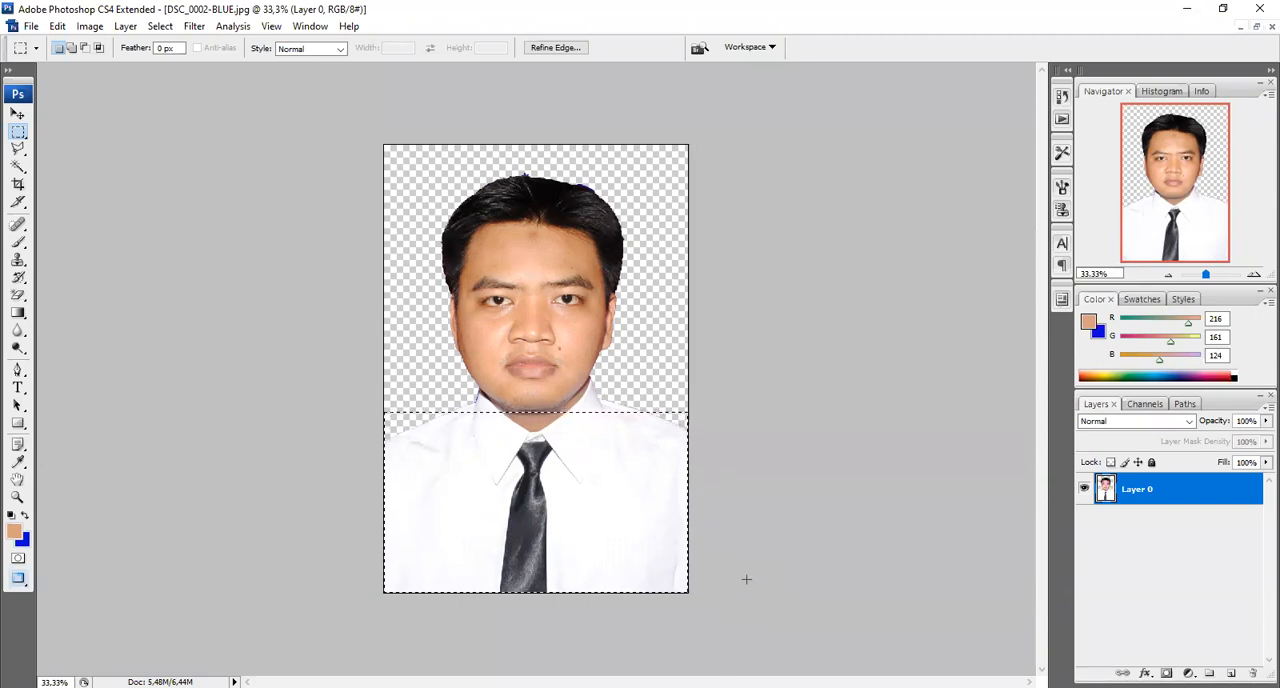
key(Delete)
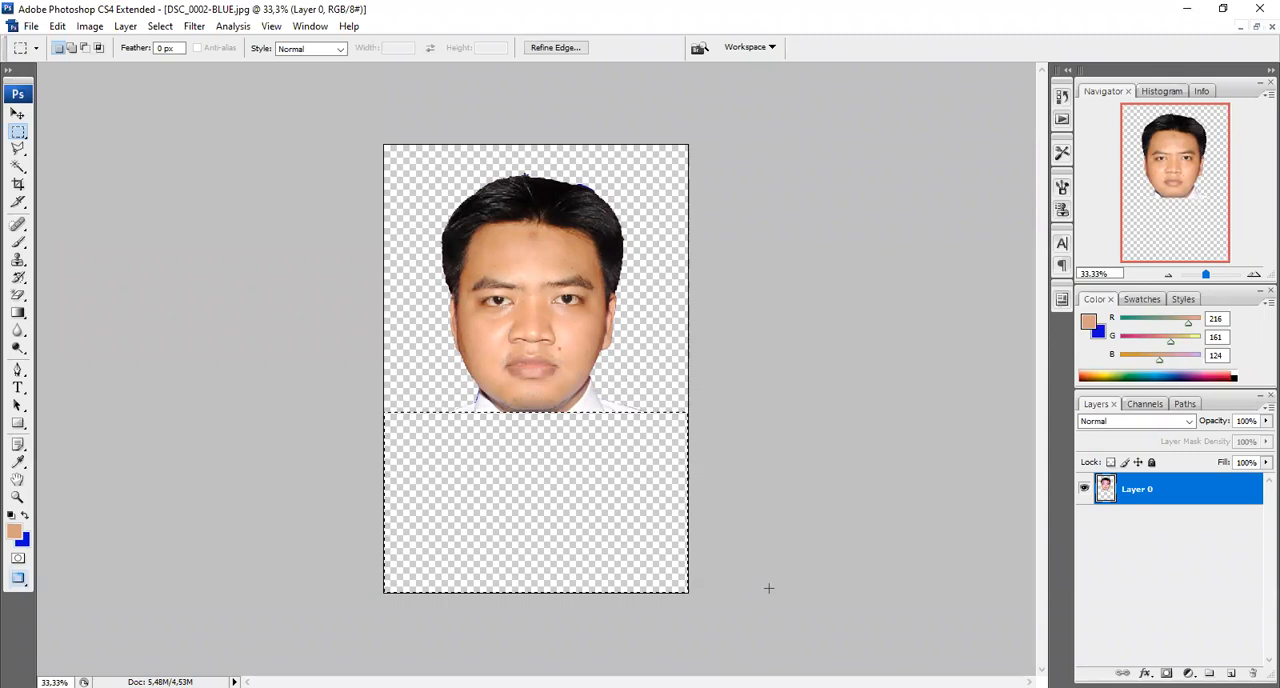
click(768, 588)
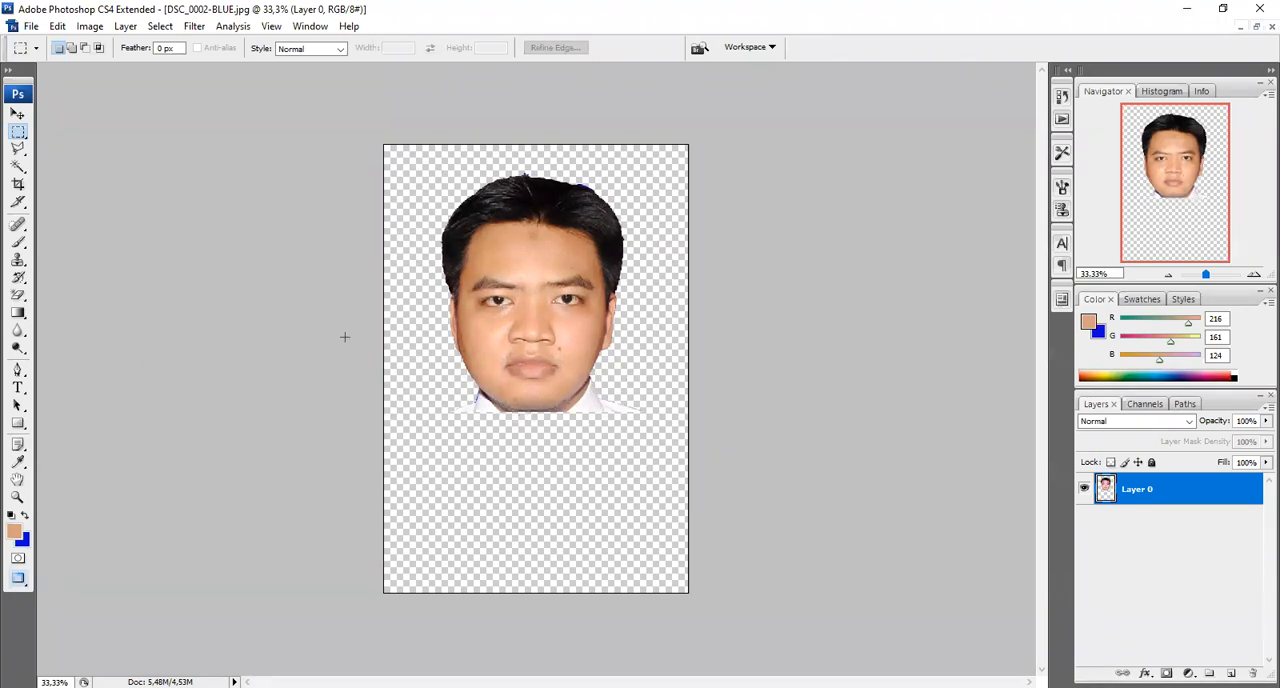
Start a Polygonal Lasso outline where the collar meets the jaw on the image's left side and trace the jaw edge towards the chin
click(18, 149)
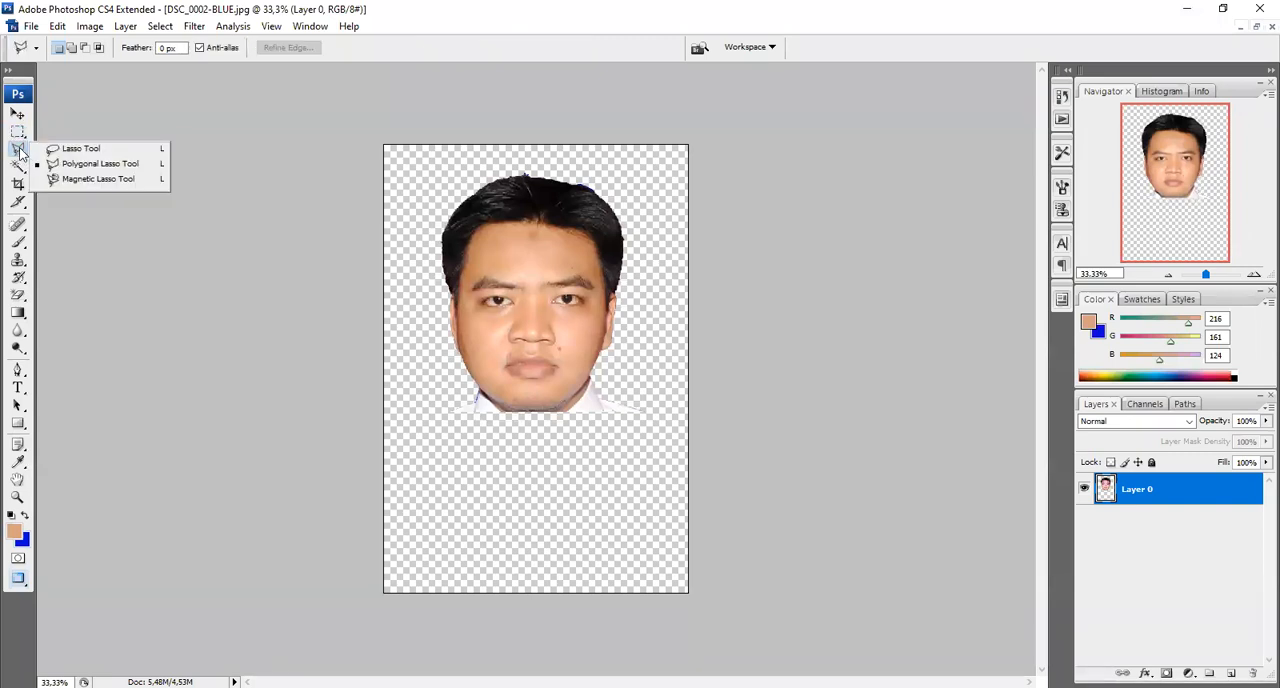
click(118, 166)
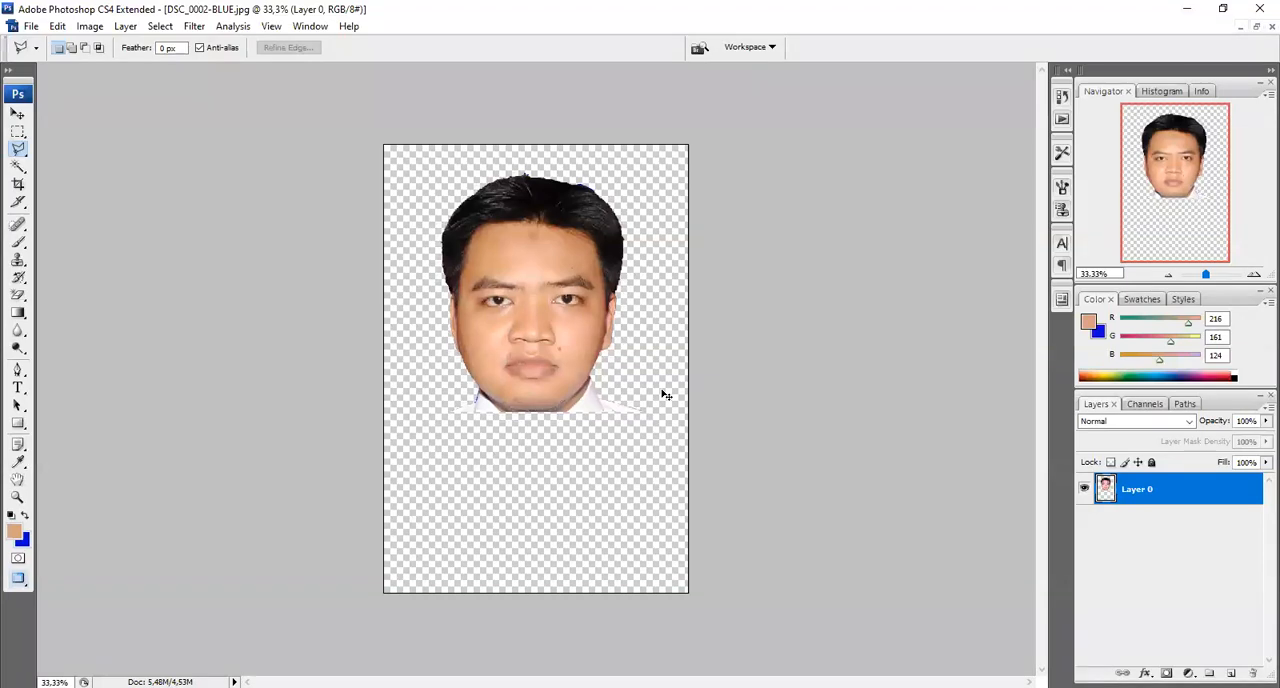
key(ctrl+plus)
key(ctrl+plus)
key(ctrl+plus)
key(ctrl+plus)
key(ctrl+plus)
key(ctrl+plus)
key(ctrl+plus)
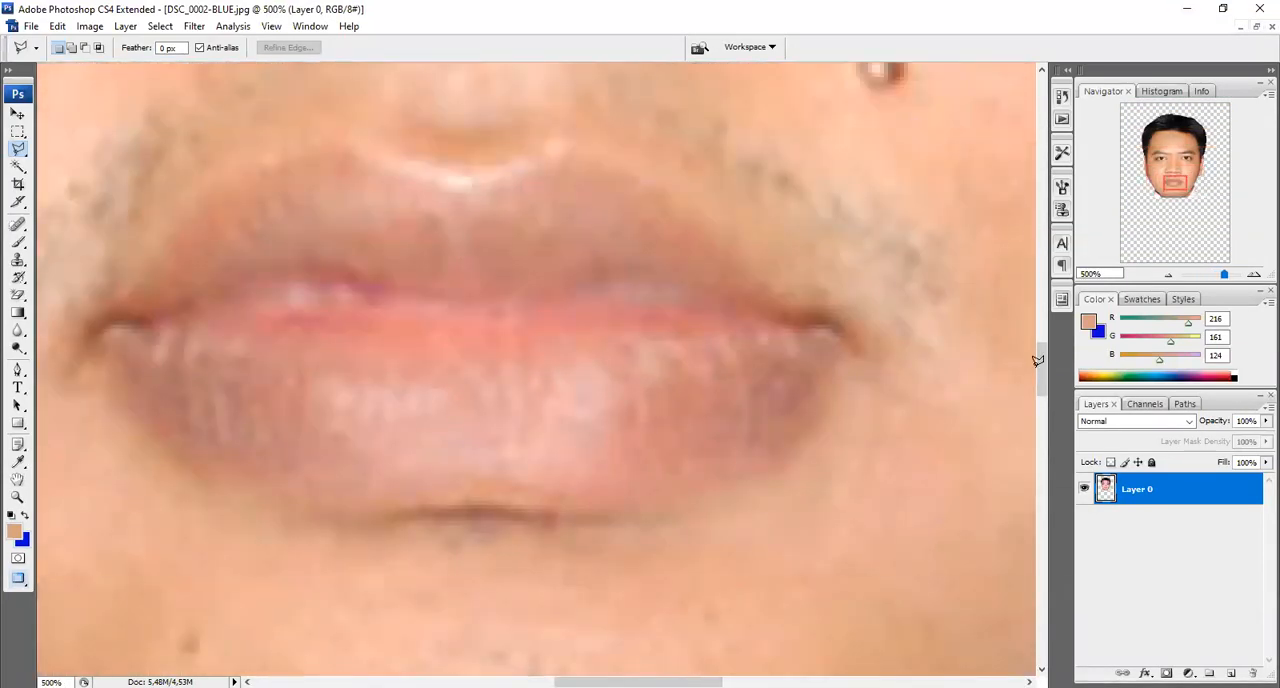
drag(1045, 370, 1045, 428)
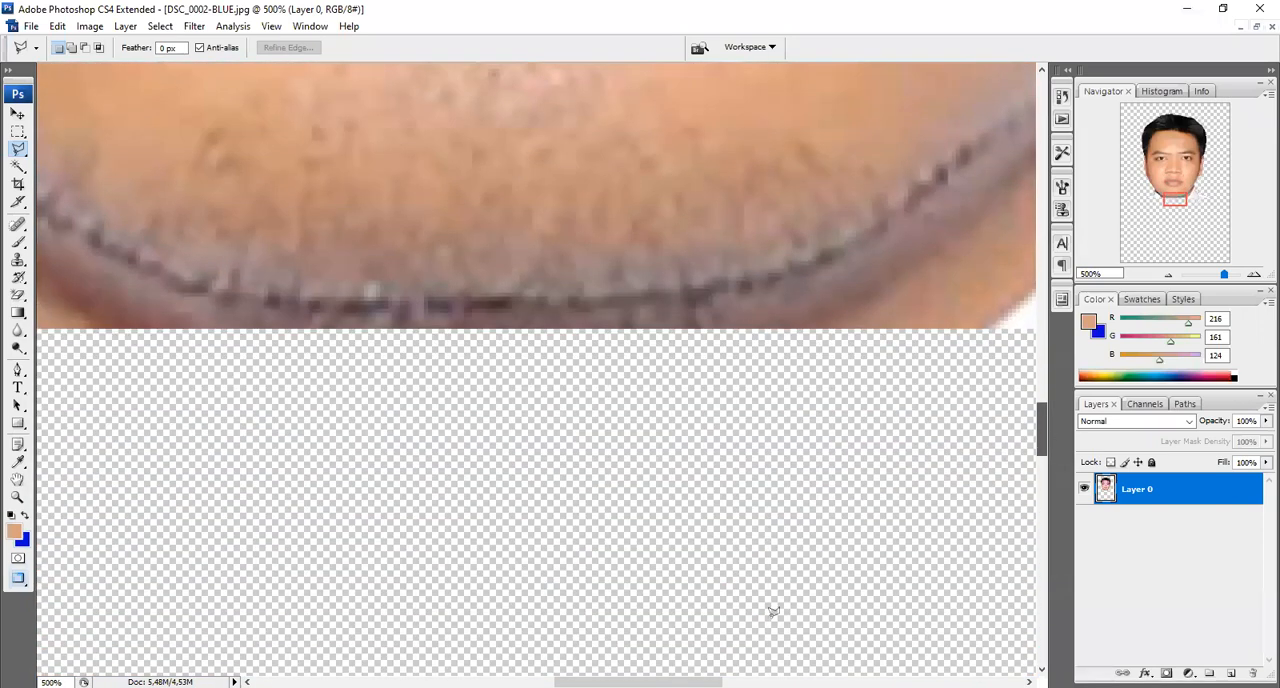
drag(640, 681, 483, 681)
drag(1045, 440, 1049, 418)
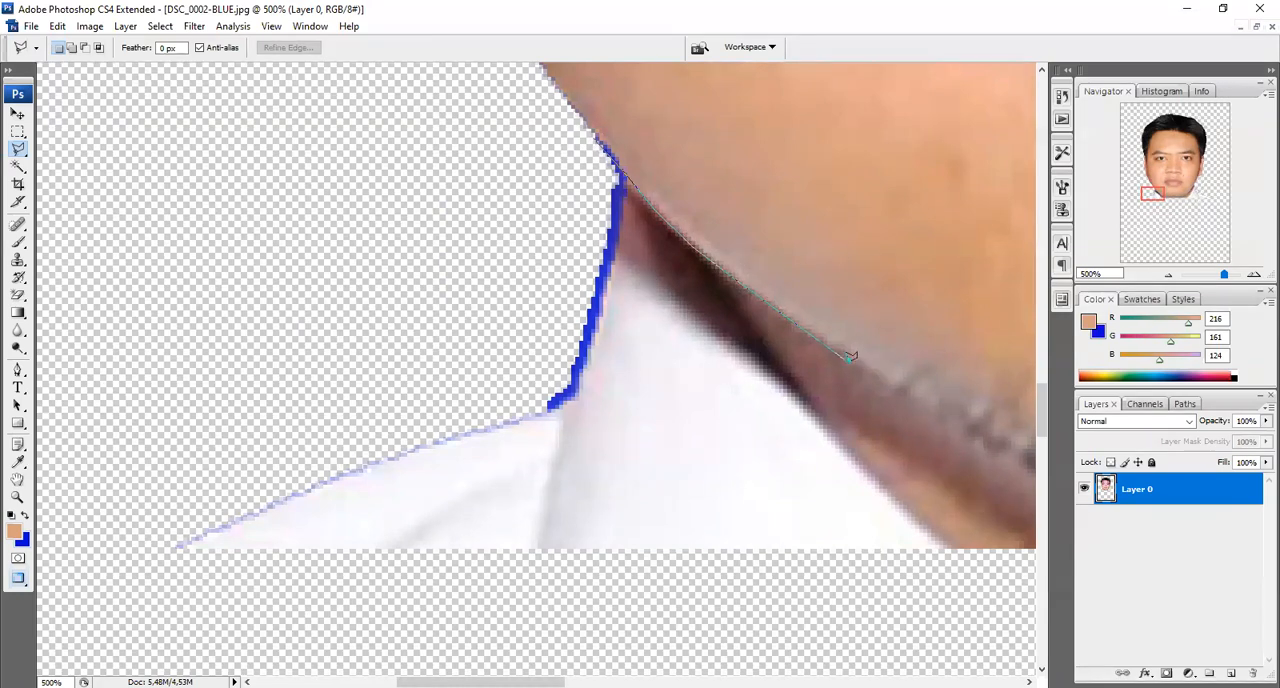
click(899, 391)
click(961, 424)
Continue the lasso outline along the lower edge of the chin towards the right side of the face
drag(961, 424, 192, 424)
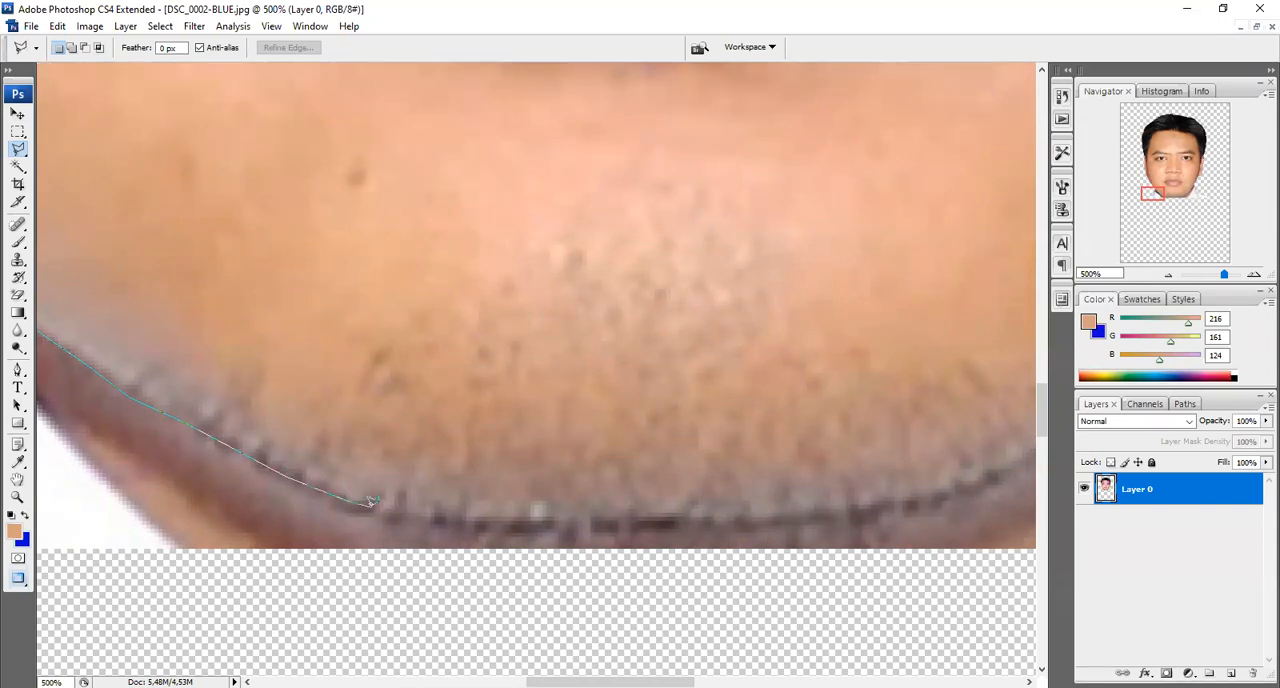
click(447, 521)
click(598, 526)
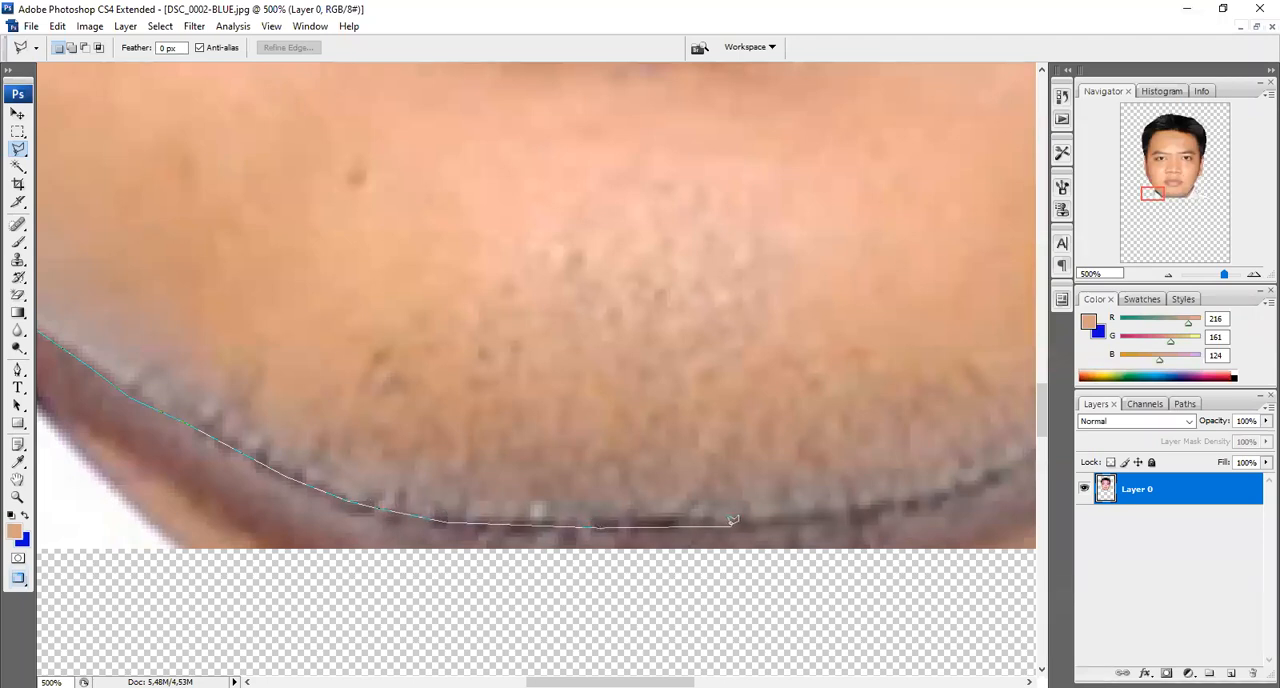
click(852, 519)
click(941, 500)
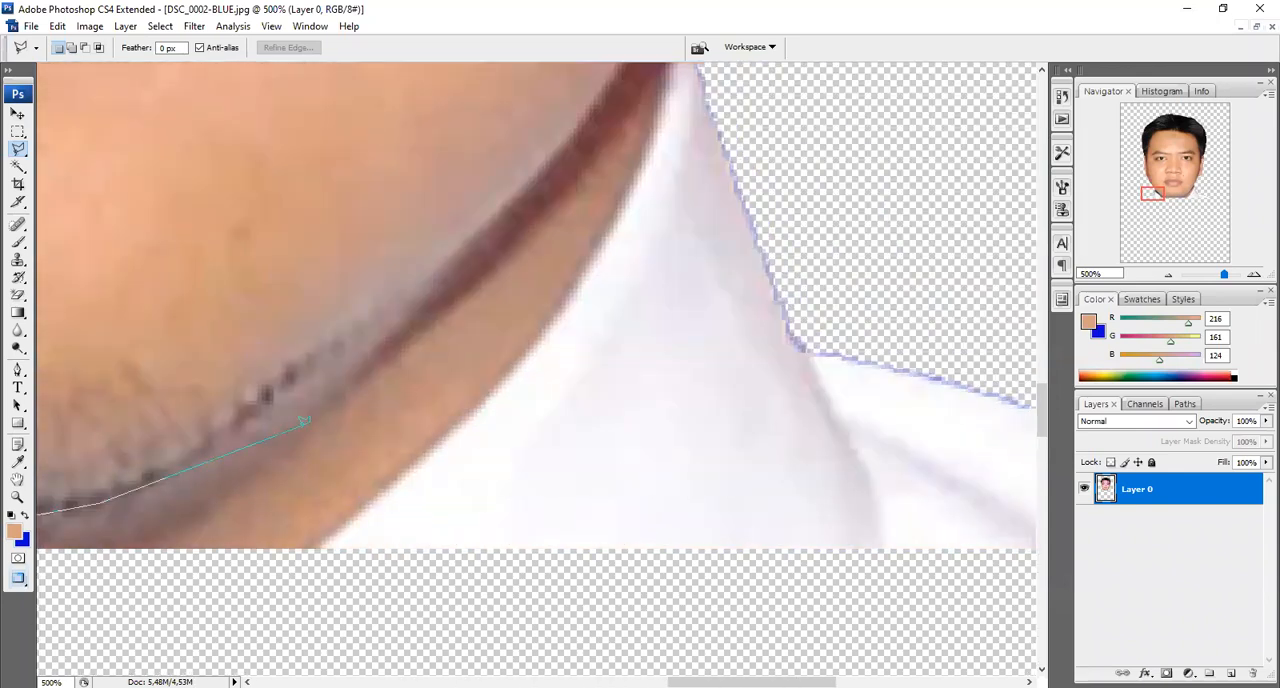
Trace the lasso outline up the jaw on the image's right side to the point where the collar meets the face
click(250, 416)
click(338, 350)
click(500, 211)
click(598, 101)
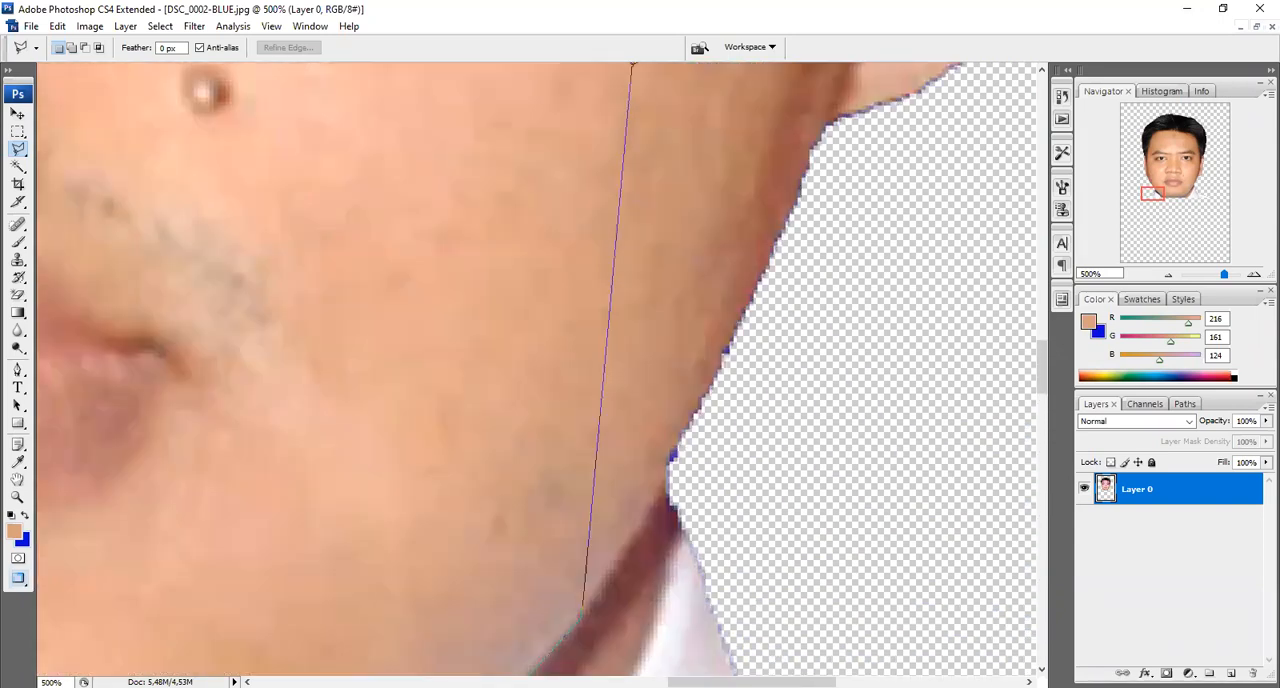
click(674, 478)
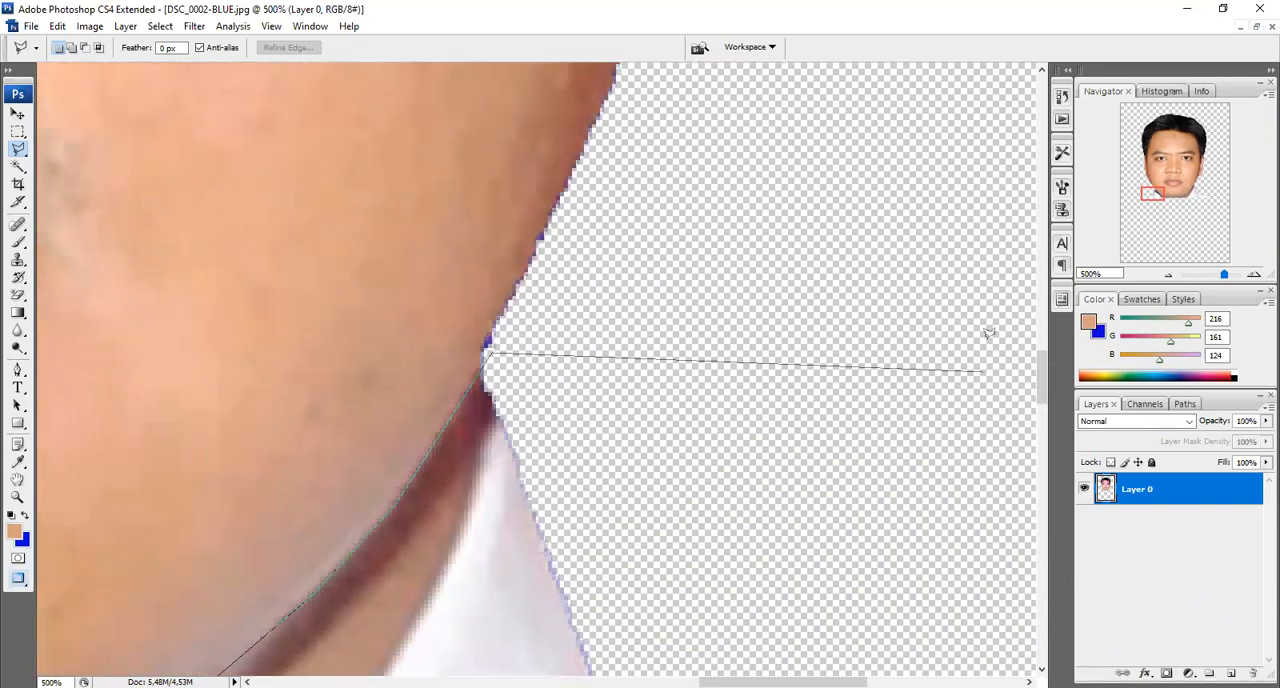
Run the lasso outline around the outside of the remaining collar and neck and close it at its starting point
scroll(344, 337, down, 4)
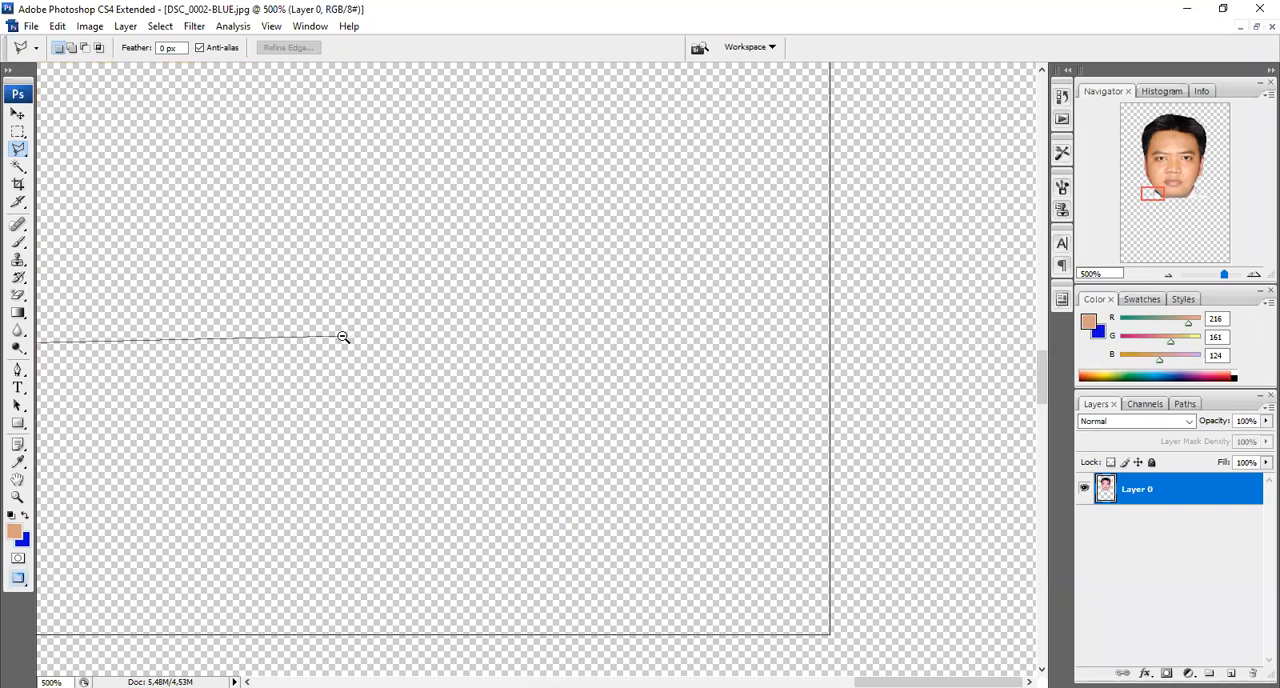
scroll(344, 337, down, 2)
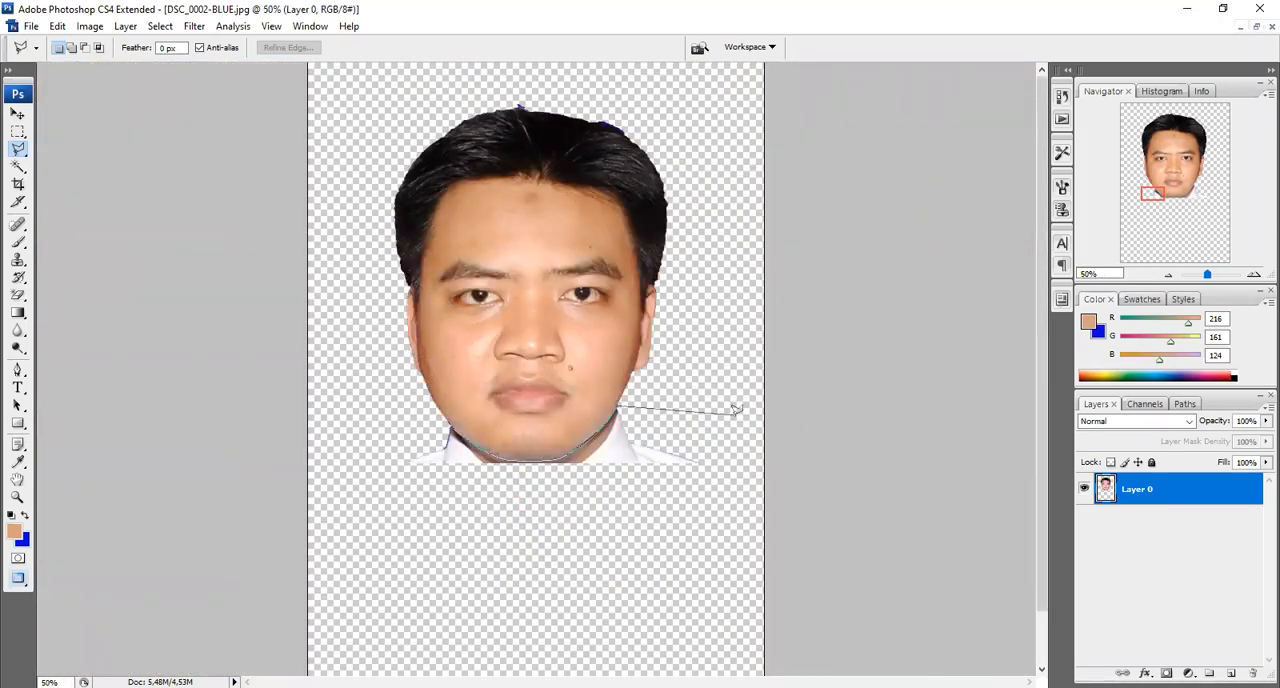
click(743, 494)
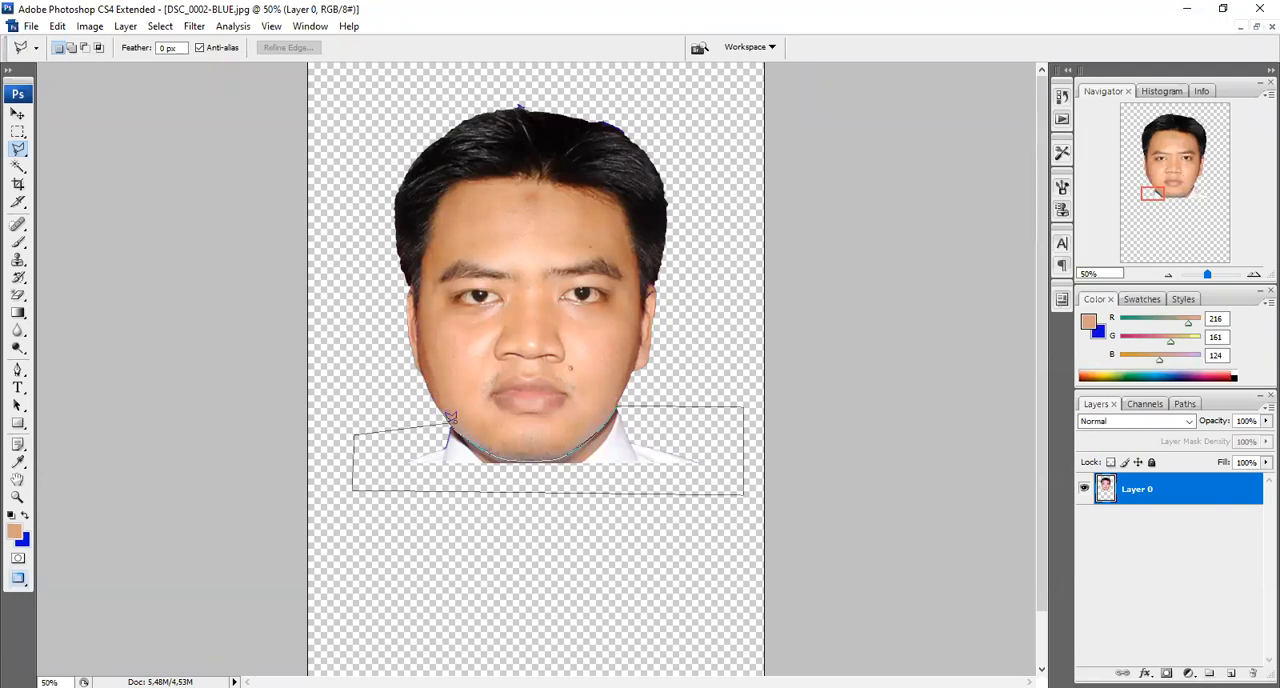
click(451, 418)
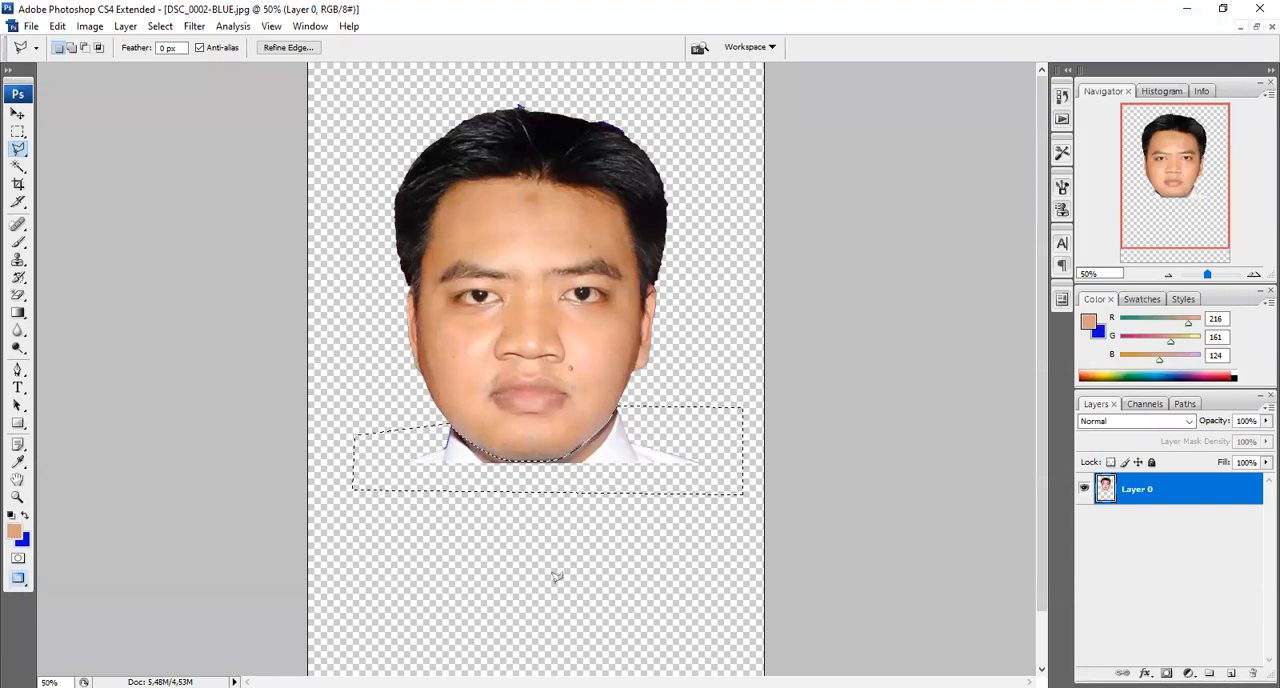
Delete the selected collar and neck remnants below the chin and clear the selection
key(Delete)
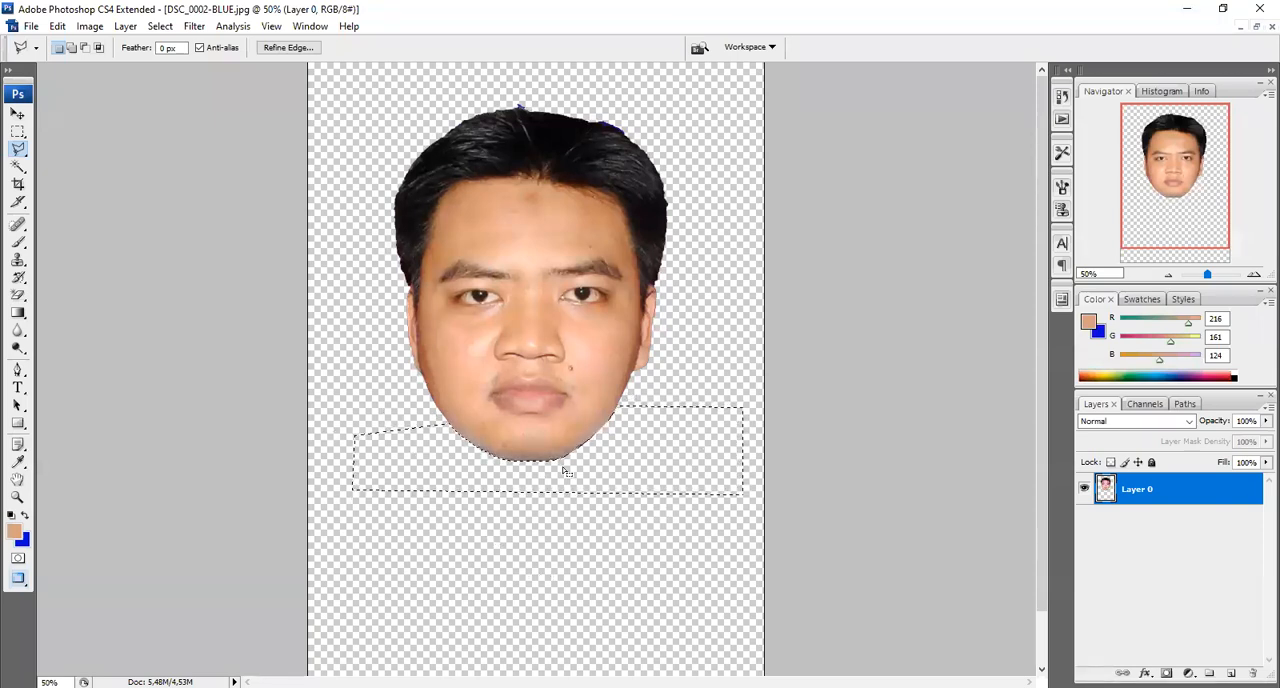
key(ctrl+d)
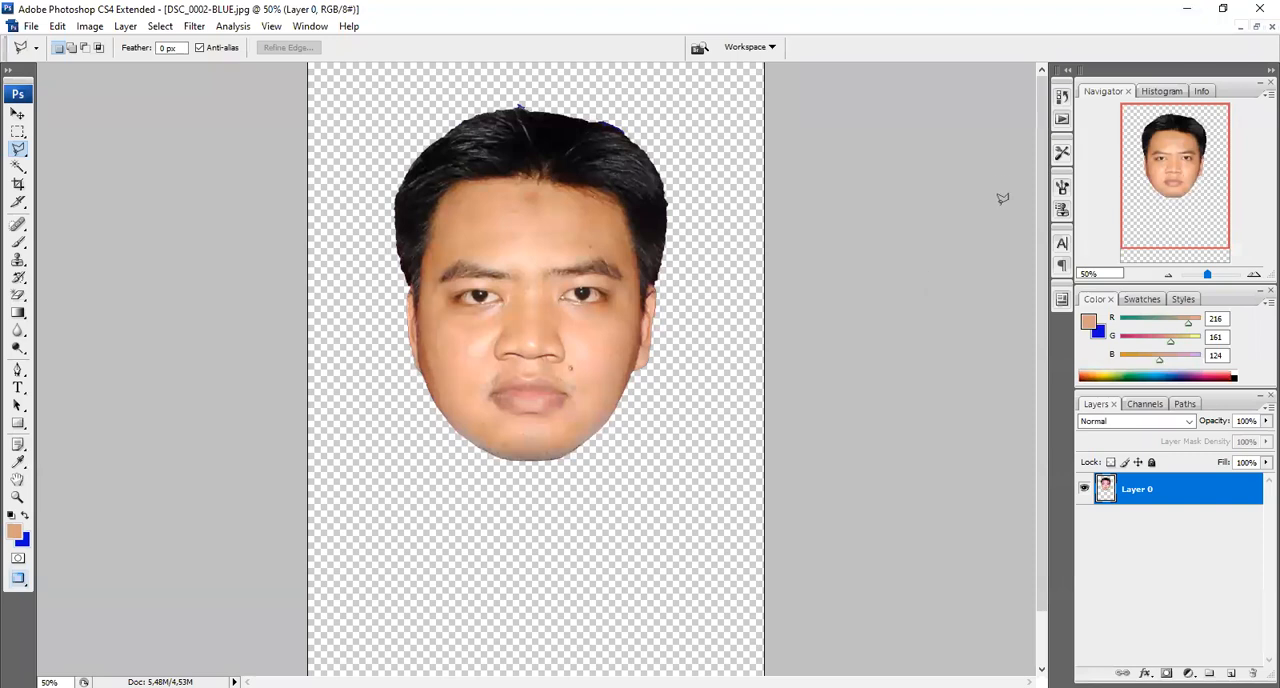
click(17, 114)
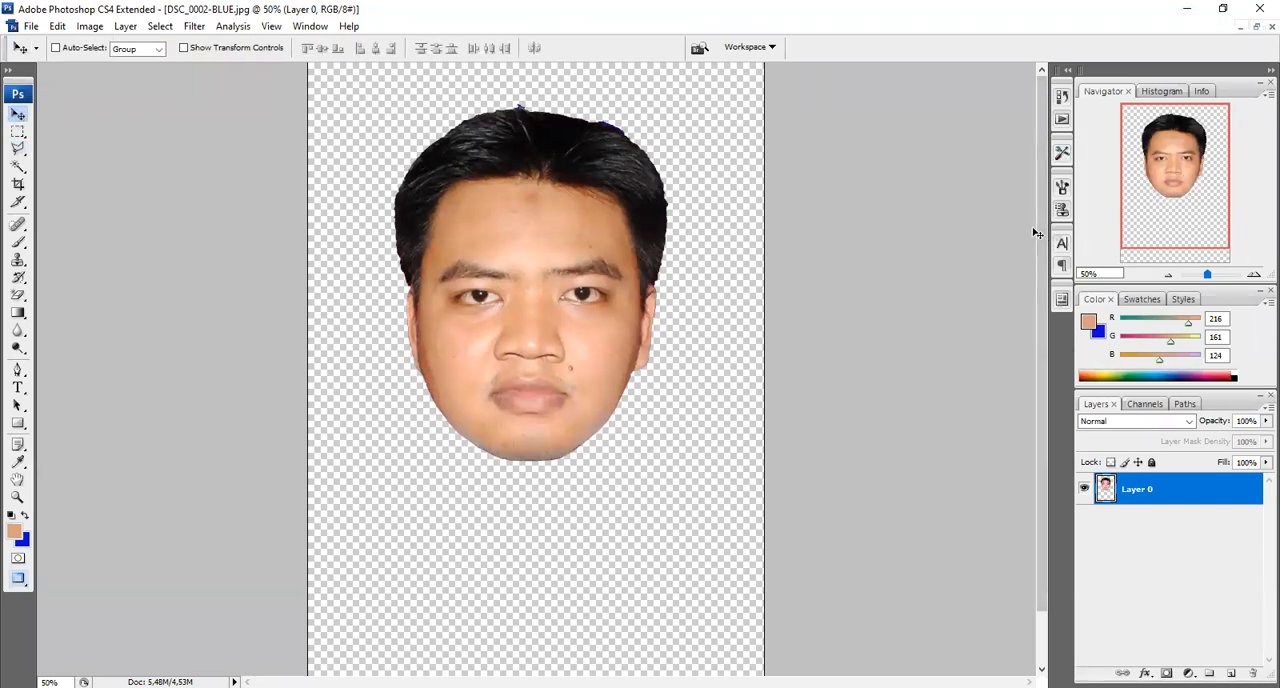
Check the image's pixel width and height in the Image Size settings without changing them
scroll(1036, 173, down, 2)
drag(1036, 175, 1043, 209)
drag(1045, 318, 1063, 265)
click(92, 27)
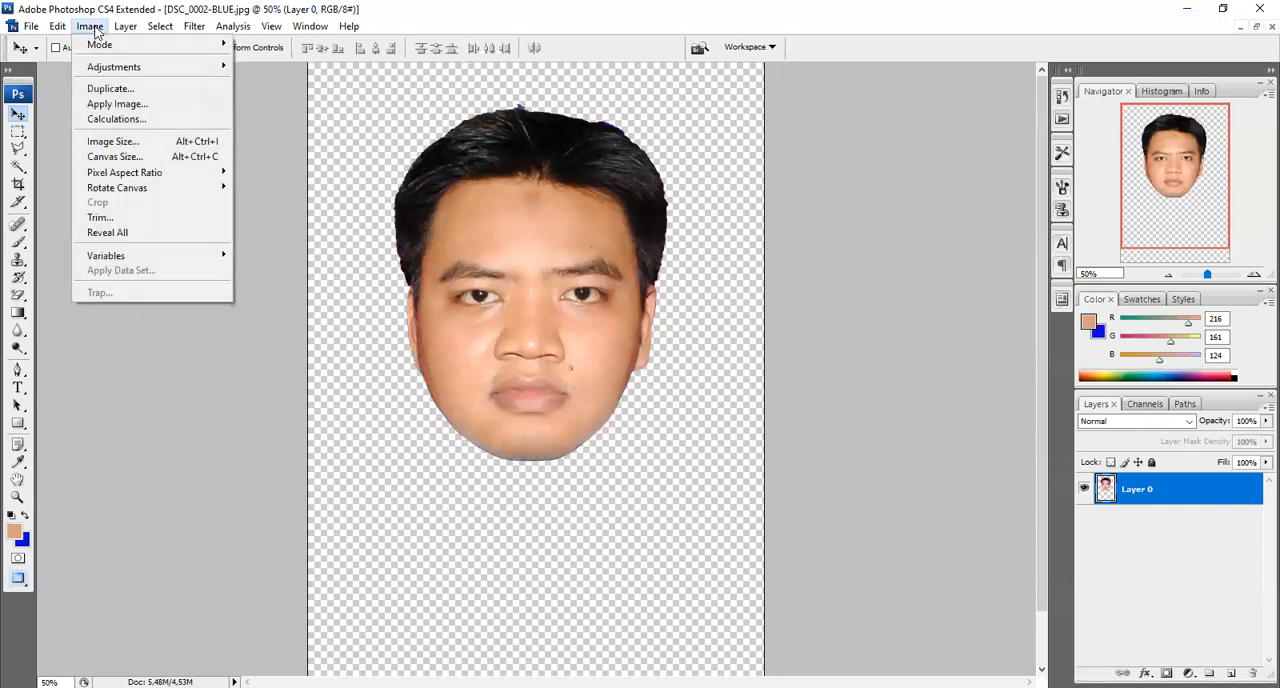
click(113, 142)
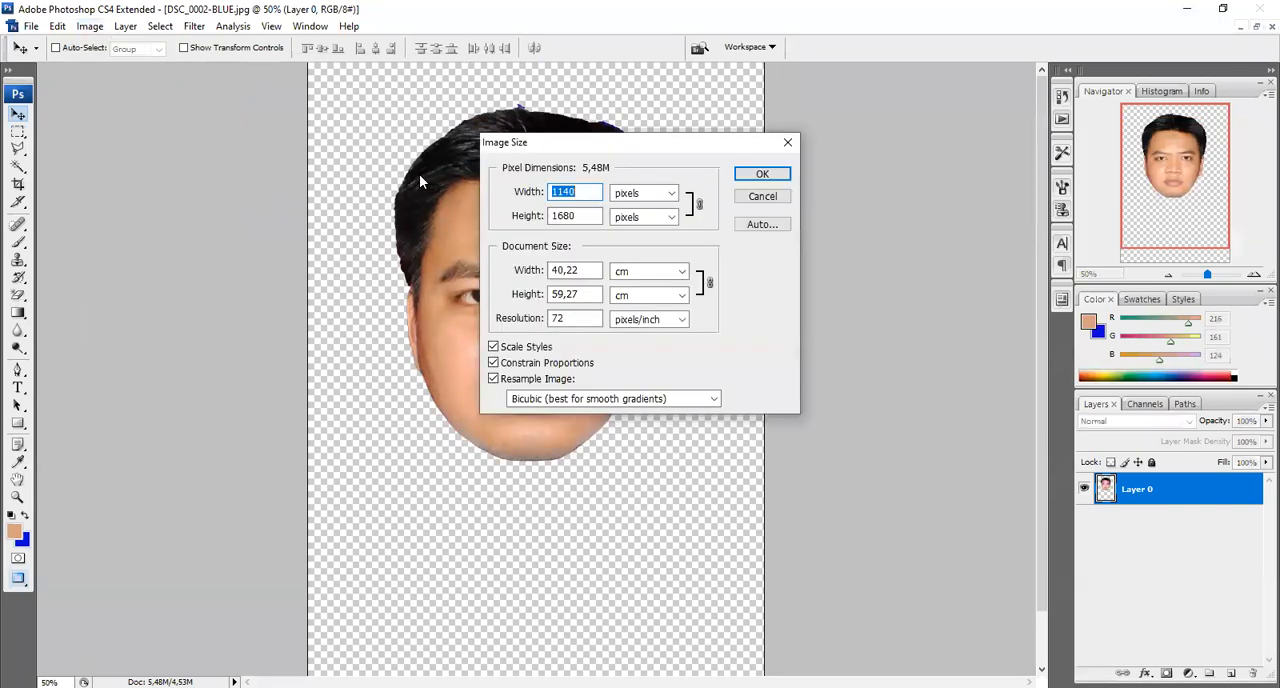
click(570, 193)
double_click(579, 217)
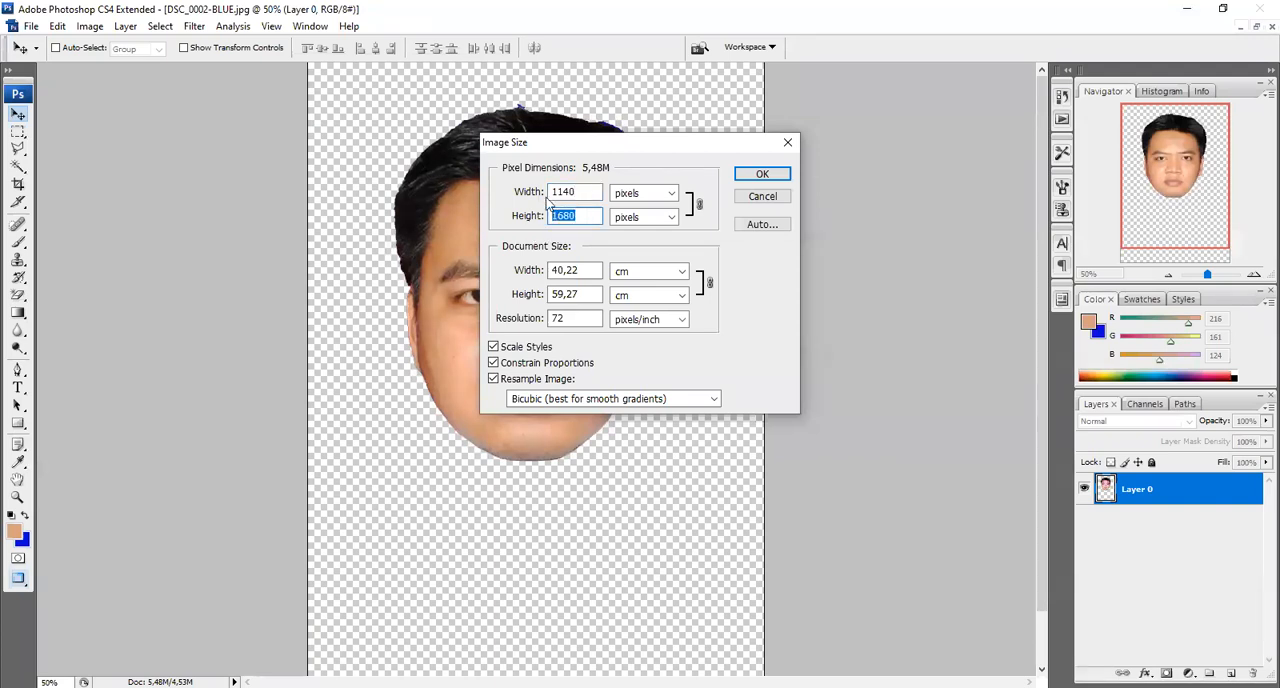
drag(580, 192, 521, 202)
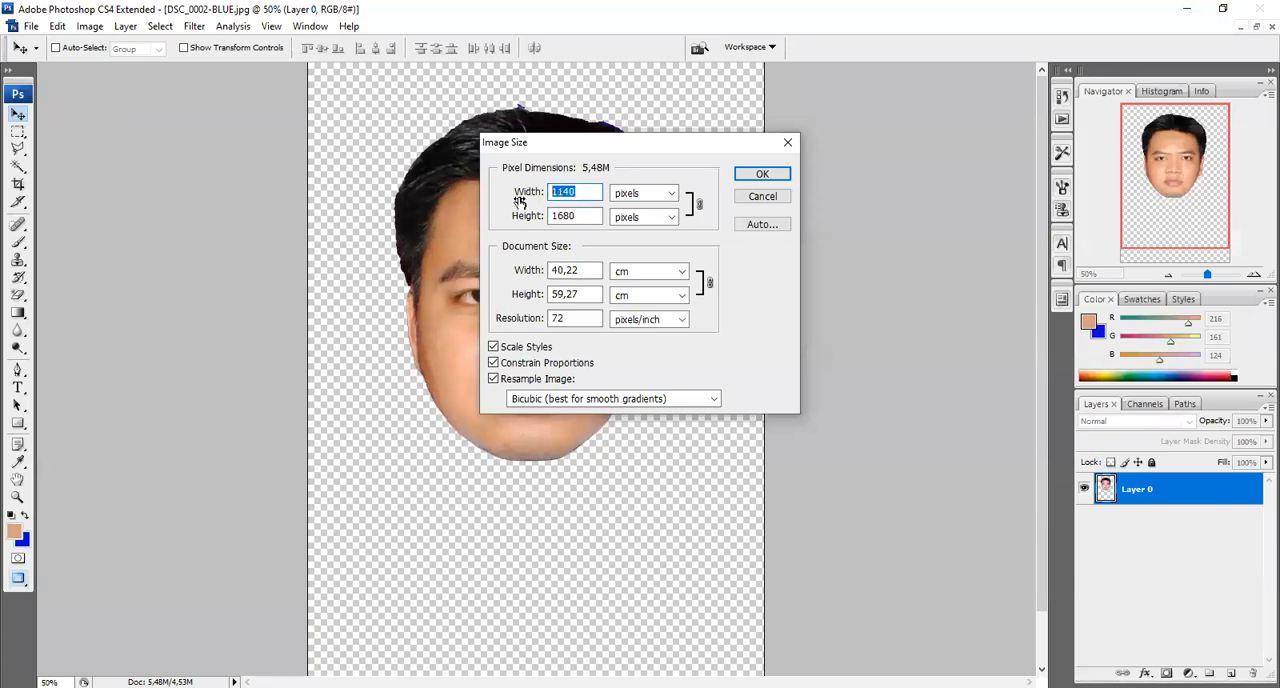
click(577, 216)
click(577, 192)
drag(582, 191, 486, 188)
click(766, 176)
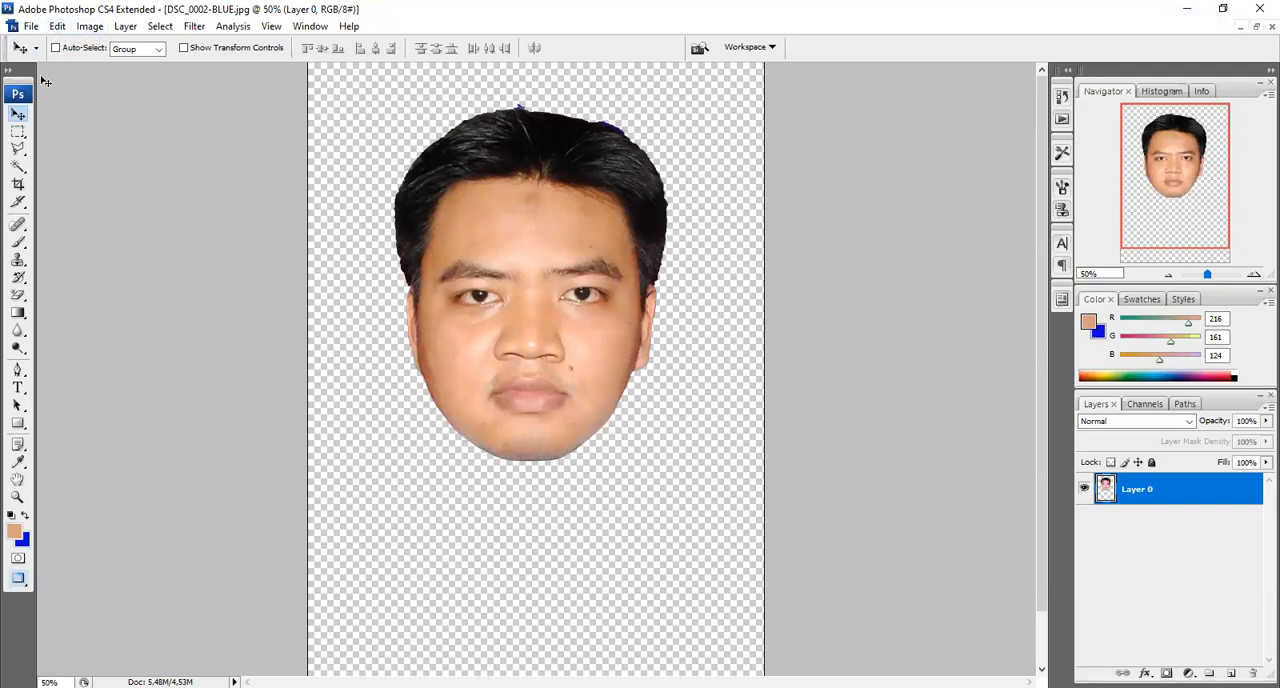
Set the Rectangular Marquee to Fixed Size with a width and height of 1140 px
click(17, 135)
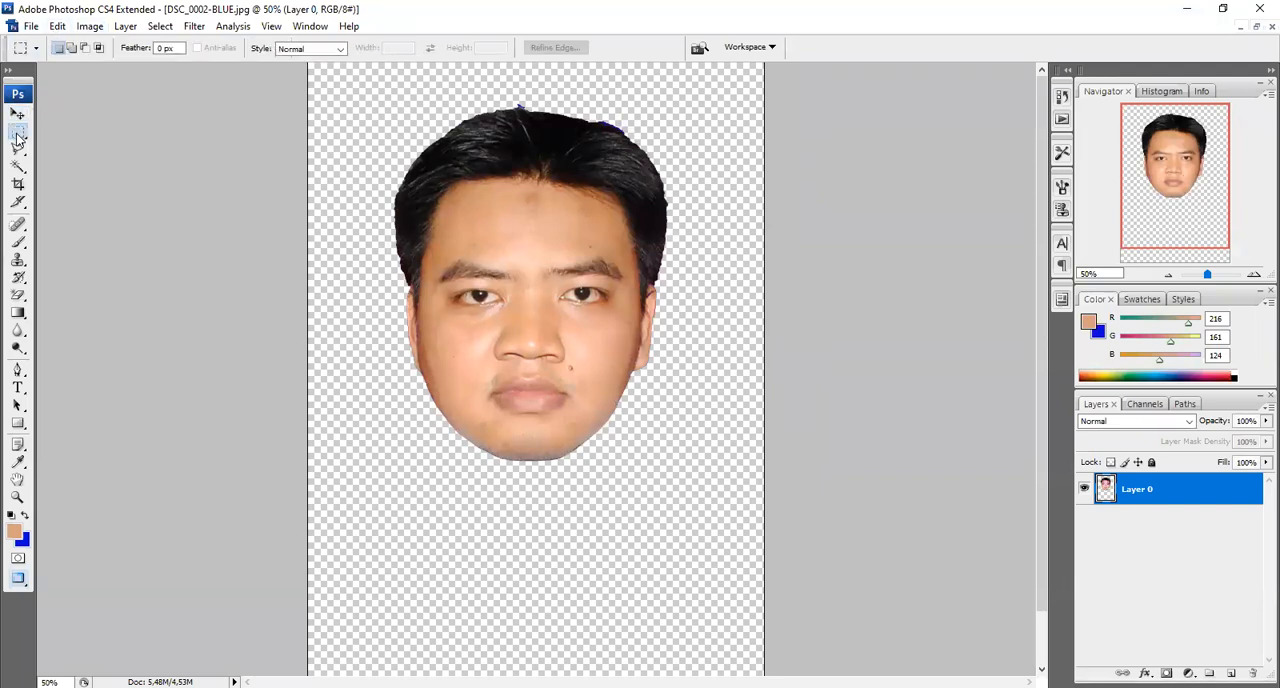
click(17, 137)
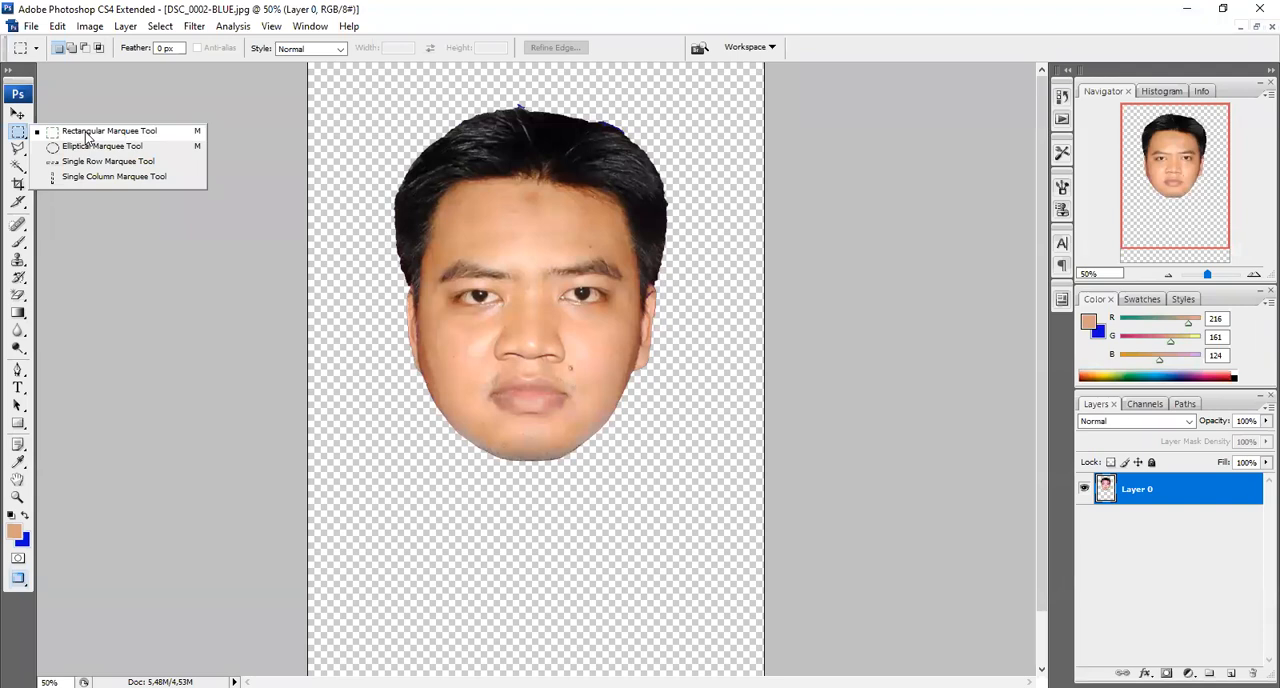
click(87, 135)
click(340, 49)
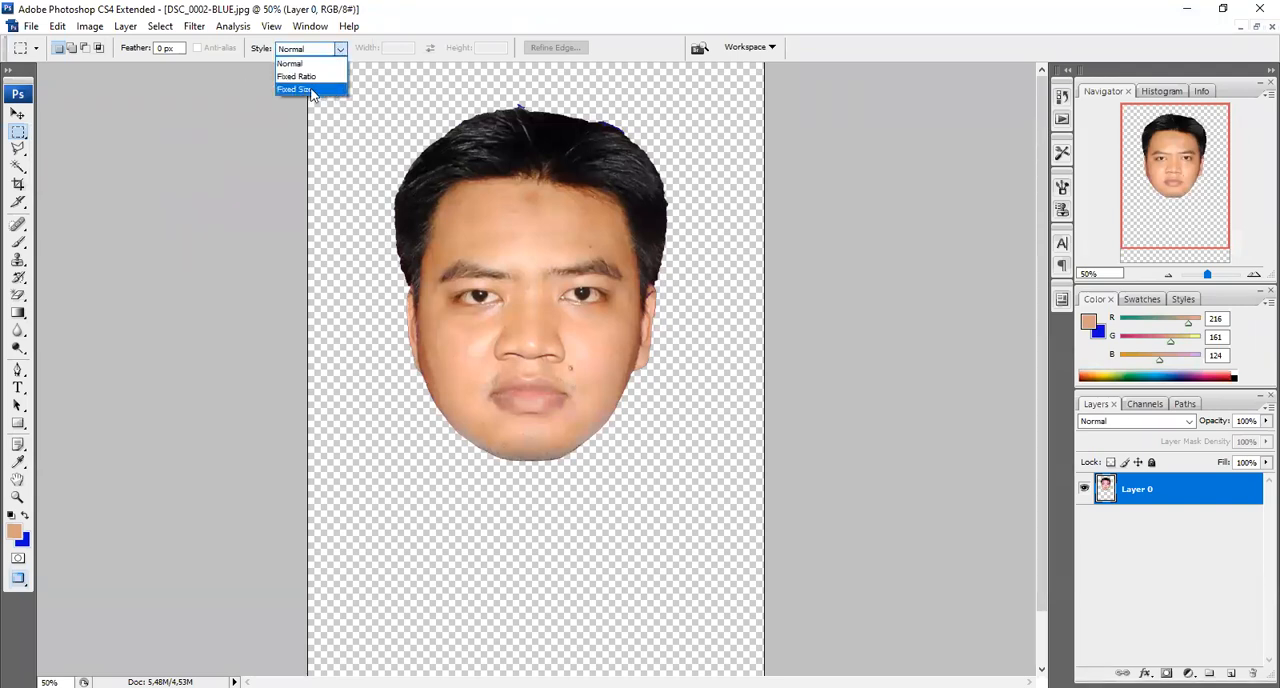
click(294, 89)
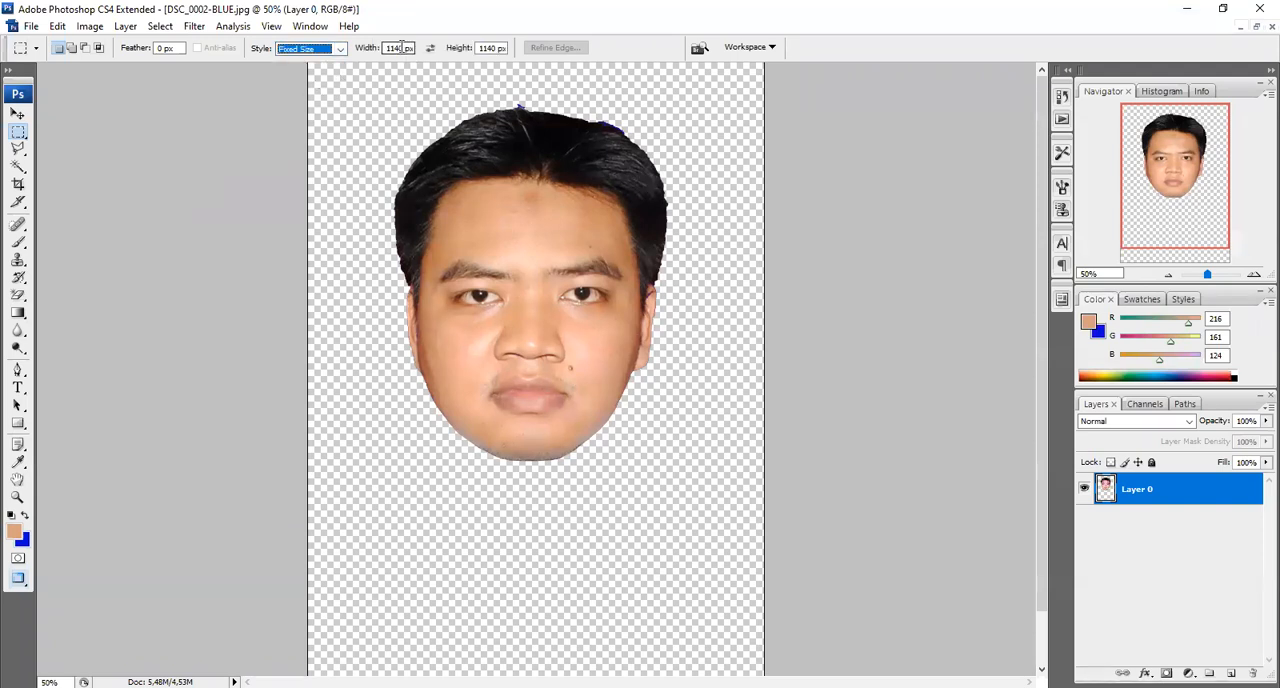
click(400, 47)
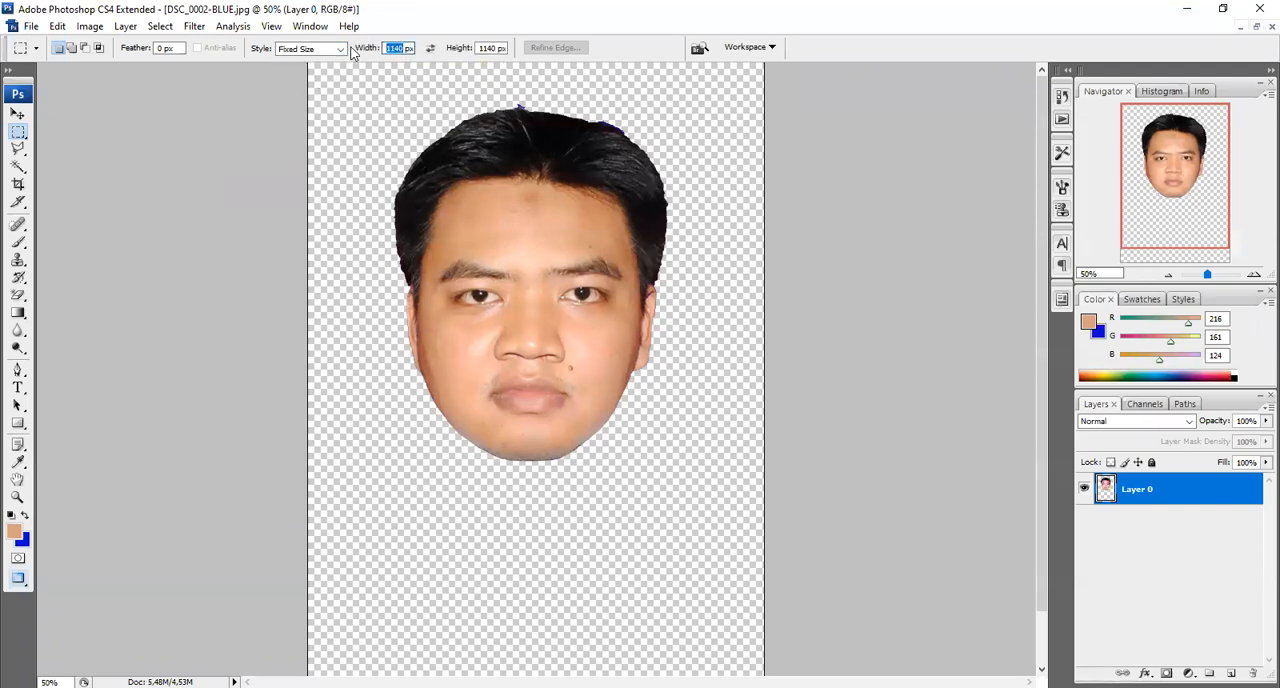
click(495, 48)
double_click(495, 48)
click(18, 114)
click(18, 131)
Place the fixed-size square selection around the head and align it with the canvas's upper and side edges
click(309, 87)
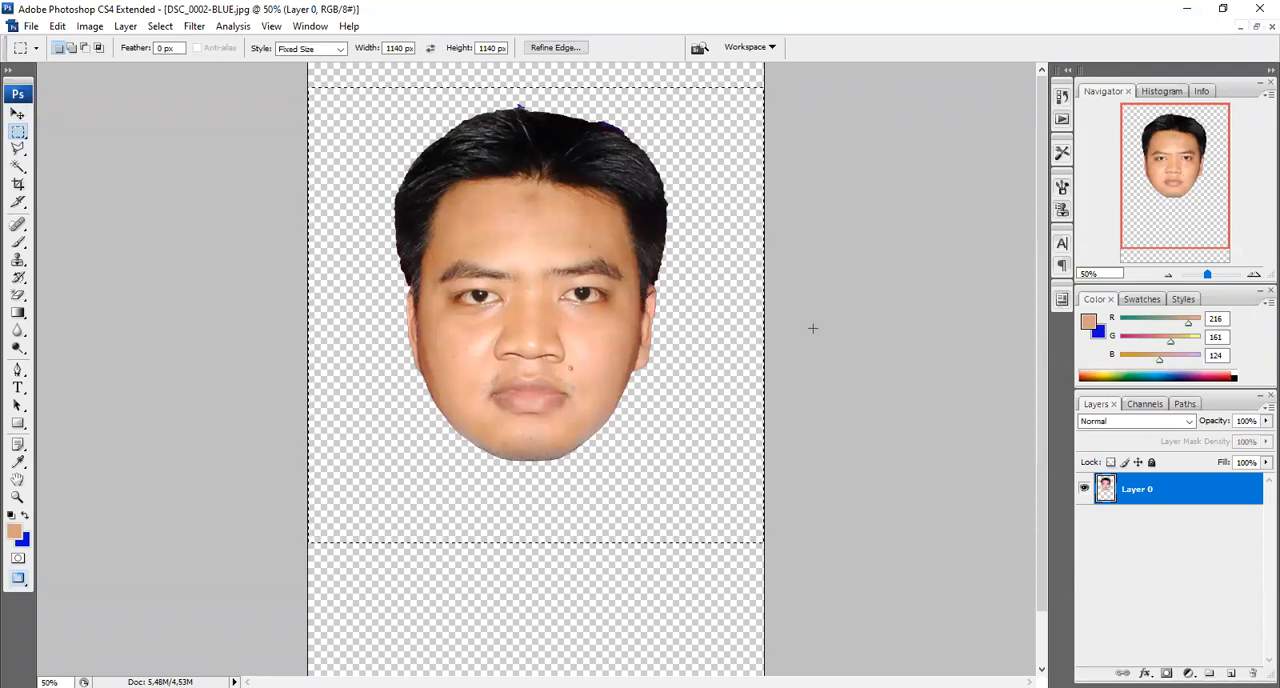
drag(681, 367, 683, 342)
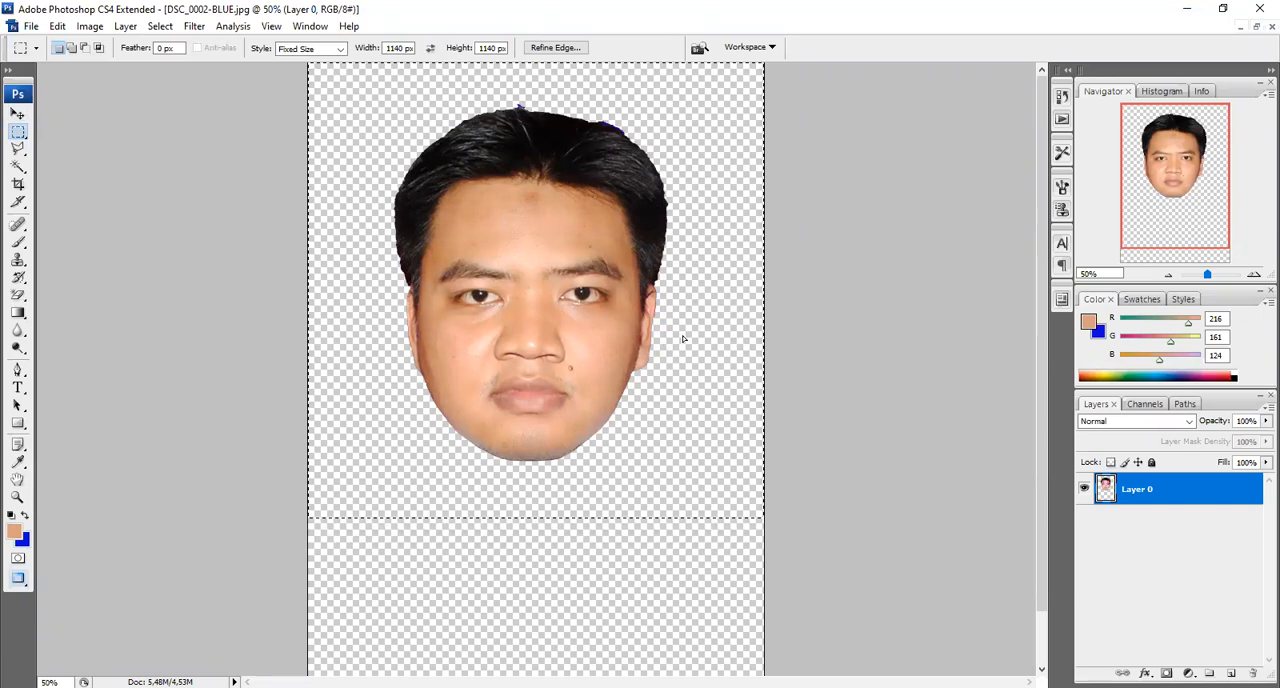
drag(683, 339, 686, 335)
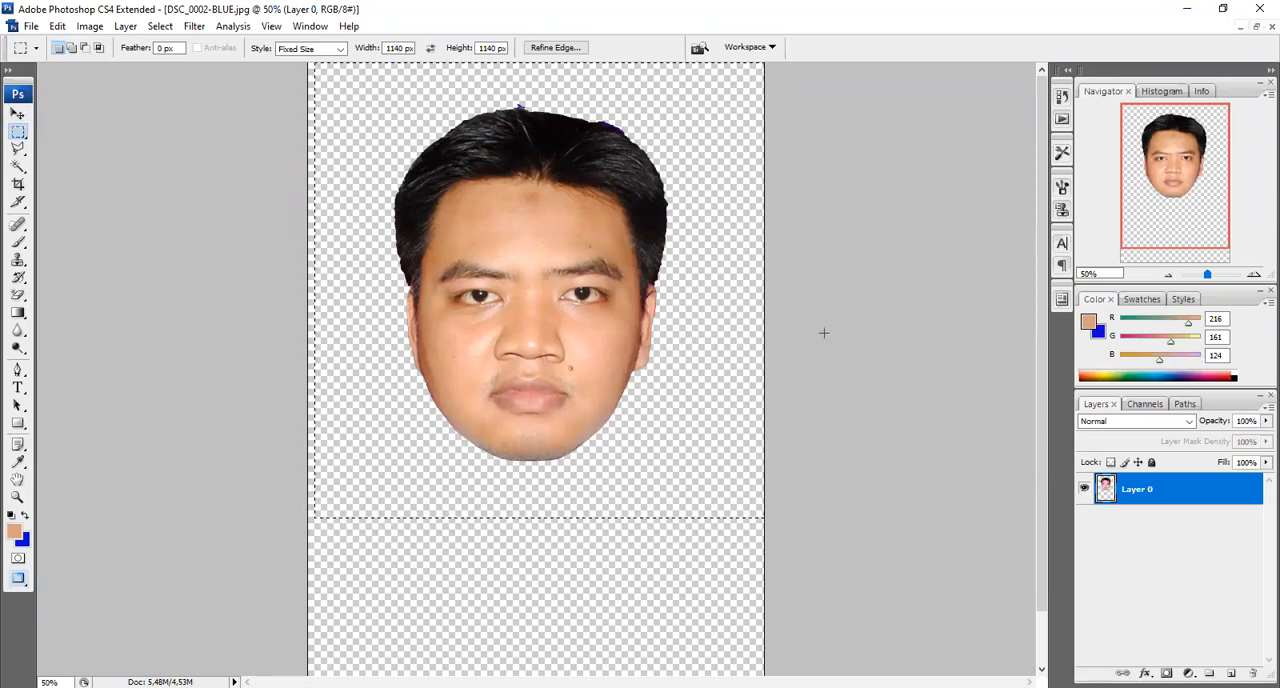
drag(679, 343, 686, 343)
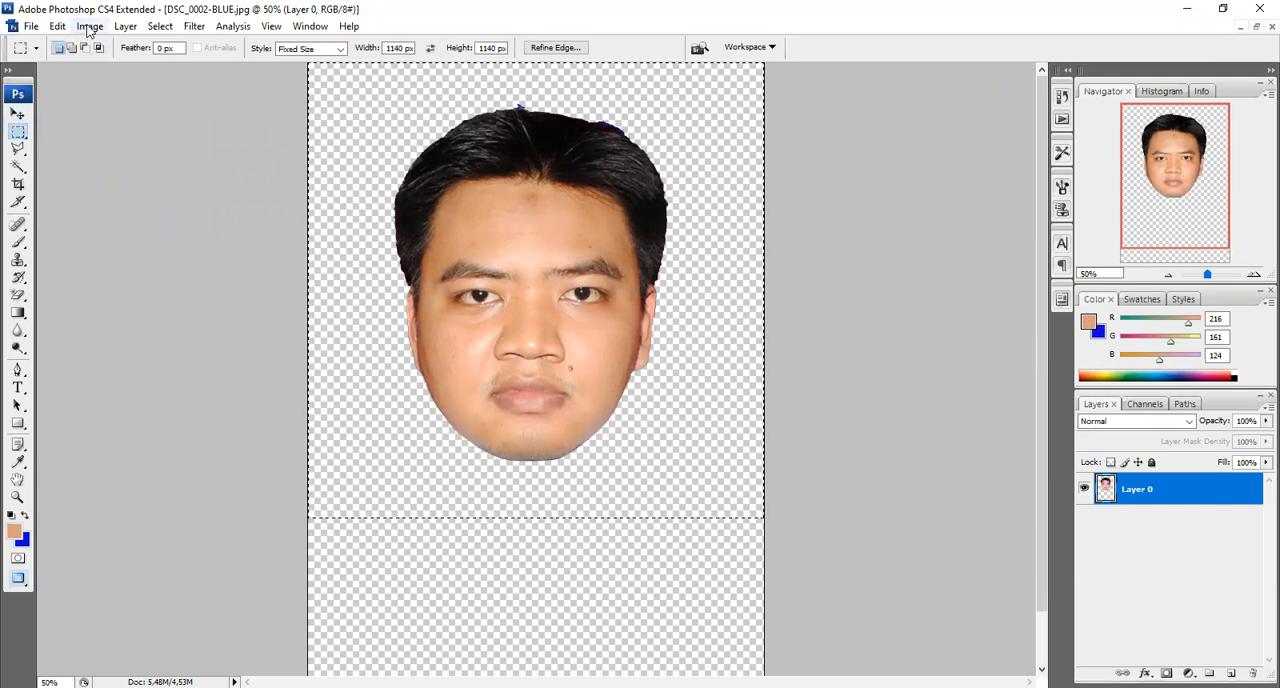
Crop the image to the square selection and deselect
click(90, 27)
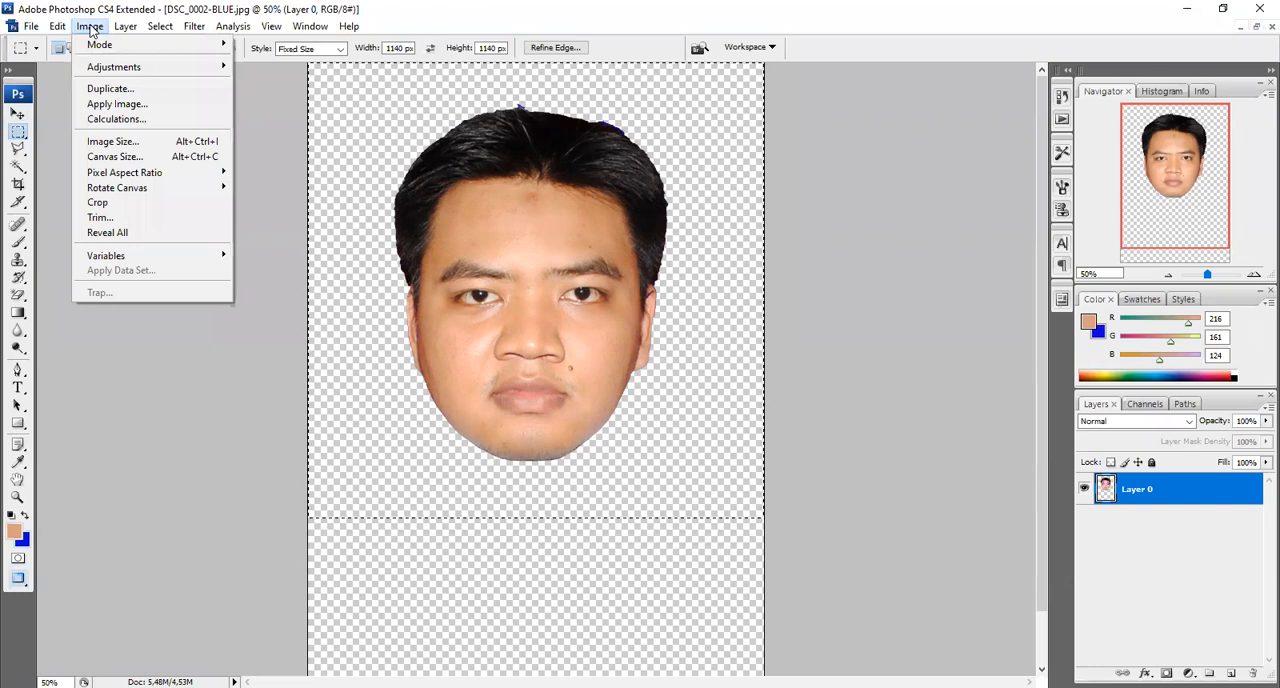
click(119, 201)
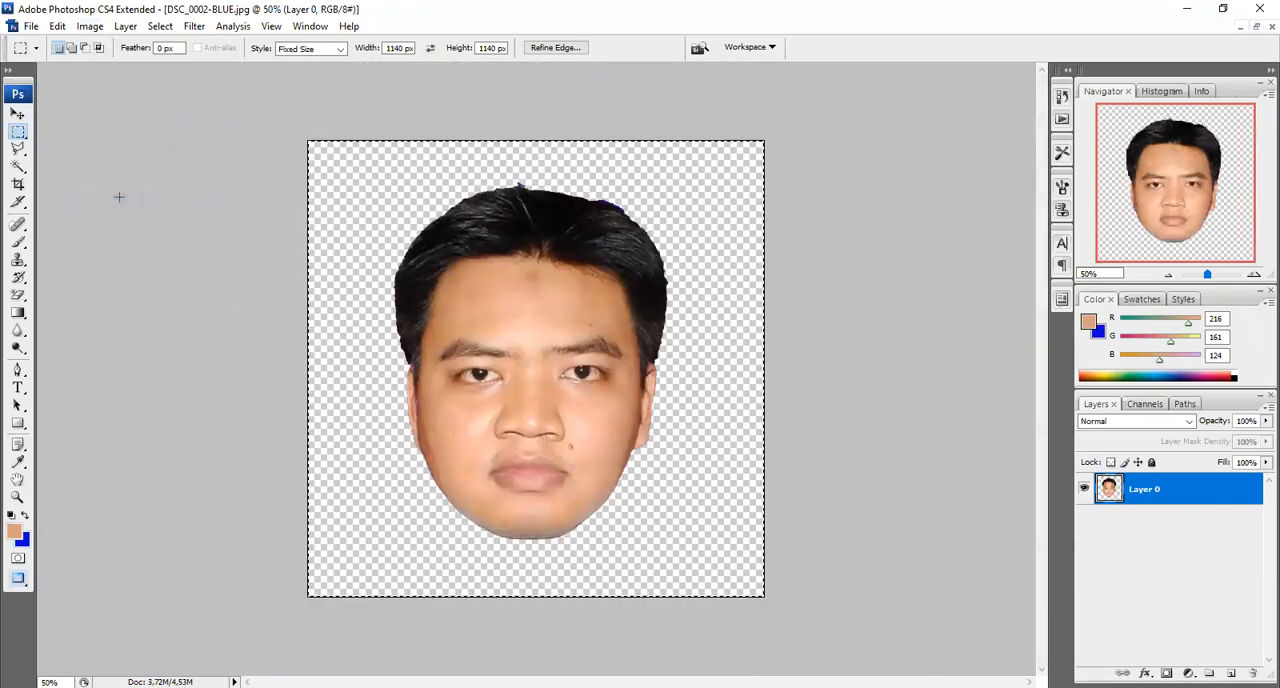
key(ctrl+d)
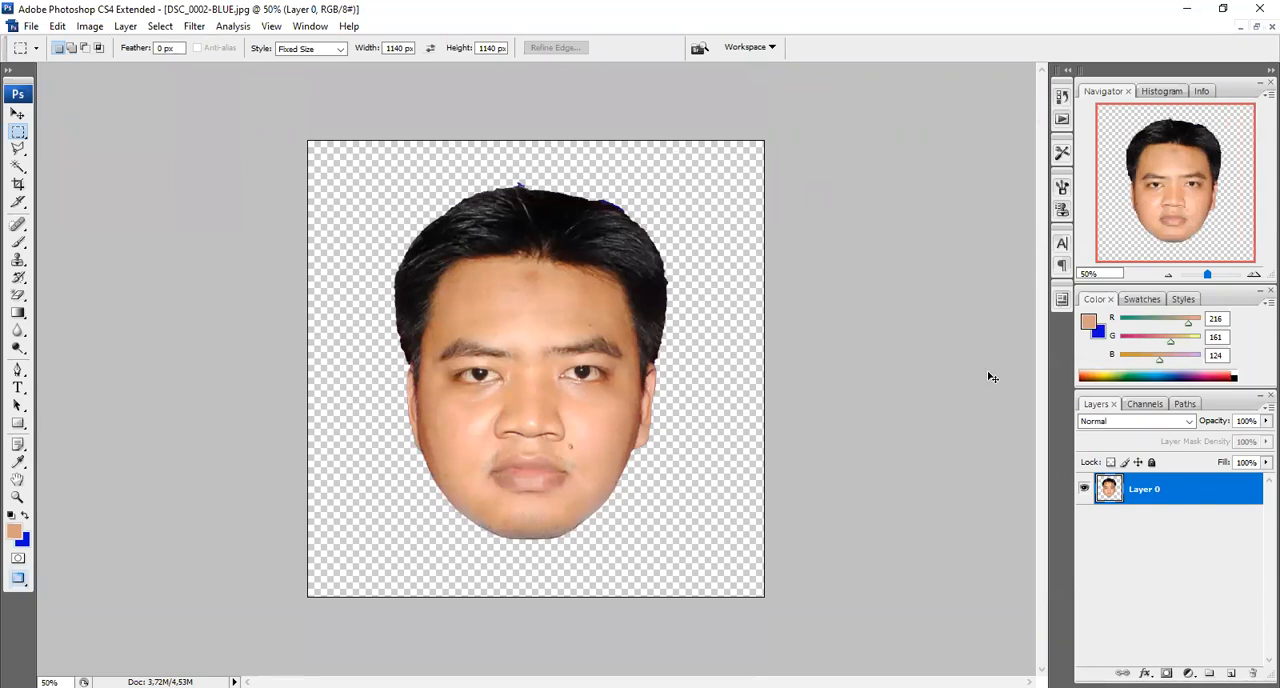
Outline the blue fringe around the hair tuft at the top of the head with the Polygonal Lasso, delete it and deselect
key(ctrl+plus)
key(ctrl+plus)
key(ctrl+plus)
key(ctrl+plus)
key(ctrl+plus)
key(ctrl+plus)
key(ctrl+plus)
key(ctrl+plus)
key(ctrl+plus)
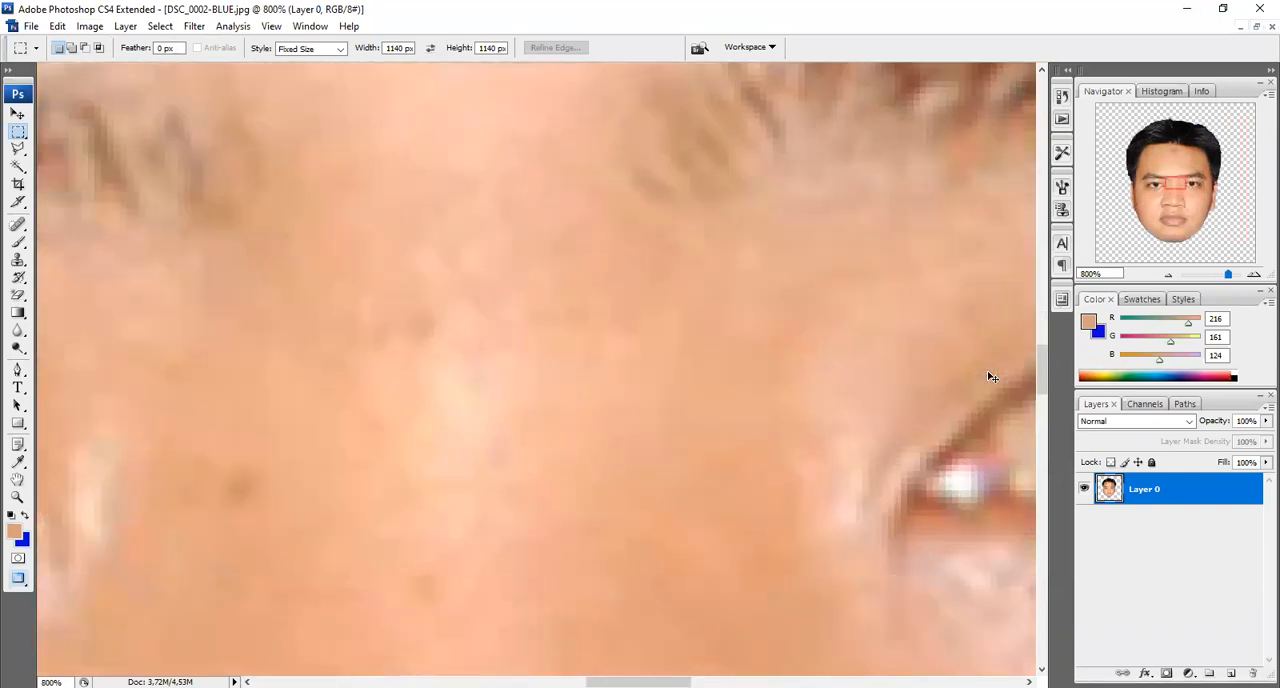
key(ctrl+plus)
drag(1040, 365, 1023, 128)
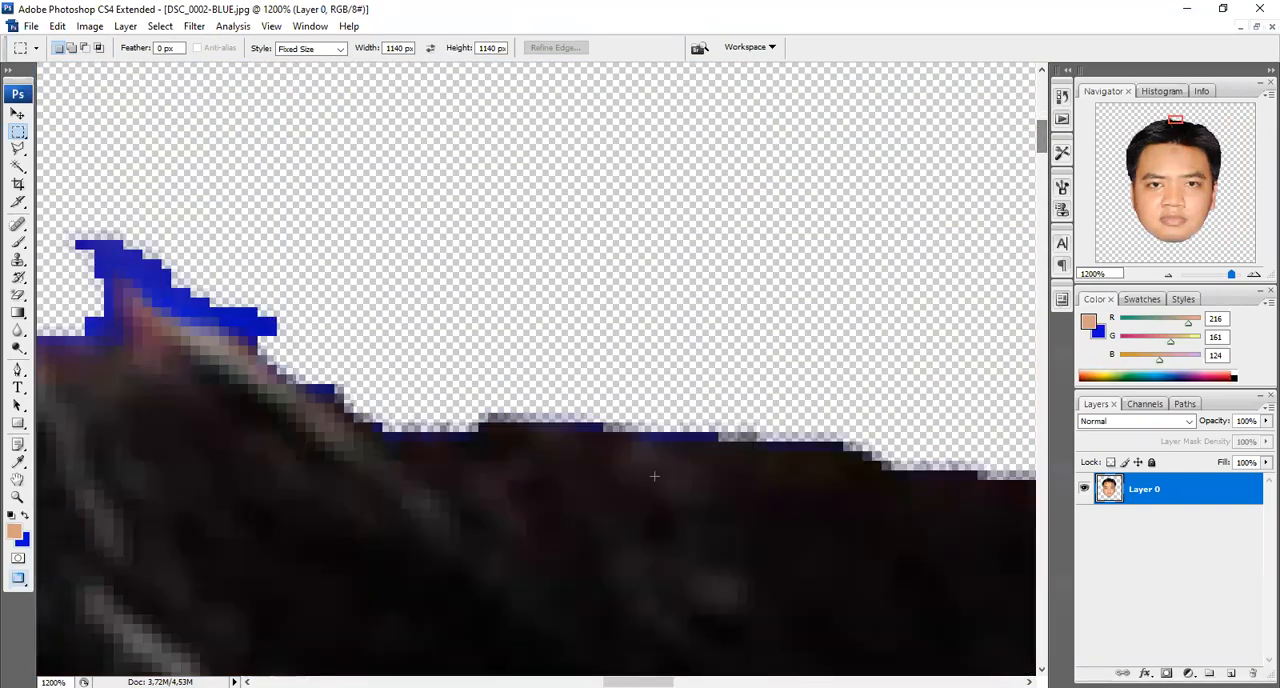
drag(638, 682, 609, 682)
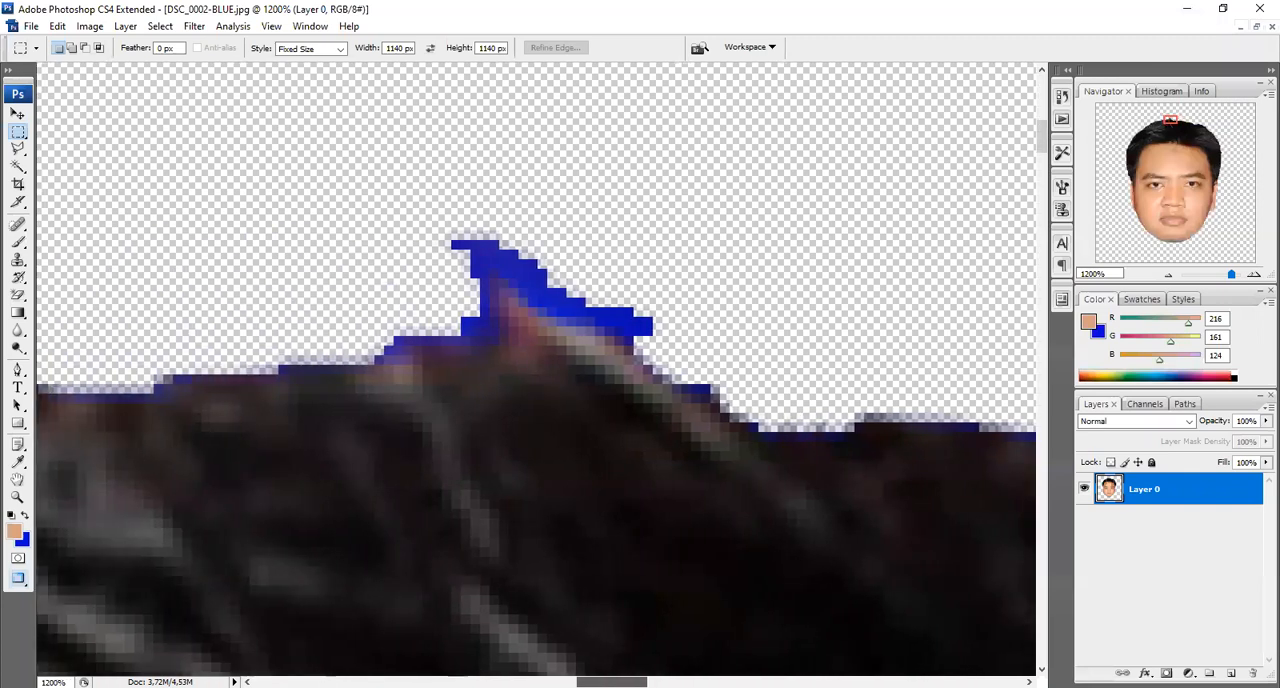
click(17, 150)
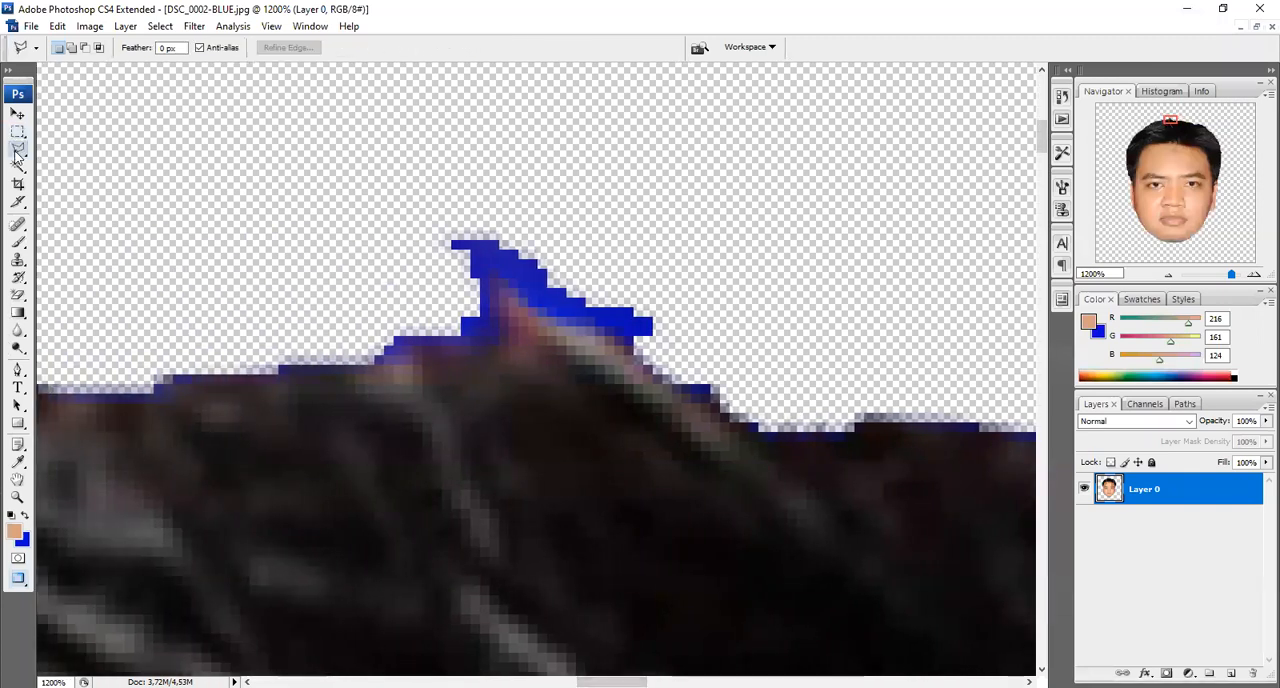
click(760, 431)
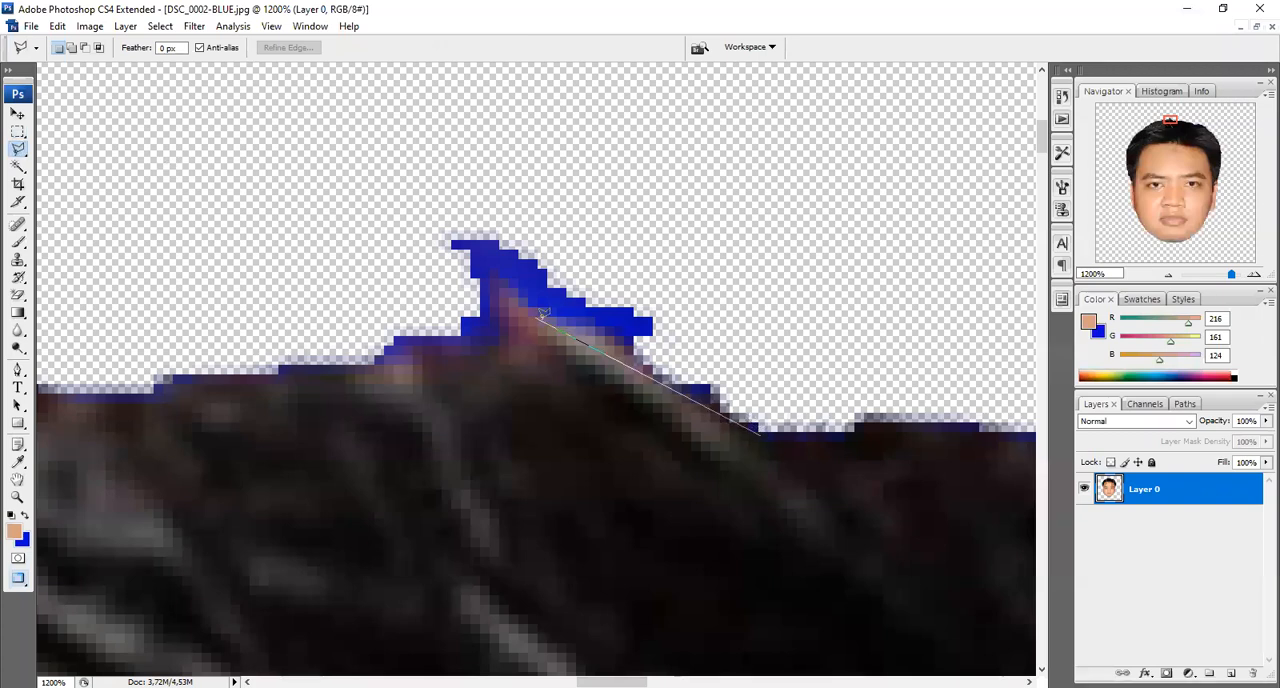
click(490, 270)
click(488, 327)
click(470, 338)
click(373, 338)
click(374, 177)
click(812, 250)
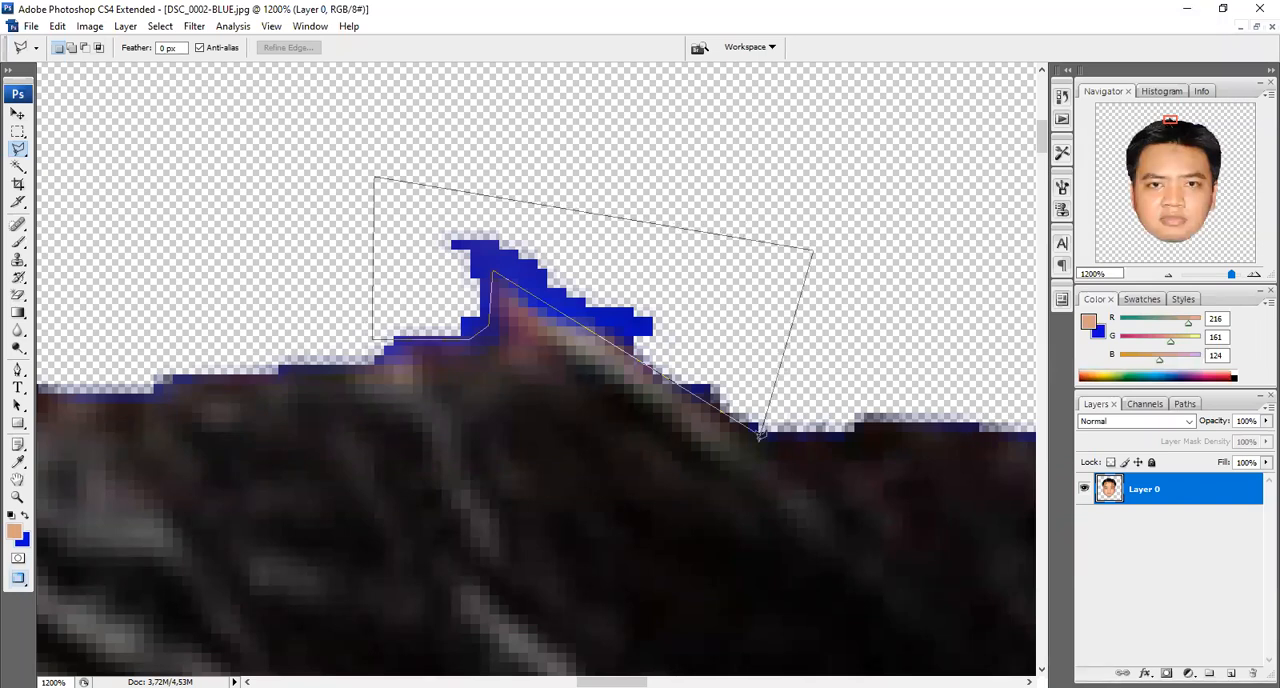
click(761, 430)
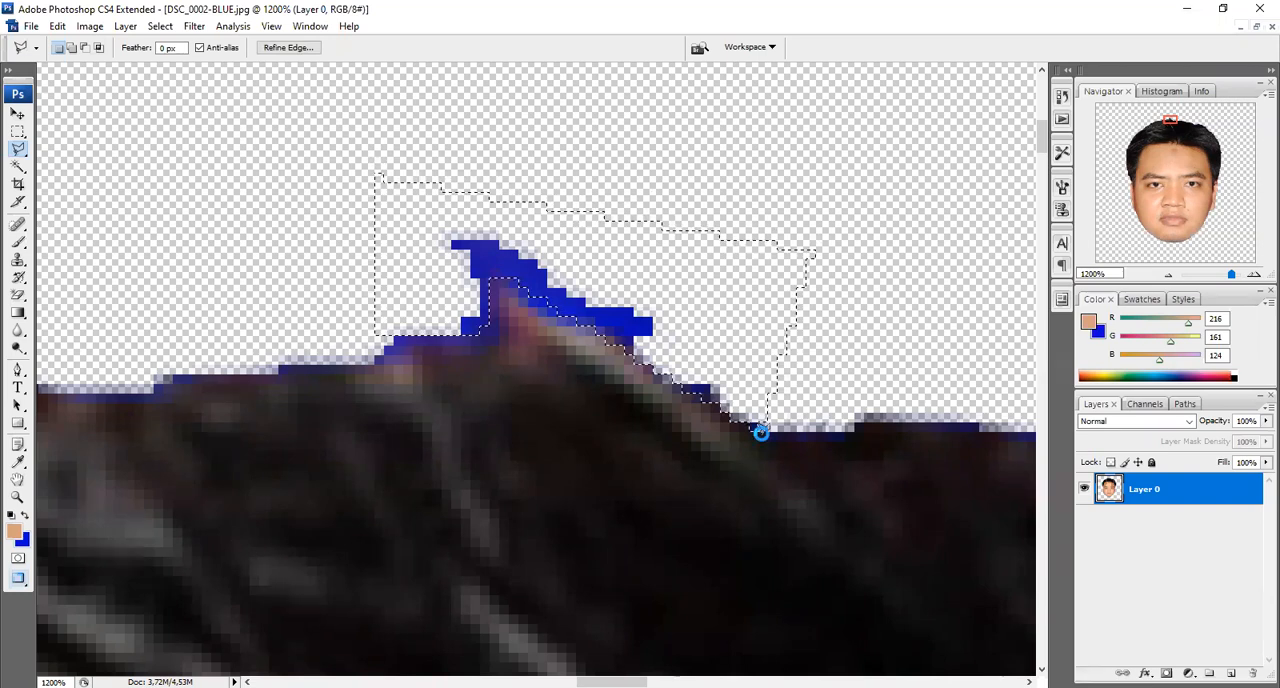
key(Delete)
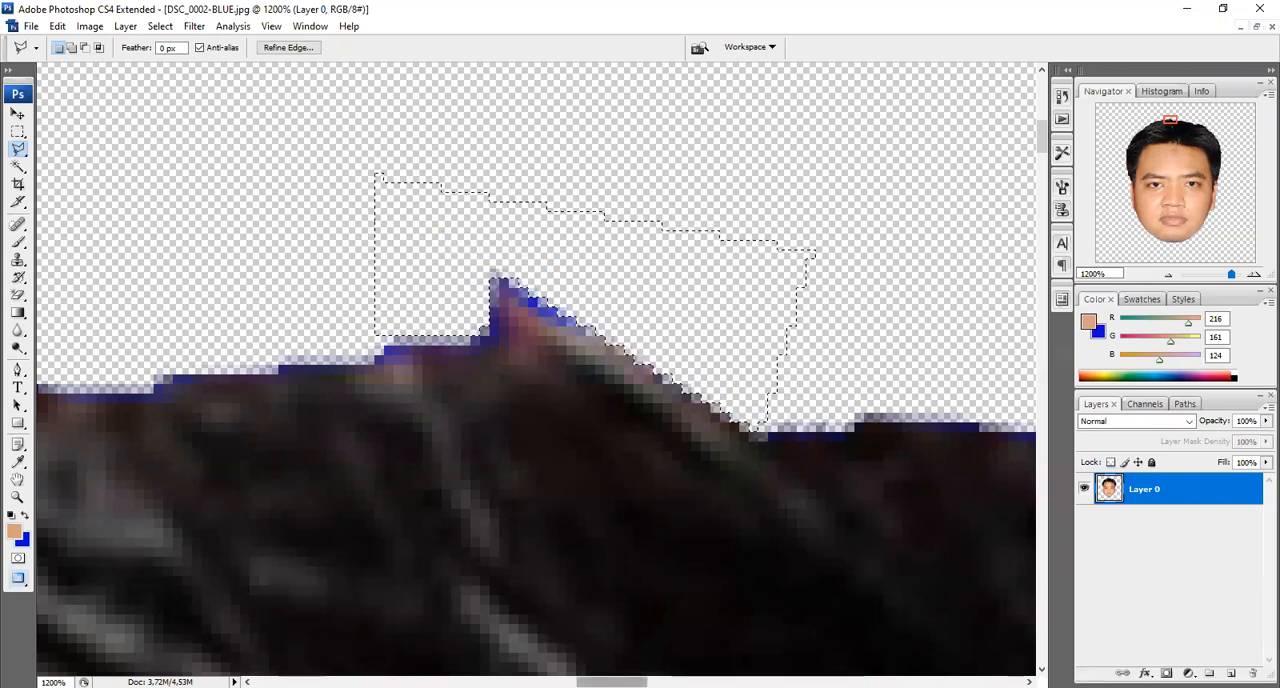
key(ctrl+d)
Trace a Polygonal Lasso line along the hair edge beneath the blue fringe on the upper right side of the head
drag(615, 682, 726, 682)
drag(1043, 142, 1042, 165)
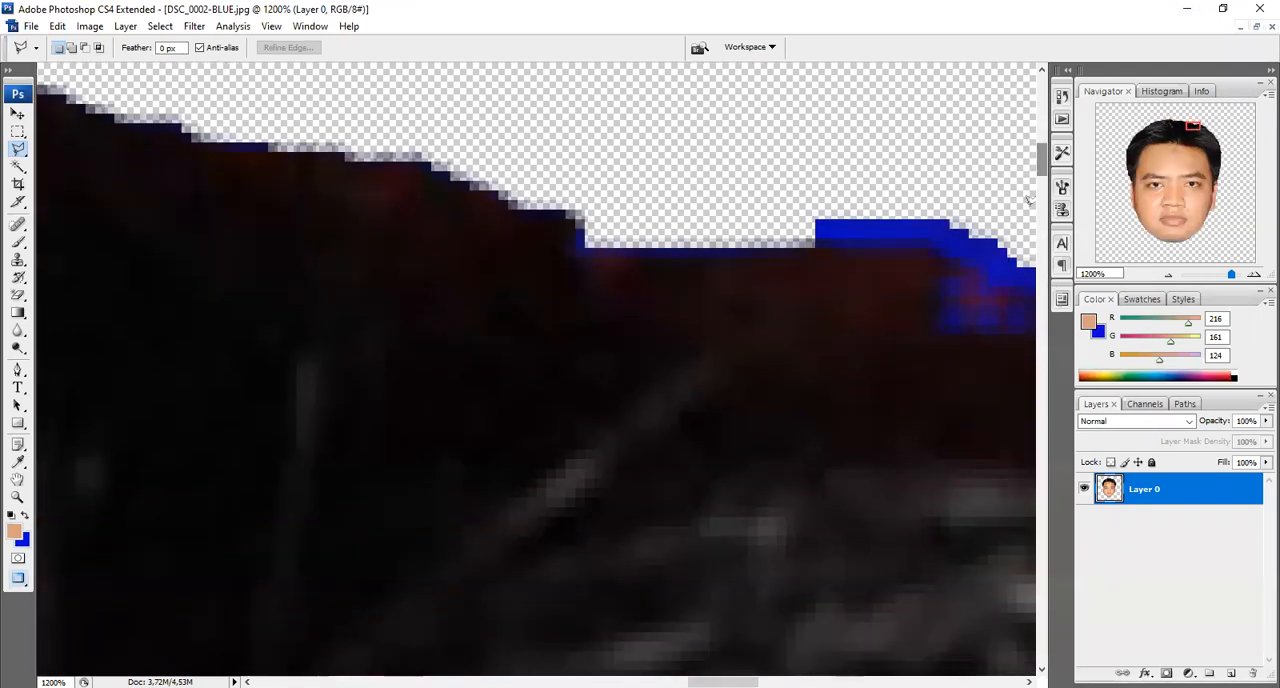
drag(724, 682, 770, 682)
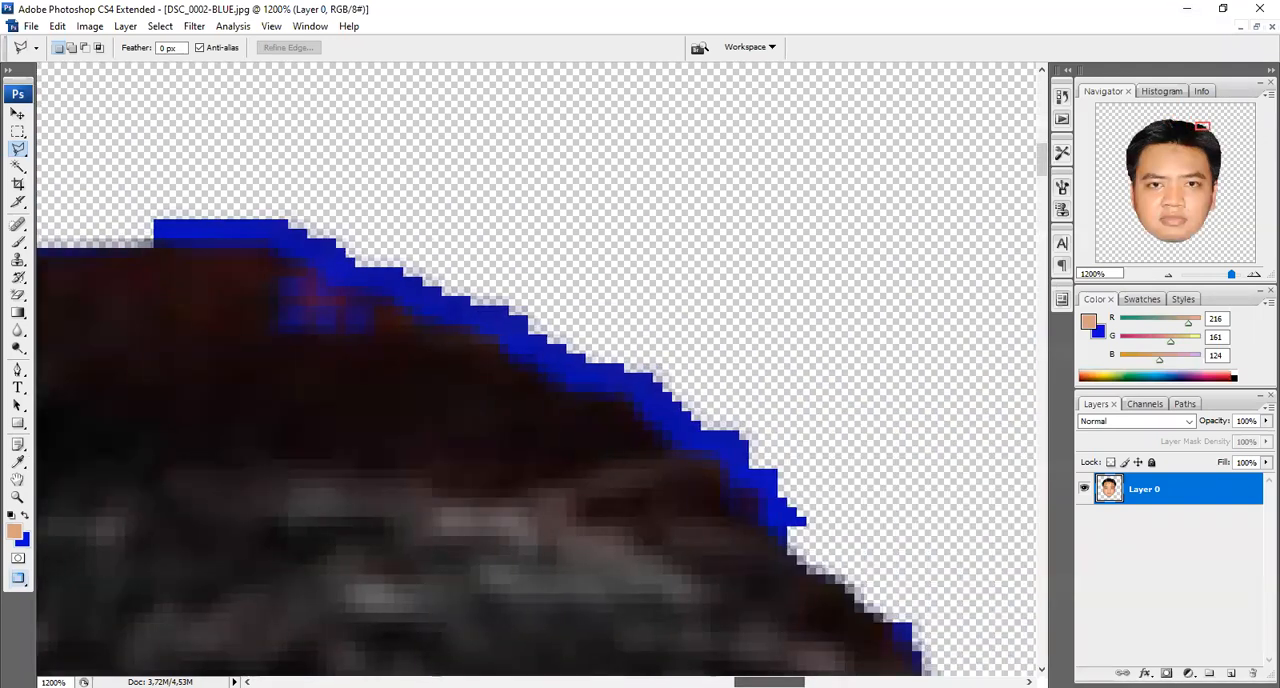
click(132, 249)
click(272, 247)
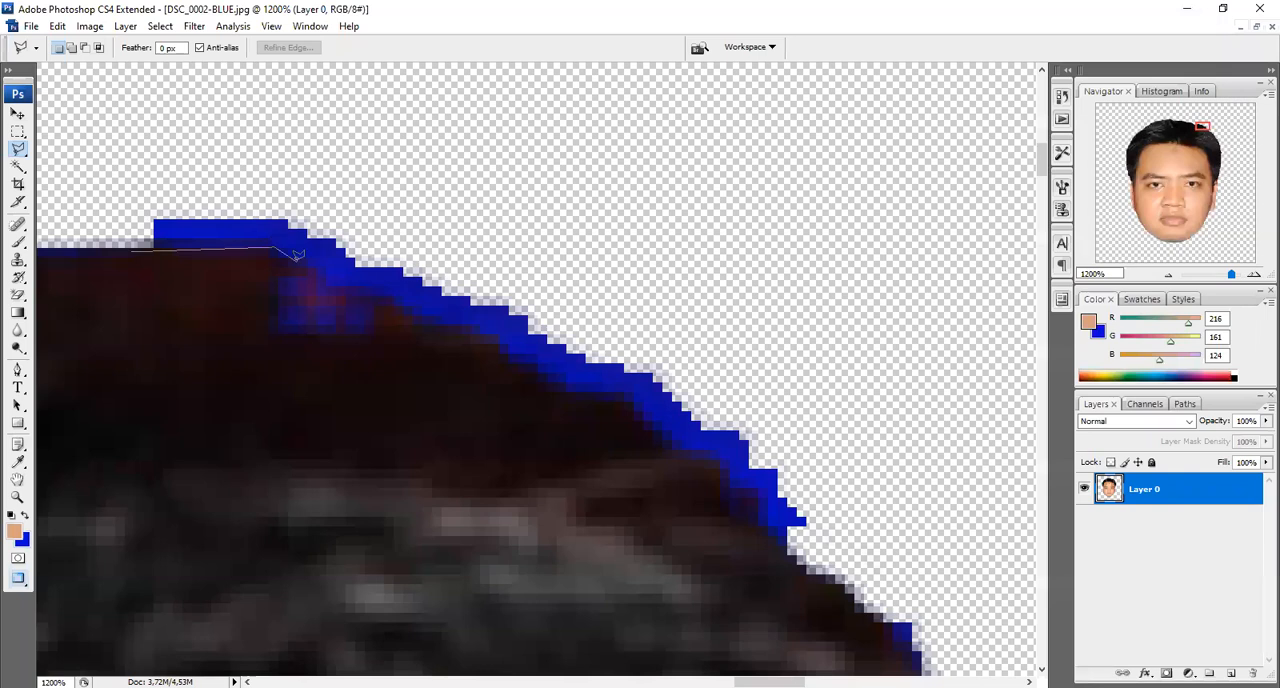
click(447, 325)
click(480, 325)
click(524, 356)
click(575, 383)
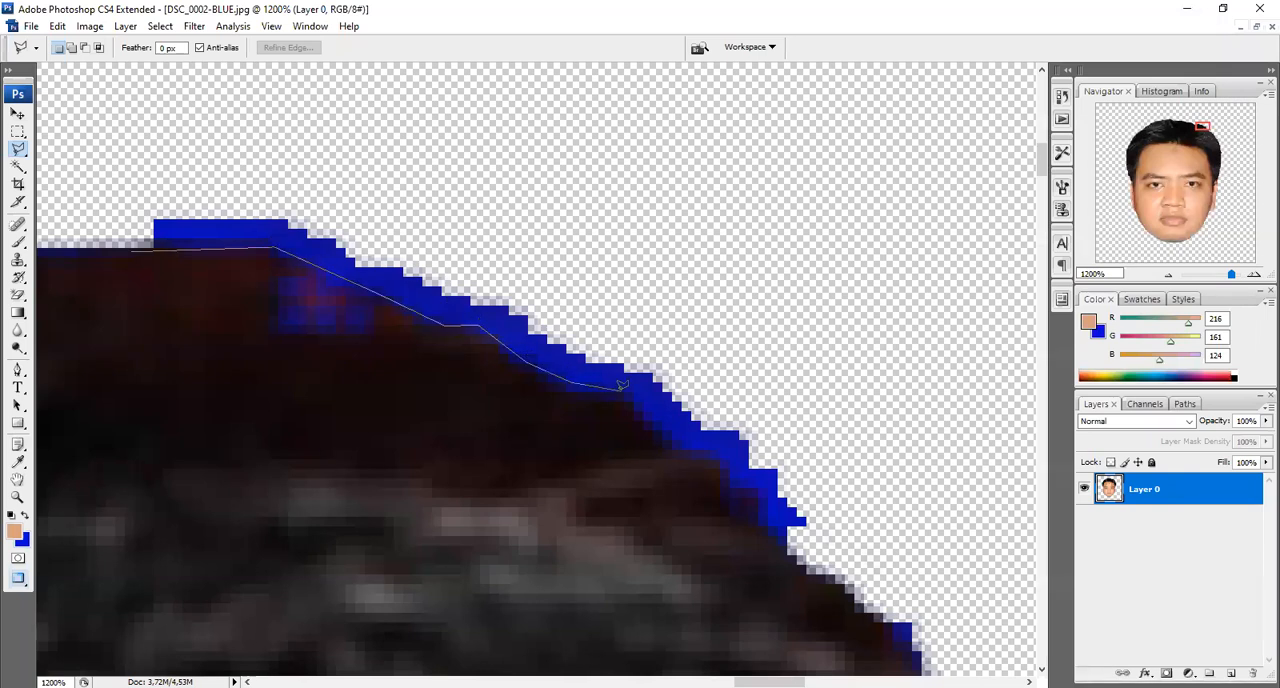
click(623, 390)
click(672, 437)
click(742, 467)
click(776, 502)
click(792, 546)
Close the lasso outline around the outside of the blue fringe and delete the selected area
click(890, 475)
click(304, 145)
click(137, 187)
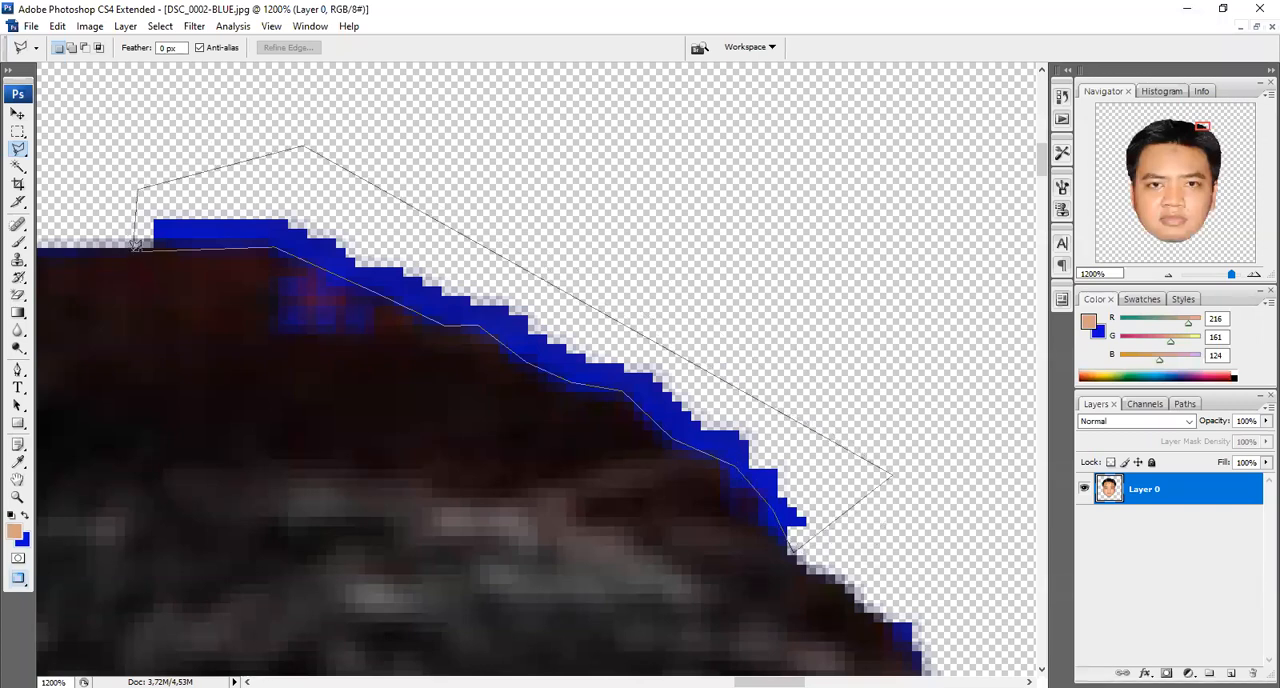
click(133, 250)
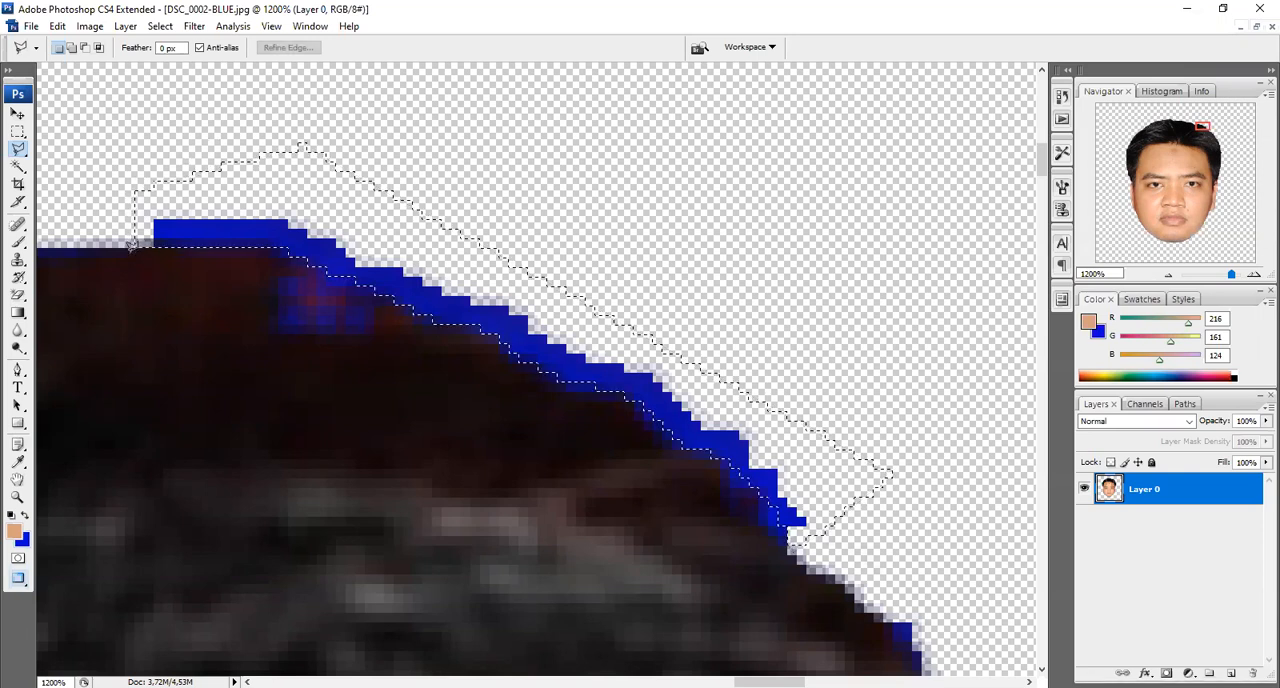
key(Delete)
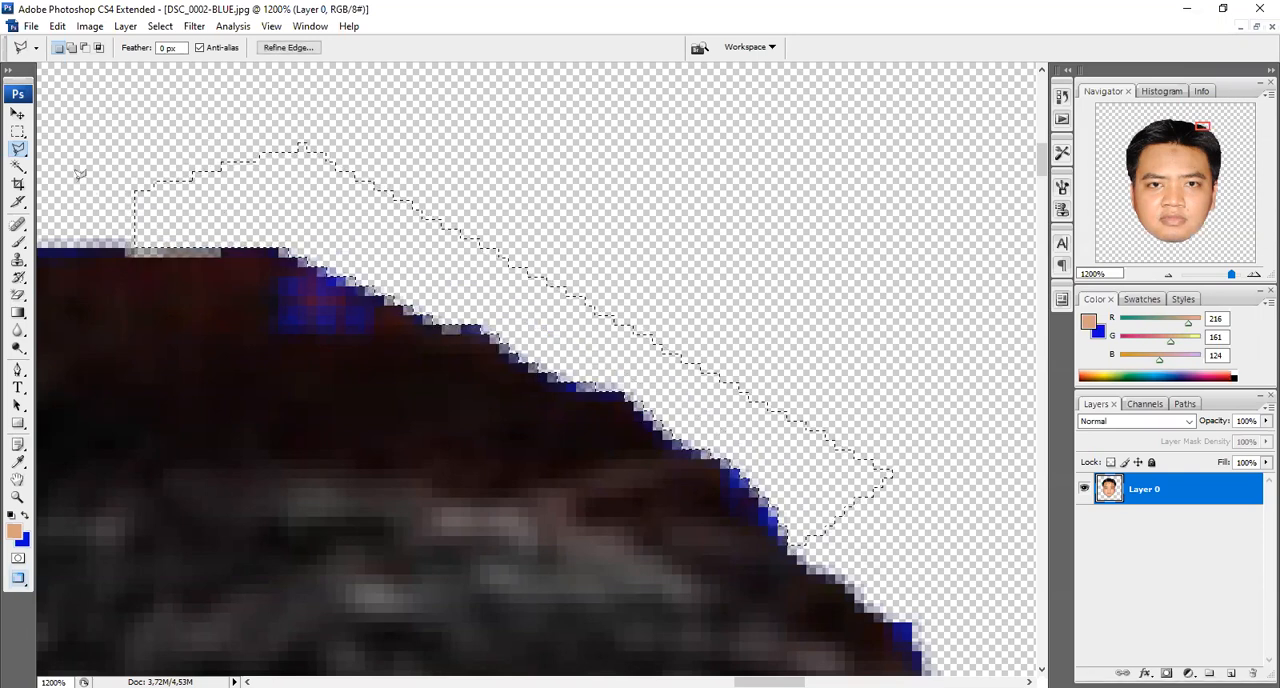
Deselect the cleaned hair area, fit the whole image on screen and switch to the Move tool
key(ctrl+d)
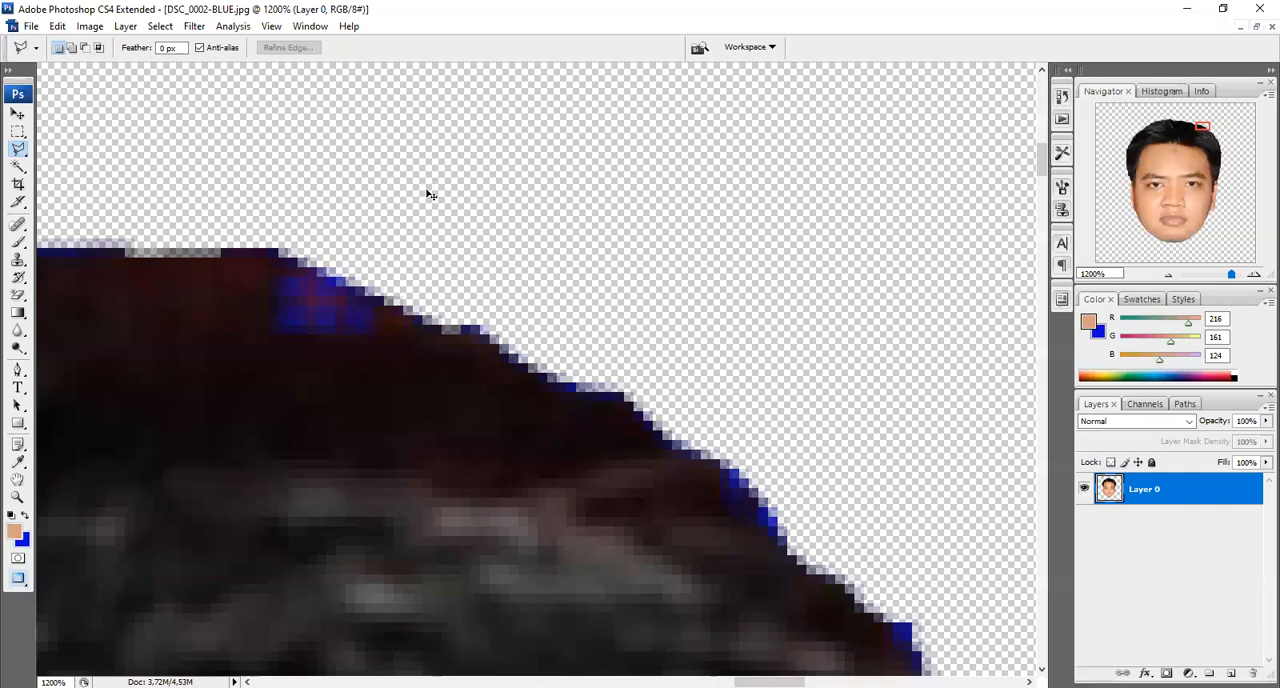
key(ctrl+0)
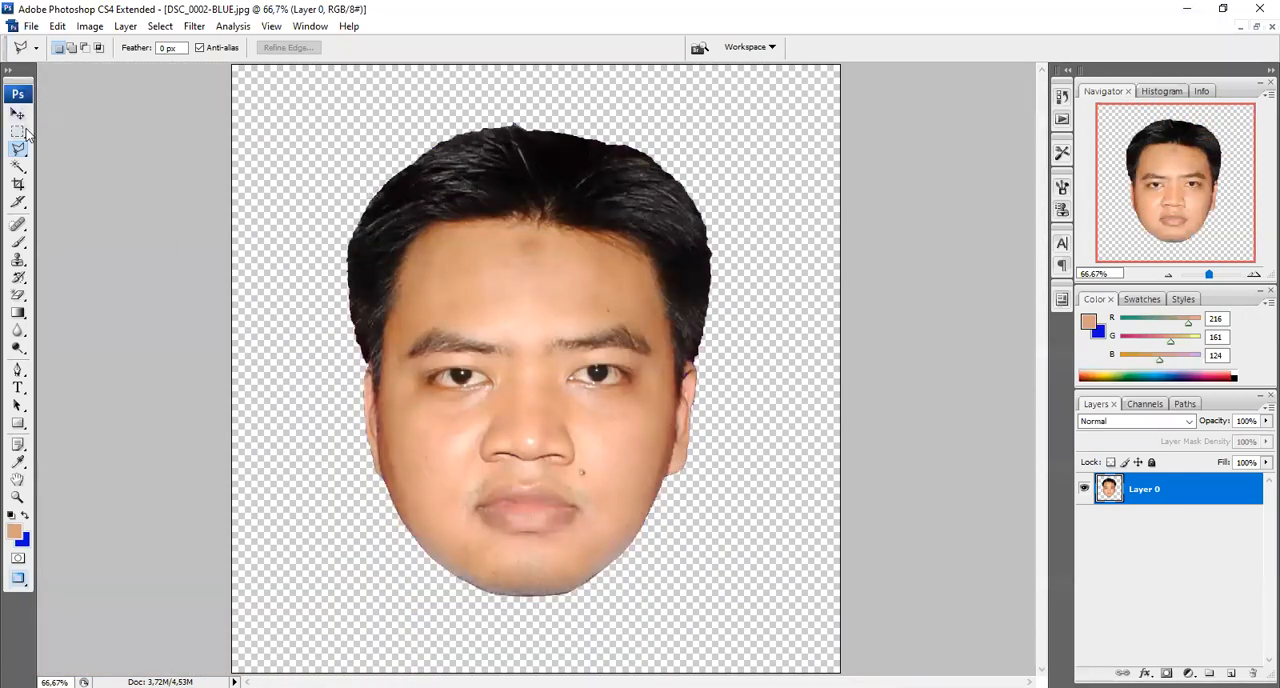
click(18, 114)
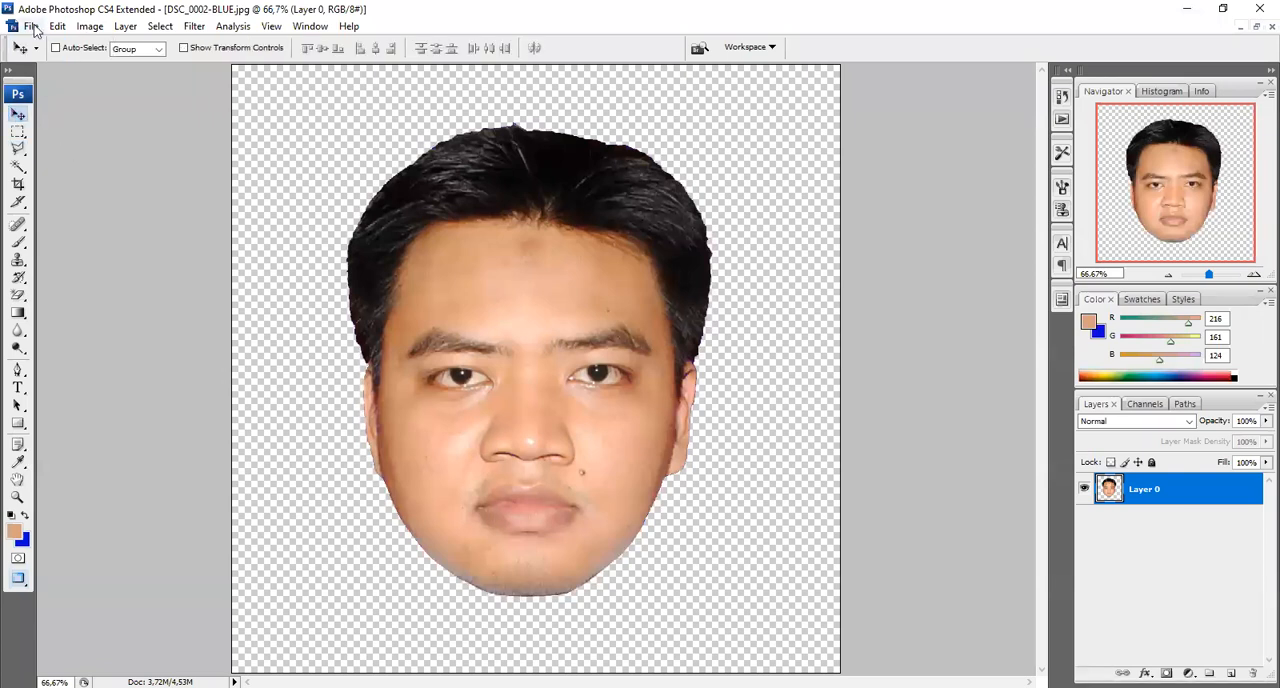
Save the cut-out head as a PNG copy named head.png in the karikatur folder
click(32, 26)
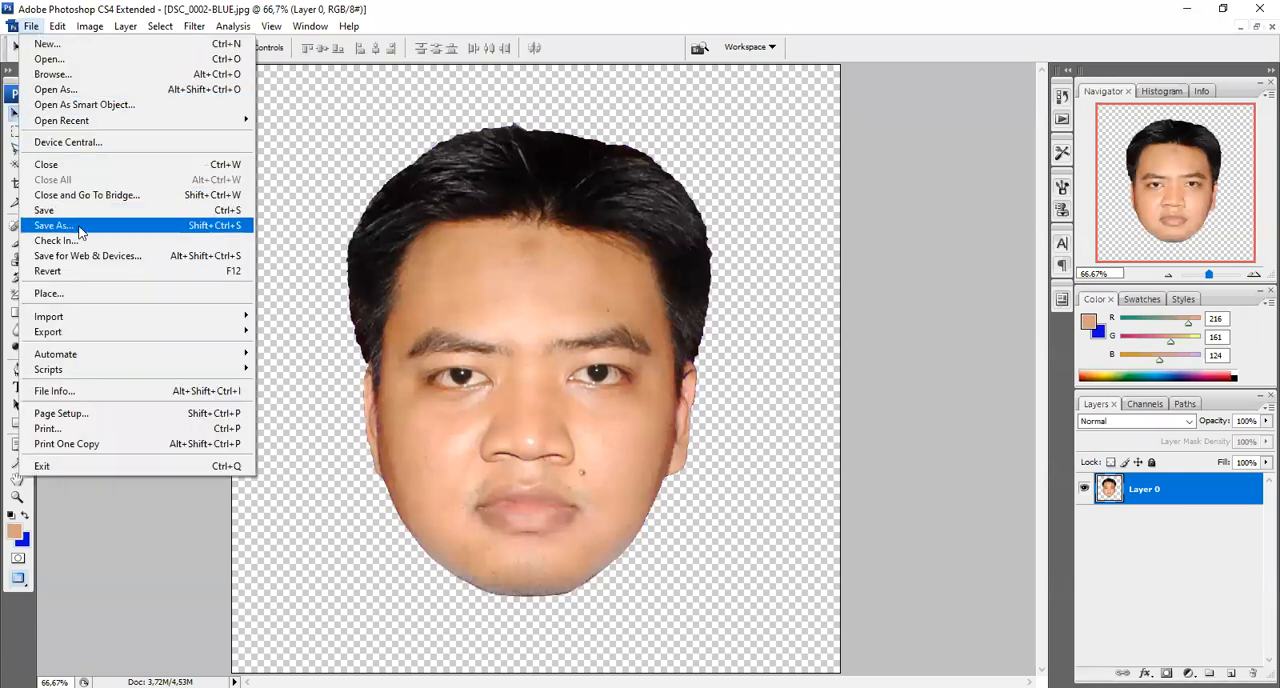
click(82, 234)
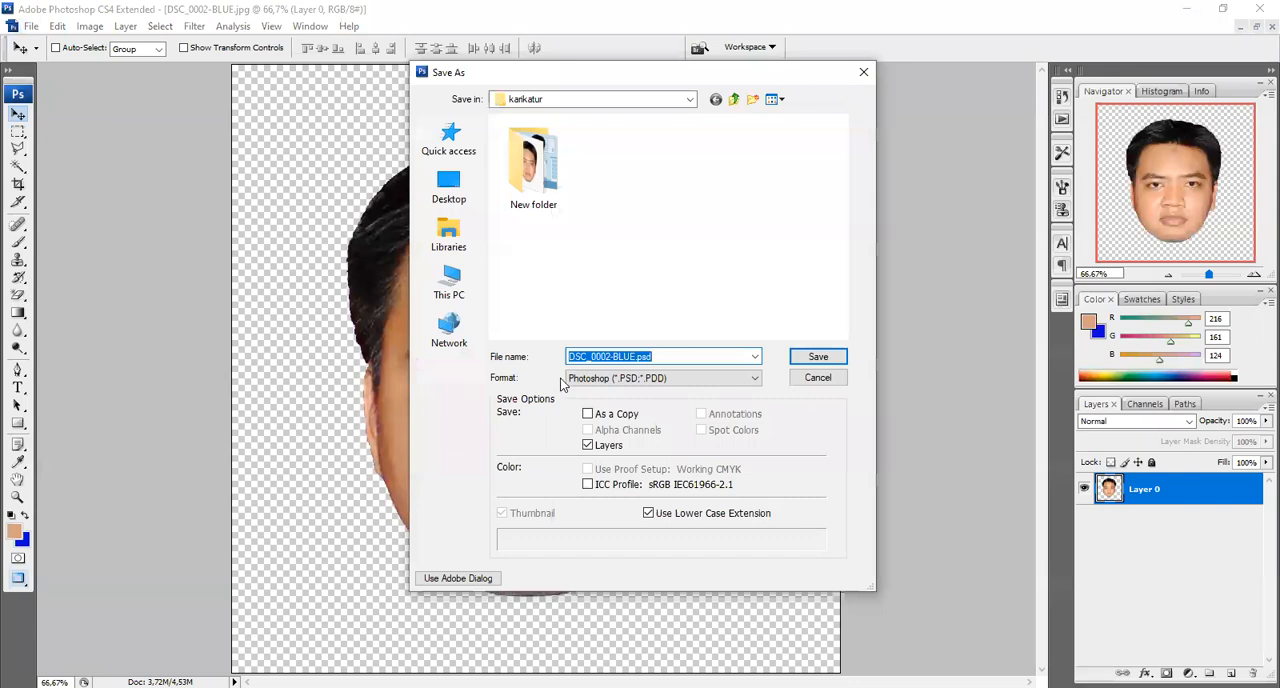
click(685, 379)
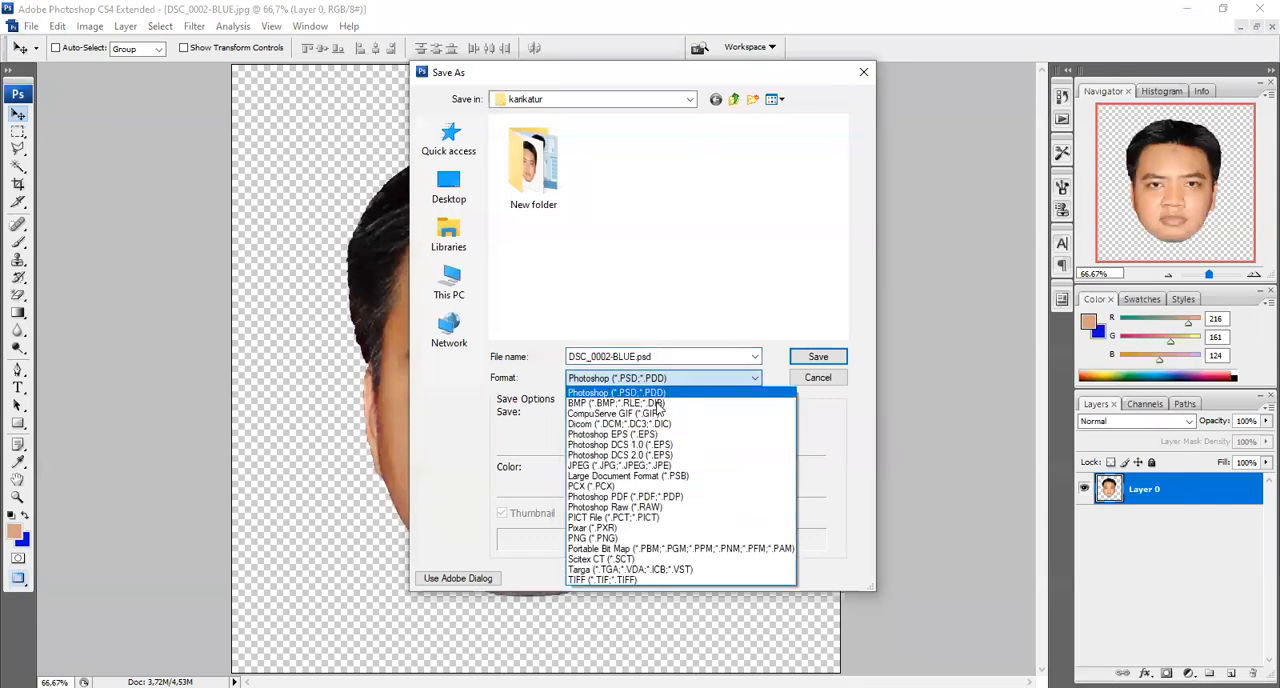
click(648, 538)
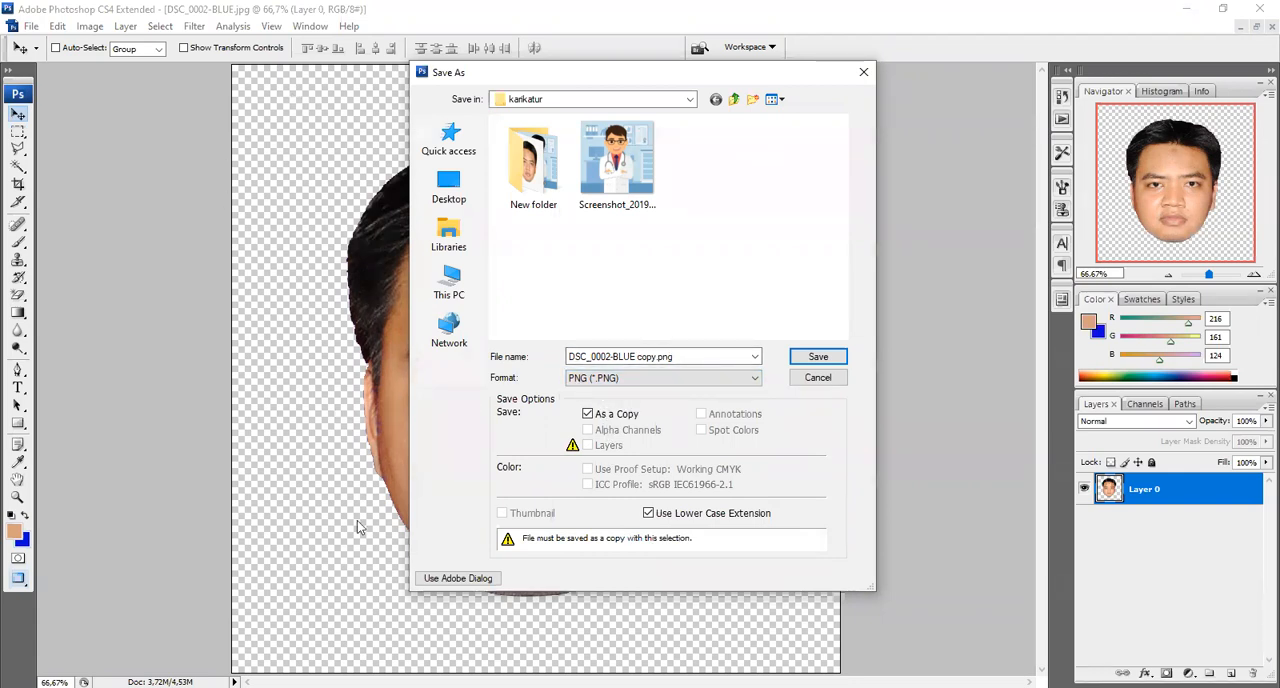
click(661, 357)
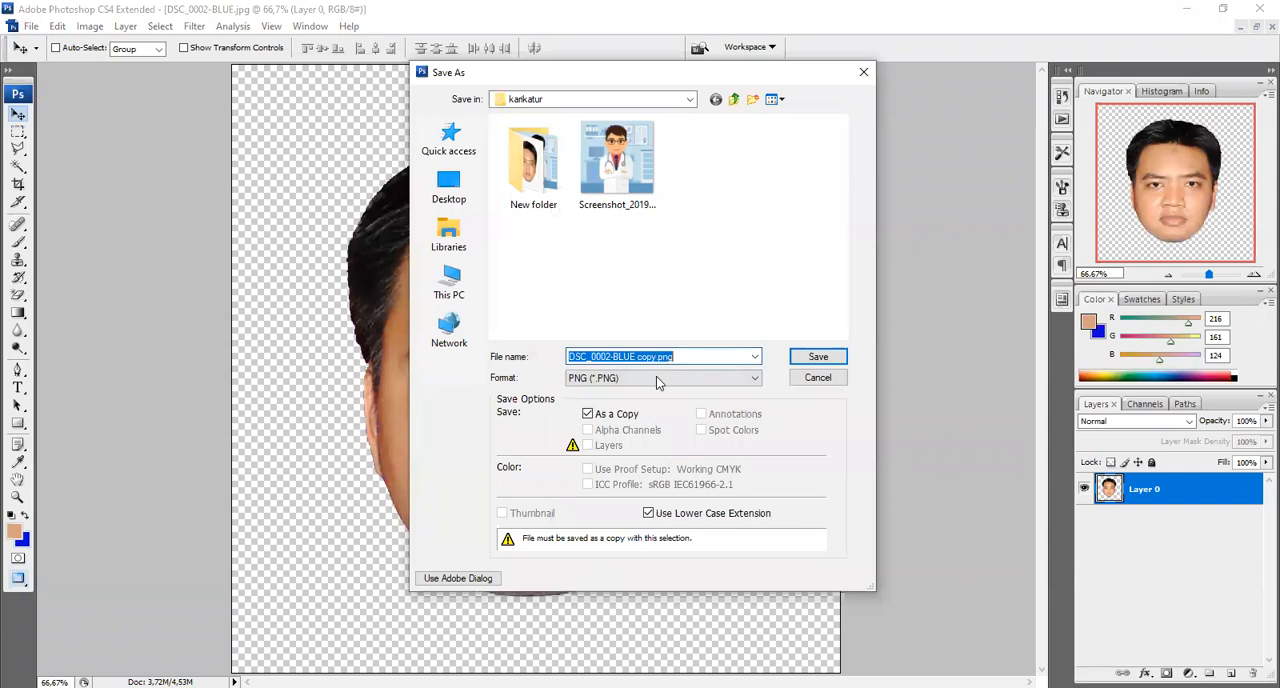
drag(657, 357, 556, 352)
text(head)
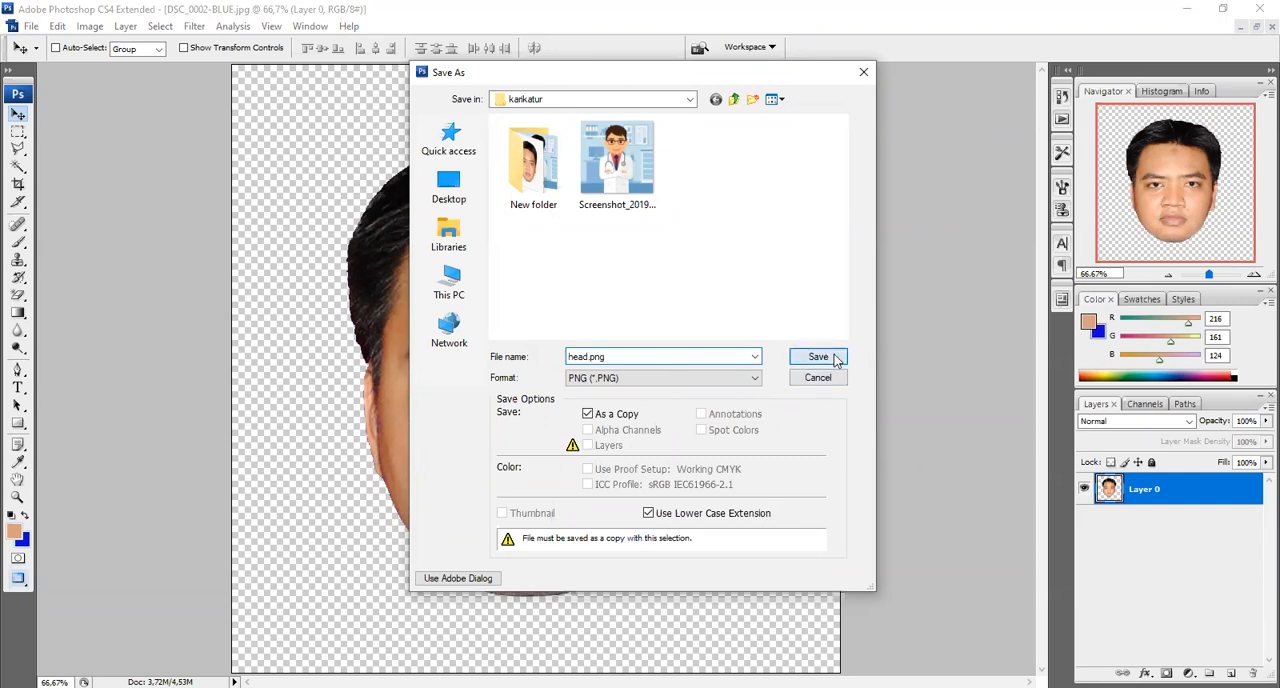
click(818, 357)
click(690, 339)
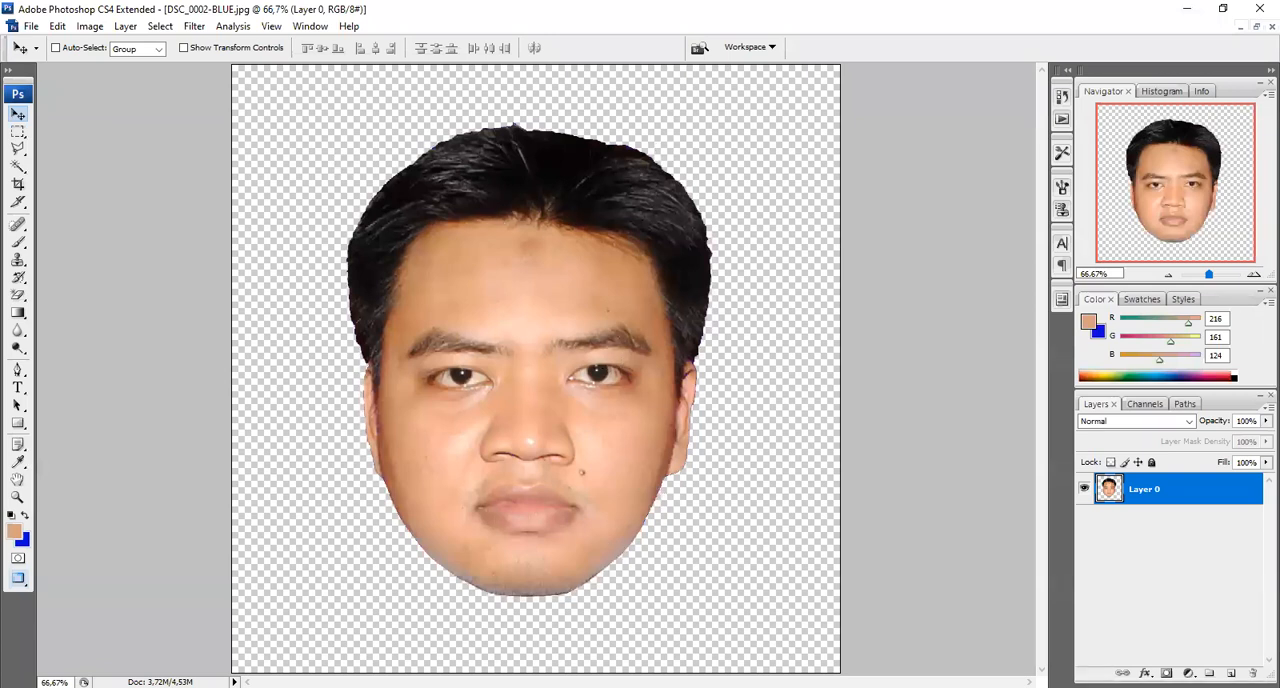
Switch to Firefox and load the online.rapidresizer.com website
key(ctrl+o)
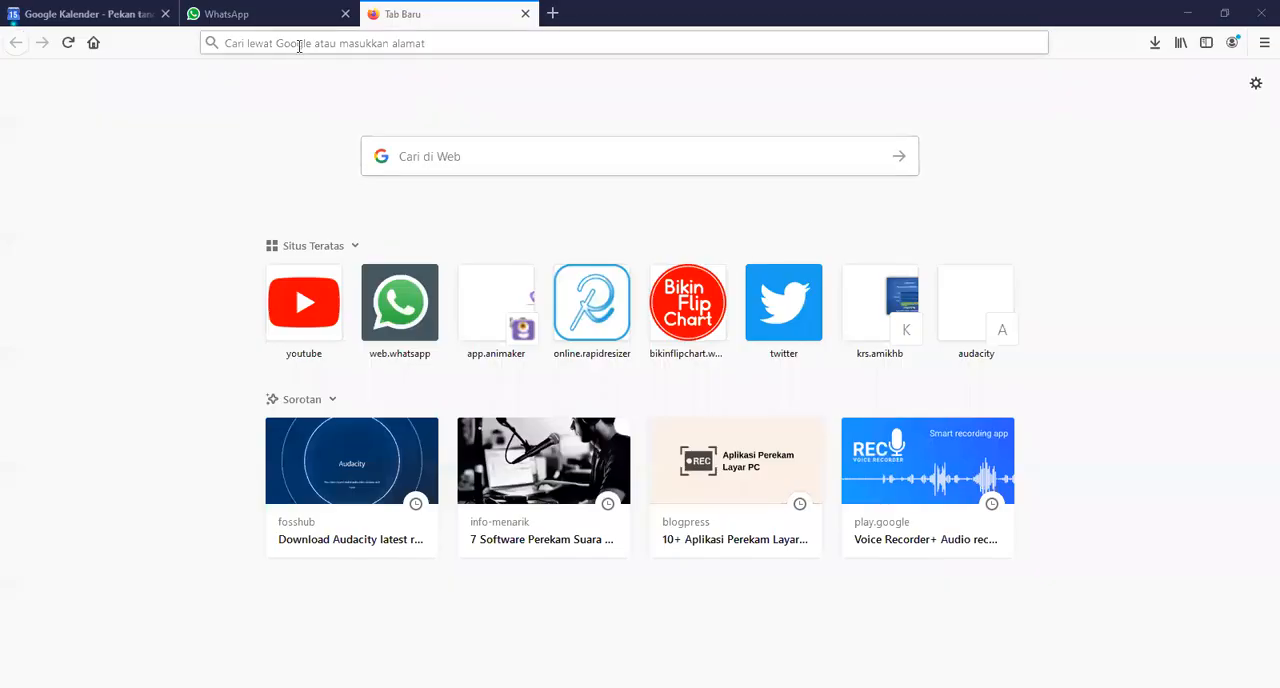
click(299, 45)
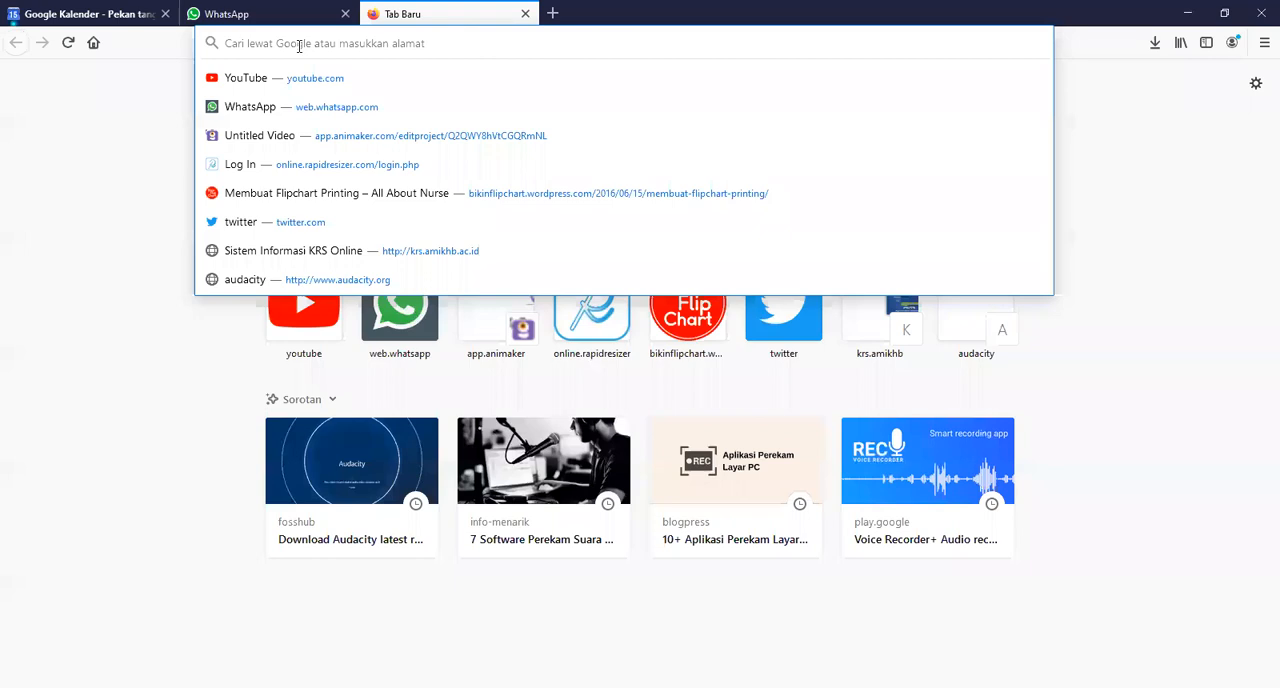
text(online.rapidresizer.com)
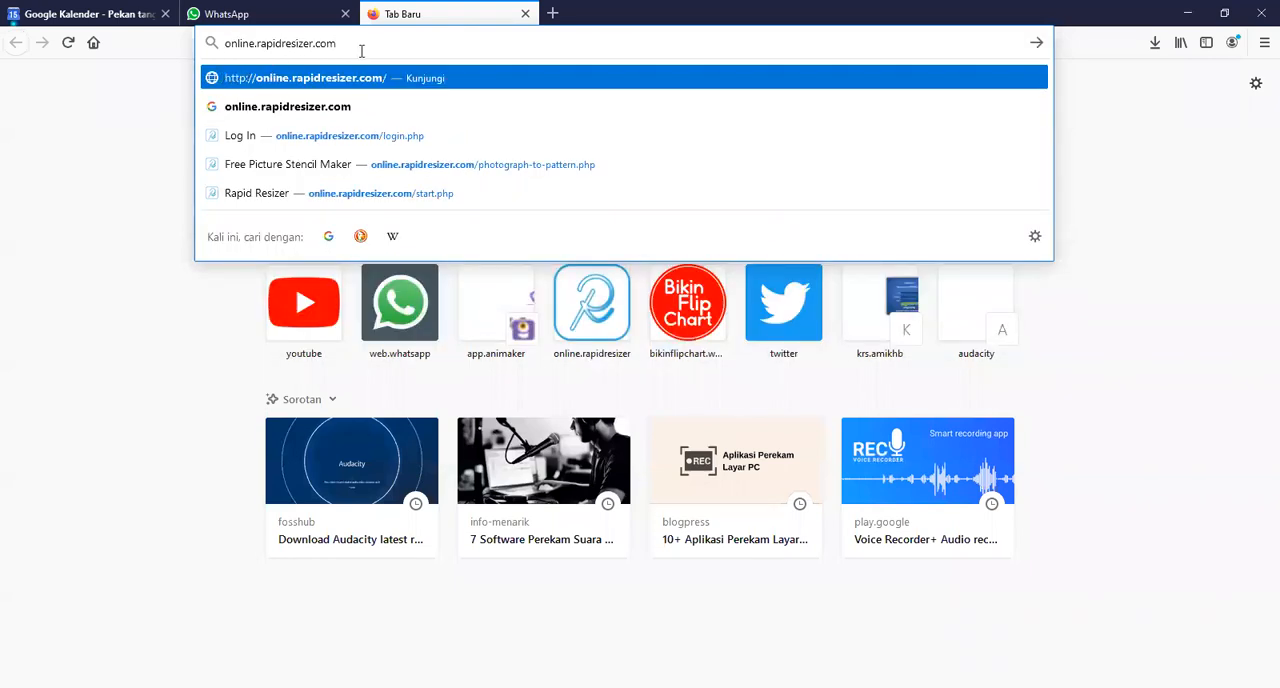
key(Return)
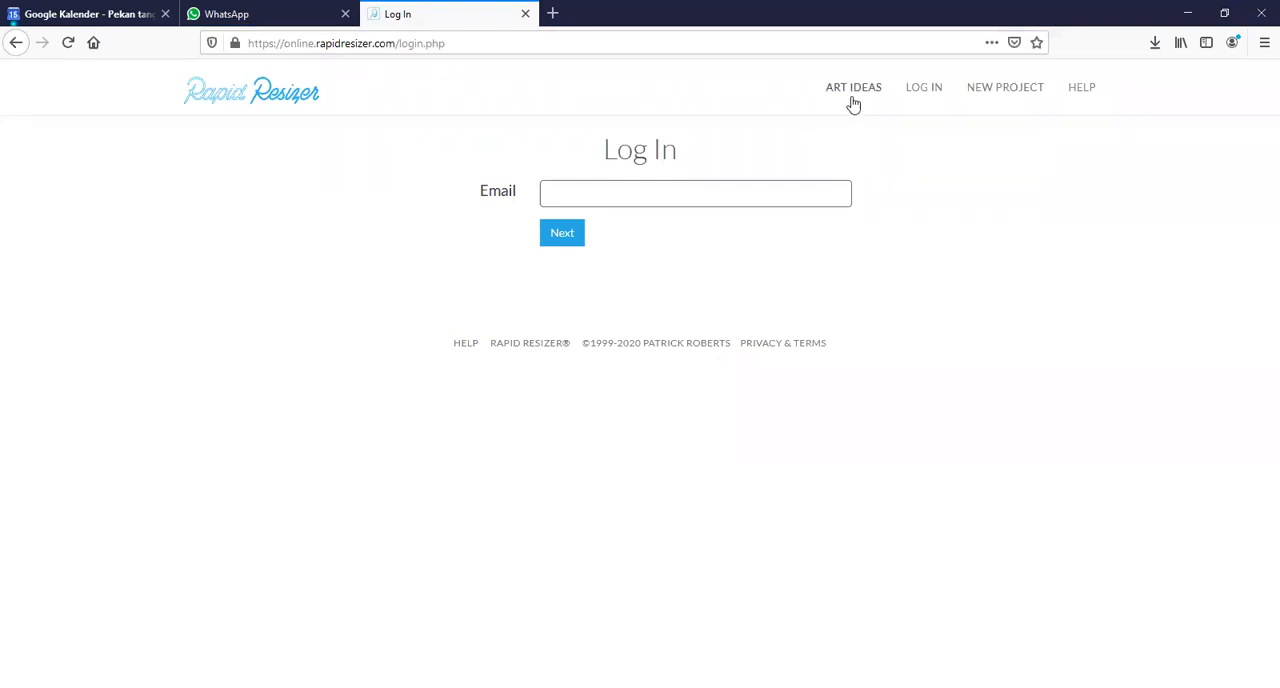
Start a new Rapid Resizer project, decline the e-mail sign-up and go to the Free Picture Stencil Maker
click(1001, 92)
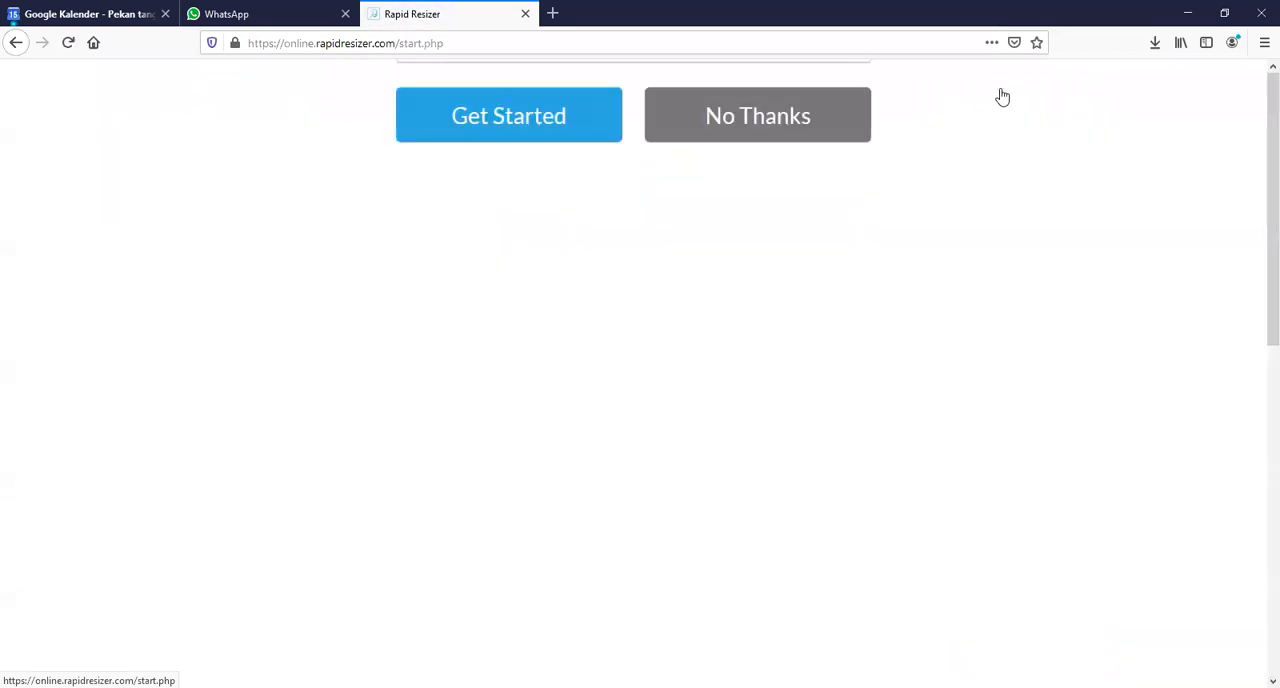
scroll(874, 246, down, 6)
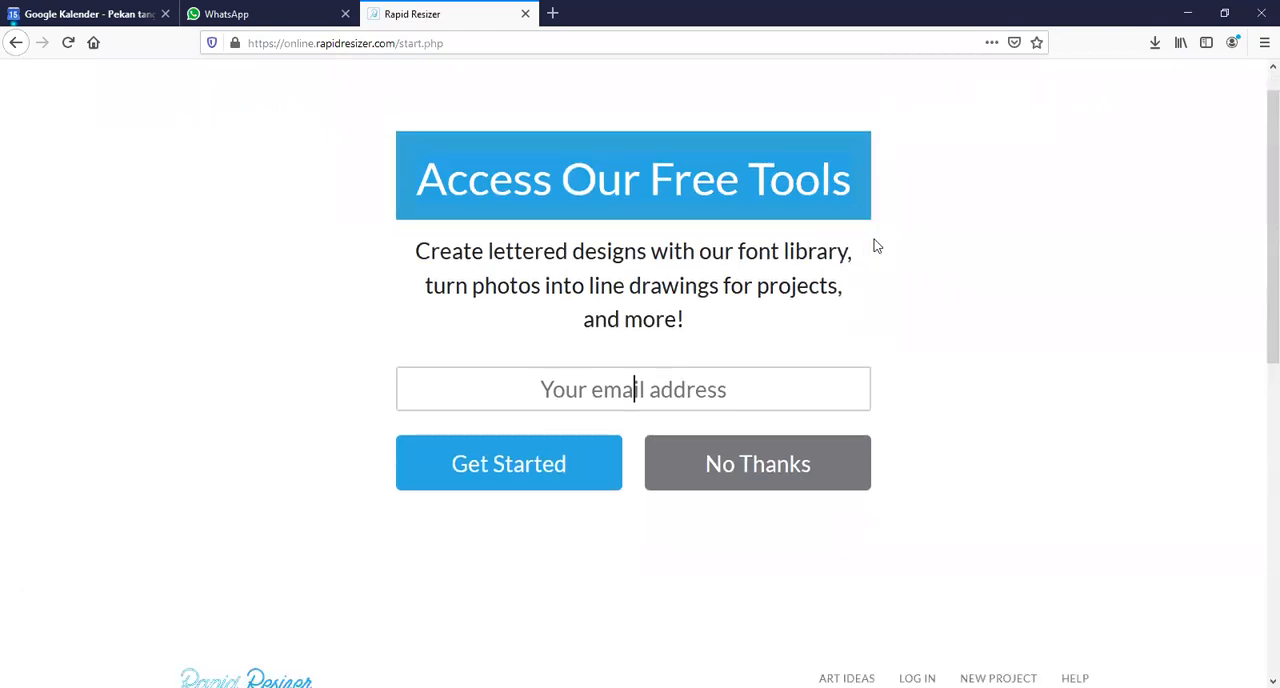
scroll(874, 246, down, 2)
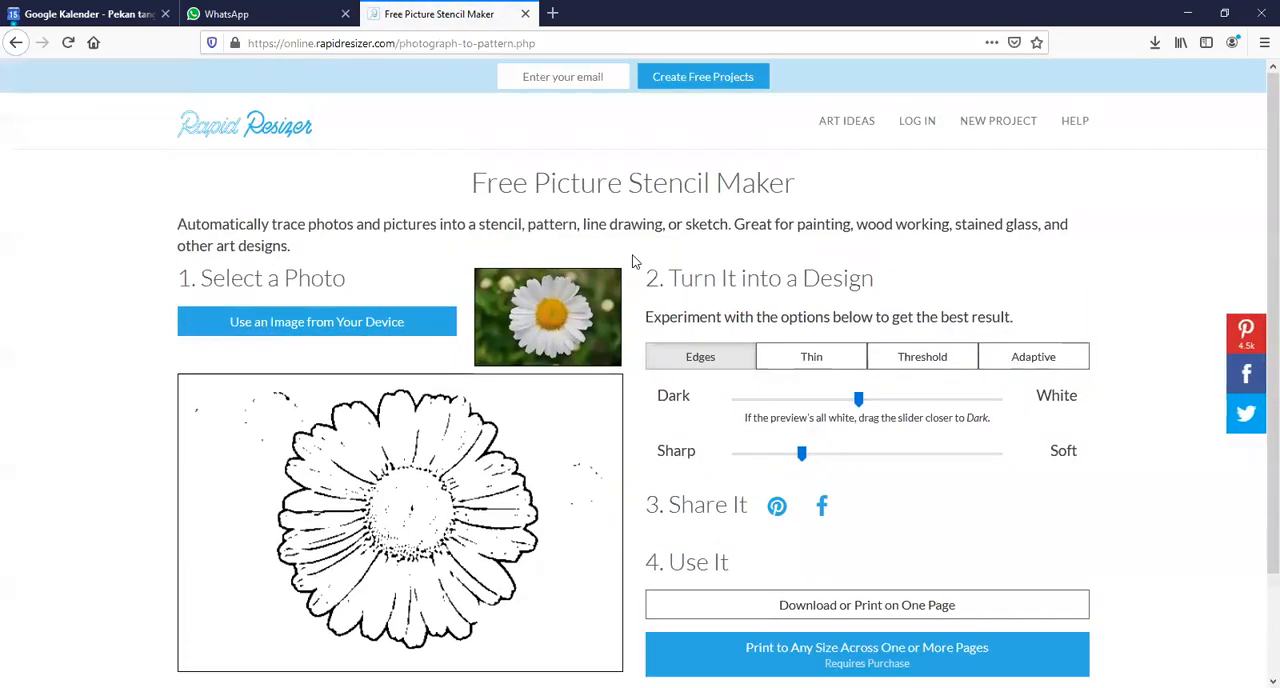
Load head.png from the karikatur folder as the photo for the stencil maker
scroll(520, 255, down, 2)
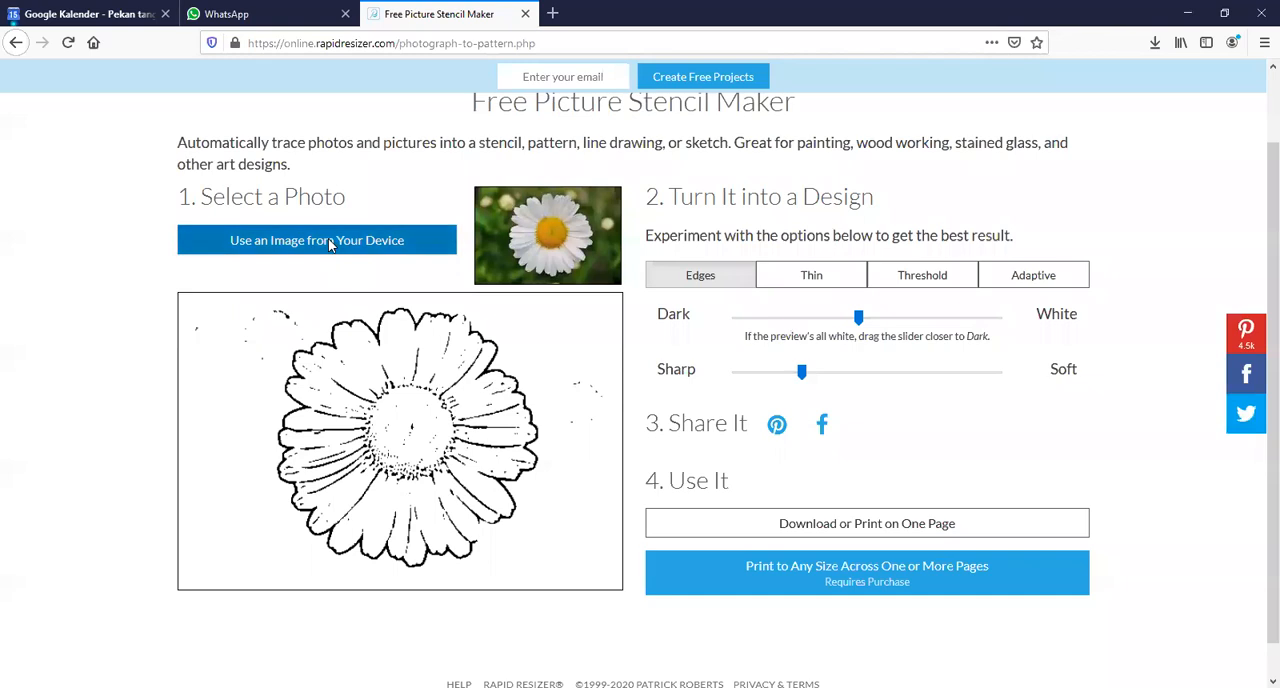
click(330, 241)
click(382, 133)
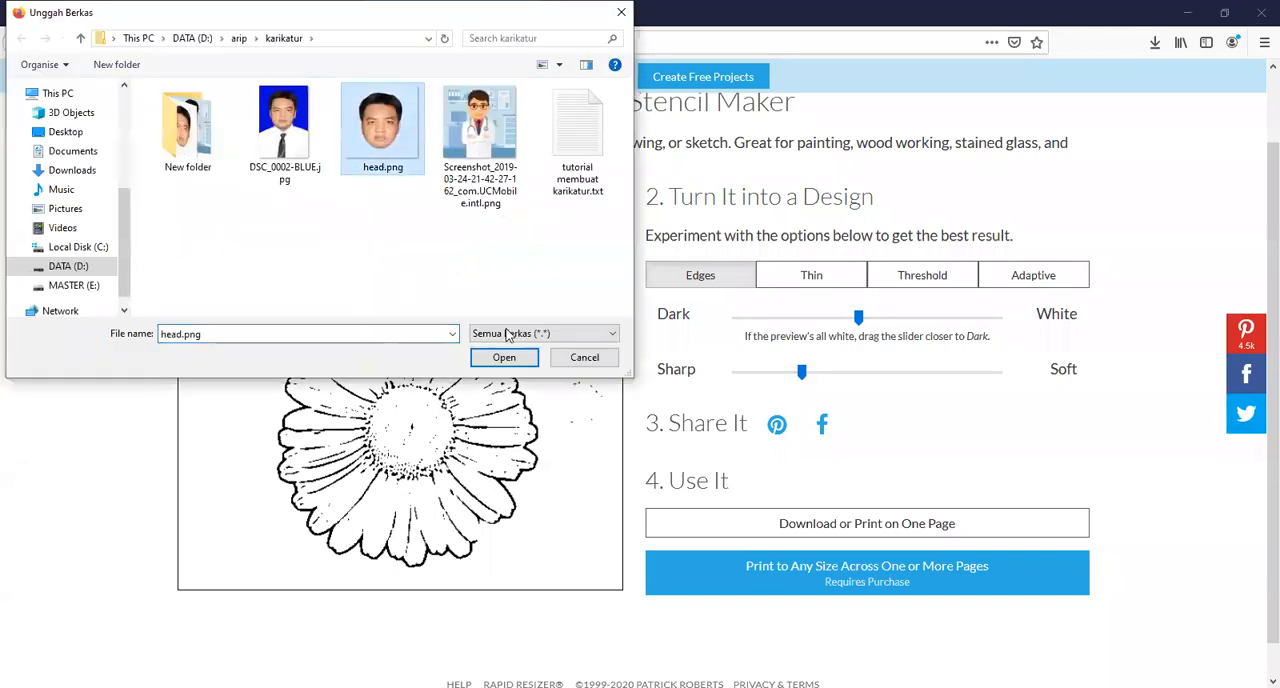
click(504, 359)
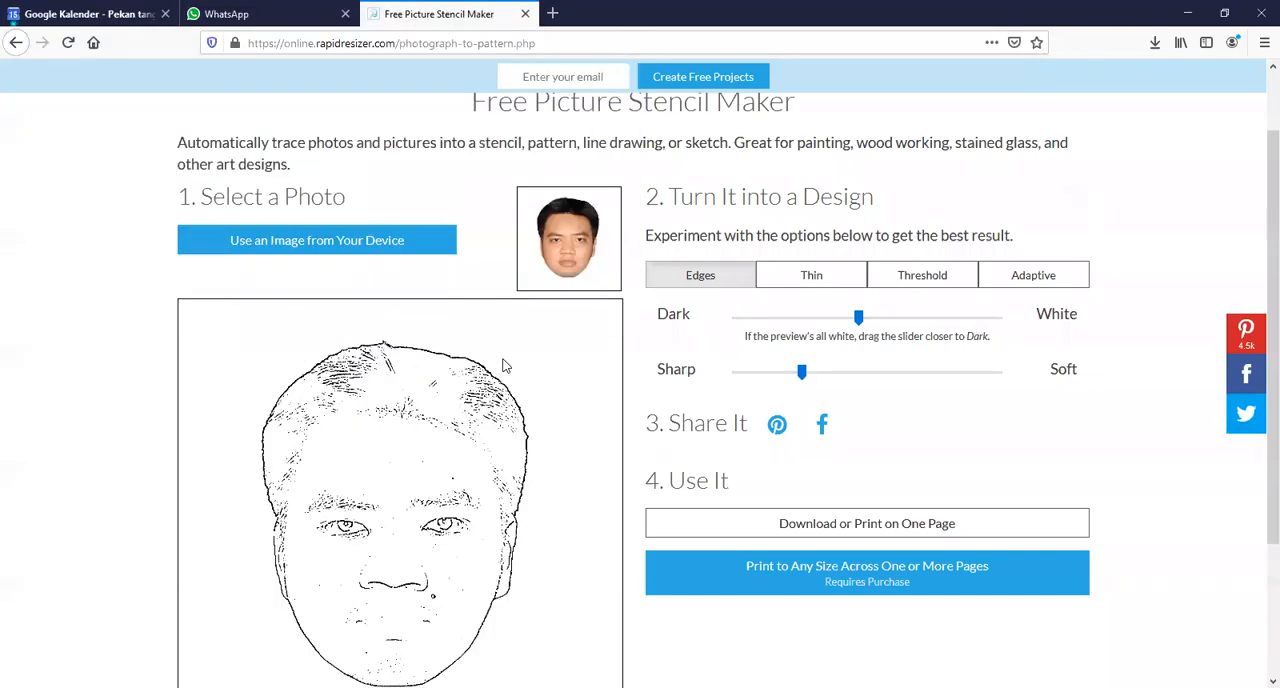
Apply the Adaptive style to the head design and shift its Dark/White balance well toward Dark for fuller facial lines
scroll(704, 338, down, 3)
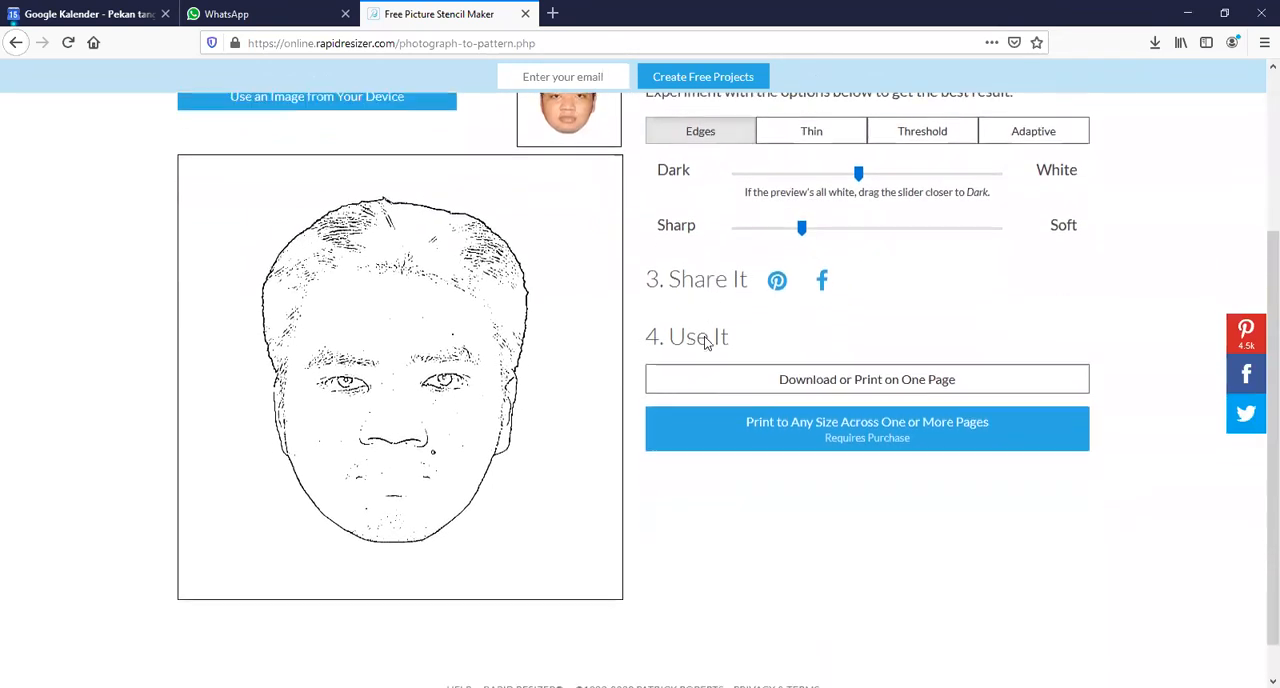
scroll(704, 340, up, 1)
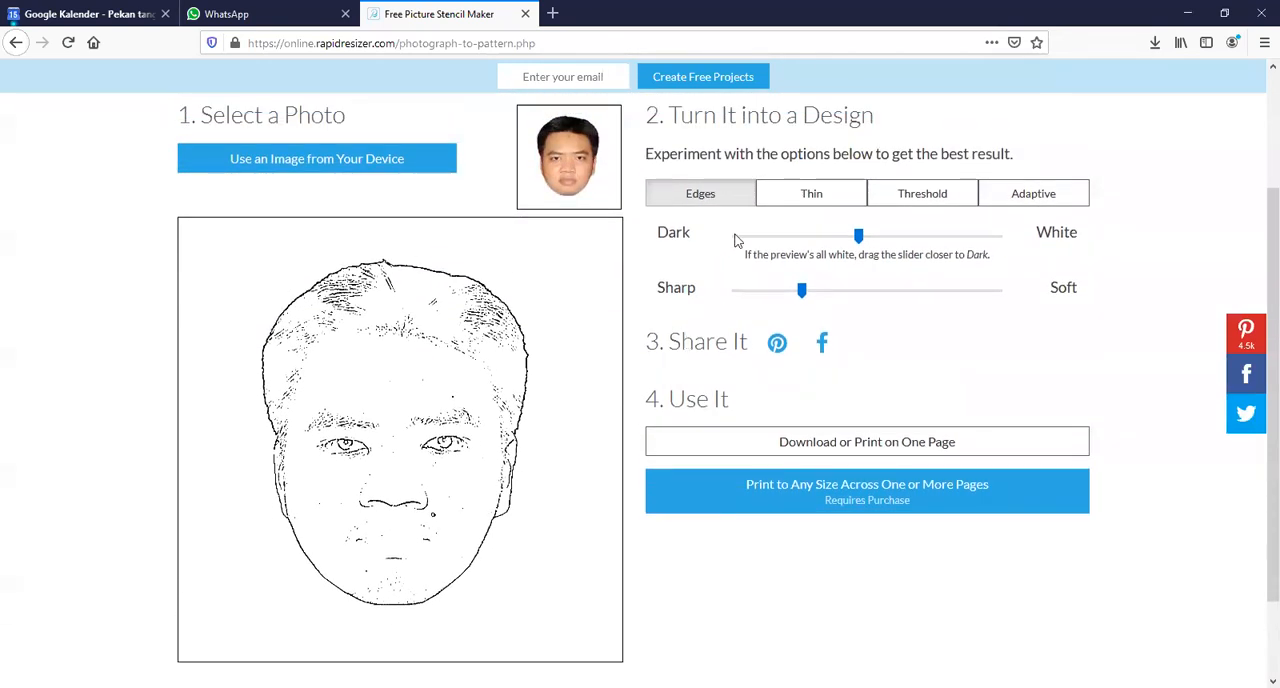
click(1037, 203)
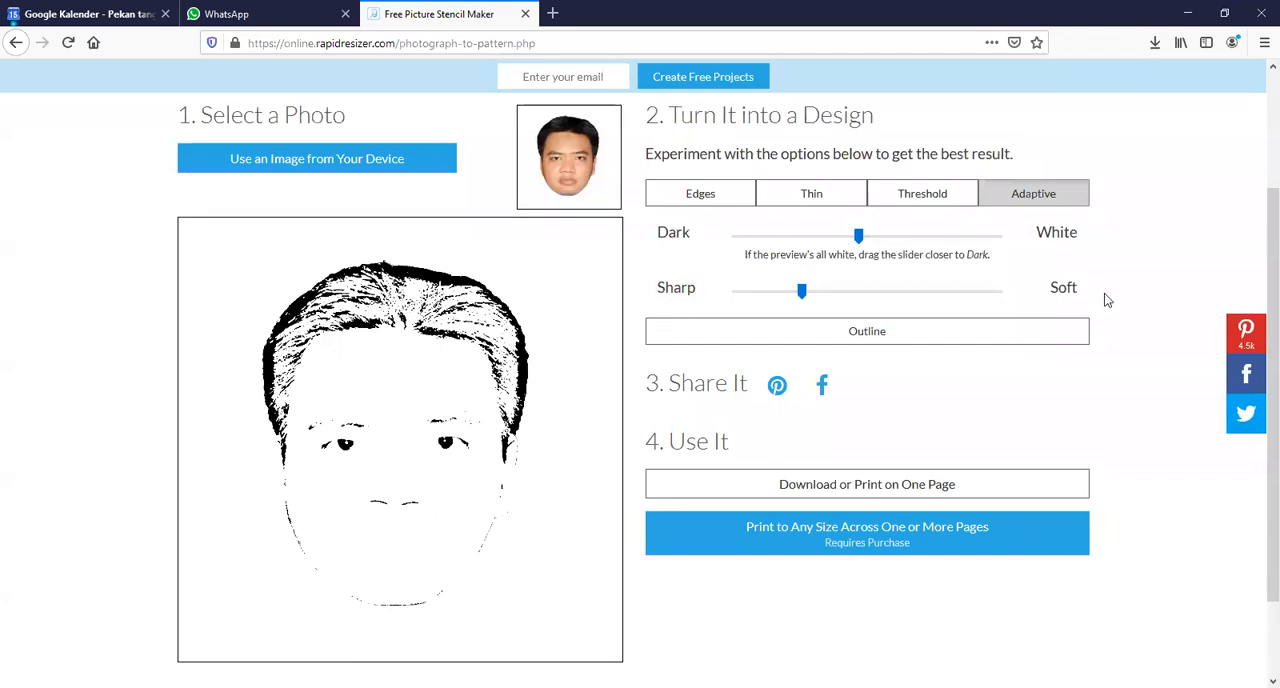
drag(858, 238, 778, 244)
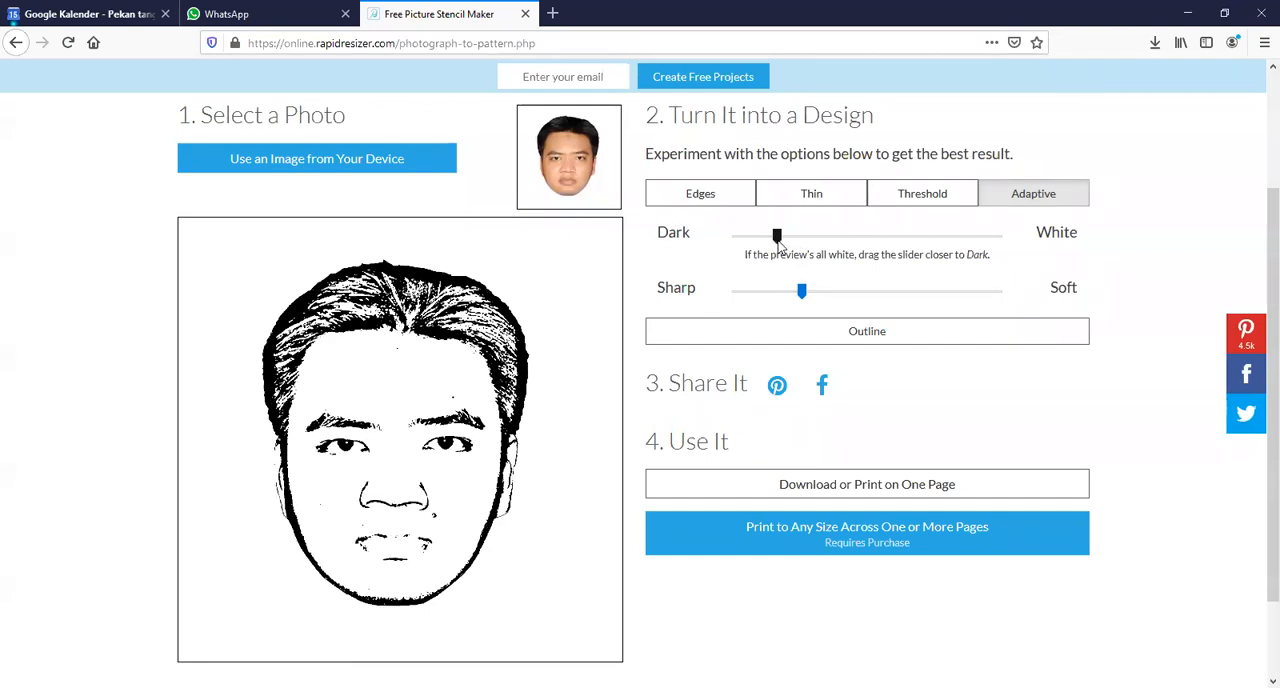
click(784, 242)
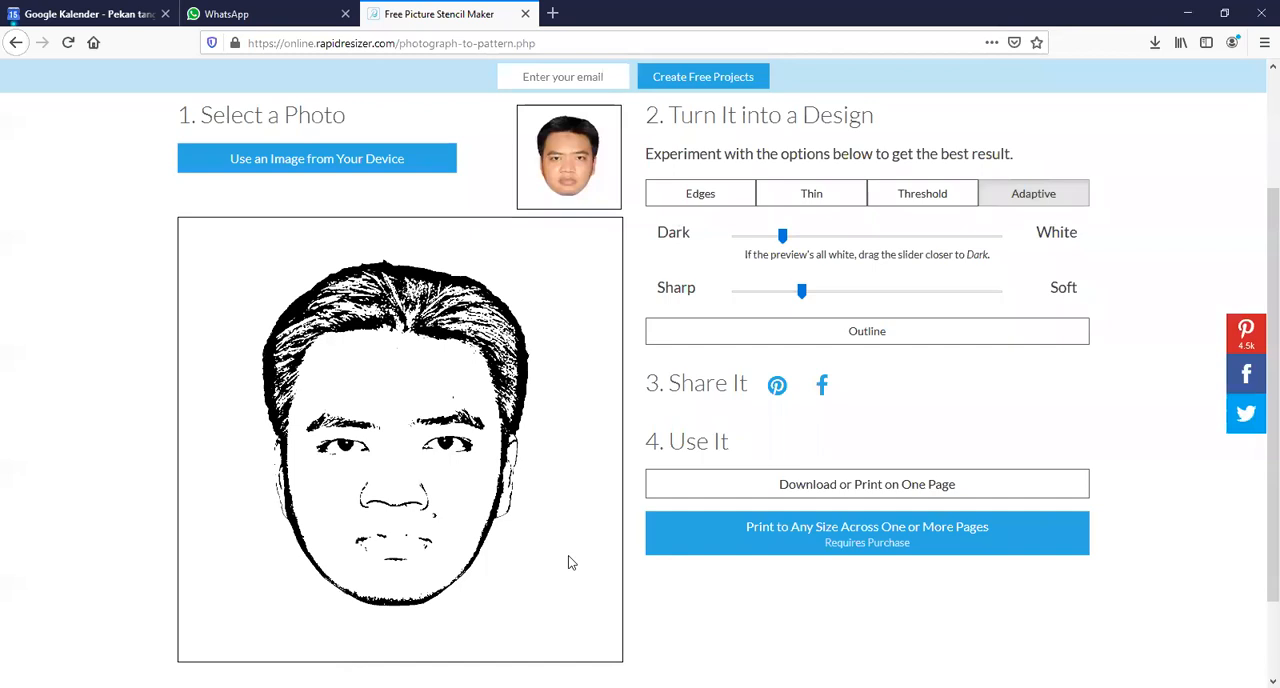
drag(783, 237, 778, 239)
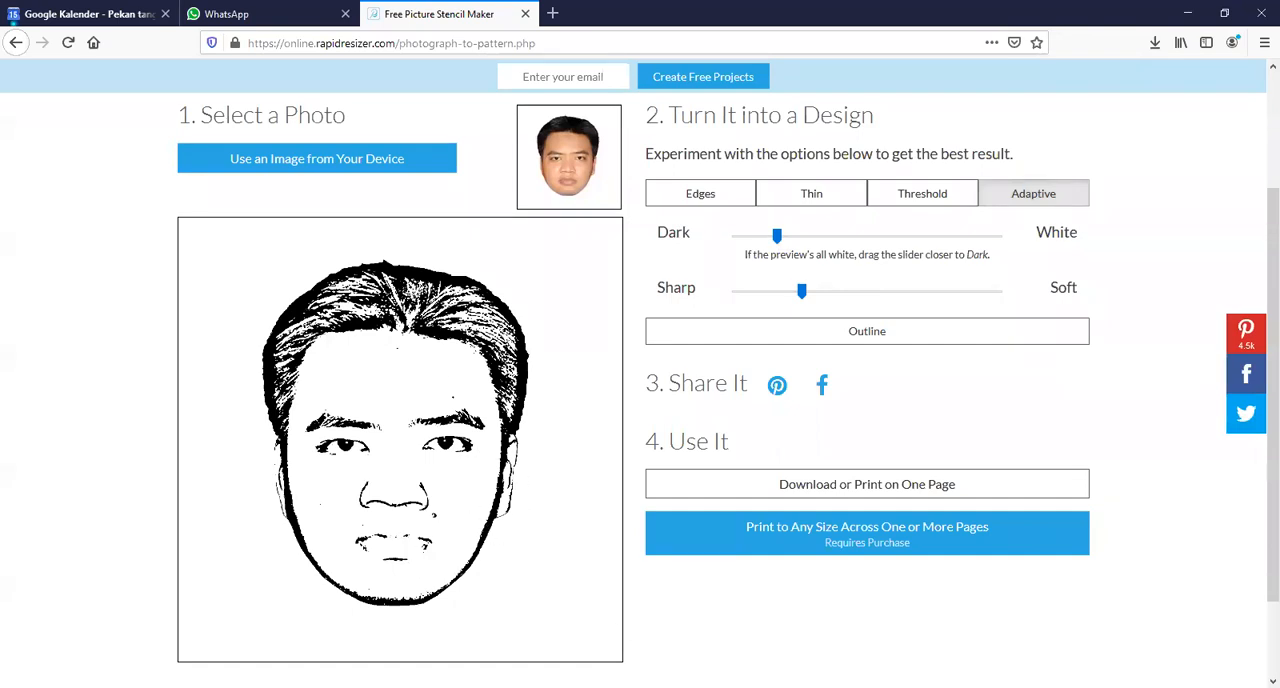
Download the finished one-page design to the computer as a PNG file and show it in its download folder
click(870, 486)
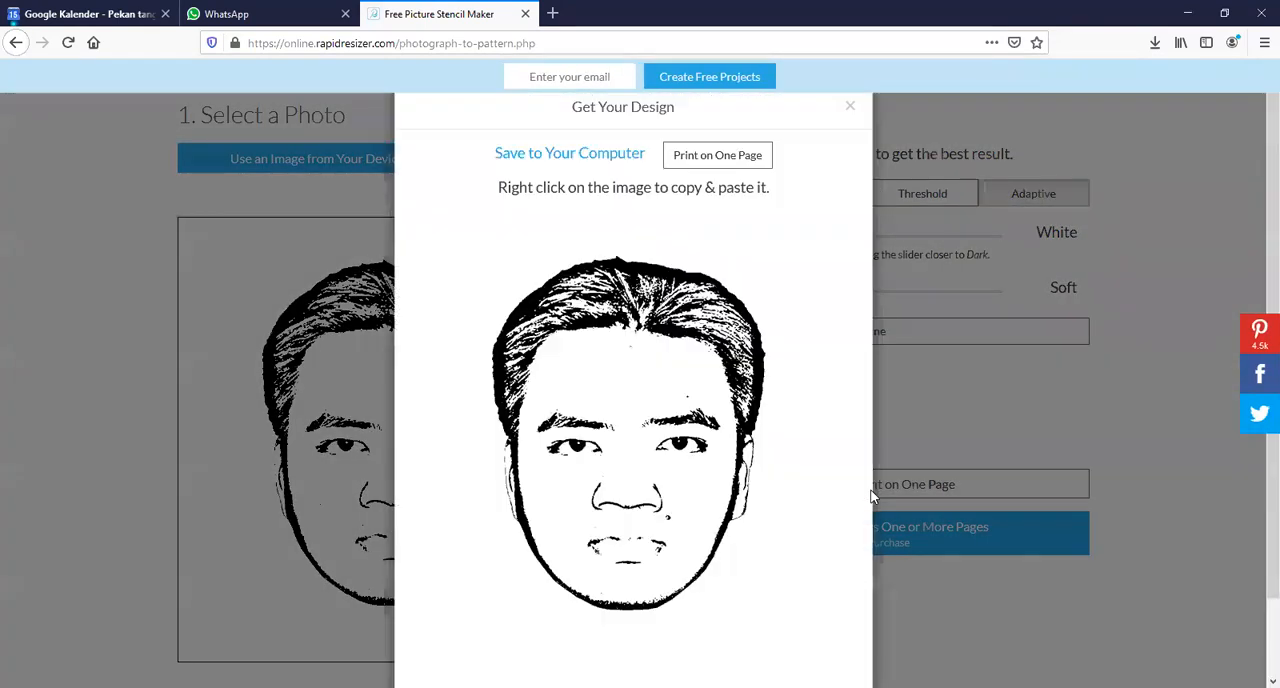
click(582, 157)
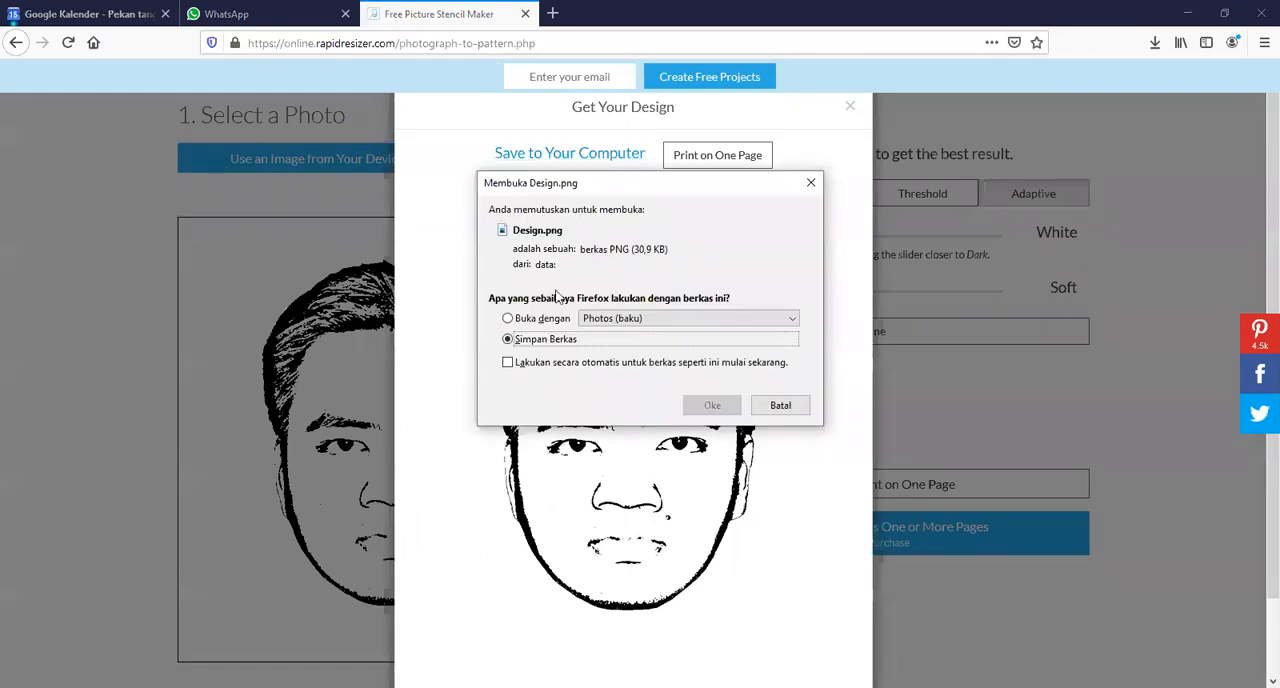
click(713, 406)
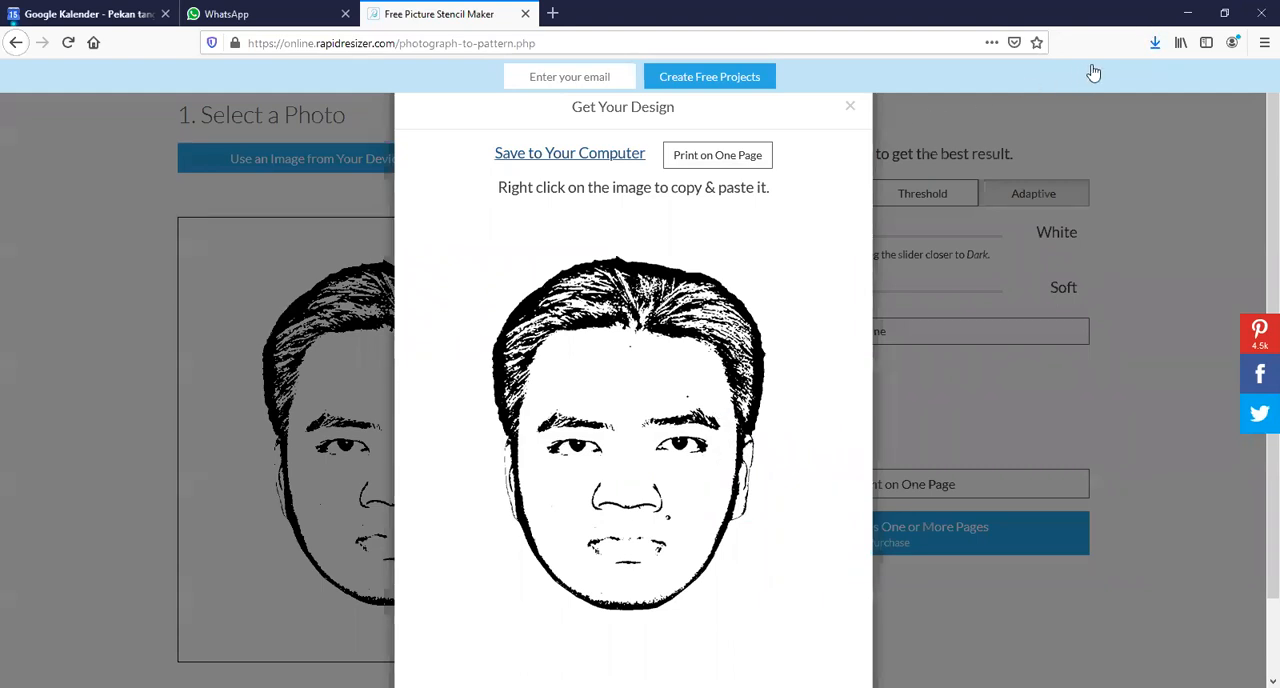
click(1157, 45)
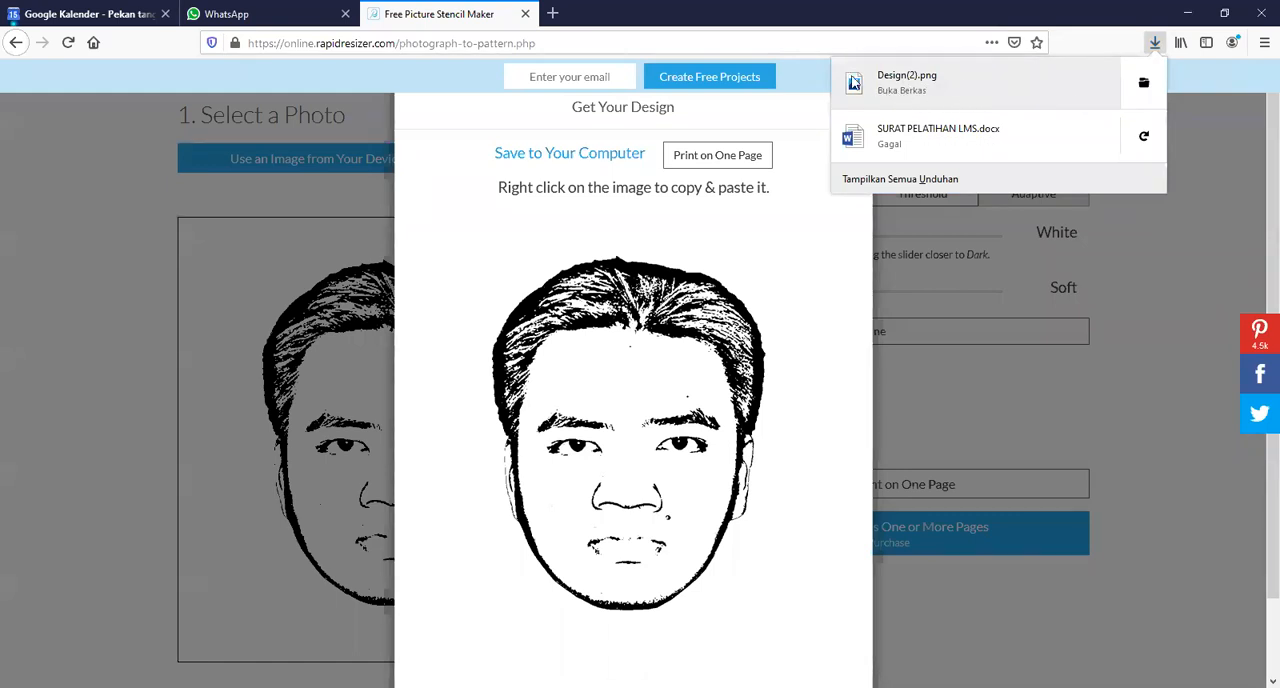
click(1144, 85)
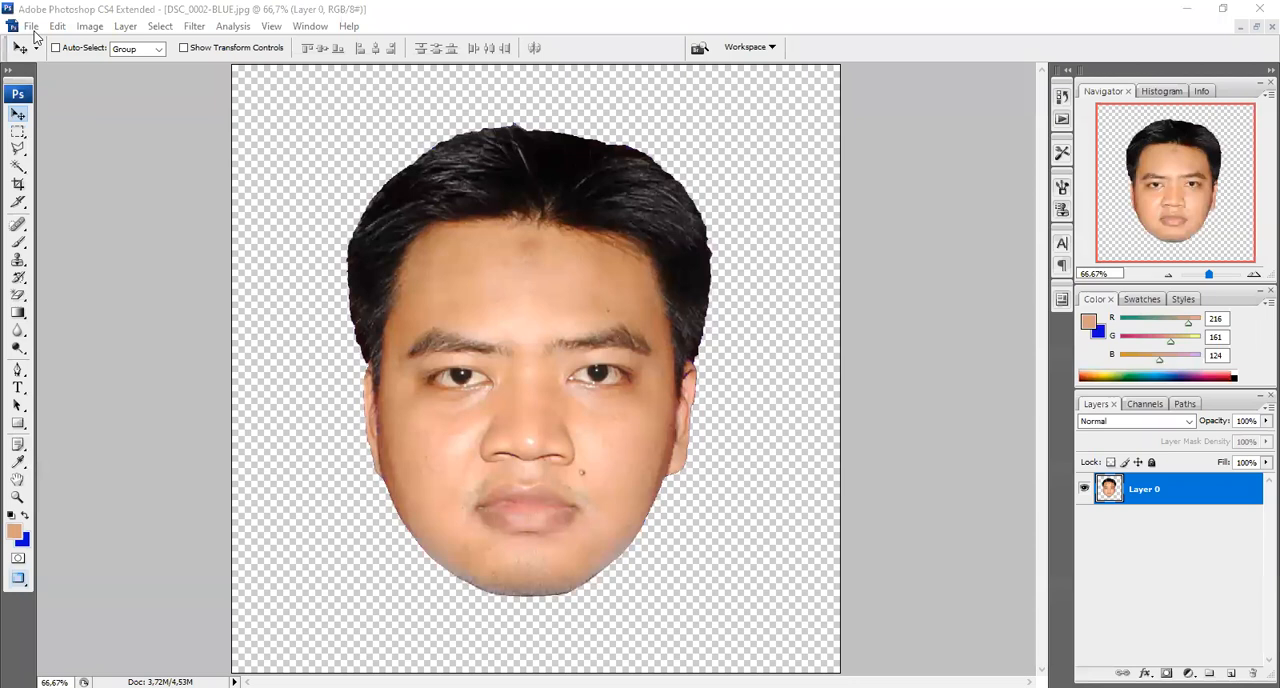
Switch back to Photoshop and open Design(2).png from the karikatur folder
click(31, 27)
click(57, 62)
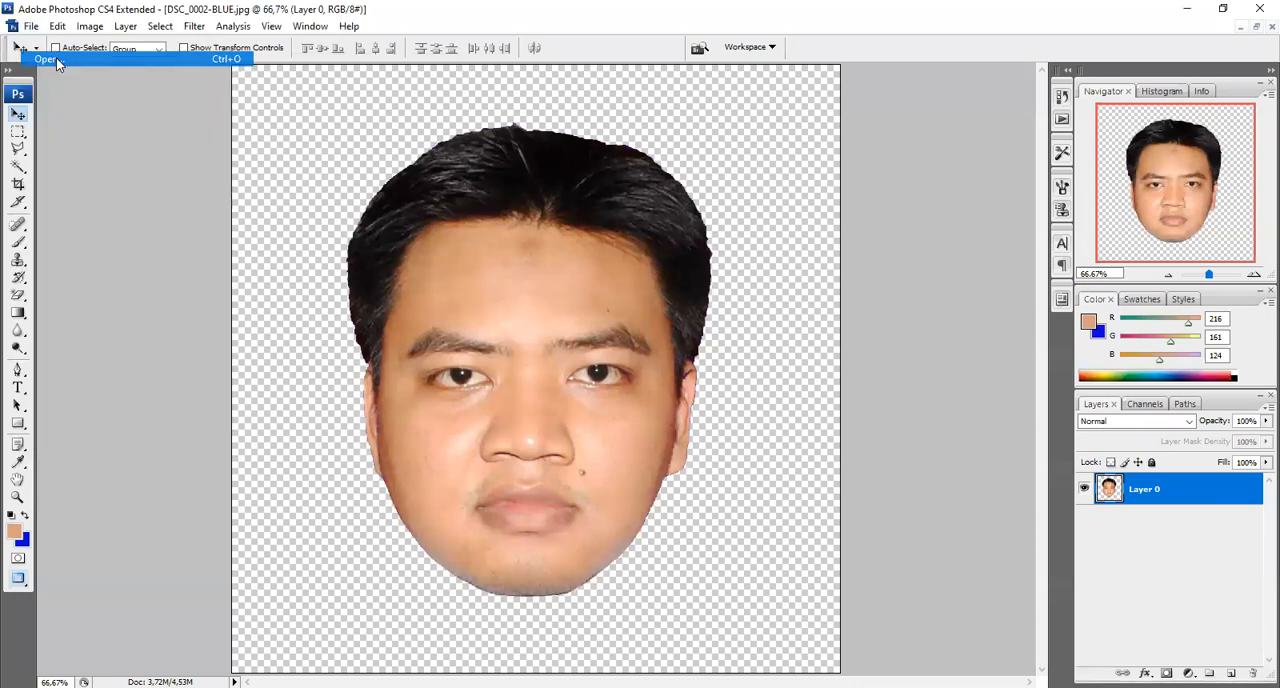
click(553, 245)
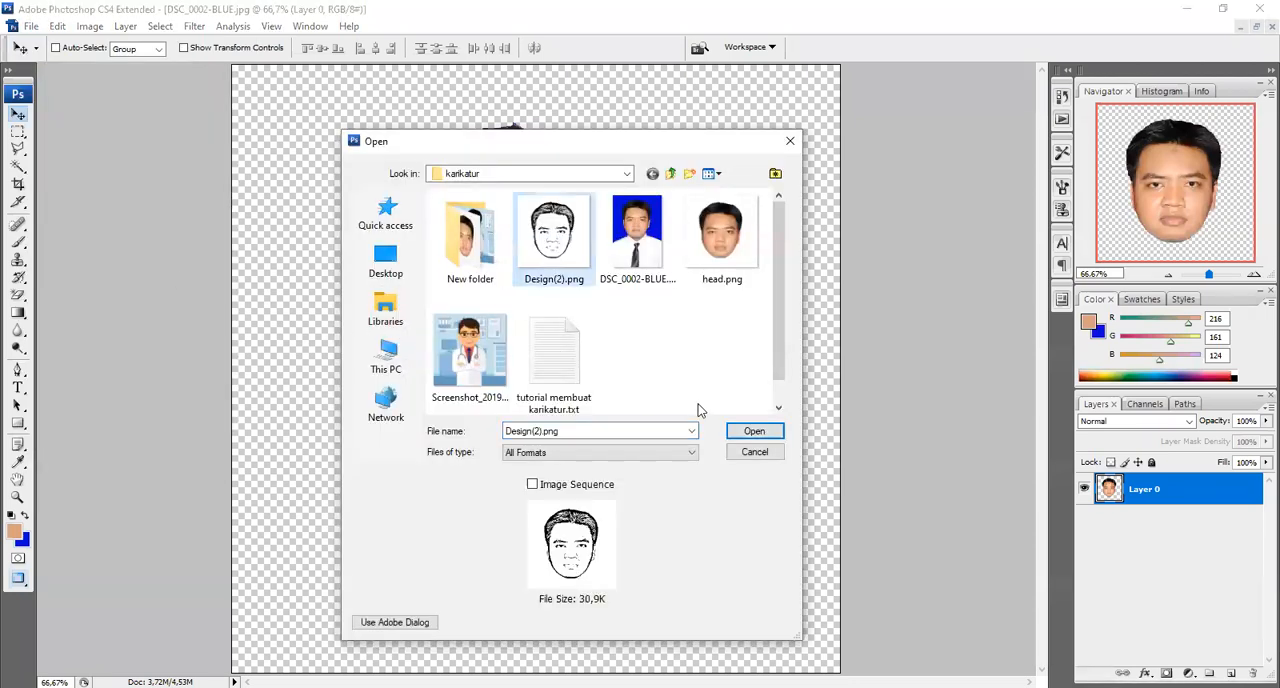
click(754, 431)
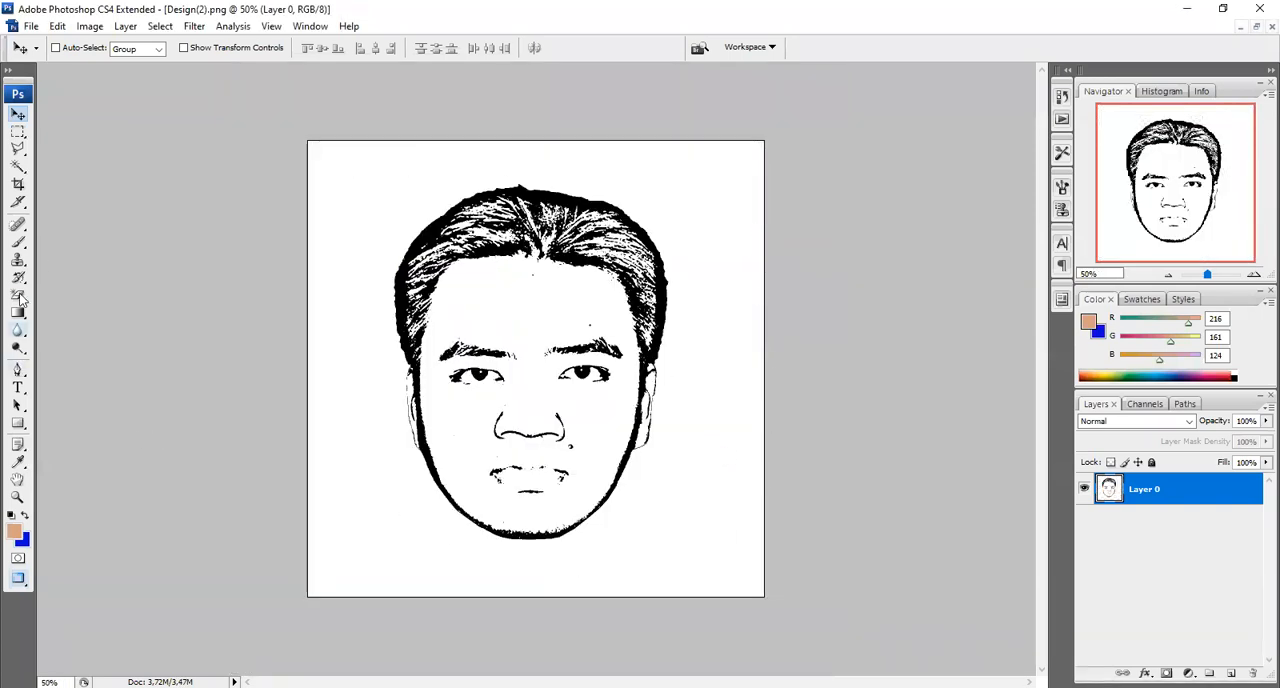
Erase the white background around the head and the white face area with the Magic Eraser, leaving the black lines
click(19, 296)
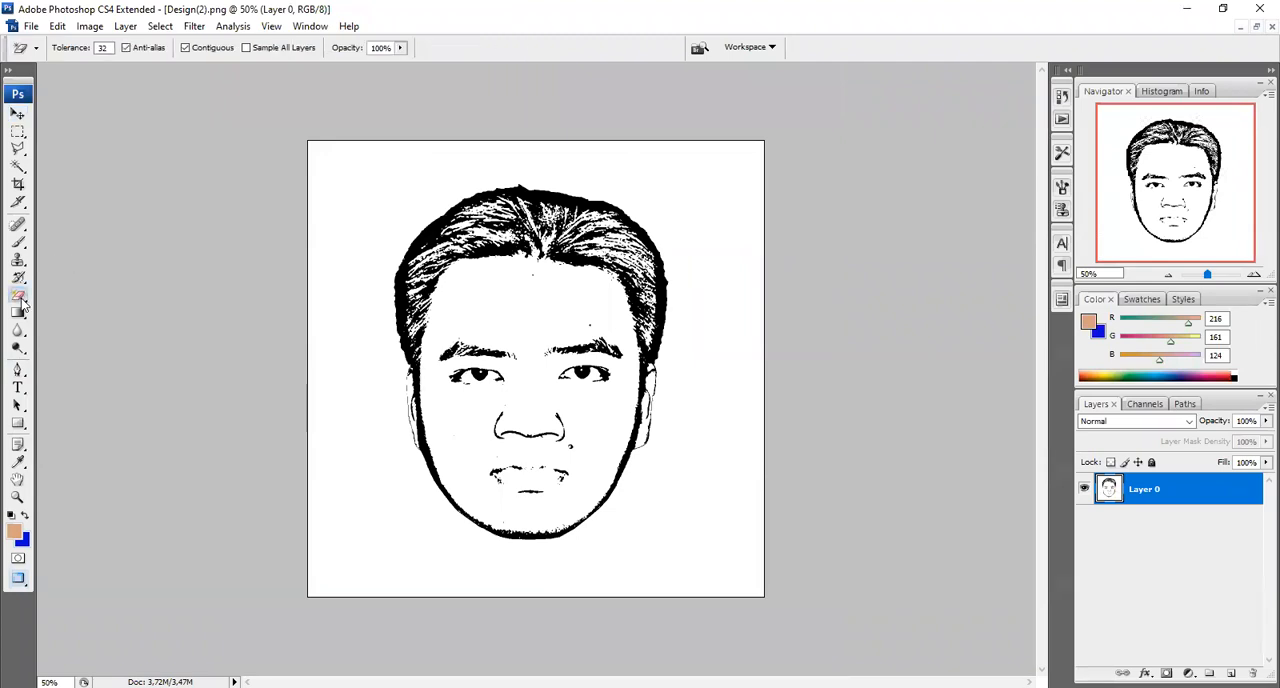
right_click(21, 299)
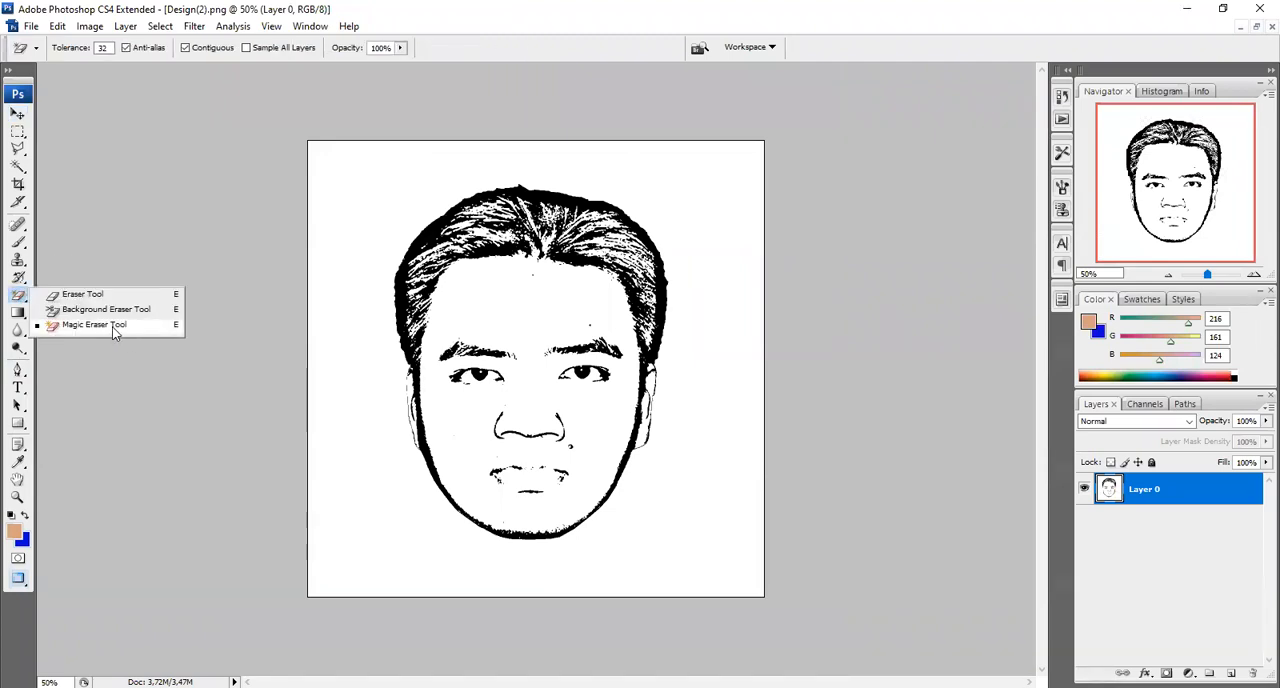
click(368, 171)
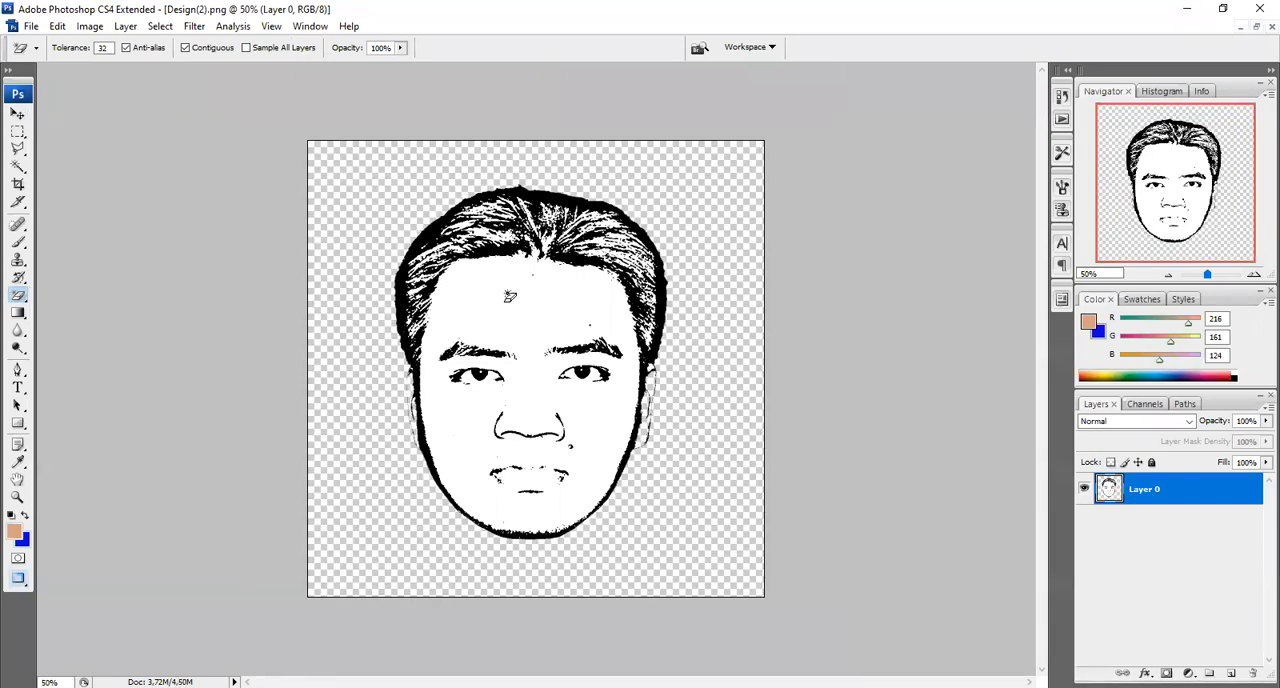
click(539, 299)
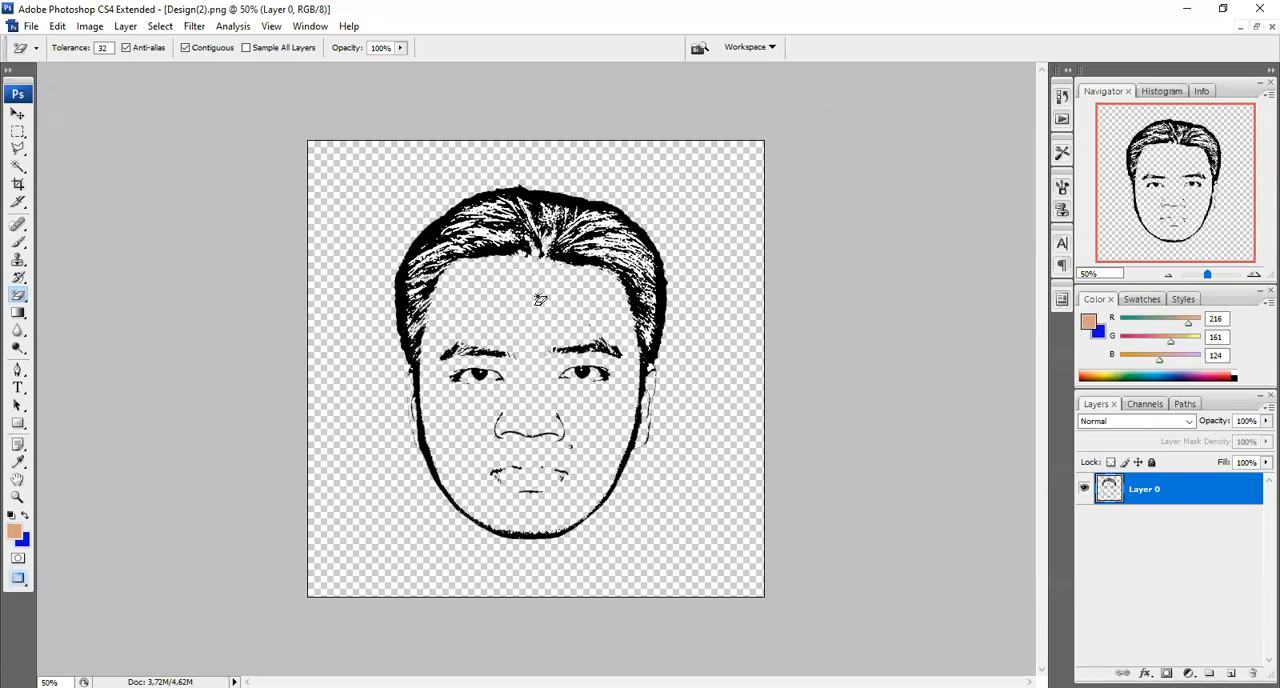
Erase the larger white patches between the hair strands above the forehead with the Magic Eraser
key(ctrl+plus)
key(ctrl+plus)
key(ctrl+plus)
key(ctrl+plus)
key(ctrl+plus)
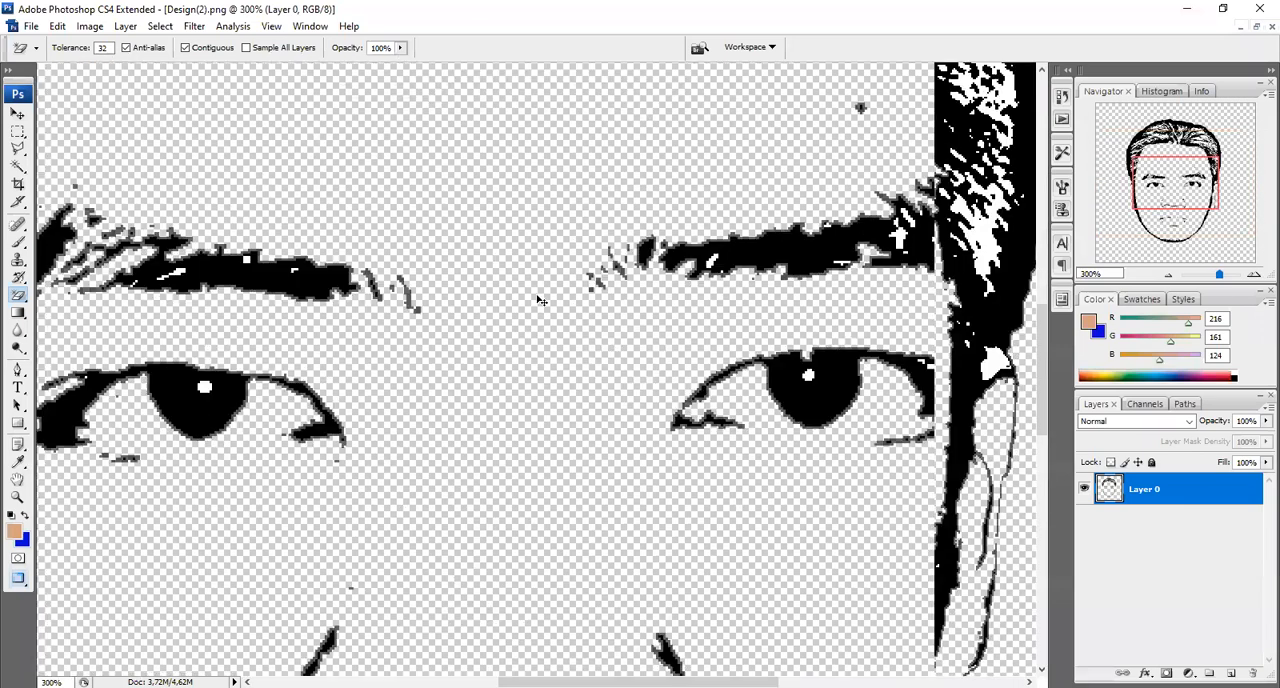
key(ctrl+plus)
key(ctrl+plus)
key(ctrl+plus)
key(ctrl+plus)
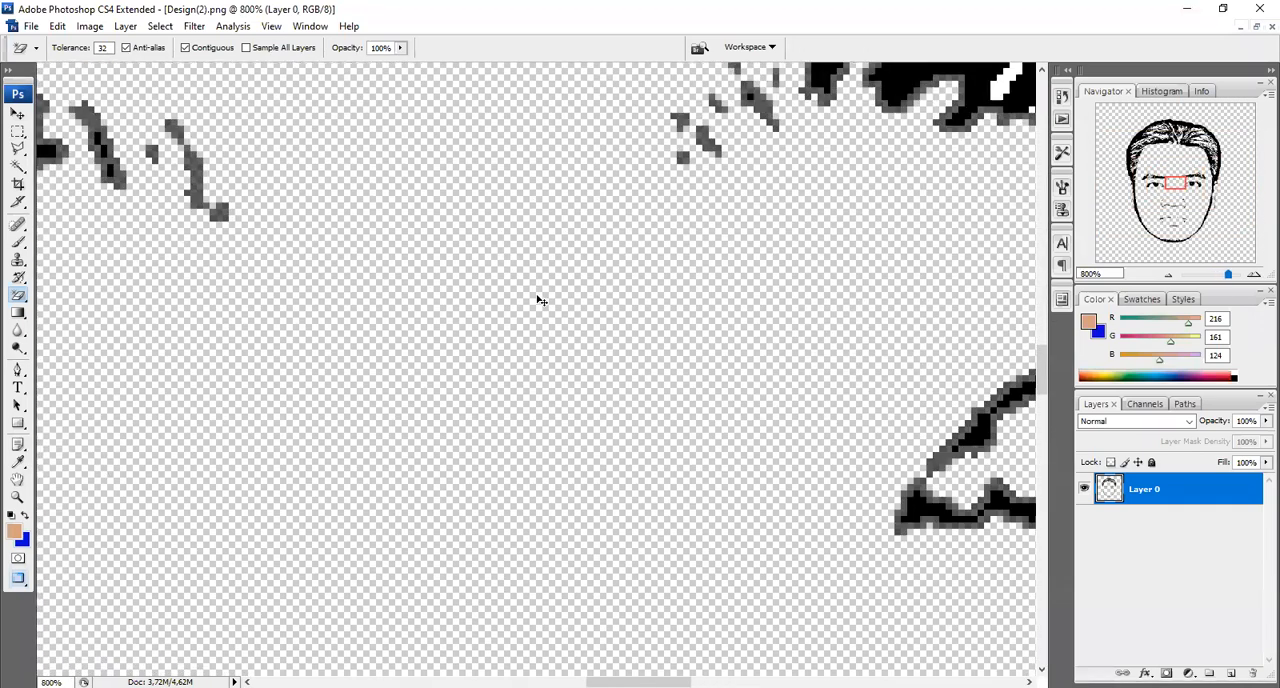
drag(1042, 368, 1040, 182)
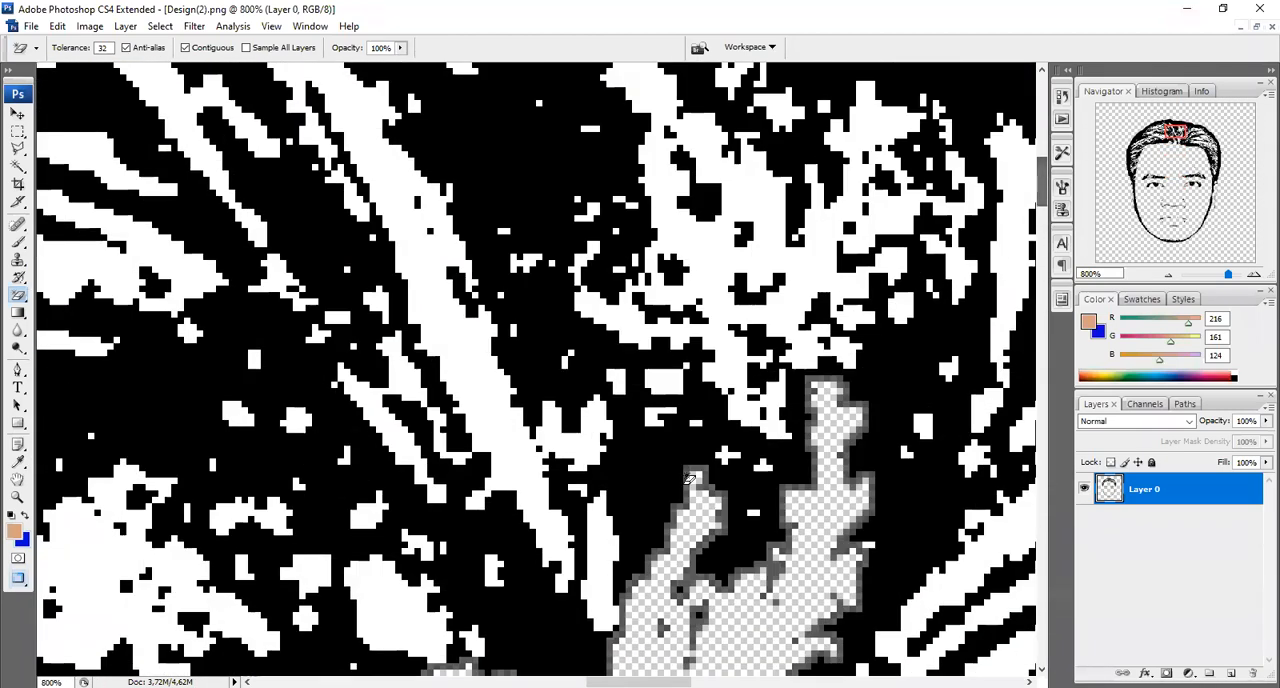
click(391, 188)
click(165, 88)
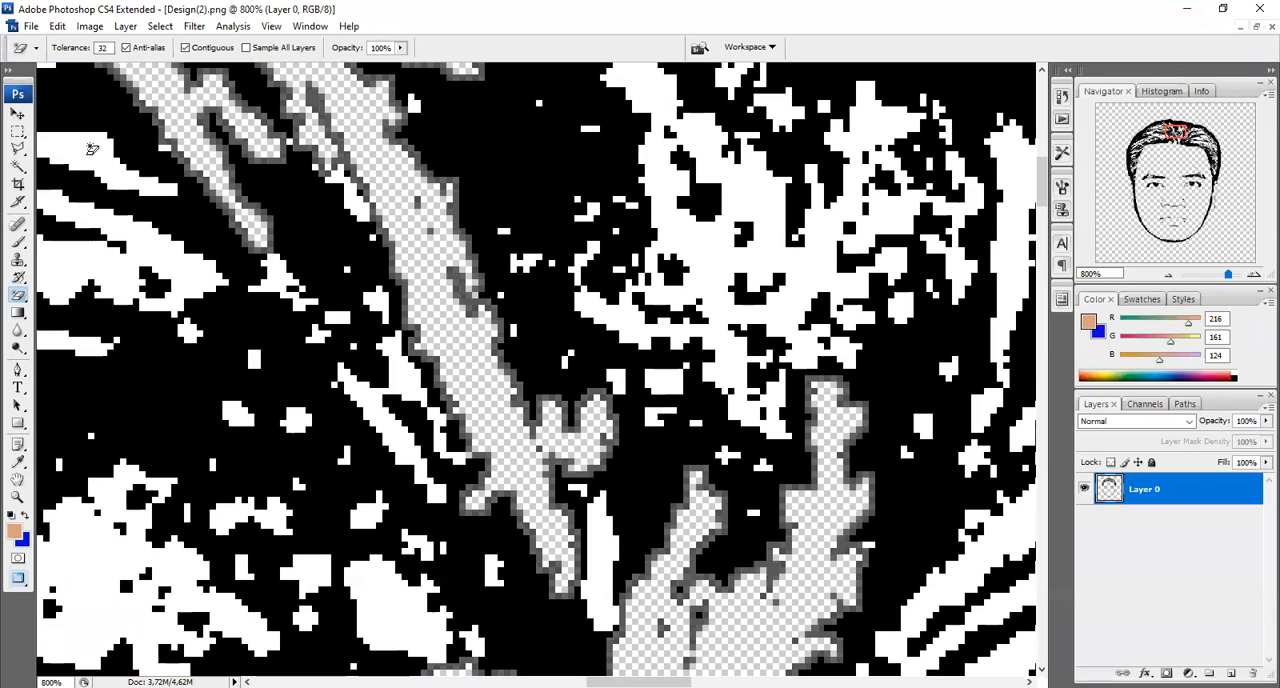
click(91, 148)
click(104, 546)
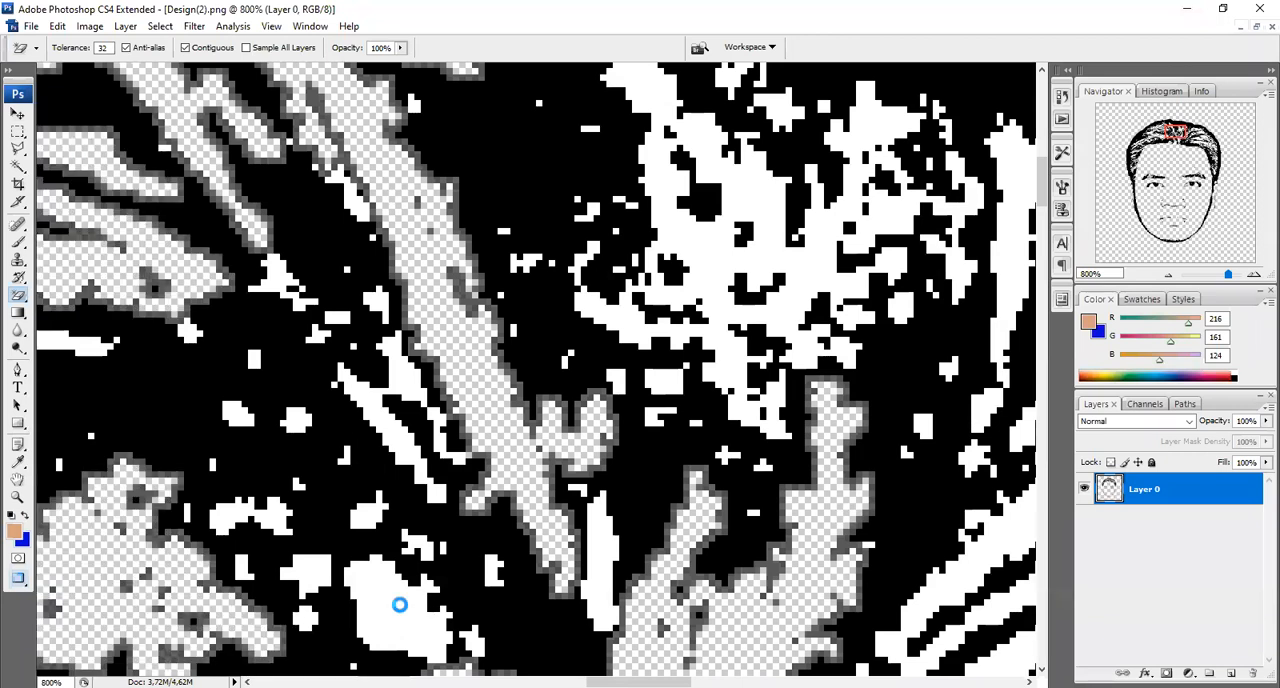
click(399, 604)
click(693, 244)
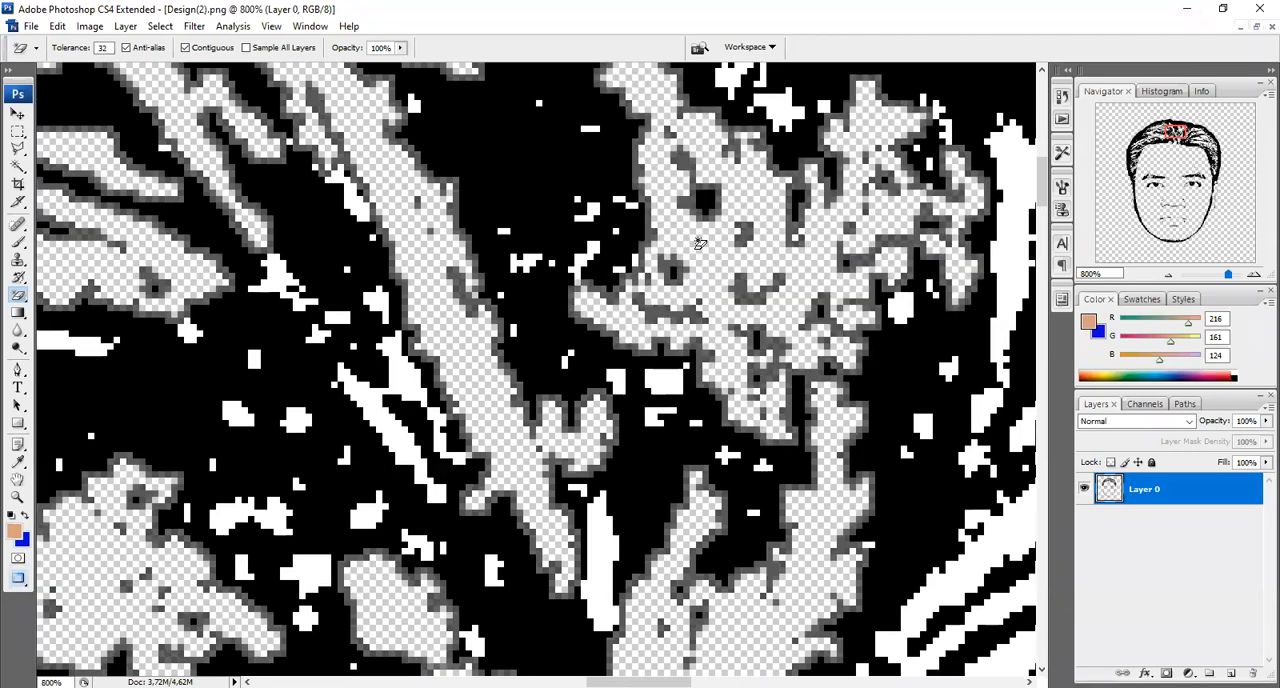
click(1024, 230)
click(1020, 510)
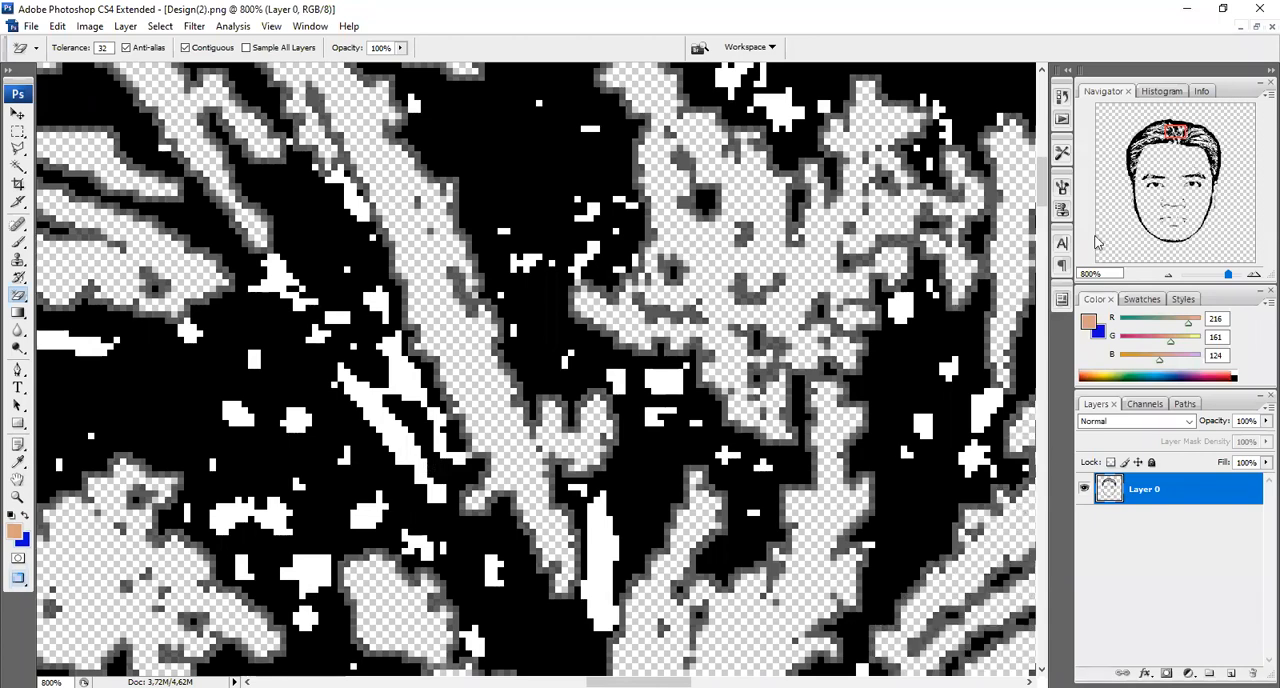
drag(1042, 188, 1042, 224)
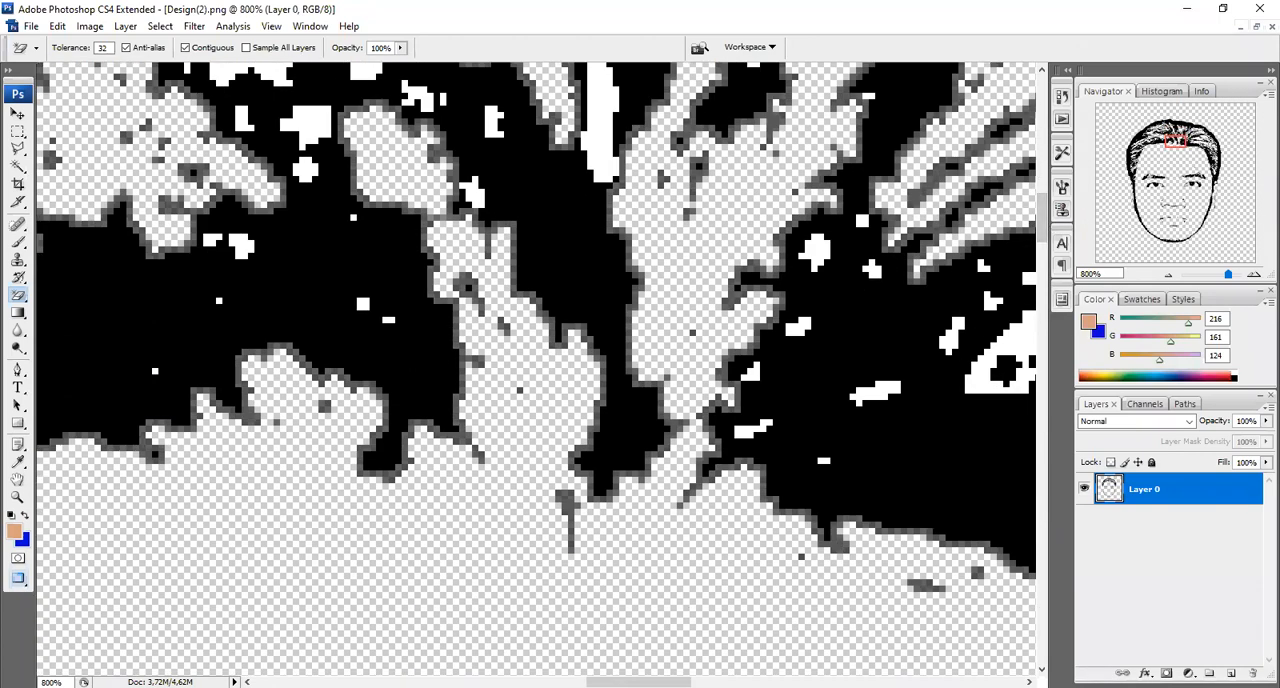
drag(640, 681, 760, 681)
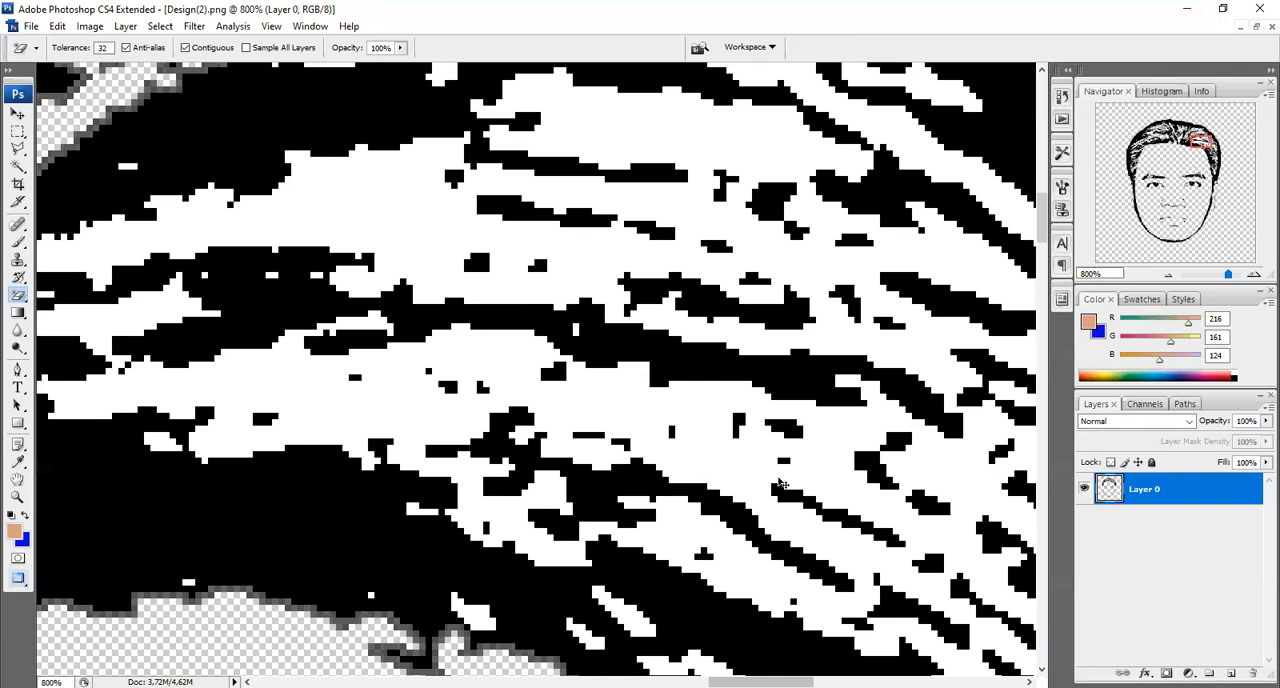
key(ctrl+0)
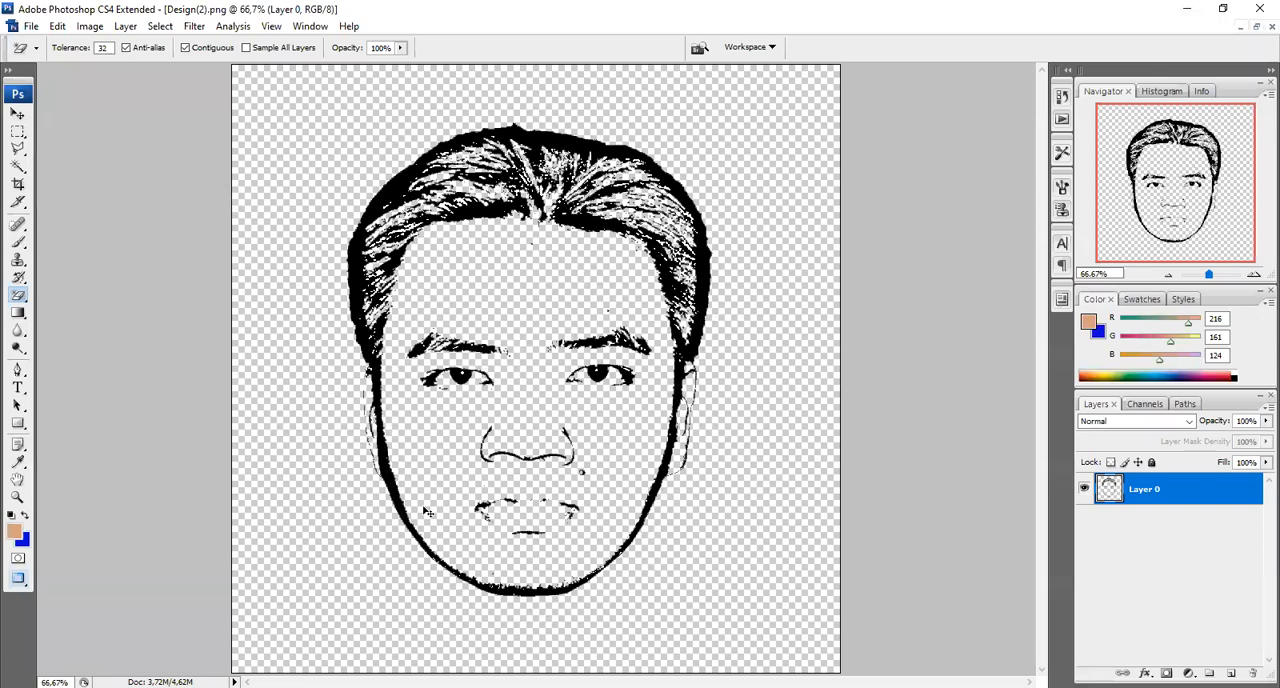
Thin the thick face outline beside the image's left ear from its inner edge with the regular Eraser at brush size 34
key(v)
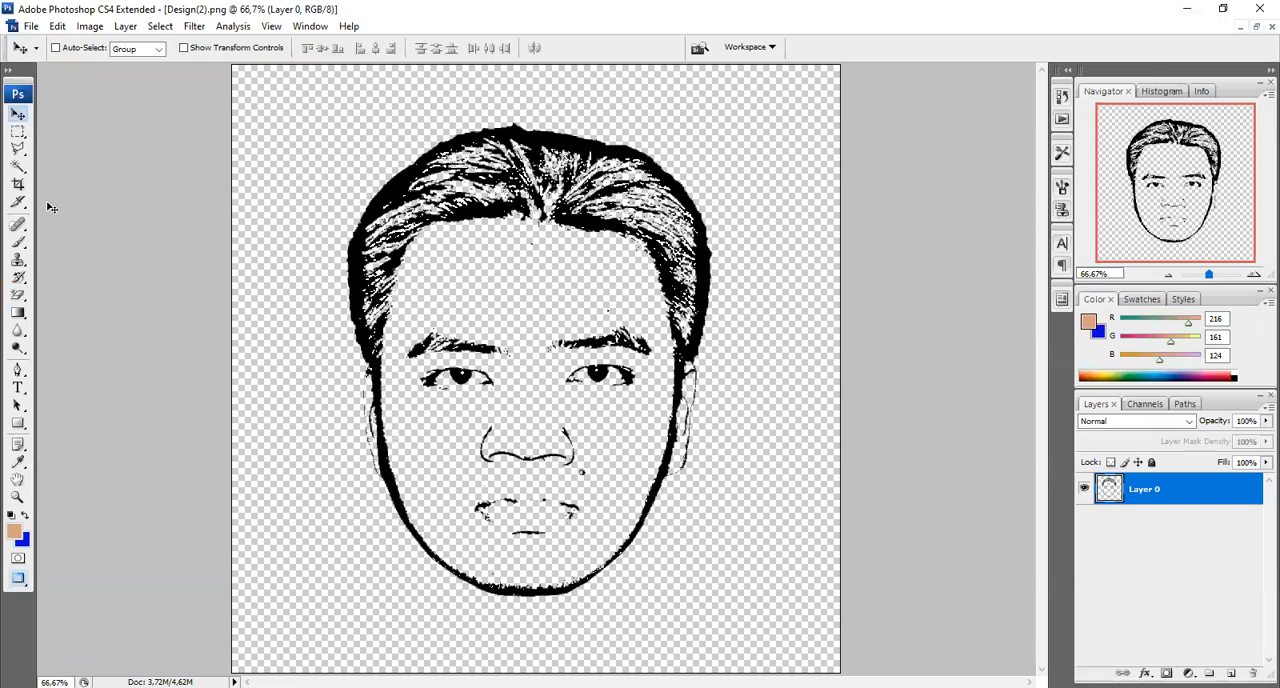
click(20, 298)
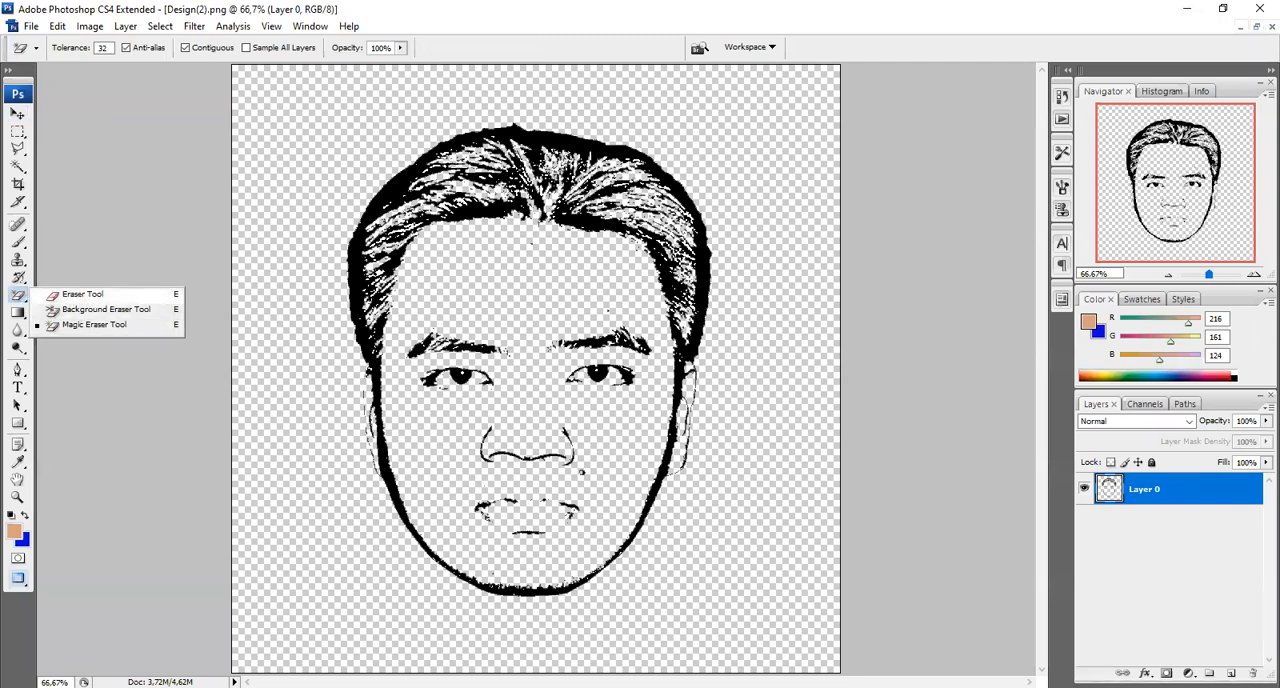
click(82, 294)
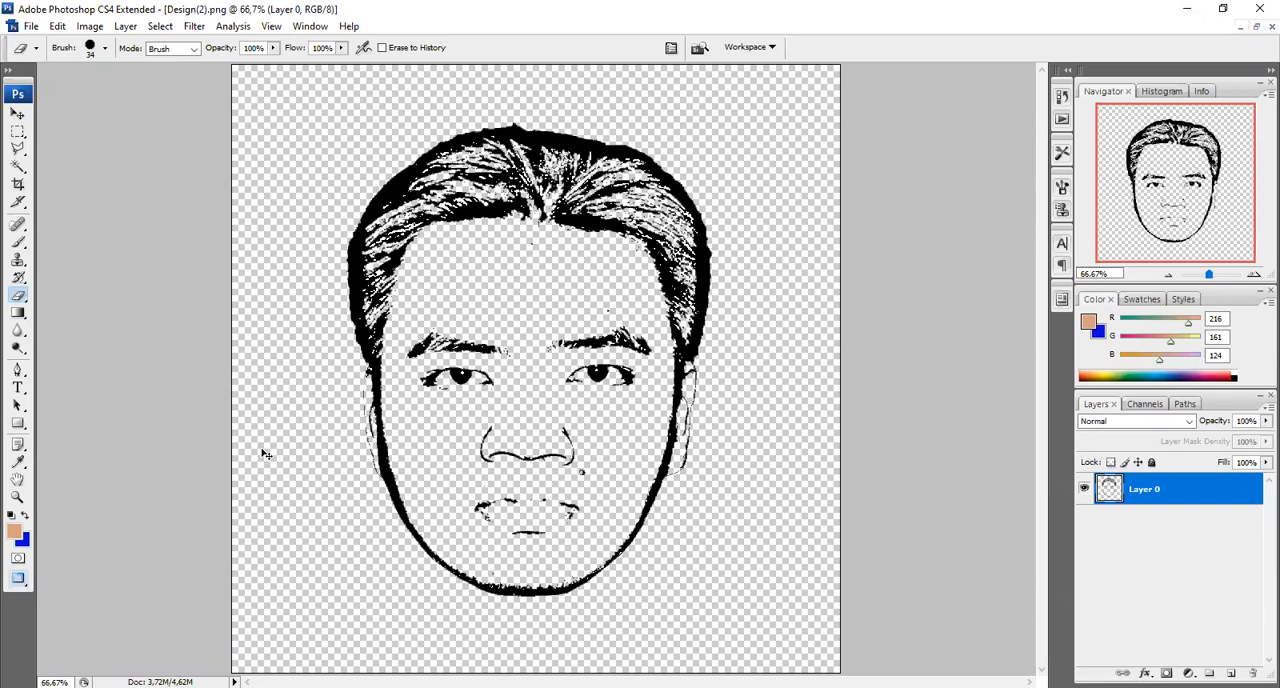
key(ctrl+plus)
key(ctrl+plus)
key(ctrl+plus)
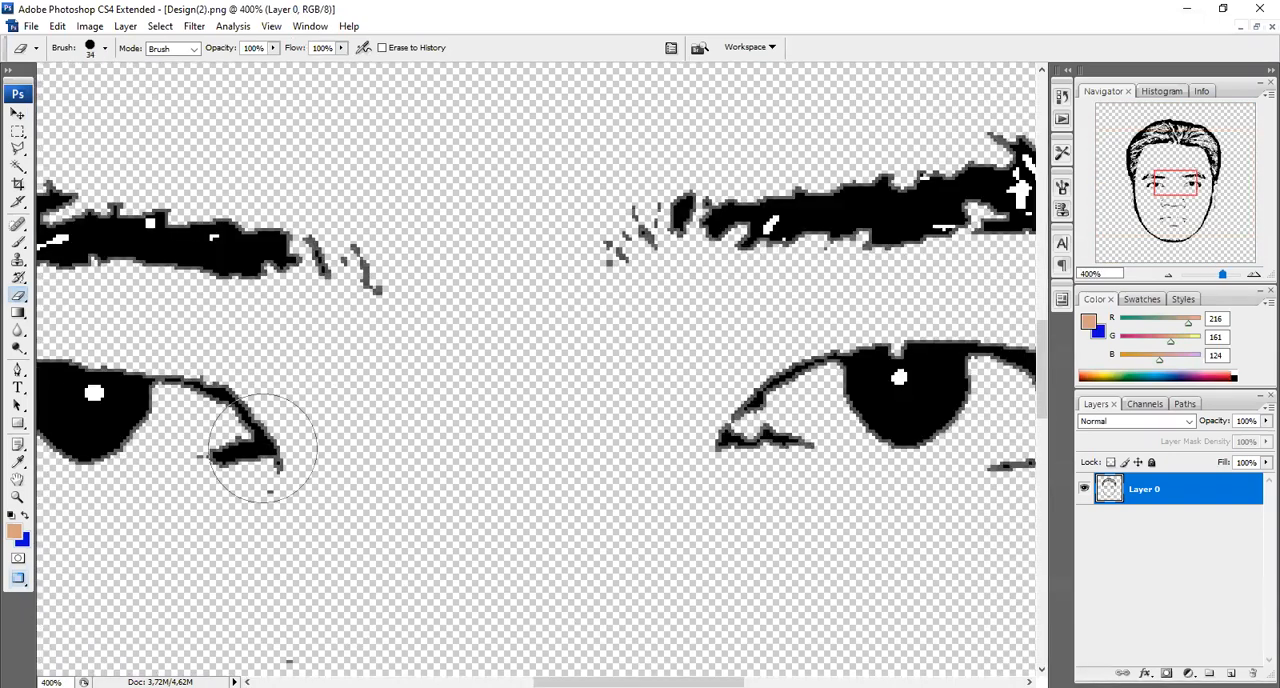
scroll(263, 446, left, 5)
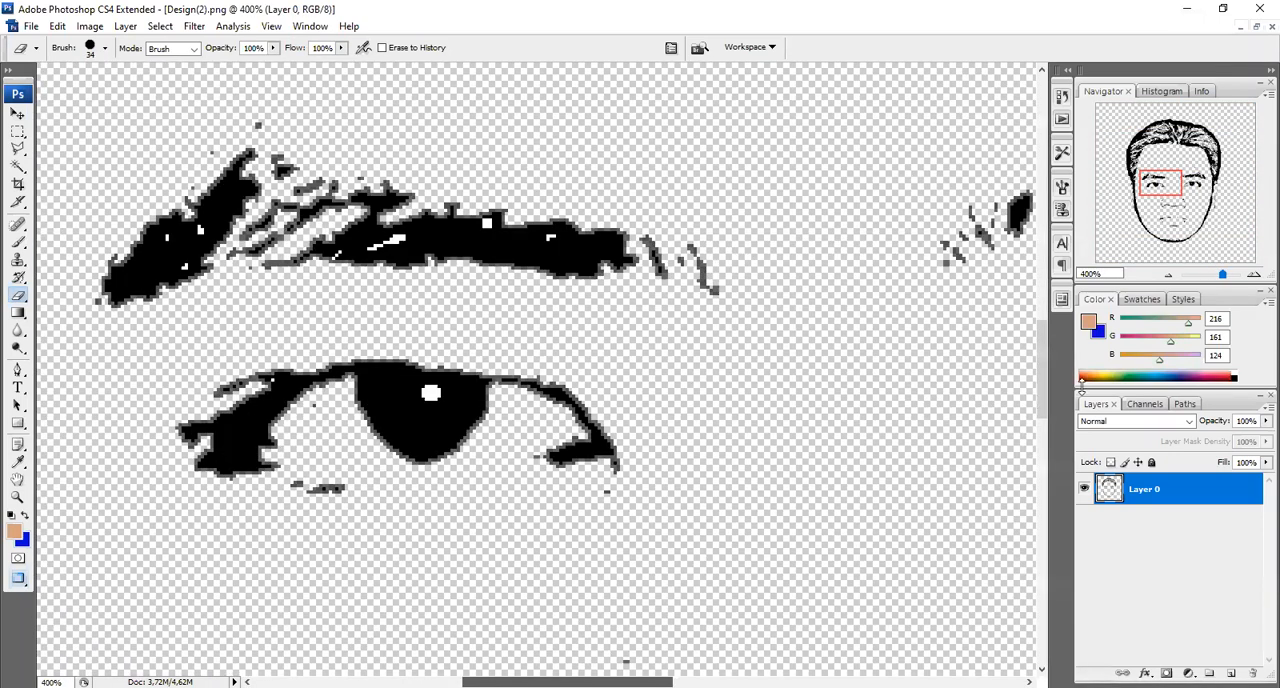
drag(1043, 374, 1056, 404)
drag(1061, 448, 1061, 500)
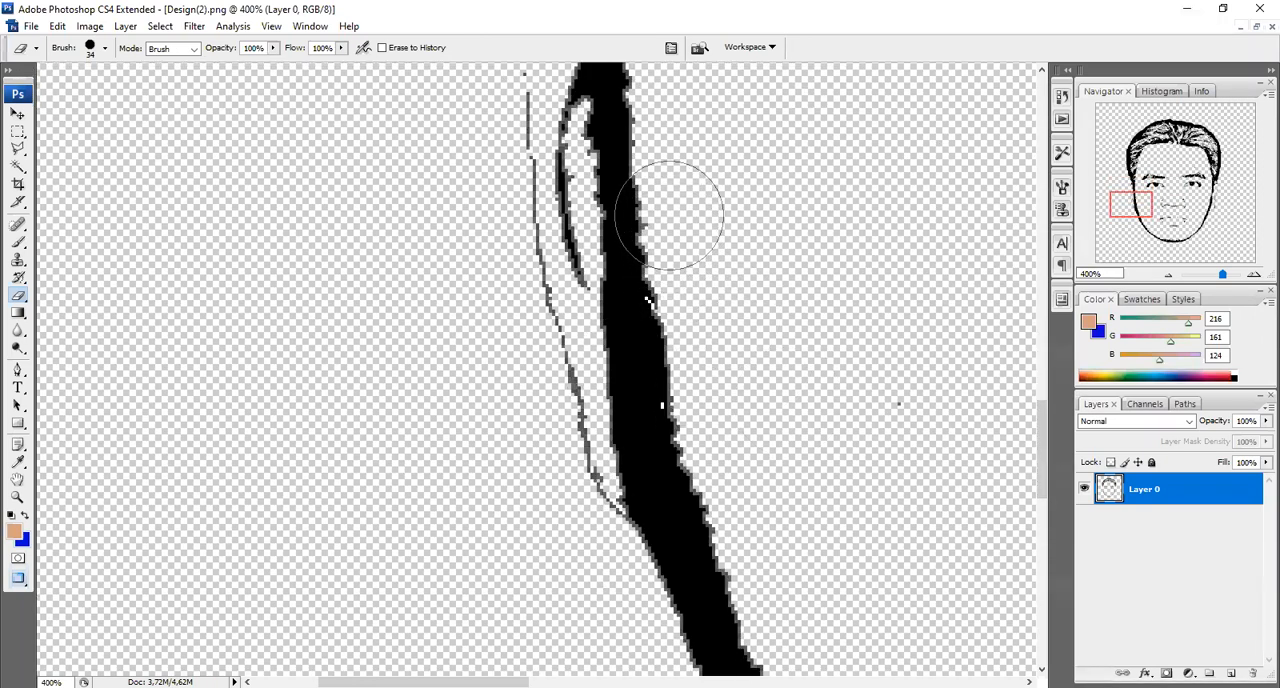
mouse_move(669, 214)
mouse_down()
mouse_move(671, 294)
mouse_move(694, 337)
mouse_move(677, 366)
mouse_move(703, 508)
mouse_move(748, 610)
mouse_up()
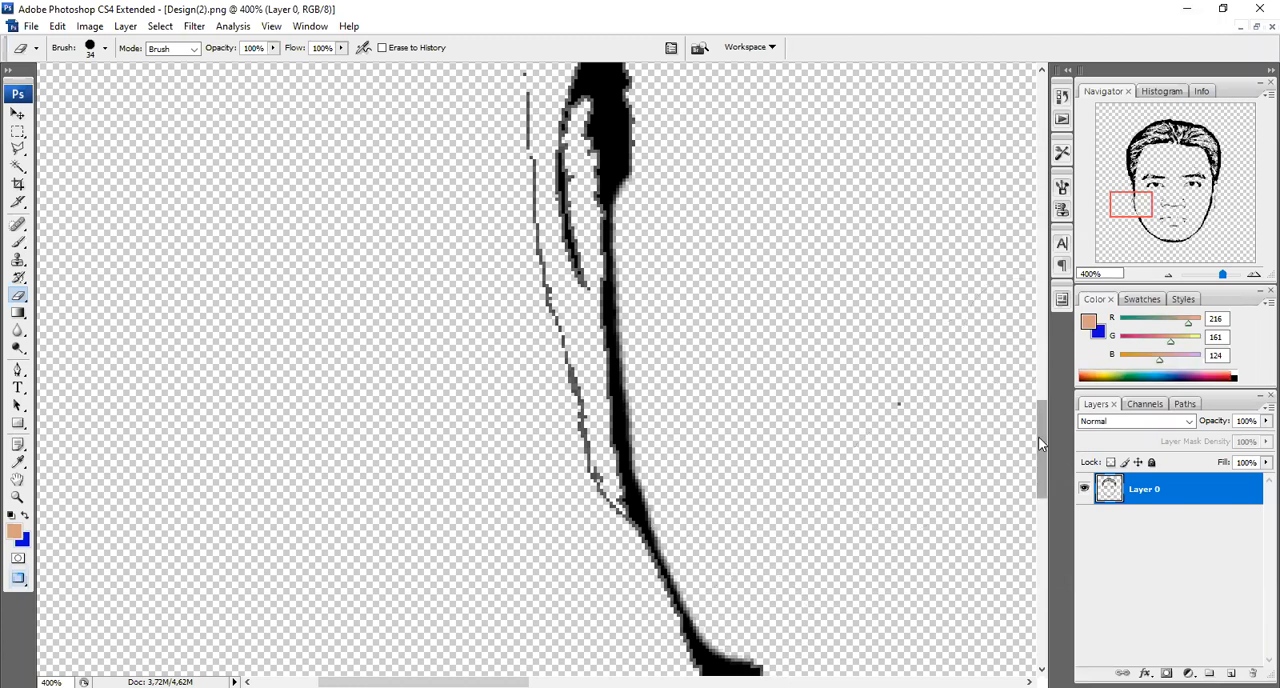
Erase the inner edge of the left jawline from below the ear to the start of the chin, leaving a thin contour
drag(1038, 443, 1043, 504)
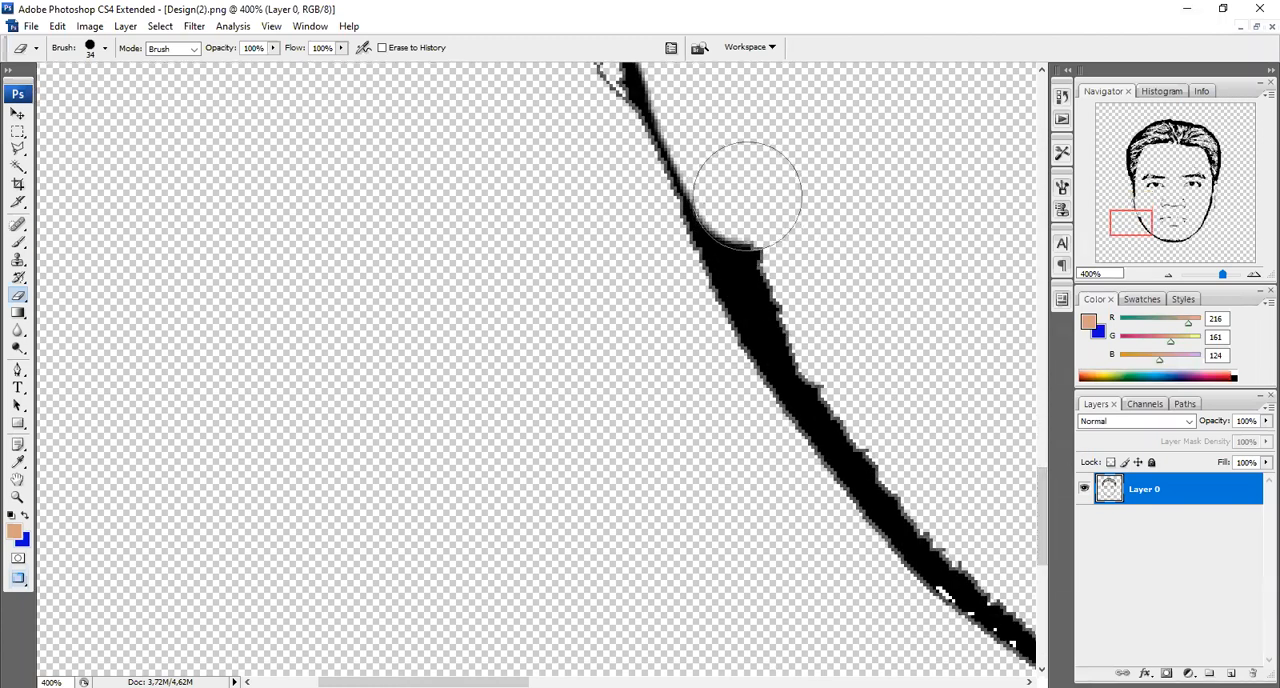
mouse_move(752, 196)
mouse_down()
mouse_move(825, 356)
mouse_move(888, 445)
mouse_move(932, 468)
mouse_move(958, 518)
mouse_move(915, 468)
mouse_up()
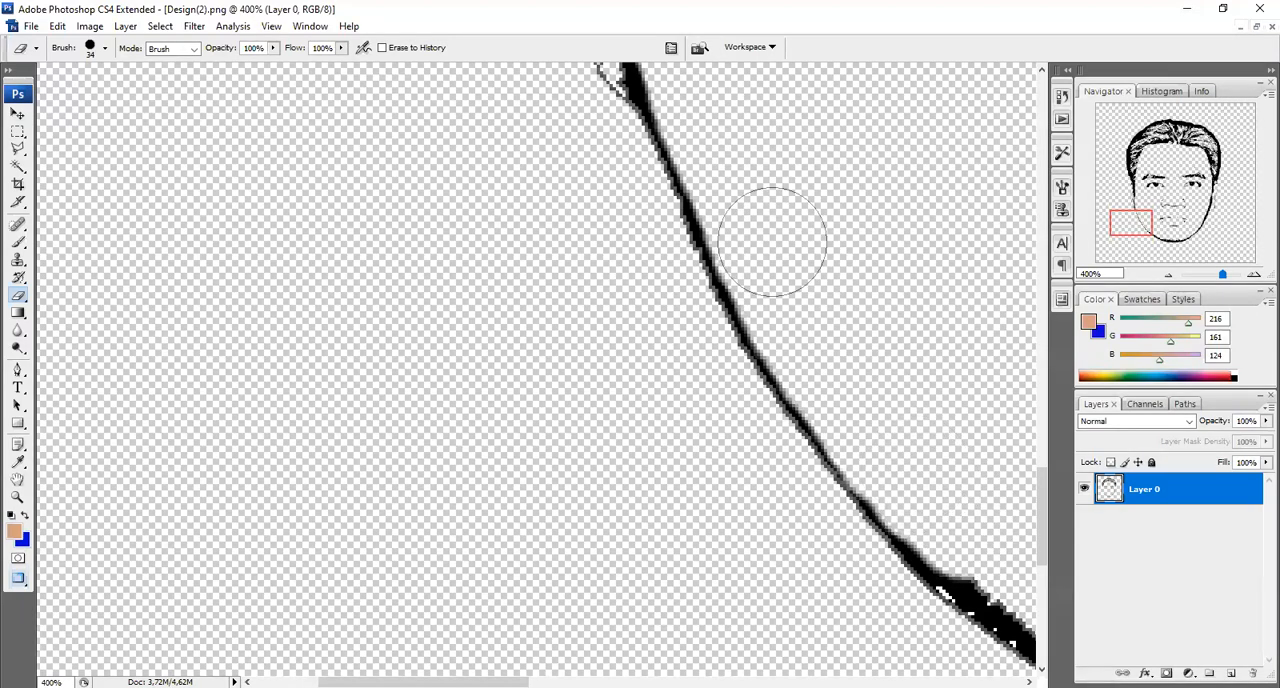
drag(424, 681, 581, 681)
scroll(1035, 467, down, 5)
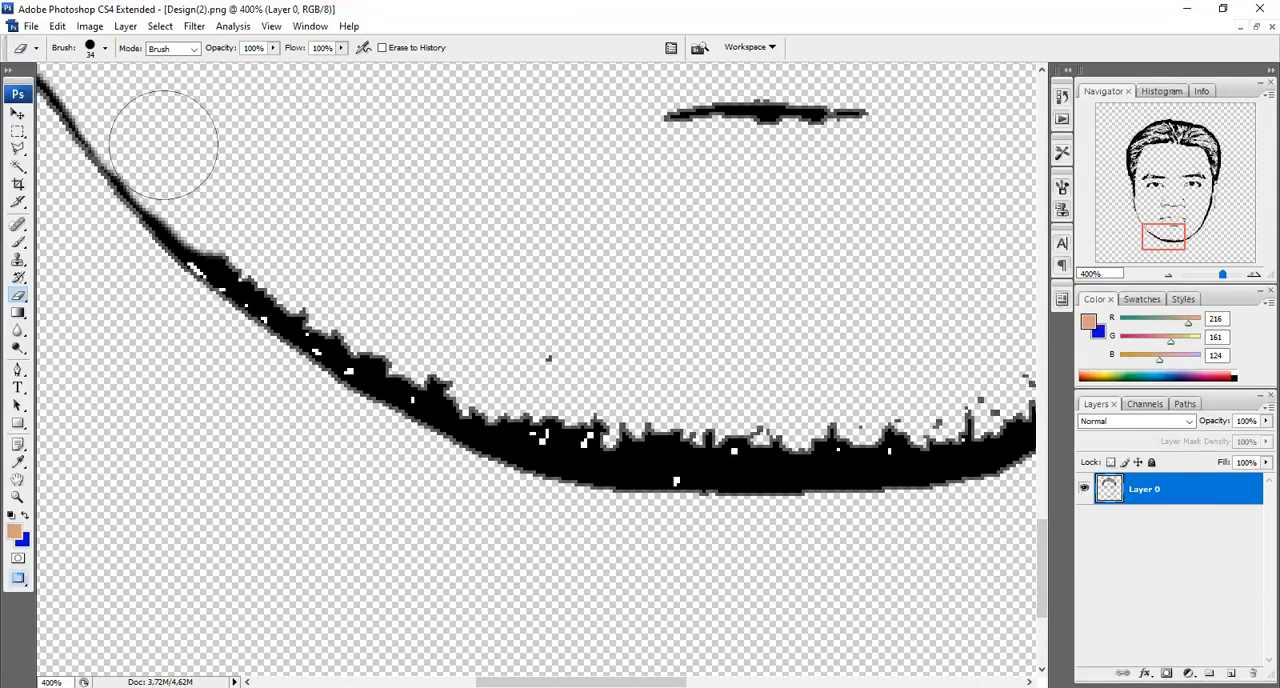
mouse_move(206, 194)
mouse_down()
mouse_move(305, 284)
mouse_move(357, 297)
mouse_move(419, 356)
mouse_move(560, 410)
mouse_up()
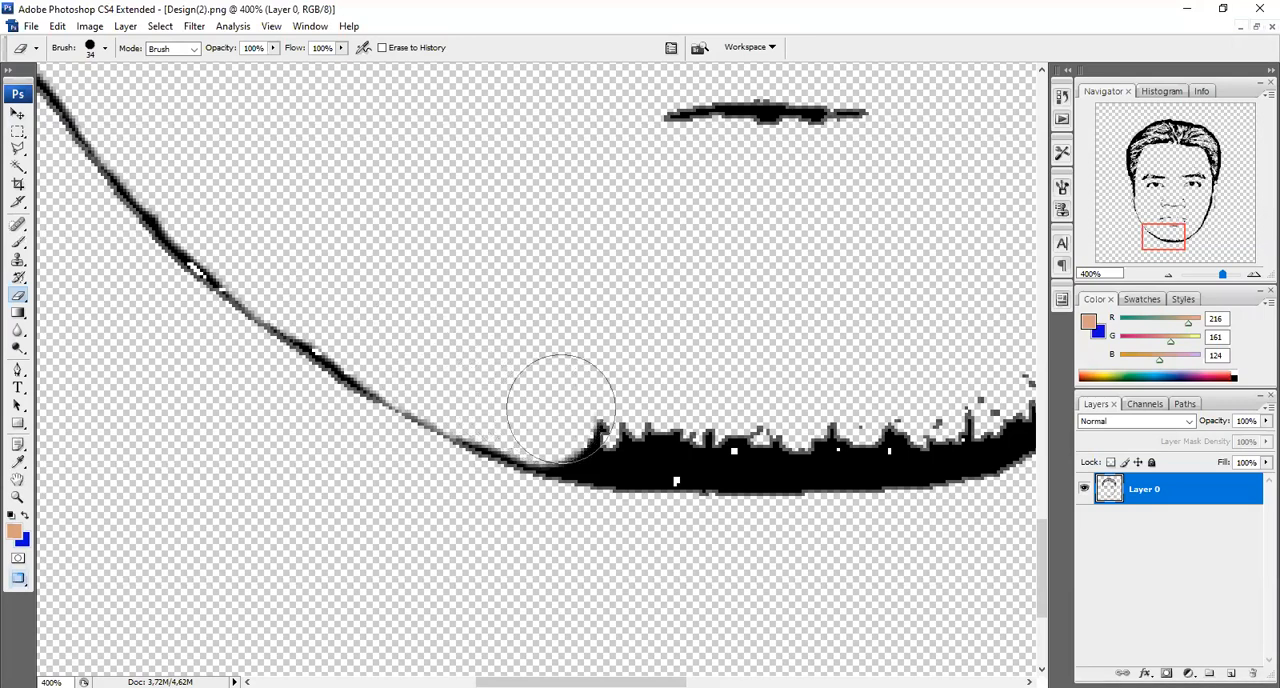
Thin the face outline beside the image's right ear by erasing along its inner edge
drag(582, 681, 759, 681)
drag(1042, 570, 1071, 433)
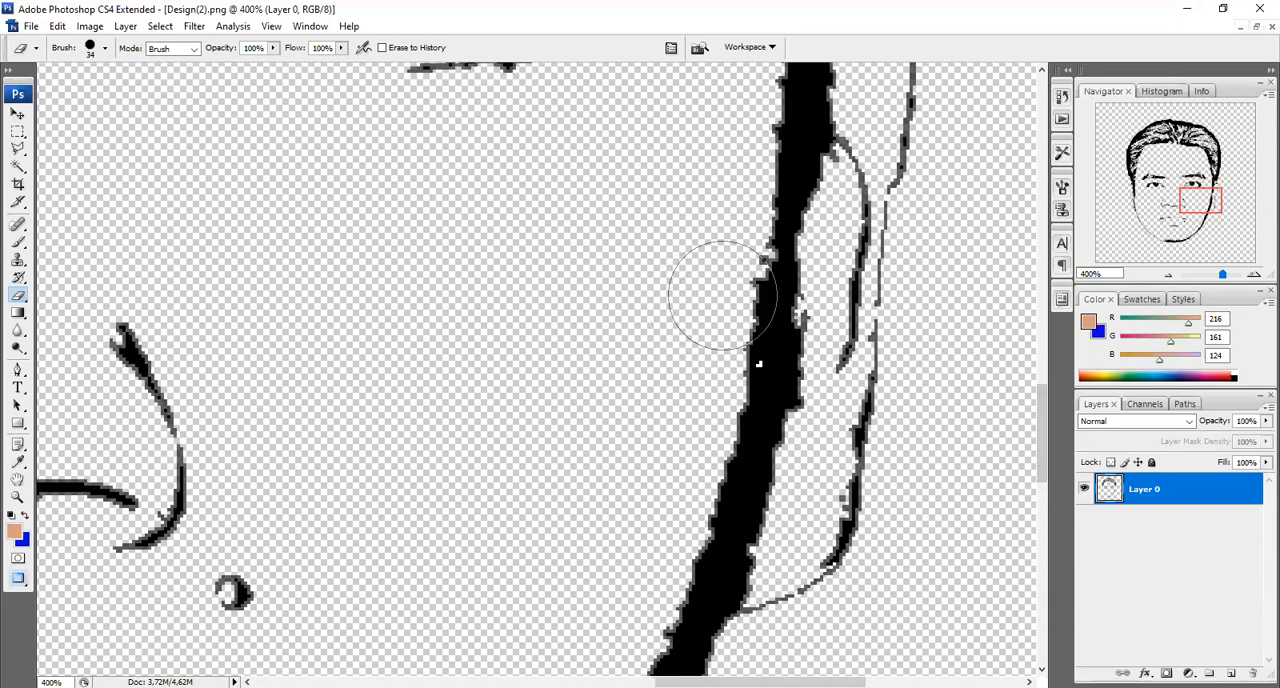
mouse_move(740, 295)
mouse_down()
mouse_move(733, 286)
mouse_move(707, 473)
mouse_move(655, 605)
mouse_up()
Erase the inner edge of the right jawline from below the ear down toward the chin, leaving a thin contour
drag(1040, 416, 1045, 495)
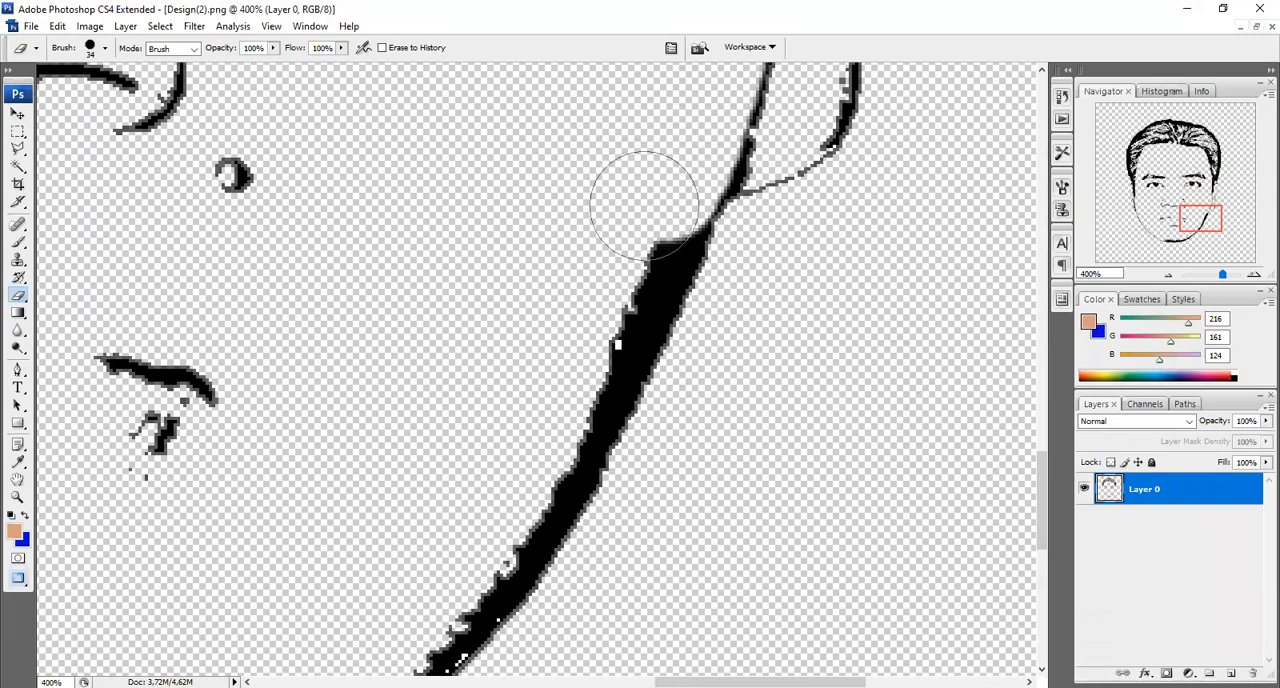
mouse_move(648, 218)
mouse_down()
mouse_move(507, 509)
mouse_move(470, 563)
mouse_move(402, 620)
mouse_up()
scroll(1030, 470, down, 5)
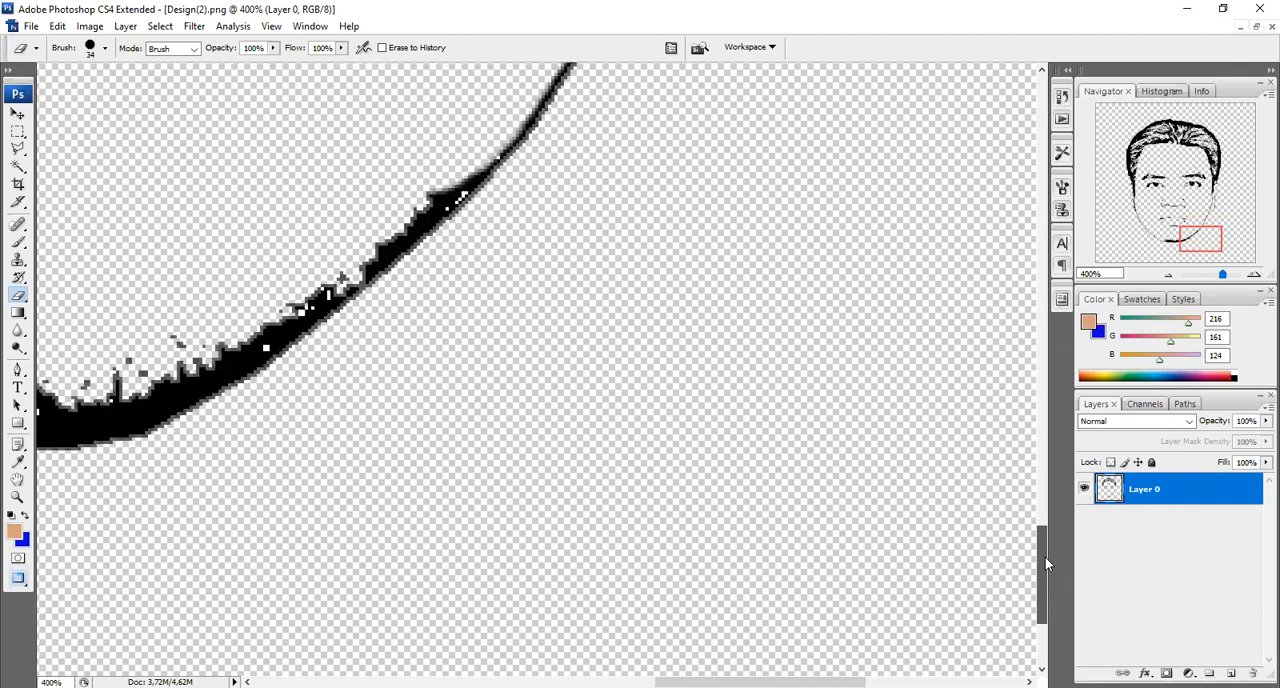
mouse_move(344, 145)
mouse_down()
mouse_move(443, 114)
mouse_move(290, 258)
mouse_move(212, 303)
mouse_move(249, 313)
mouse_up()
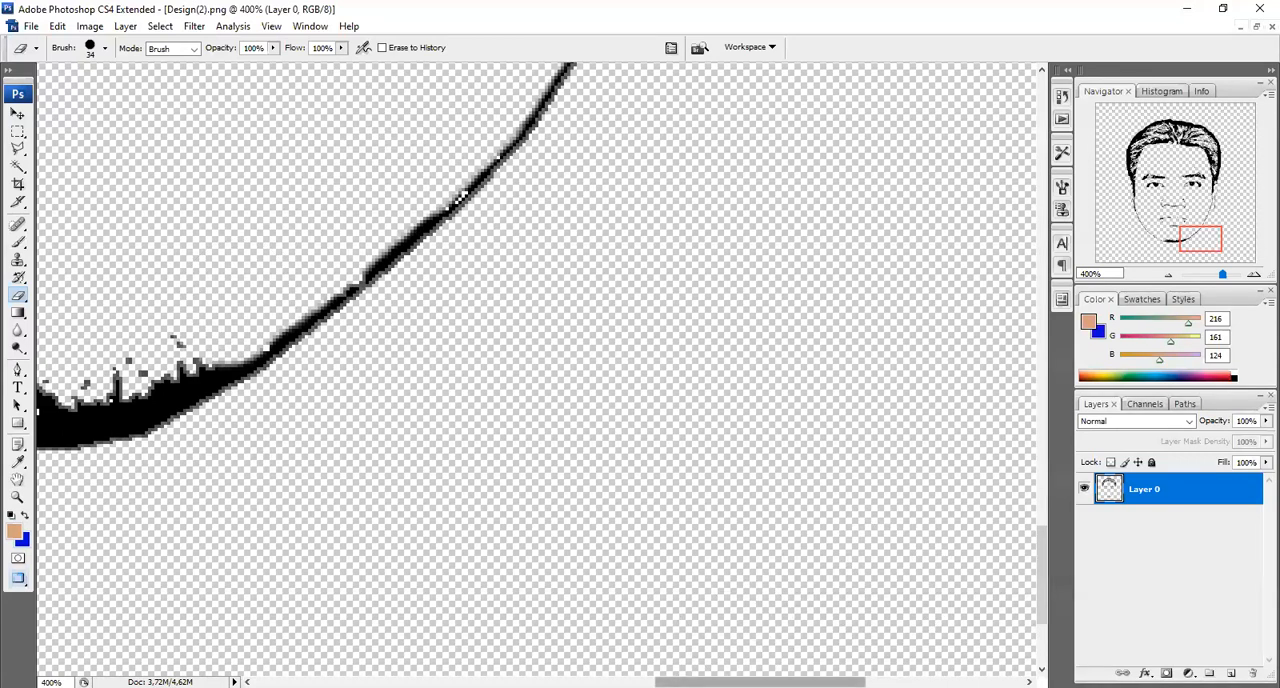
drag(722, 682, 588, 682)
key(ctrl+minus)
key(ctrl+minus)
key(ctrl+minus)
key(ctrl+minus)
key(ctrl+minus)
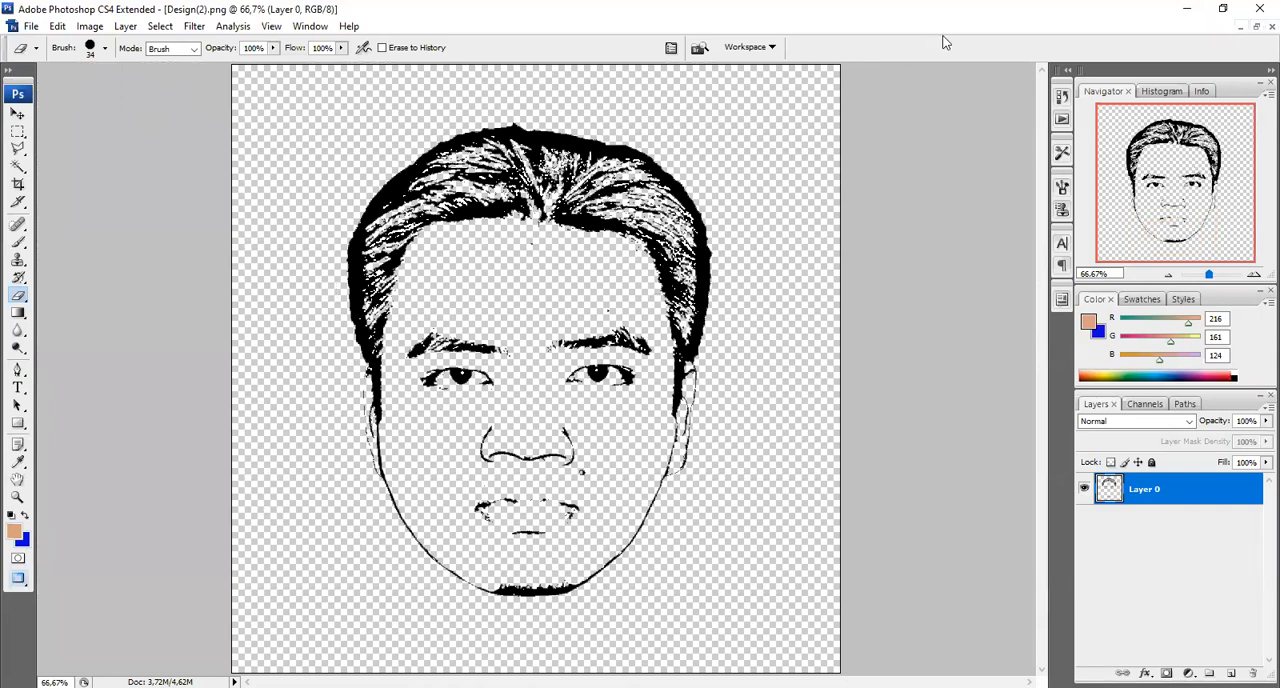
Show both documents in floating windows and copy the line-art layer from Design(2).png into DSC_0002-BLUE.jpg
click(1257, 28)
drag(280, 80, 595, 77)
key(v)
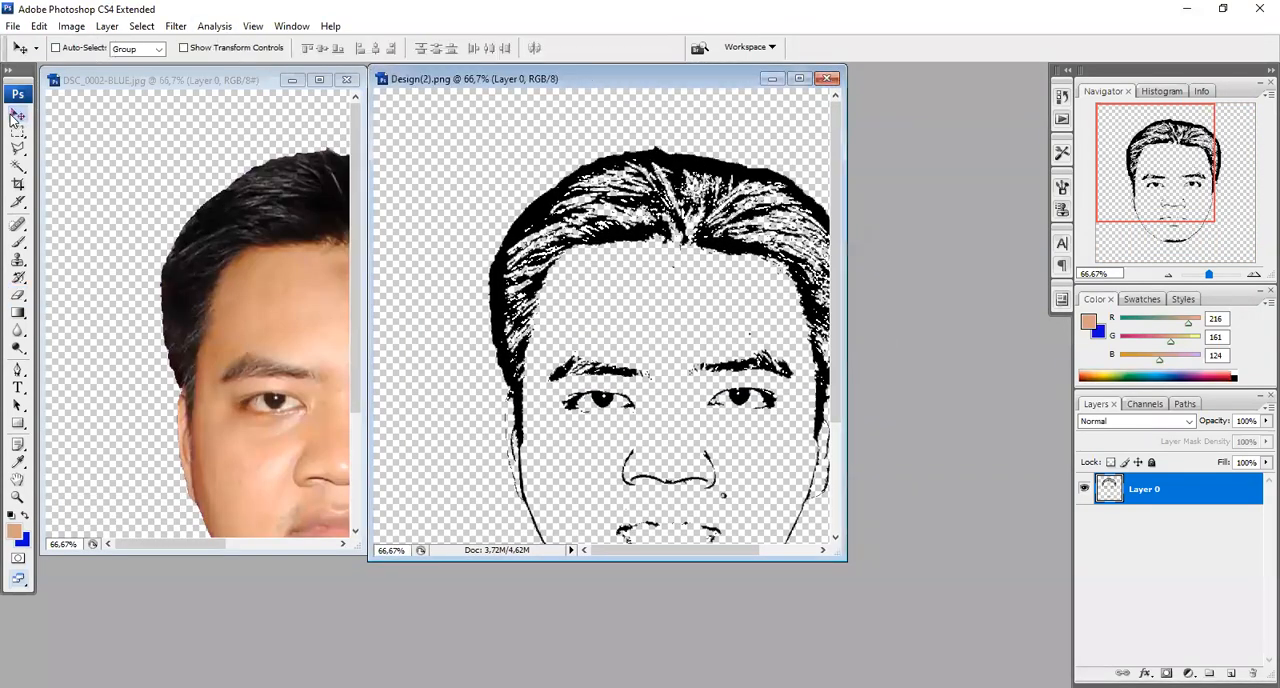
drag(670, 205, 217, 226)
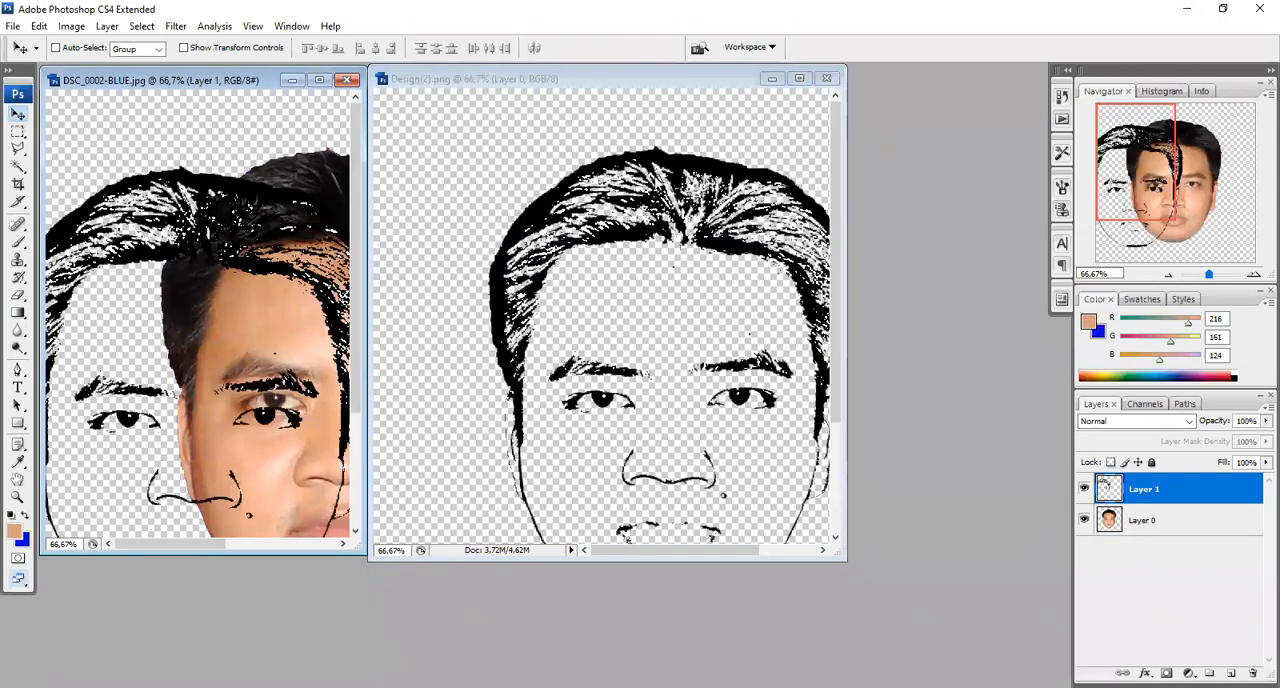
Minimize Design(2).png, maximize DSC_0002-BLUE.jpg, and align the line-art layer exactly over the head photo
click(772, 79)
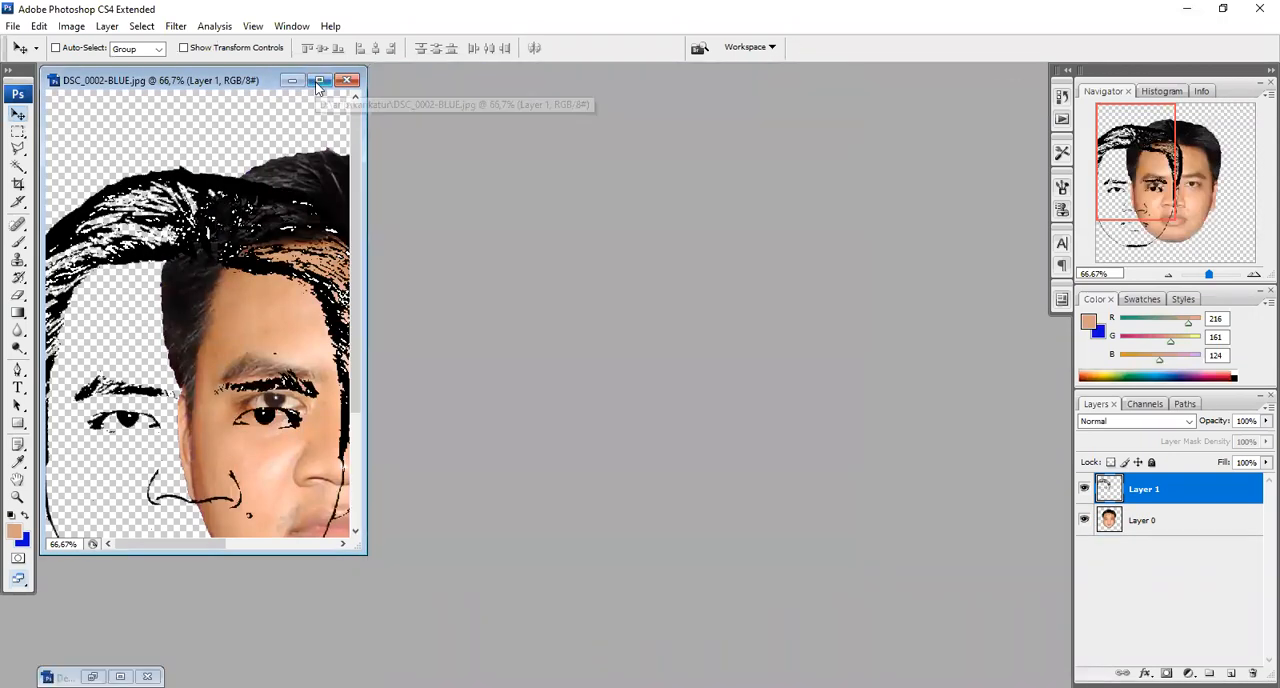
click(319, 82)
drag(320, 215, 440, 207)
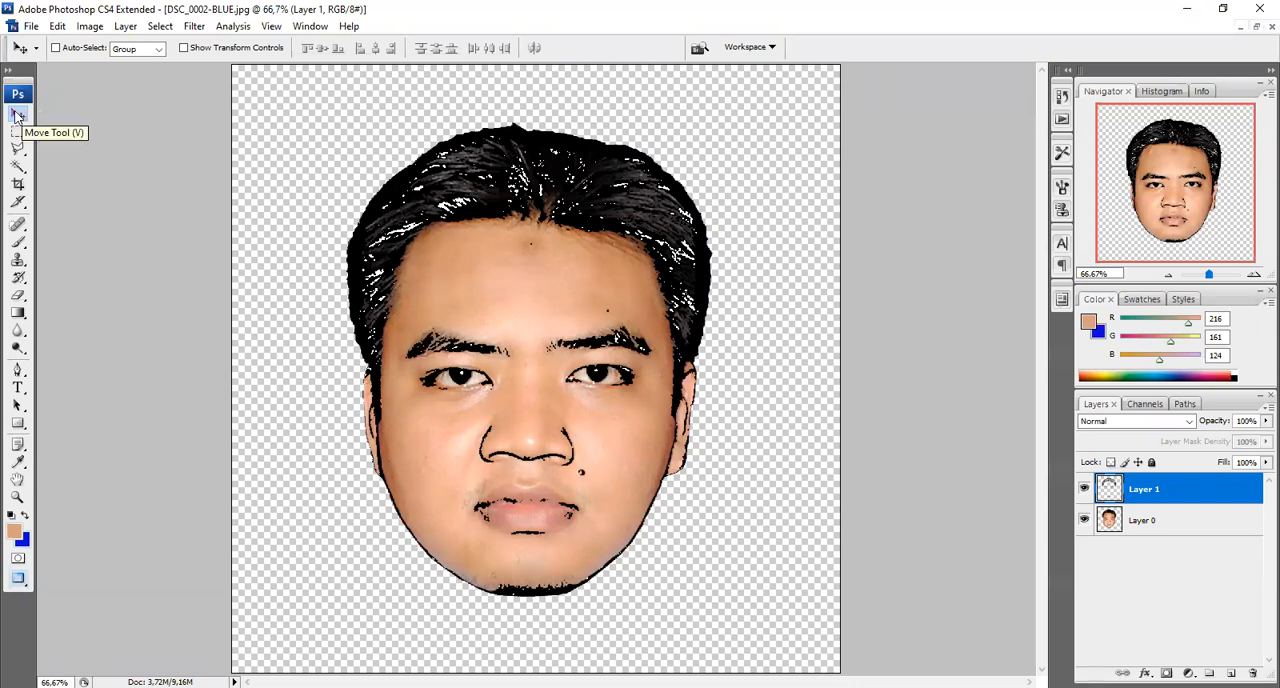
mouse_move(514, 196)
mouse_down()
mouse_move(537, 197)
mouse_move(516, 194)
mouse_up()
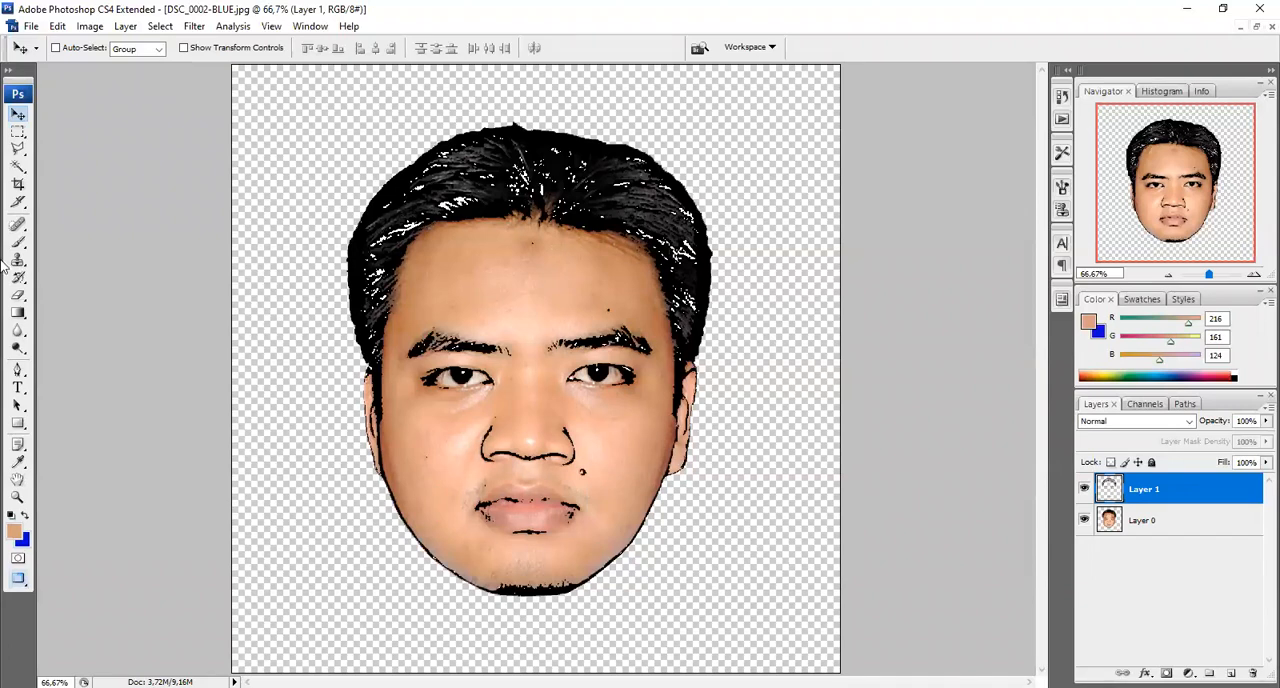
Add a new empty layer and place it between the line-art layer and the head photo layer
click(126, 26)
mouse_move(138, 45)
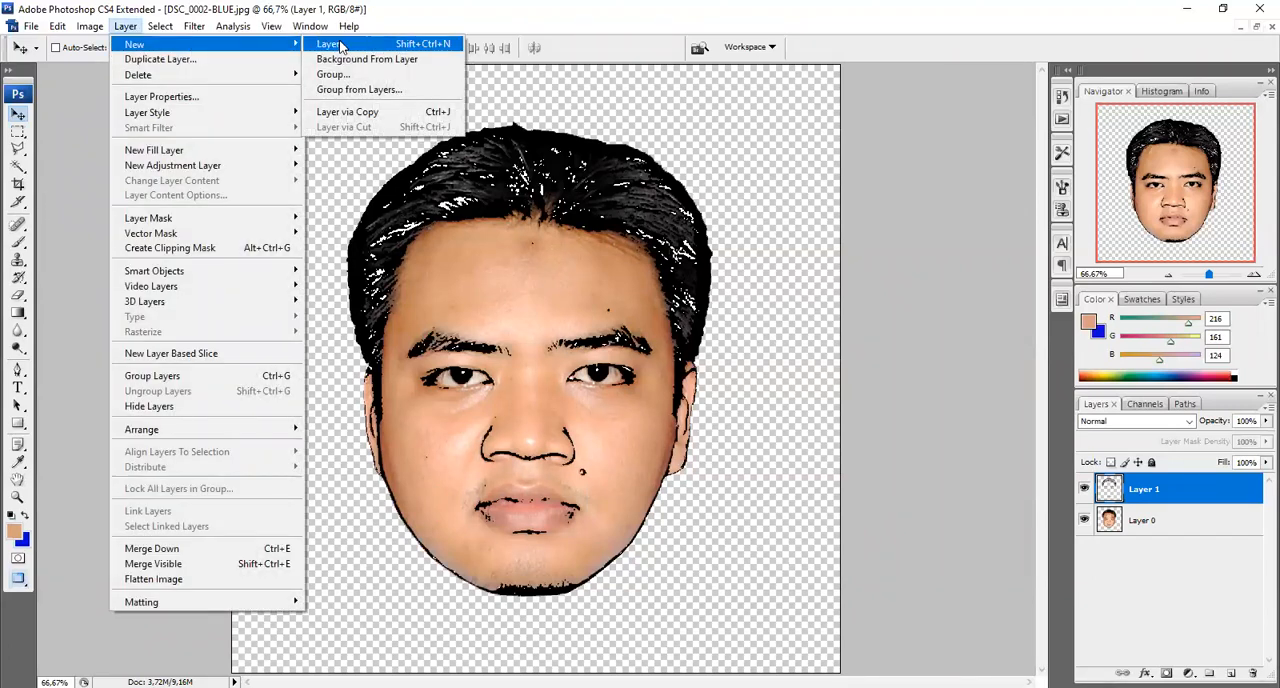
click(340, 46)
click(773, 220)
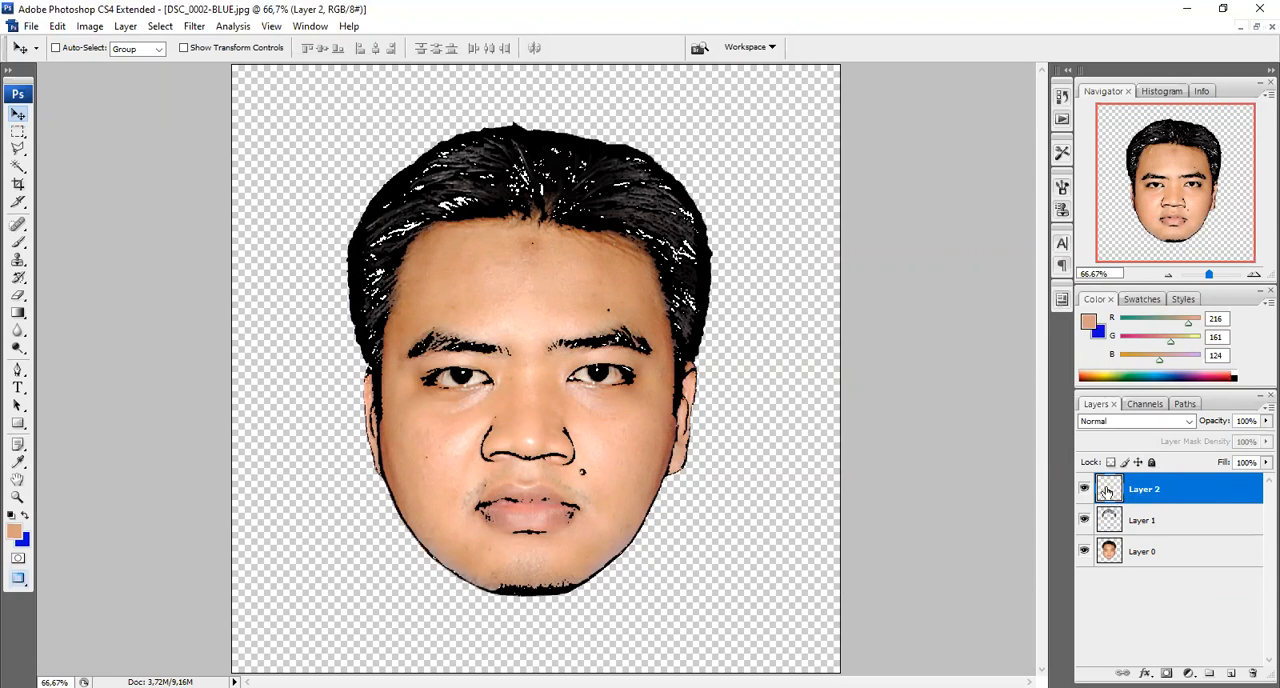
drag(1110, 523, 1110, 536)
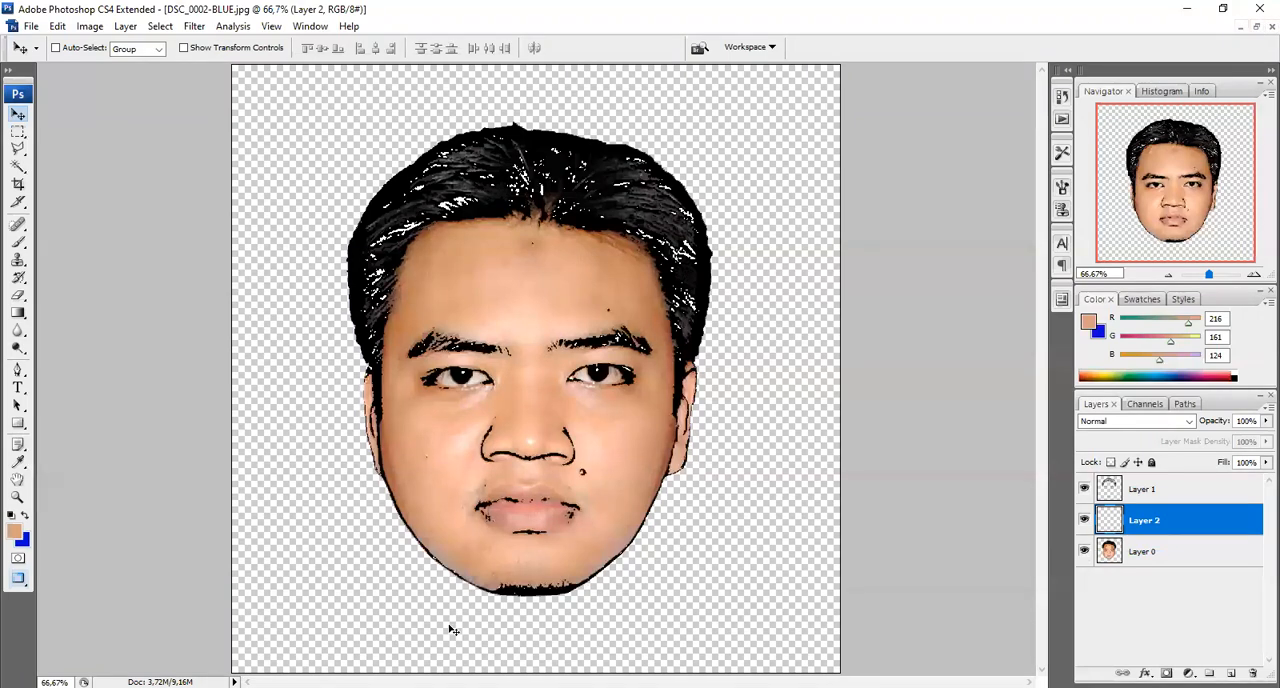
Sample a light skin tone (R 253, G 214, B 183) from the forehead with the Eyedropper as the foreground colour
click(16, 464)
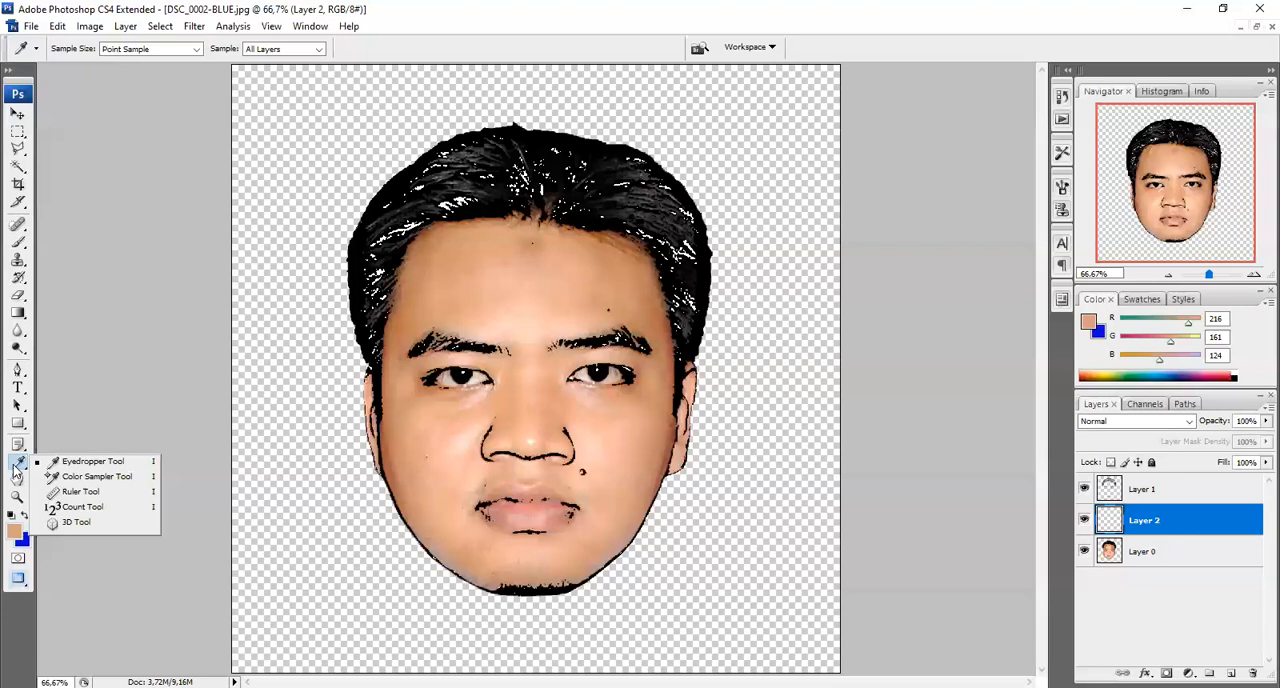
click(117, 465)
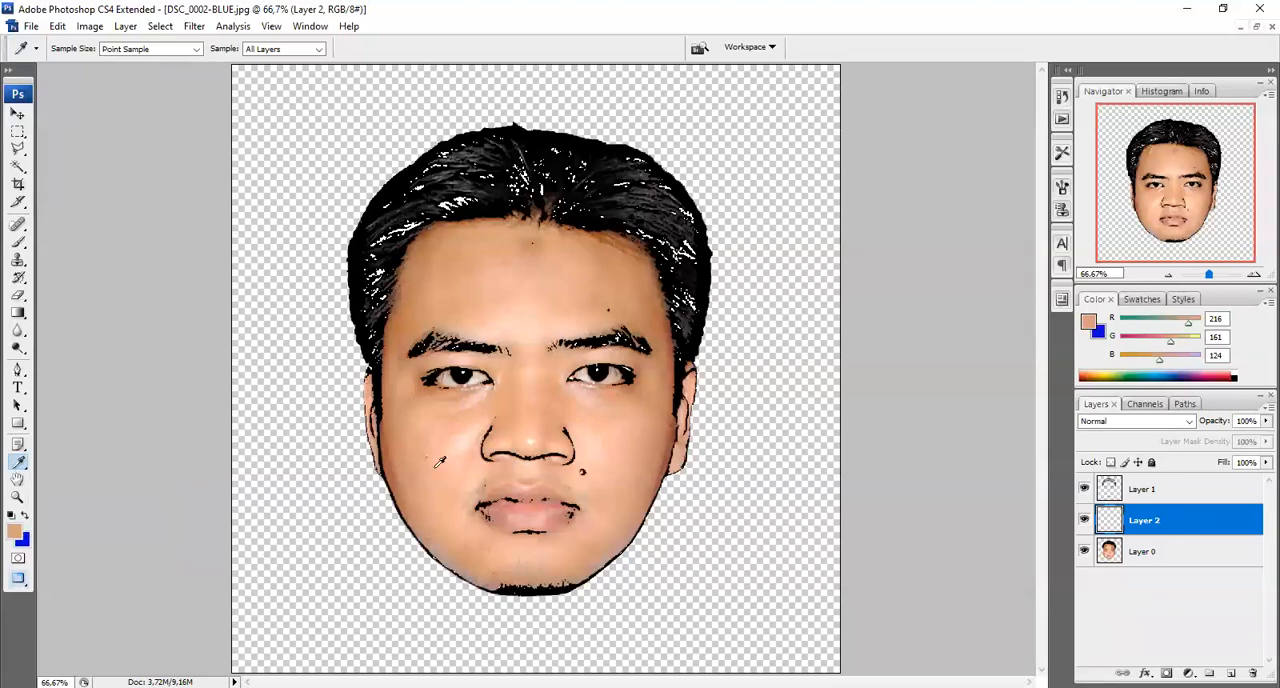
click(534, 326)
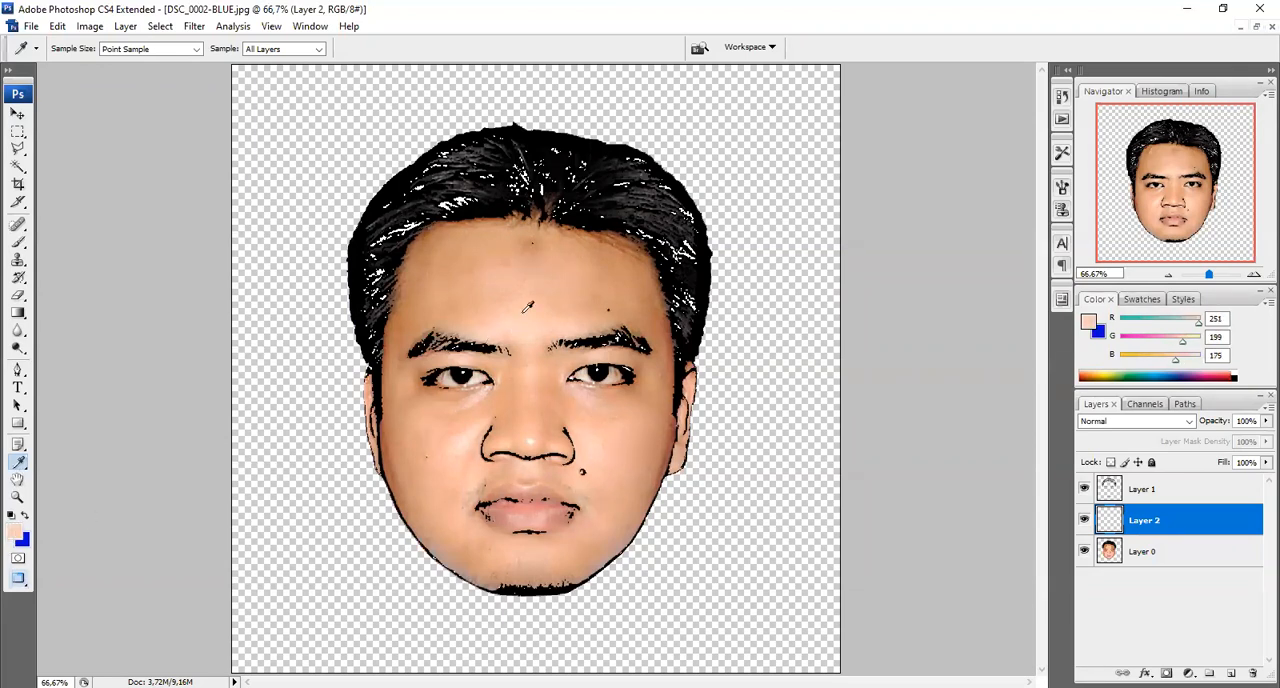
click(553, 316)
click(517, 320)
Paint the forehead, eye area, nose and cheeks in the skin tone on the new layer with a soft 95 px Brush
click(20, 245)
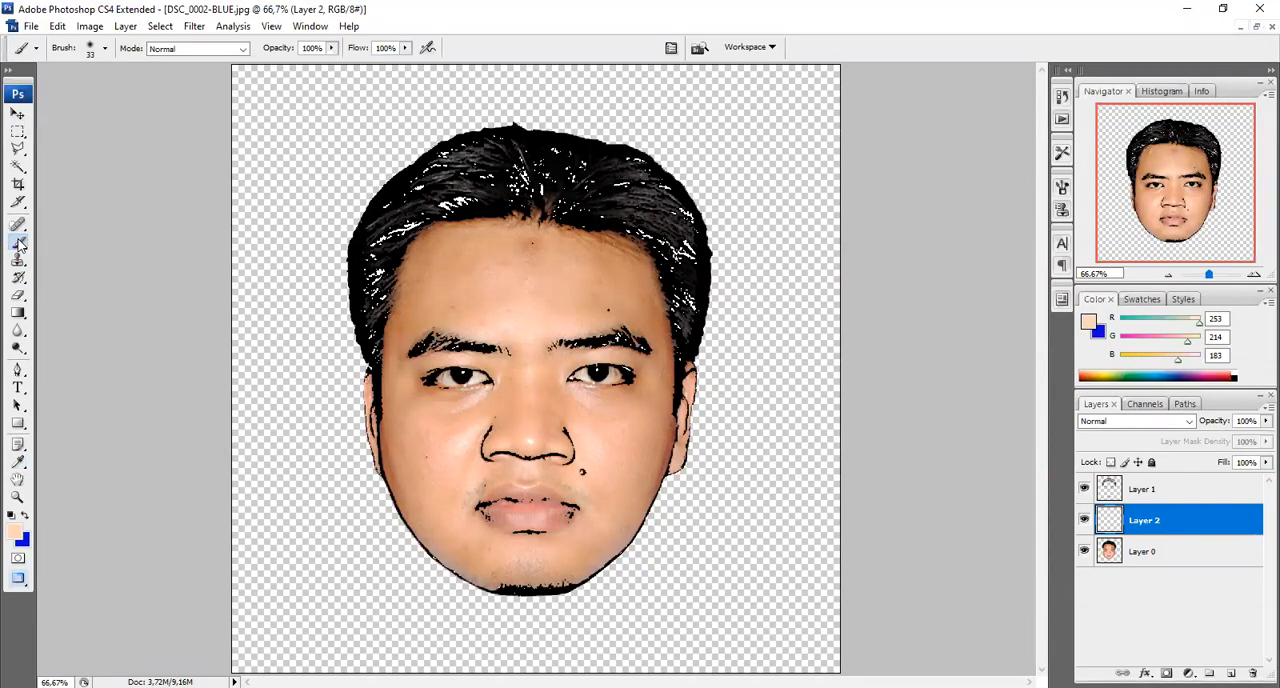
right_click(20, 245)
click(87, 247)
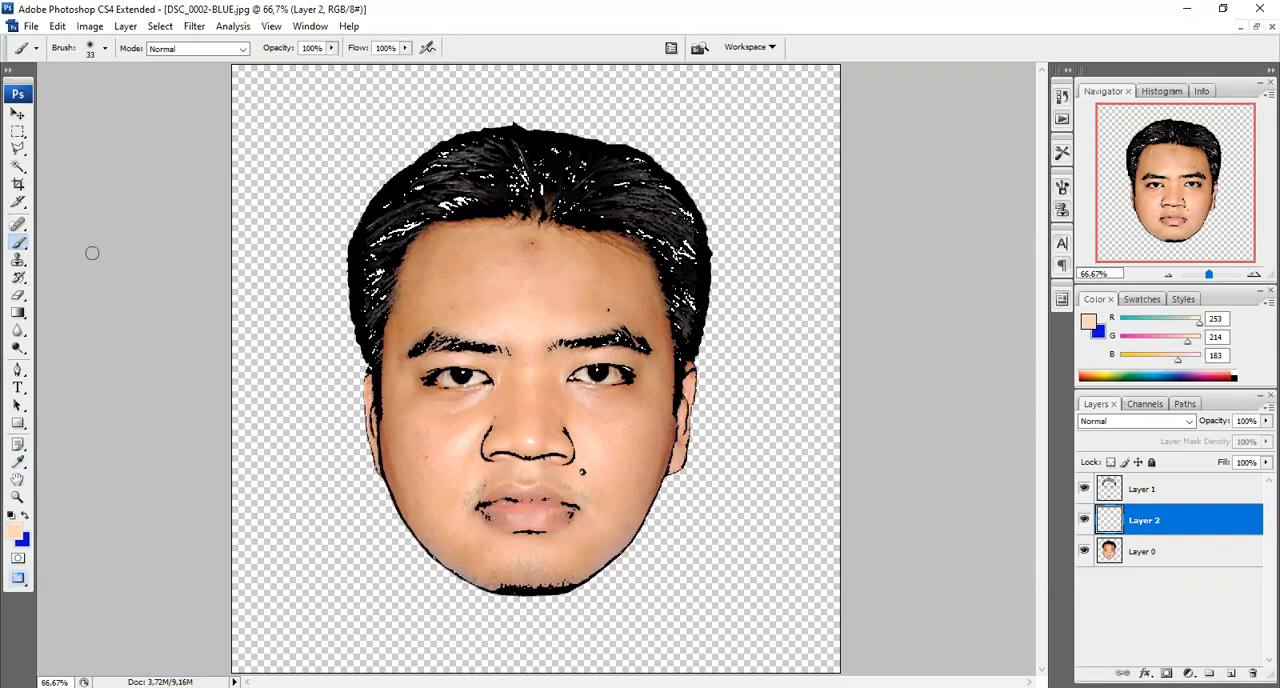
click(105, 49)
drag(47, 93, 95, 98)
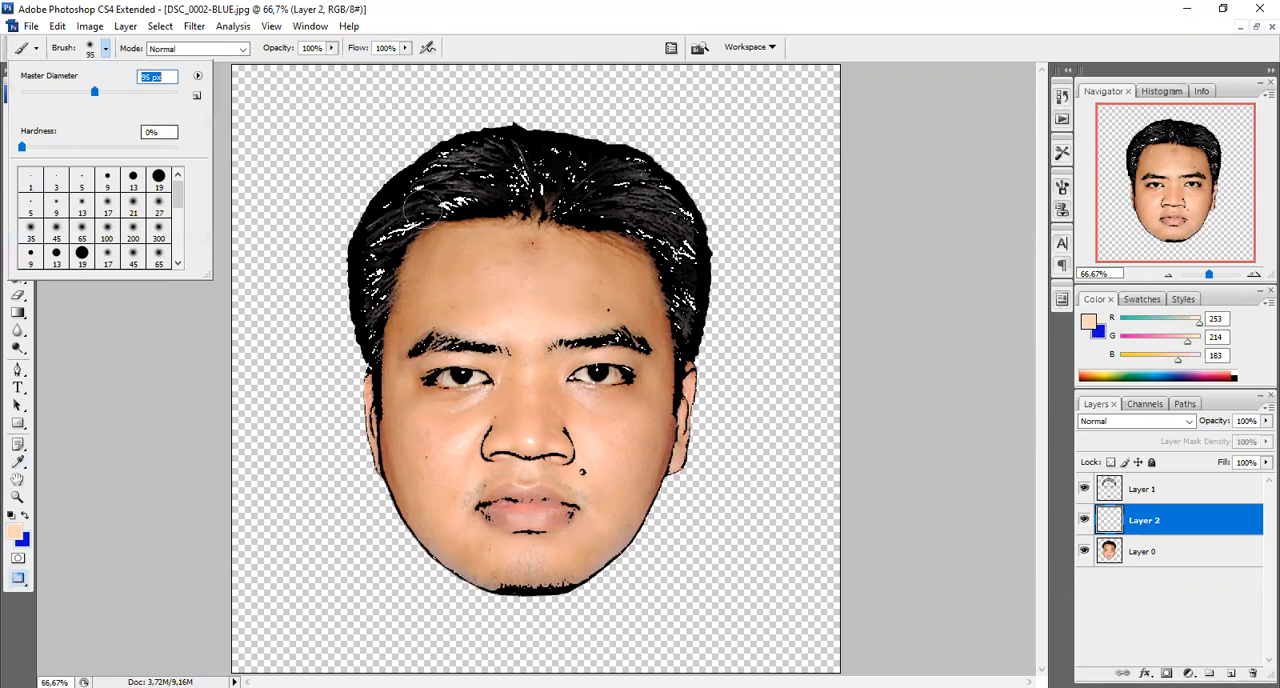
click(1110, 520)
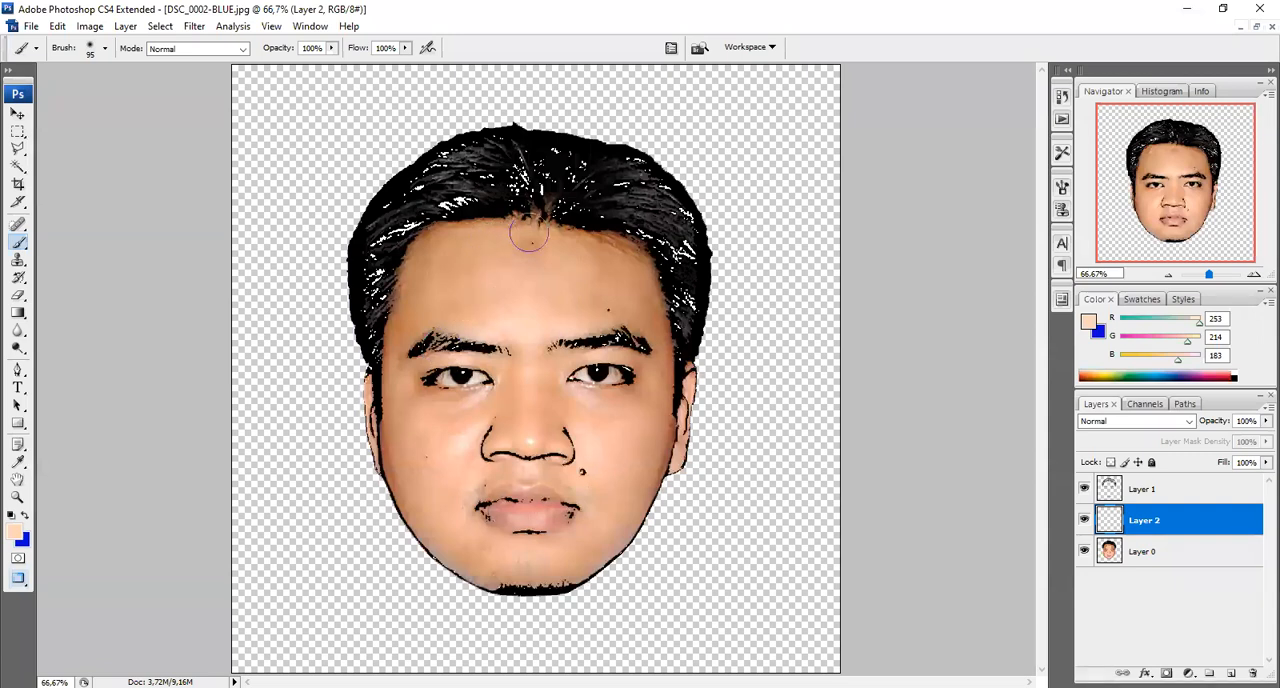
mouse_move(536, 234)
mouse_down()
mouse_move(448, 237)
mouse_move(633, 254)
mouse_move(611, 271)
mouse_move(578, 268)
mouse_move(644, 296)
mouse_move(654, 282)
mouse_move(656, 375)
mouse_move(634, 320)
mouse_move(607, 296)
mouse_move(578, 381)
mouse_move(539, 263)
mouse_move(518, 303)
mouse_move(505, 395)
mouse_move(496, 253)
mouse_move(468, 329)
mouse_move(443, 233)
mouse_move(421, 285)
mouse_move(424, 247)
mouse_move(403, 316)
mouse_move(388, 398)
mouse_move(397, 384)
mouse_move(401, 425)
mouse_move(415, 358)
mouse_move(445, 400)
mouse_move(493, 387)
mouse_move(528, 413)
mouse_move(533, 397)
mouse_move(555, 438)
mouse_move(578, 443)
mouse_move(589, 400)
mouse_move(627, 367)
mouse_move(608, 444)
mouse_move(635, 414)
mouse_move(639, 463)
mouse_move(657, 405)
mouse_move(662, 453)
mouse_move(670, 373)
mouse_move(523, 428)
mouse_move(474, 464)
mouse_move(417, 466)
mouse_move(397, 446)
mouse_move(388, 393)
mouse_up()
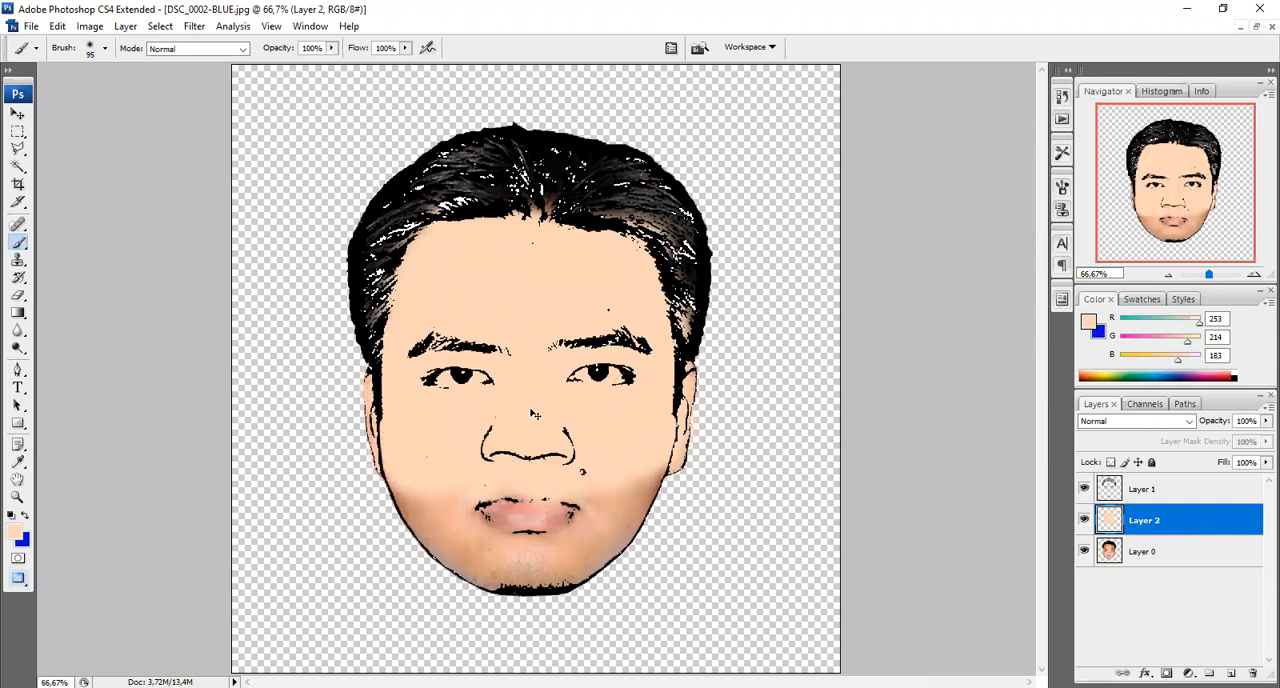
Paint the lower cheeks, mouth area and chin in the skin tone out to the jaw outline
key(ctrl+plus)
key(ctrl+plus)
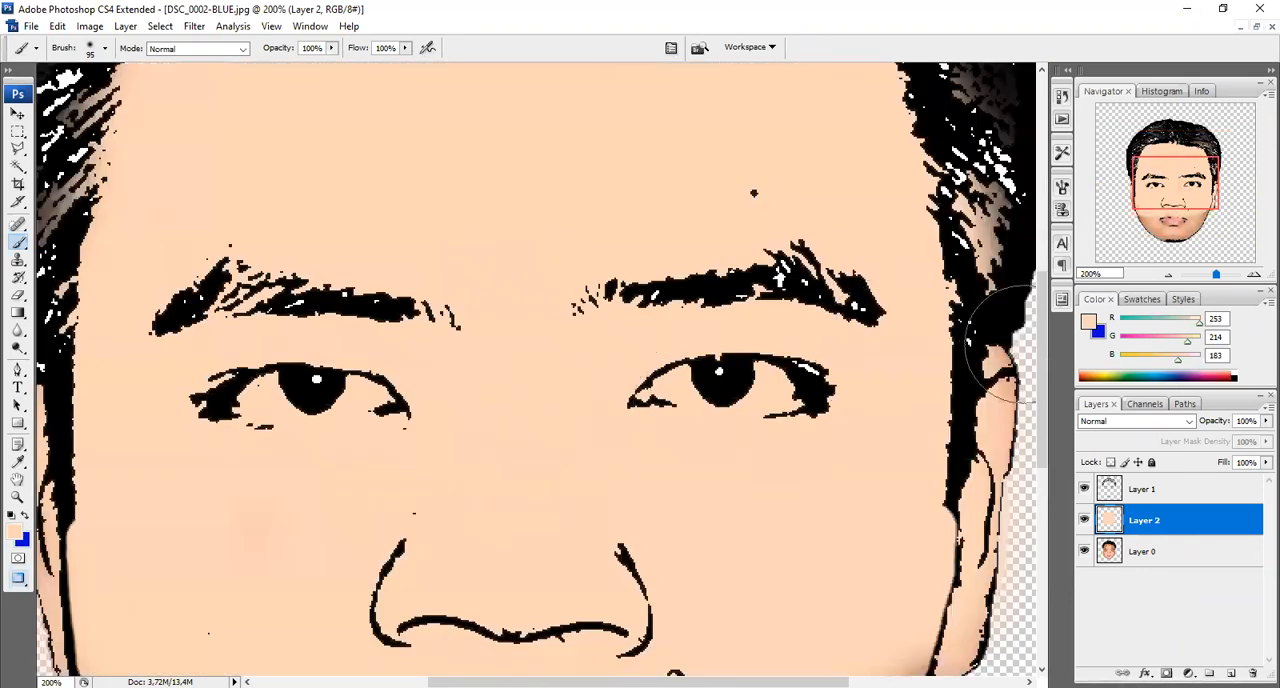
scroll(1024, 345, down, 8)
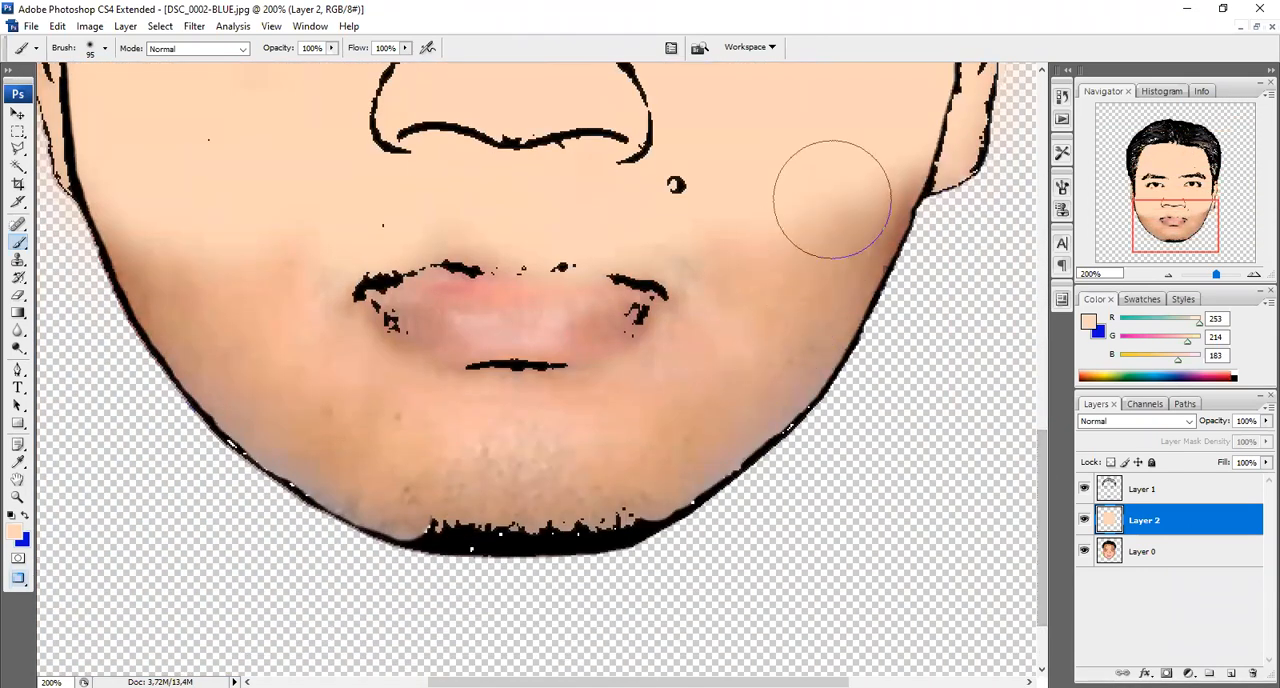
mouse_move(875, 140)
mouse_down()
mouse_move(837, 229)
mouse_move(857, 171)
mouse_move(871, 177)
mouse_move(785, 328)
mouse_move(797, 324)
mouse_move(737, 377)
mouse_move(757, 377)
mouse_move(717, 391)
mouse_move(728, 398)
mouse_move(616, 477)
mouse_move(430, 484)
mouse_move(613, 474)
mouse_move(530, 495)
mouse_move(432, 490)
mouse_move(260, 389)
mouse_move(175, 285)
mouse_move(143, 206)
mouse_move(363, 380)
mouse_move(414, 386)
mouse_move(555, 287)
mouse_move(706, 257)
mouse_move(509, 346)
mouse_up()
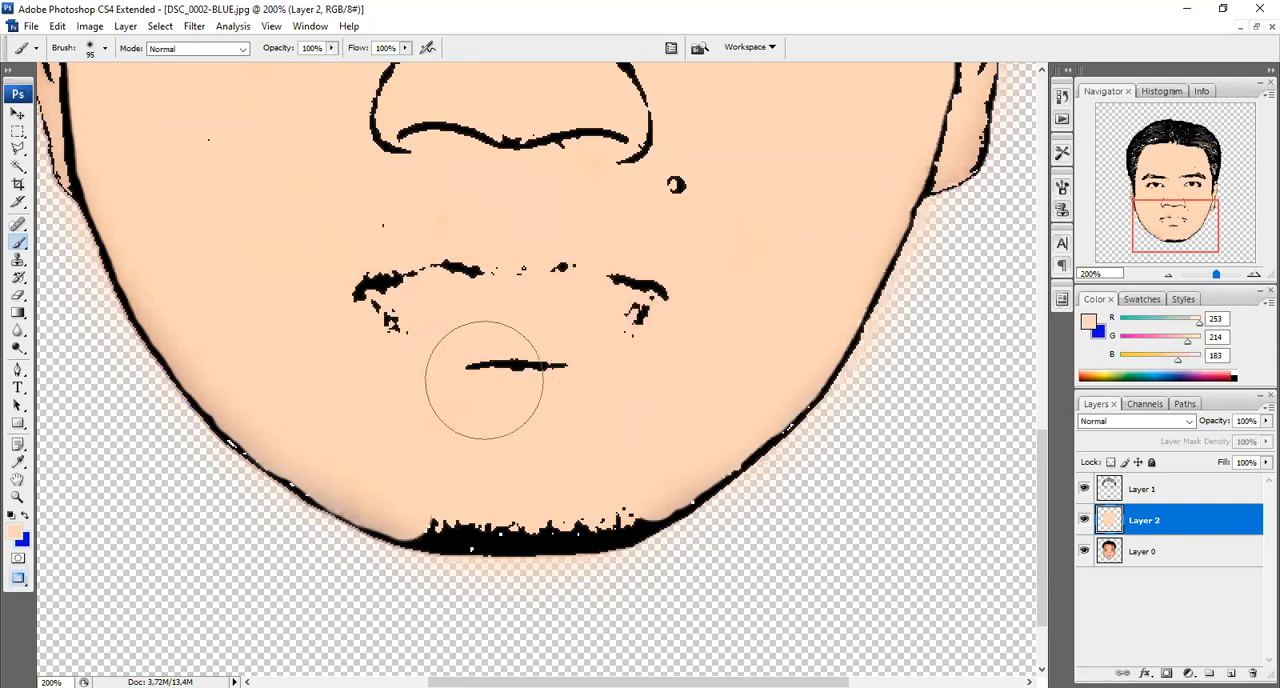
Cover both ears and the adjoining edges of the face with the skin tone
drag(1044, 462, 1045, 365)
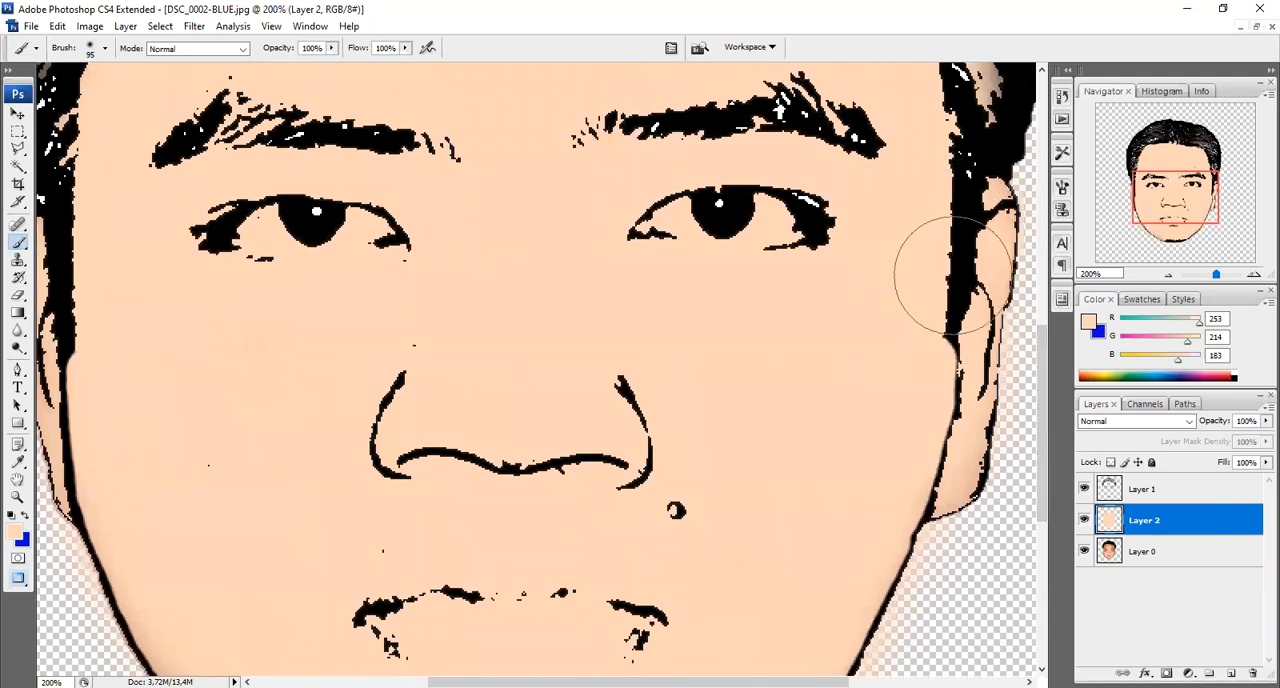
mouse_move(955, 275)
mouse_down()
mouse_move(934, 321)
mouse_move(944, 346)
mouse_move(922, 415)
mouse_move(938, 415)
mouse_move(926, 459)
mouse_up()
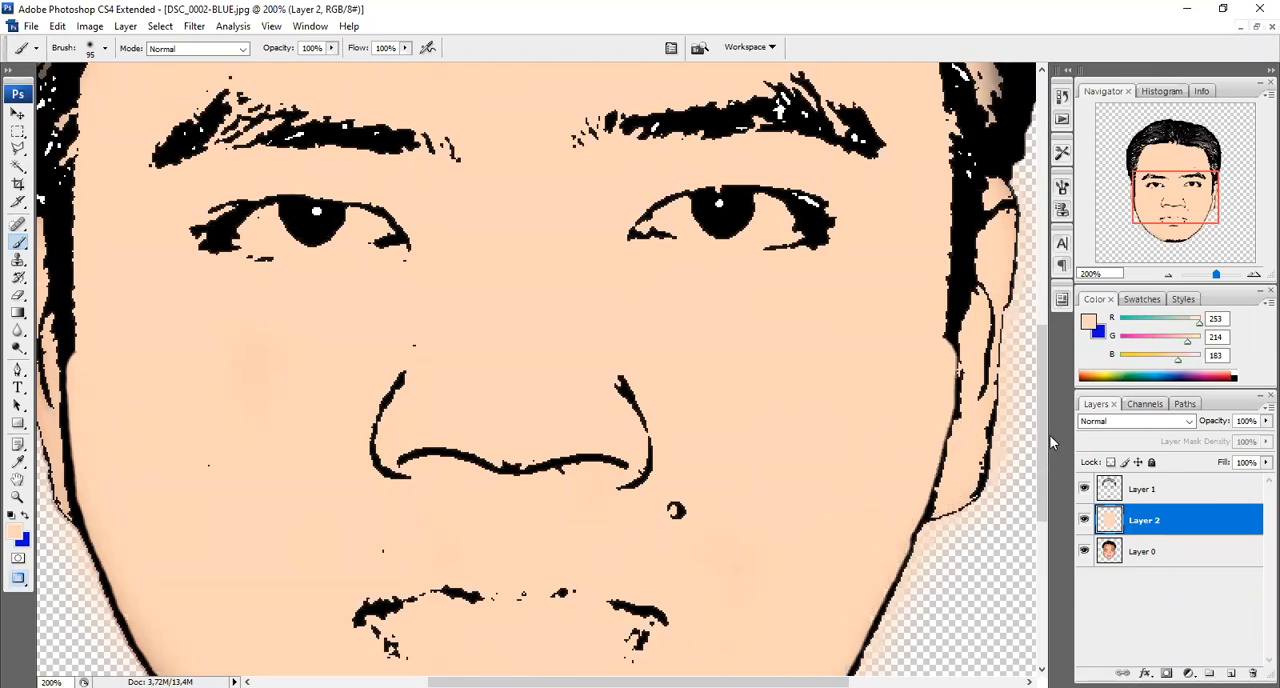
scroll(1043, 436, down, 5)
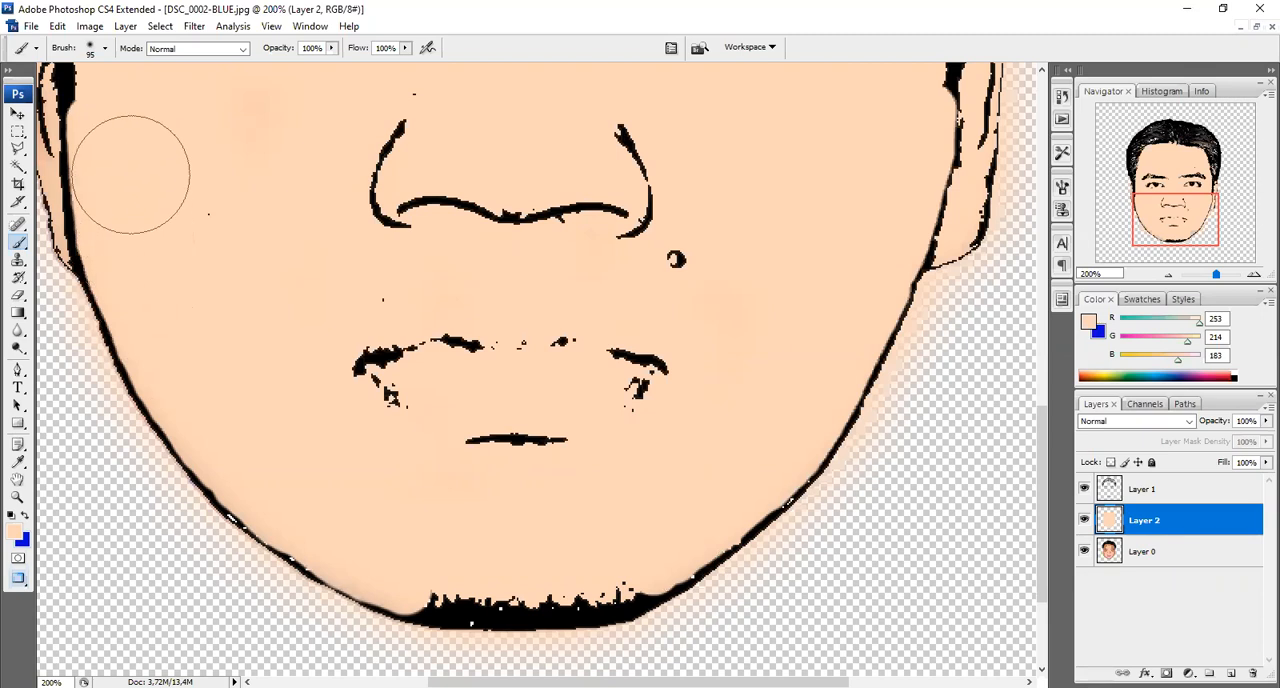
drag(708, 682, 575, 682)
drag(1045, 445, 1048, 369)
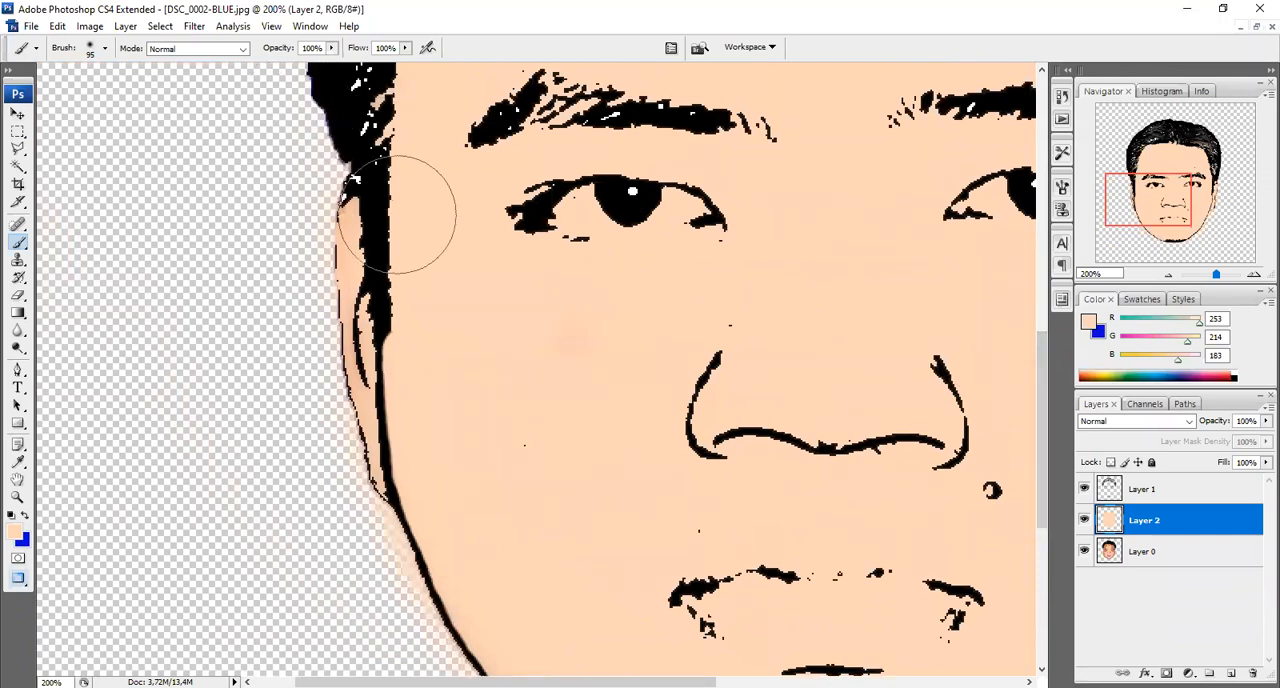
mouse_move(394, 258)
mouse_down()
mouse_move(420, 306)
mouse_move(405, 370)
mouse_move(452, 472)
mouse_up()
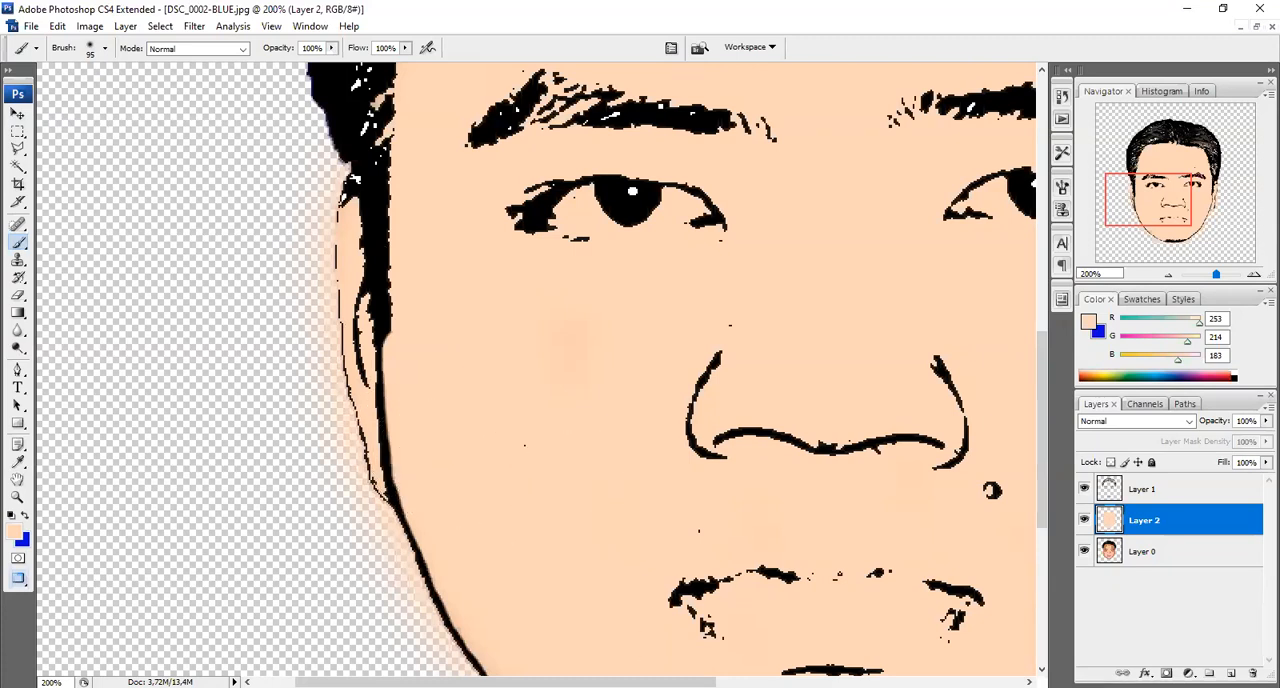
Erase the skin colour spilling outside the outline along the image's left ear and jaw down to the chin
drag(676, 682, 682, 682)
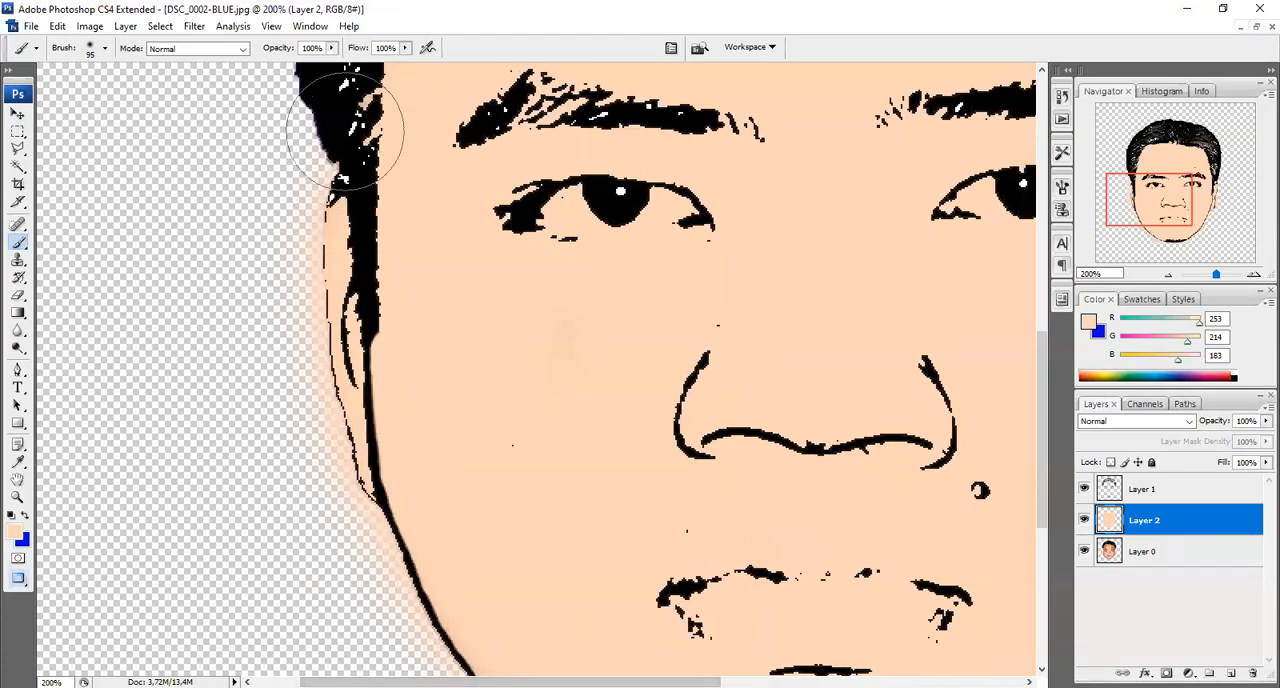
click(18, 294)
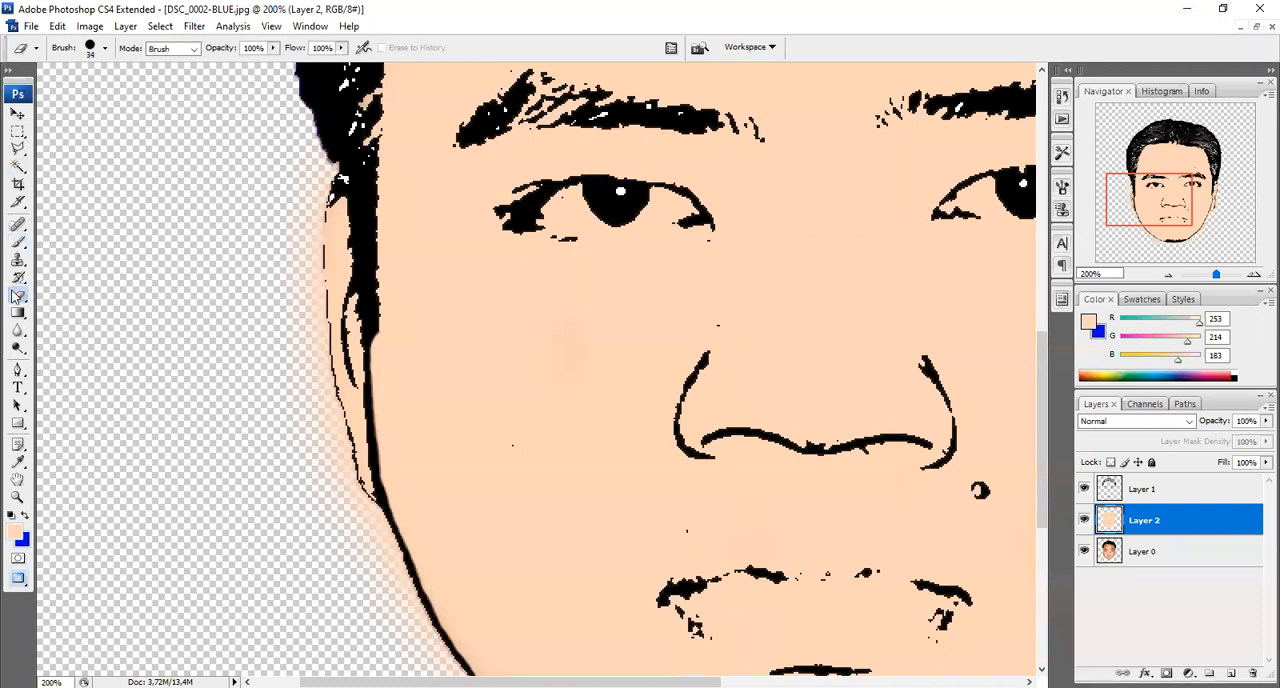
right_click(16, 296)
click(82, 294)
mouse_move(305, 175)
mouse_down()
mouse_move(287, 290)
mouse_move(295, 254)
mouse_move(300, 390)
mouse_move(304, 407)
mouse_move(308, 382)
mouse_move(329, 488)
mouse_move(383, 588)
mouse_up()
drag(1042, 388, 1042, 522)
mouse_move(356, 140)
mouse_down()
mouse_move(363, 126)
mouse_move(434, 269)
mouse_move(527, 368)
mouse_move(714, 466)
mouse_move(822, 477)
mouse_up()
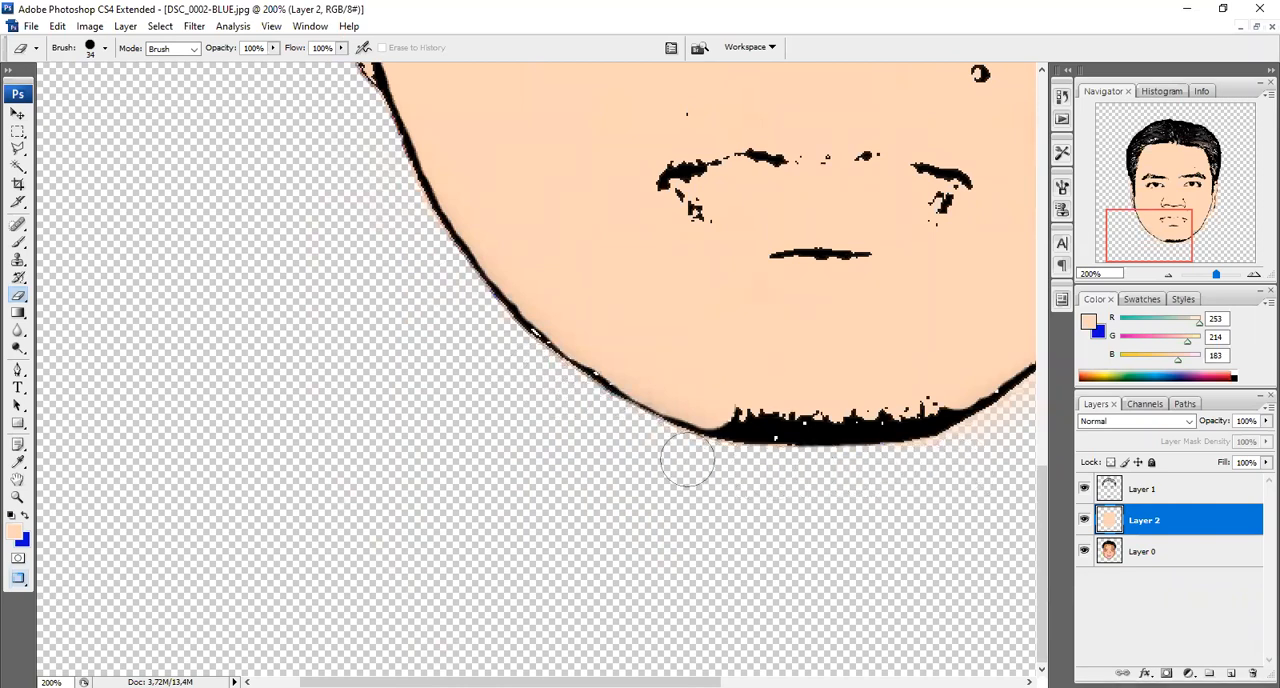
Erase the skin colour spilling outside the outline along the image's right ear and jaw and beneath the chin
drag(664, 682, 891, 682)
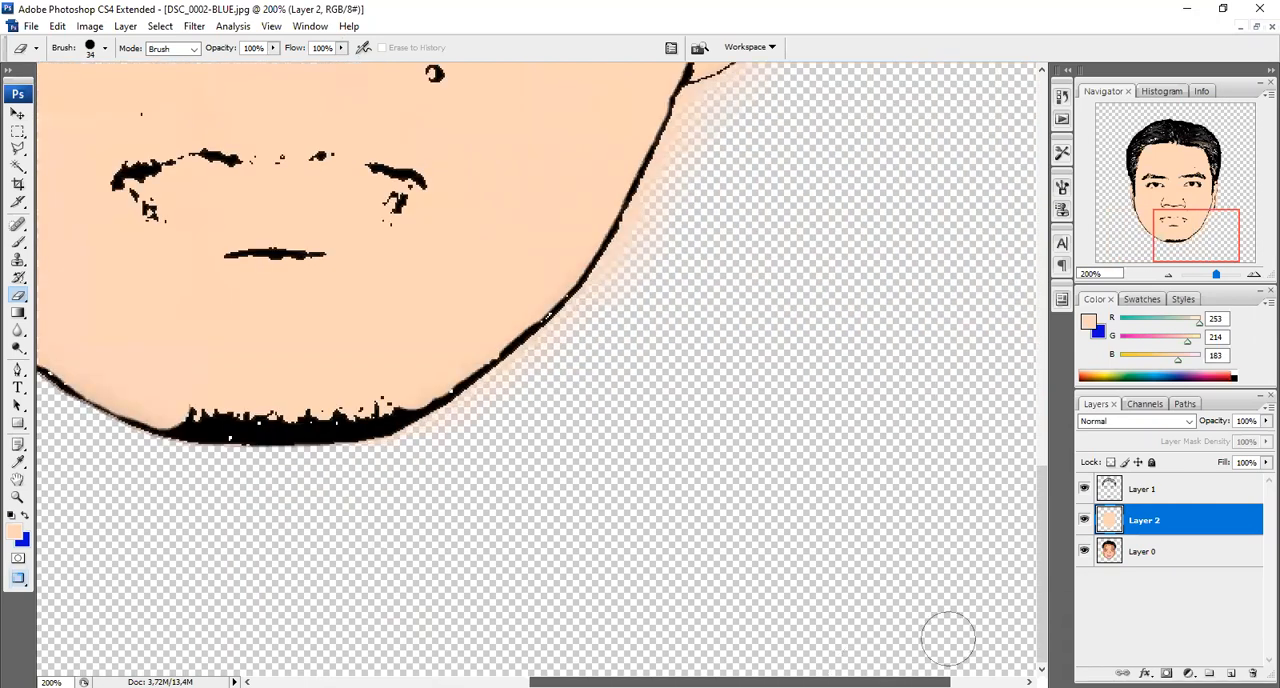
mouse_move(1042, 515)
mouse_down()
mouse_move(1054, 324)
mouse_move(1053, 344)
mouse_up()
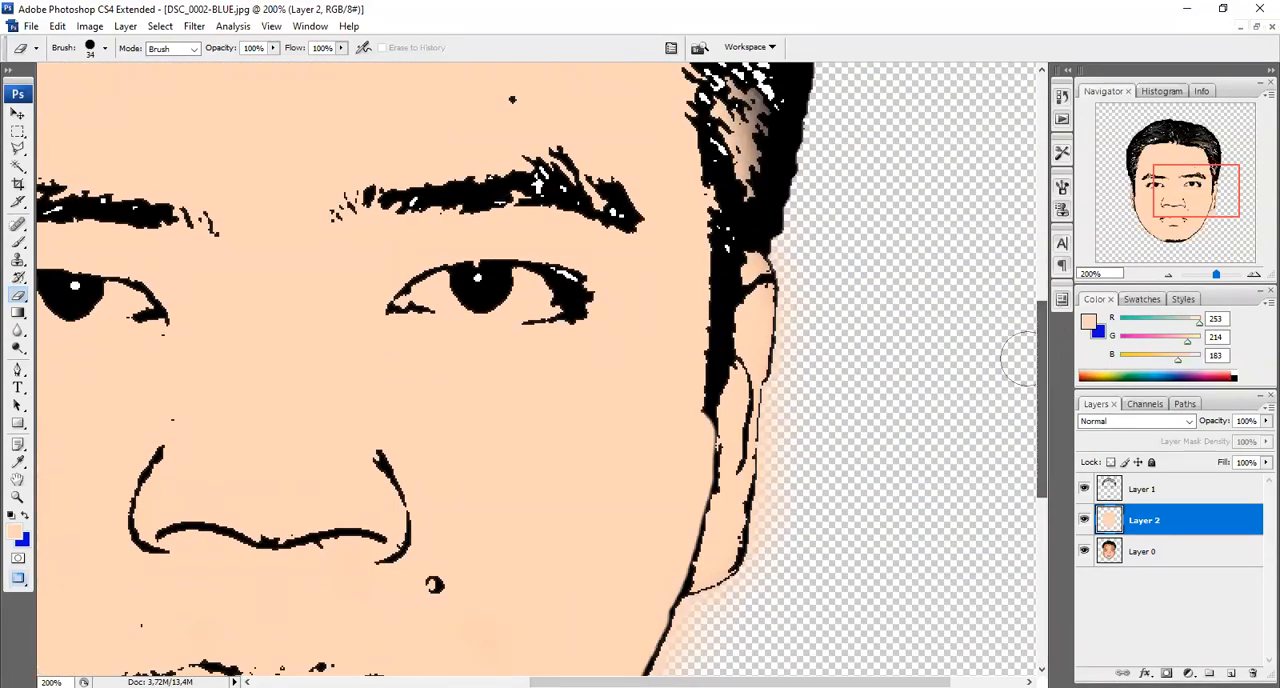
mouse_move(796, 249)
mouse_down()
mouse_move(803, 356)
mouse_move(782, 411)
mouse_move(785, 499)
mouse_move(767, 582)
mouse_move(782, 516)
mouse_up()
drag(1046, 417, 1046, 487)
mouse_move(770, 367)
mouse_down()
mouse_move(698, 410)
mouse_move(601, 615)
mouse_move(571, 641)
mouse_up()
drag(1040, 449, 1040, 555)
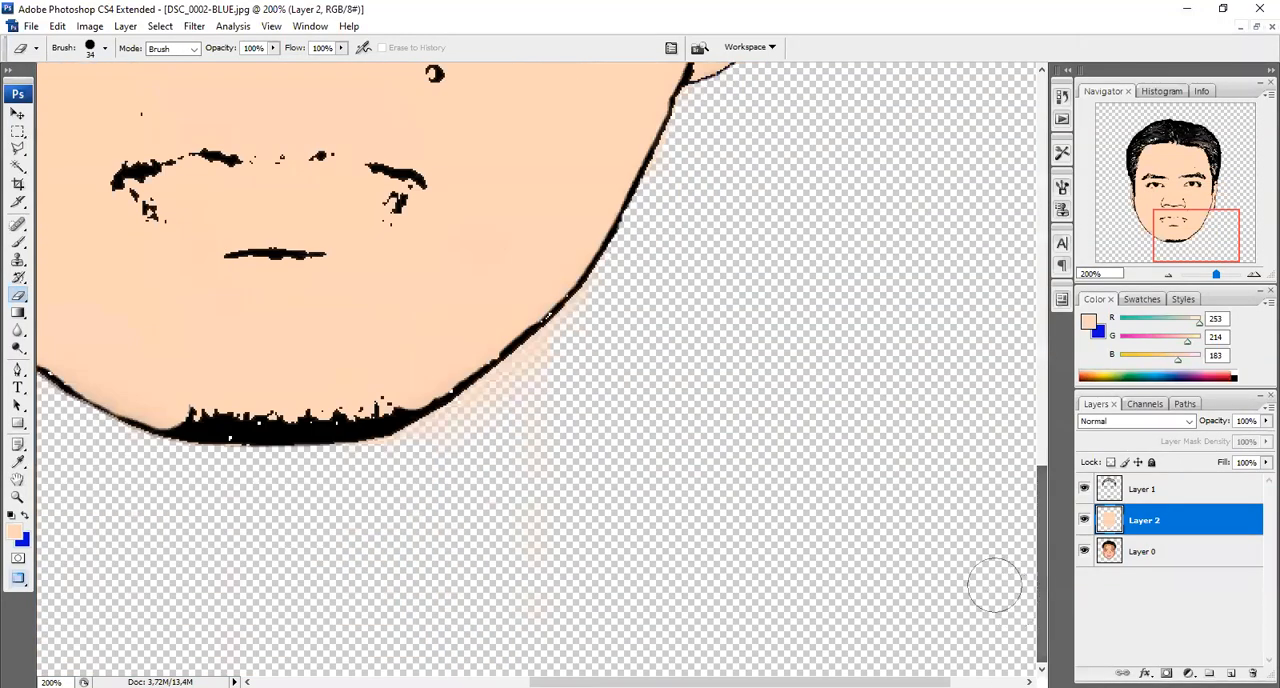
mouse_move(595, 260)
mouse_down()
mouse_move(621, 282)
mouse_move(587, 329)
mouse_move(446, 435)
mouse_move(367, 470)
mouse_move(234, 479)
mouse_up()
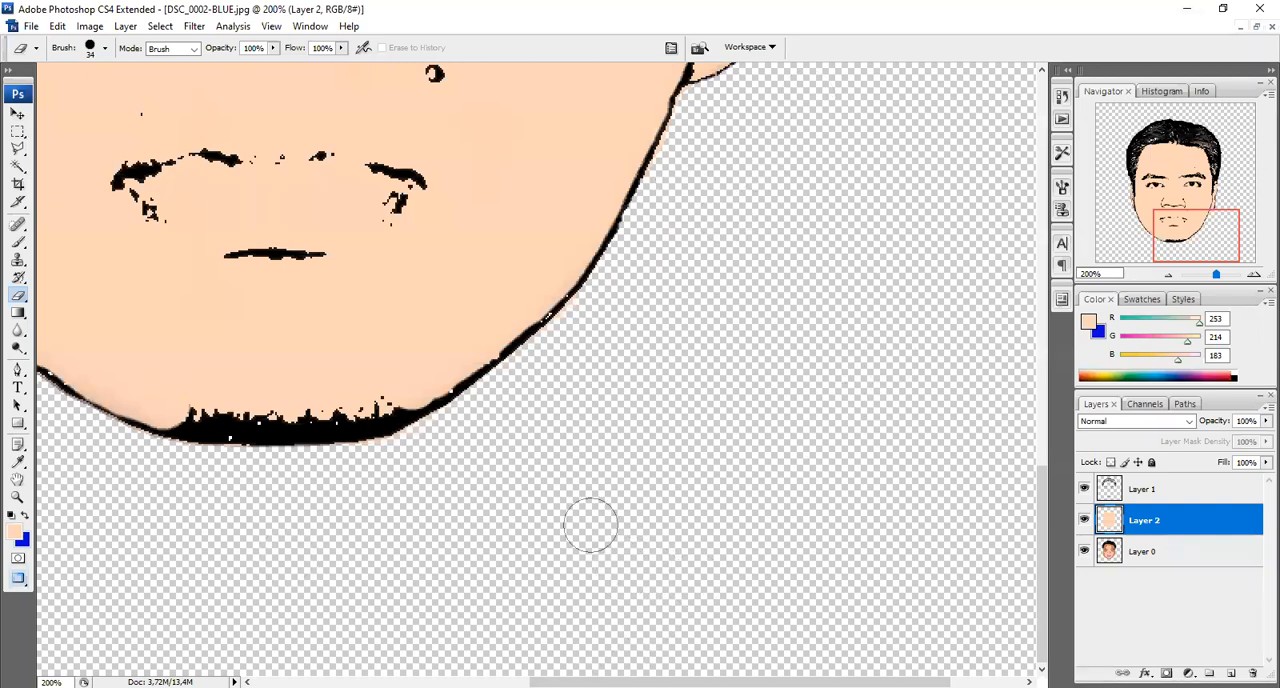
Add another empty layer in Normal mode at 100% opacity directly above the skin-colour layer
click(18, 113)
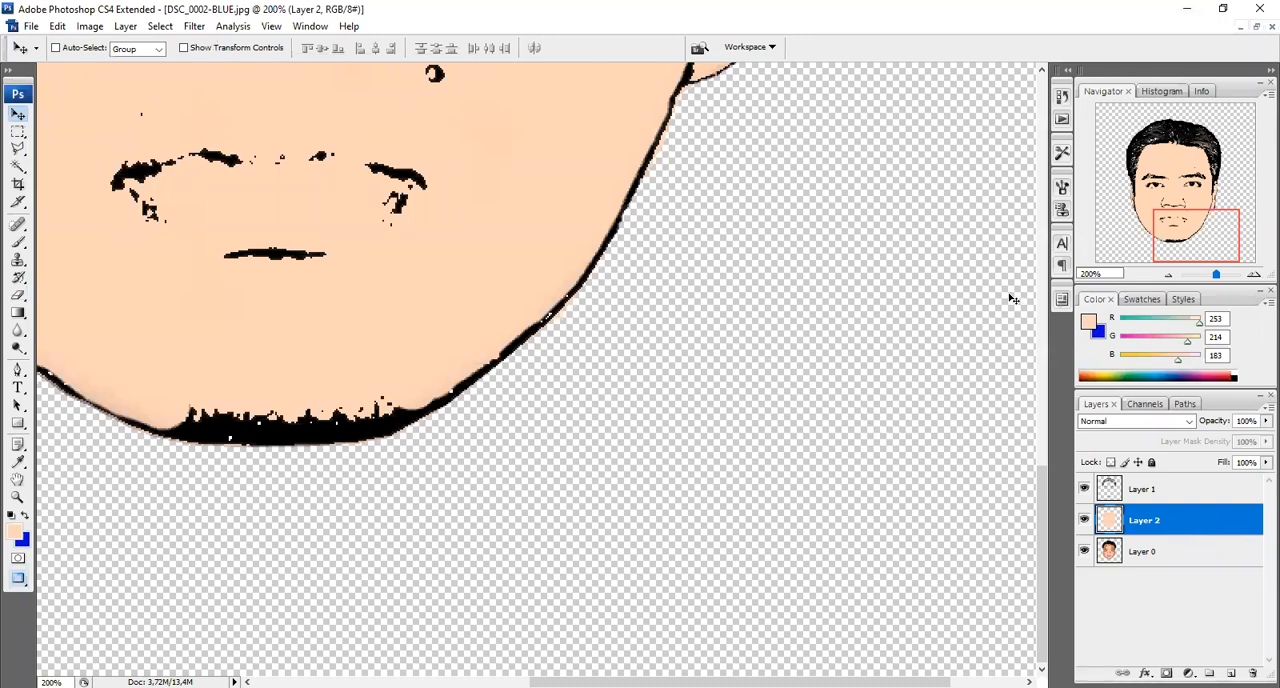
drag(1046, 508, 1050, 268)
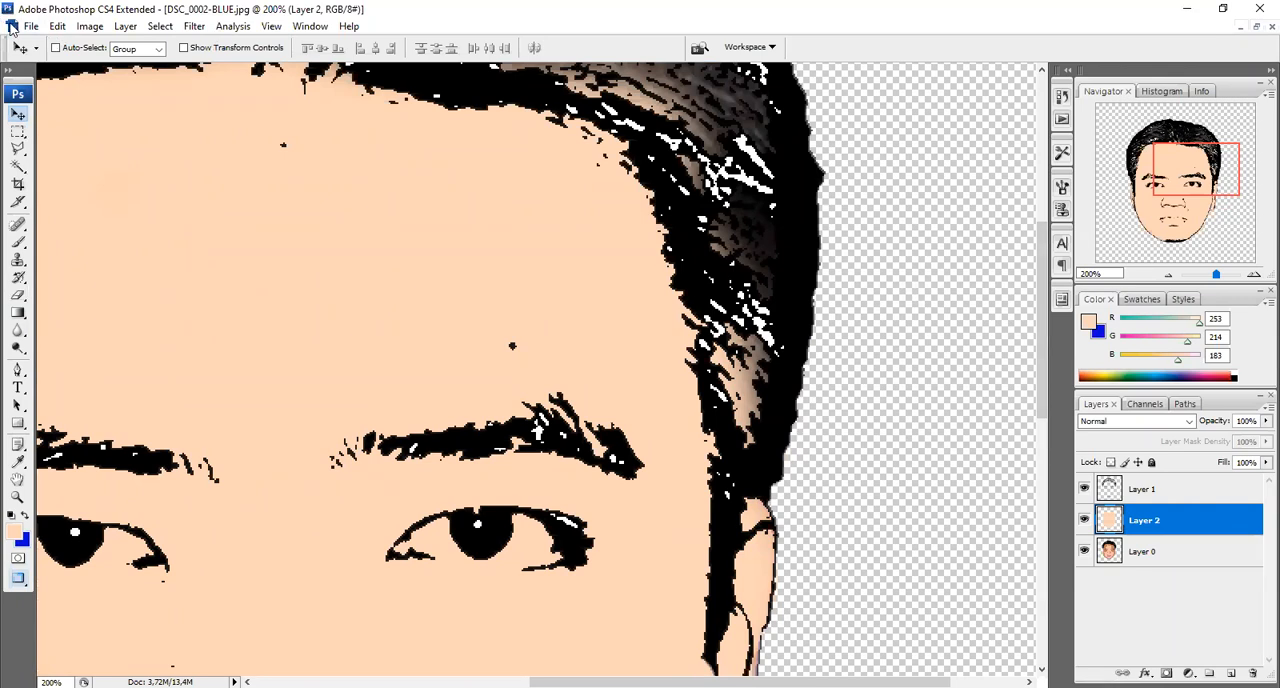
click(127, 27)
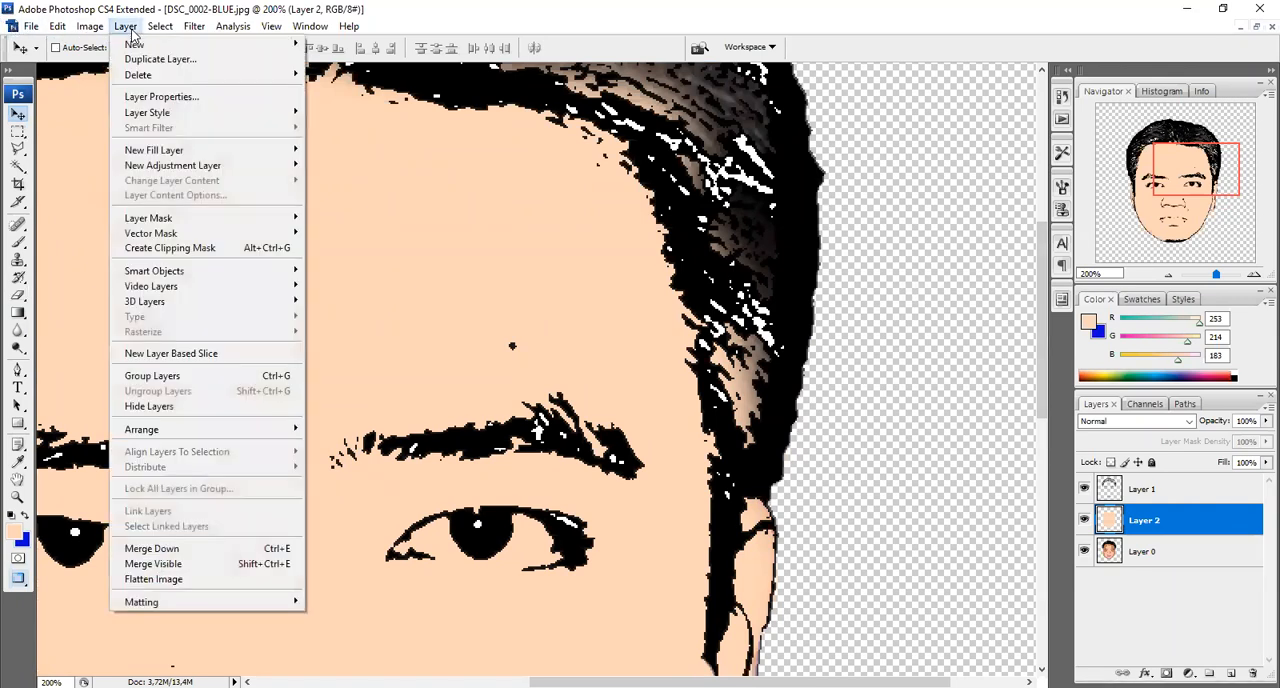
mouse_move(280, 44)
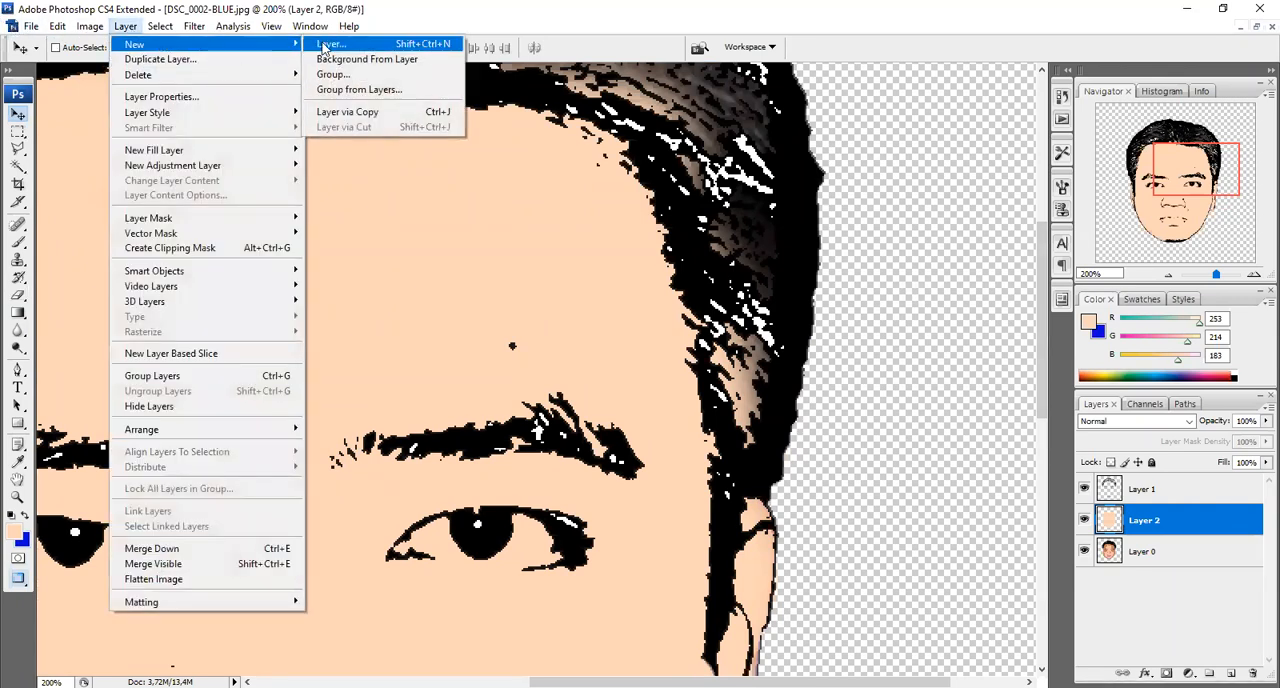
click(330, 44)
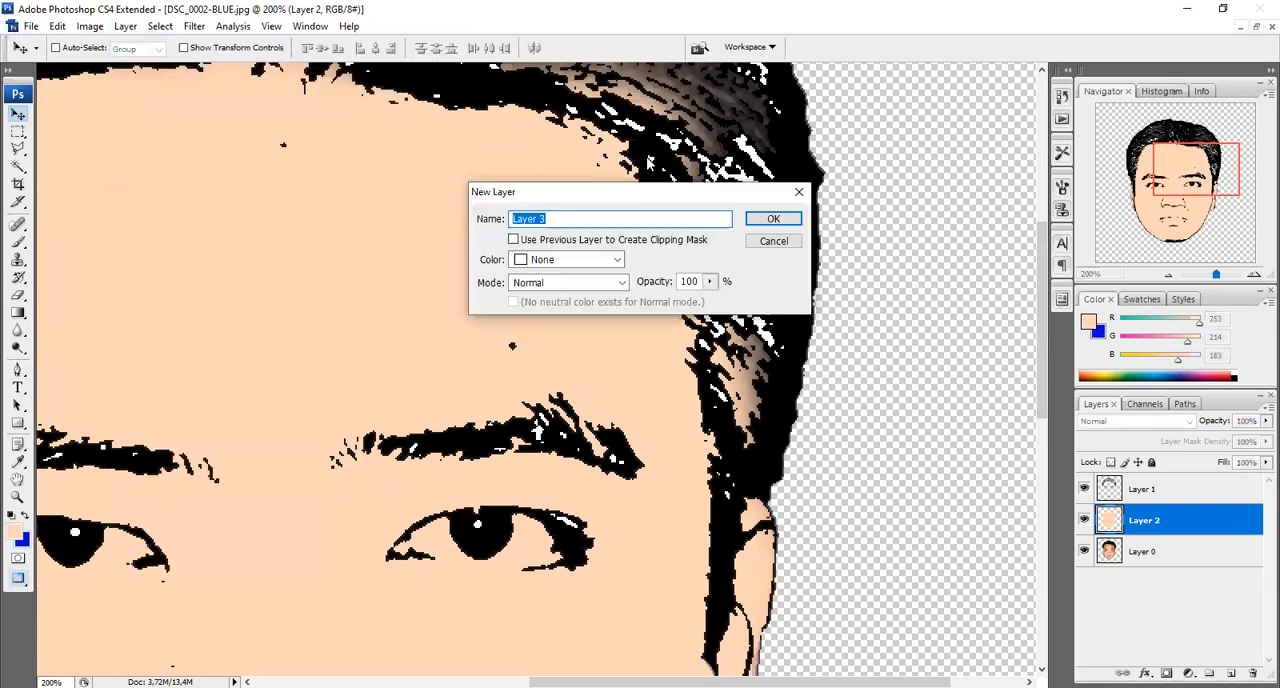
click(765, 219)
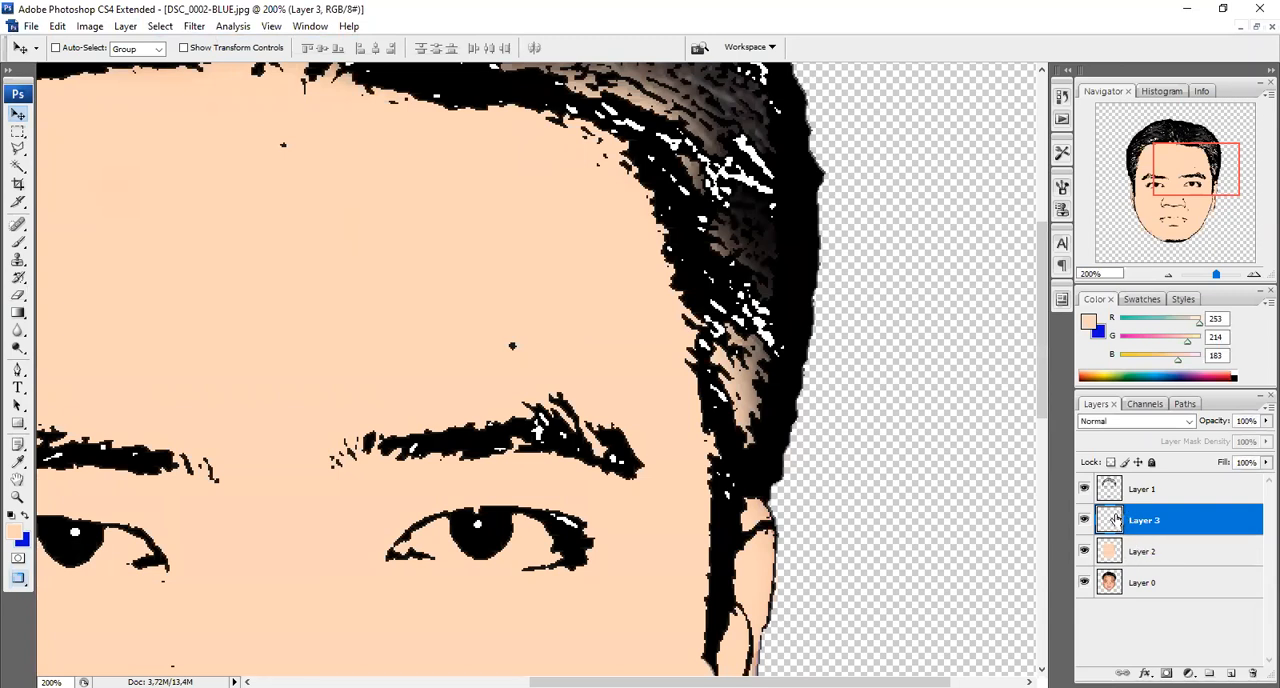
Hide the skin-colour layer Layer 2 so the photo's facial details show beneath the line art
drag(1038, 395, 1038, 545)
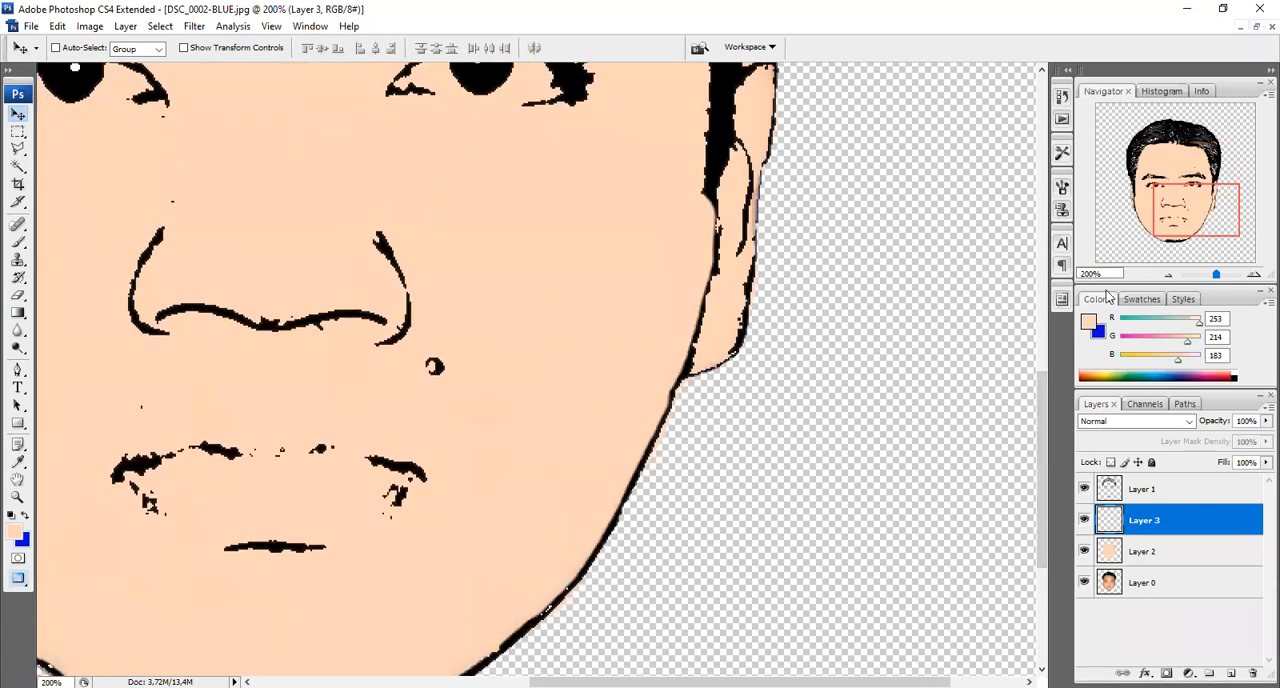
drag(1046, 415, 1048, 346)
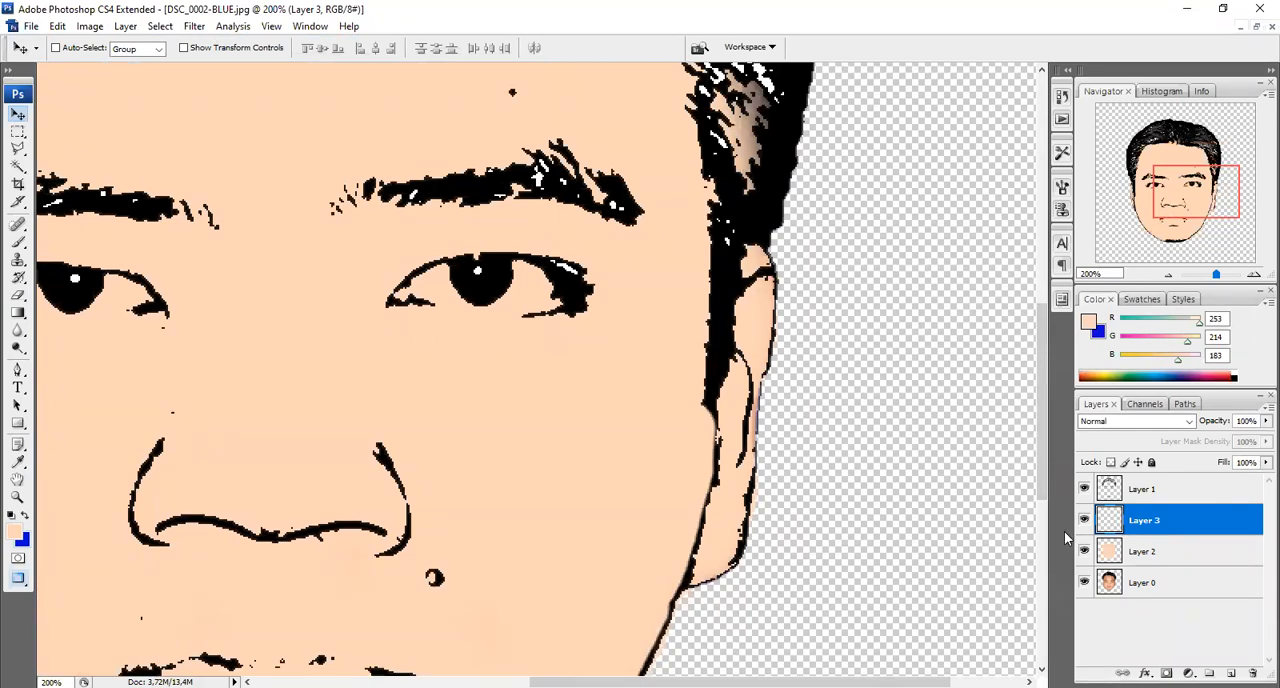
click(1156, 555)
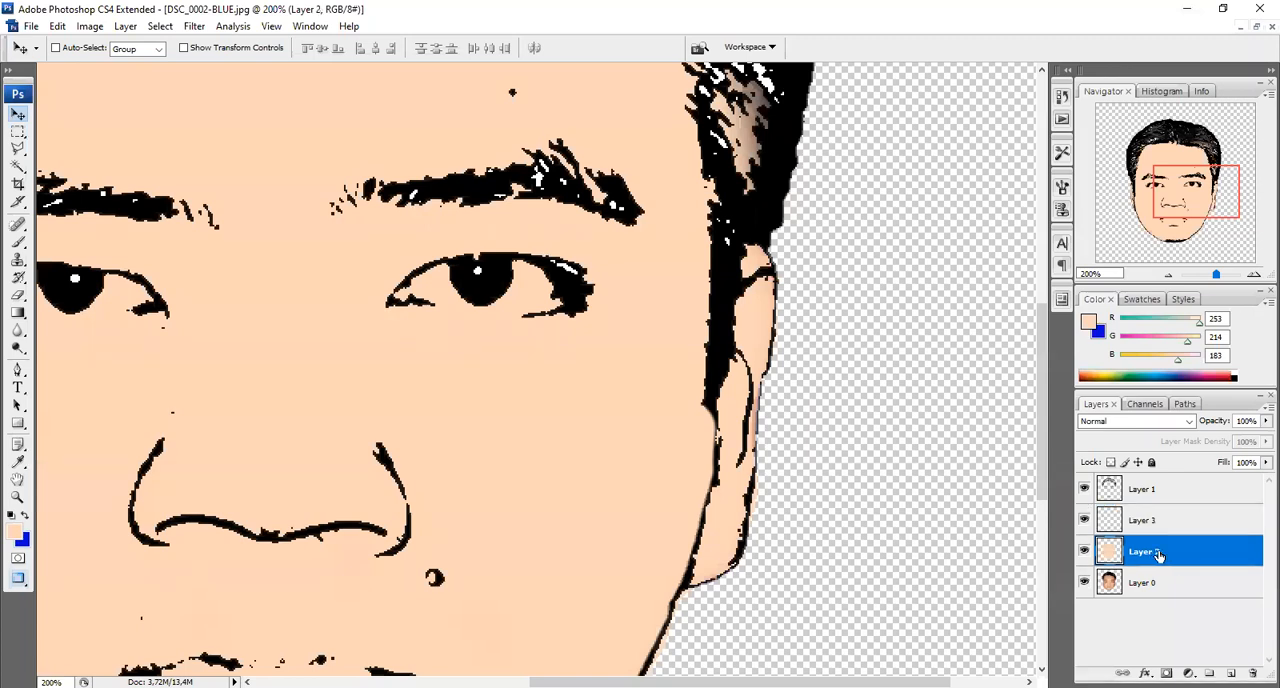
click(1084, 552)
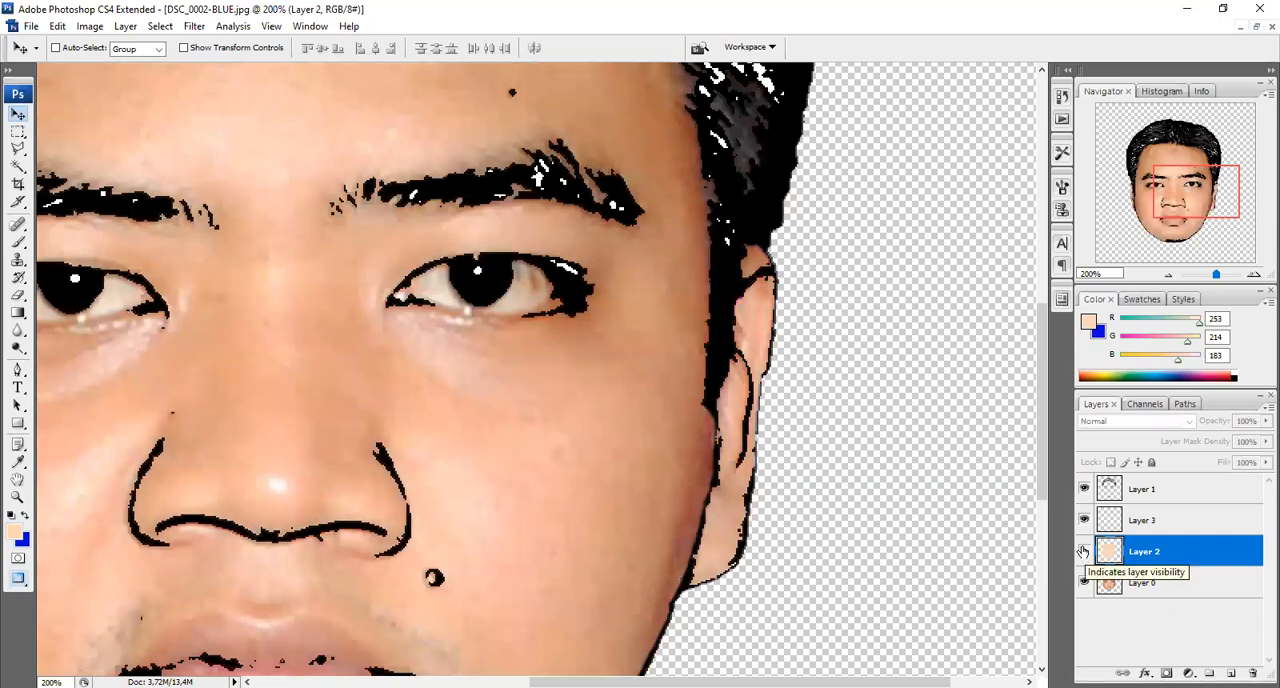
Sample the lip colour from the photo as the foreground colour, RGB 205, 141, 129
drag(1040, 373, 1057, 436)
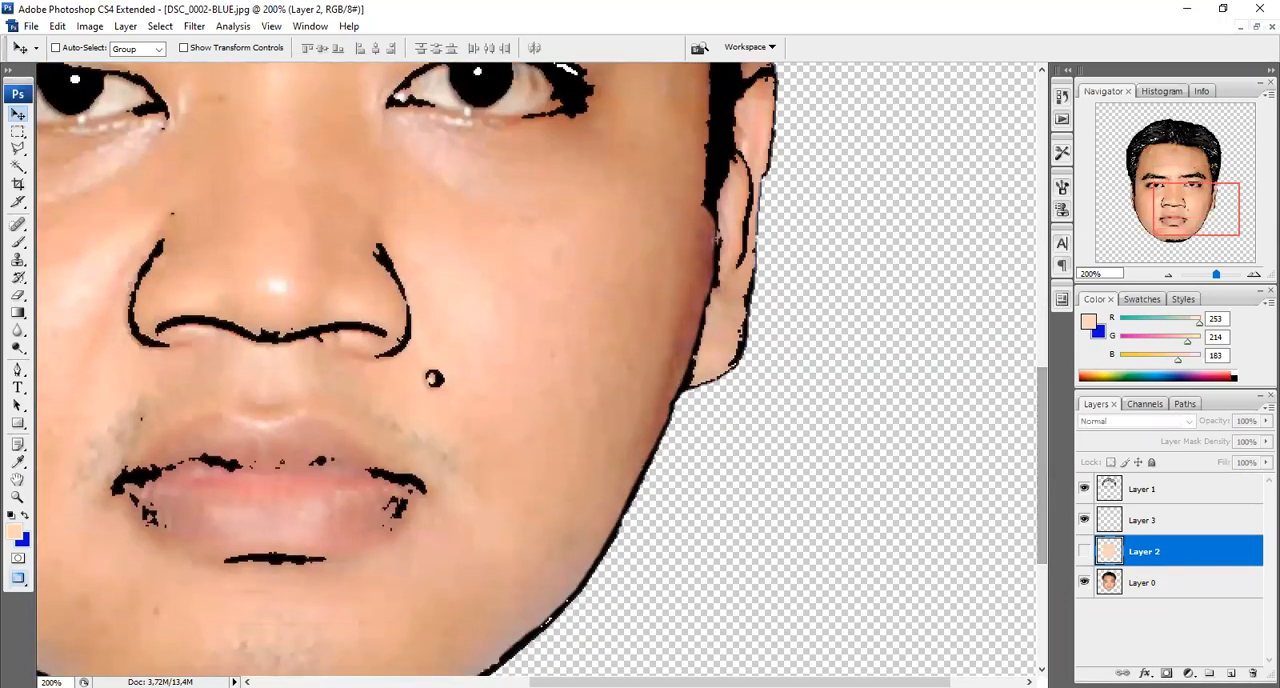
drag(740, 681, 609, 681)
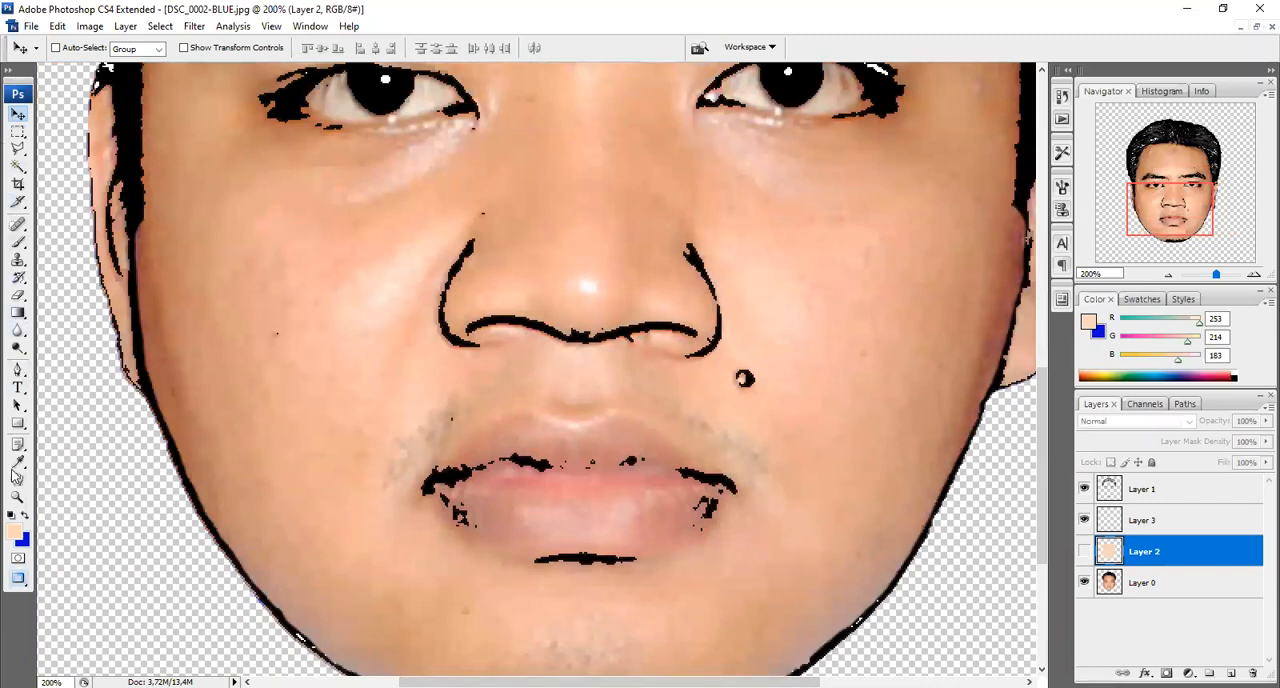
click(18, 468)
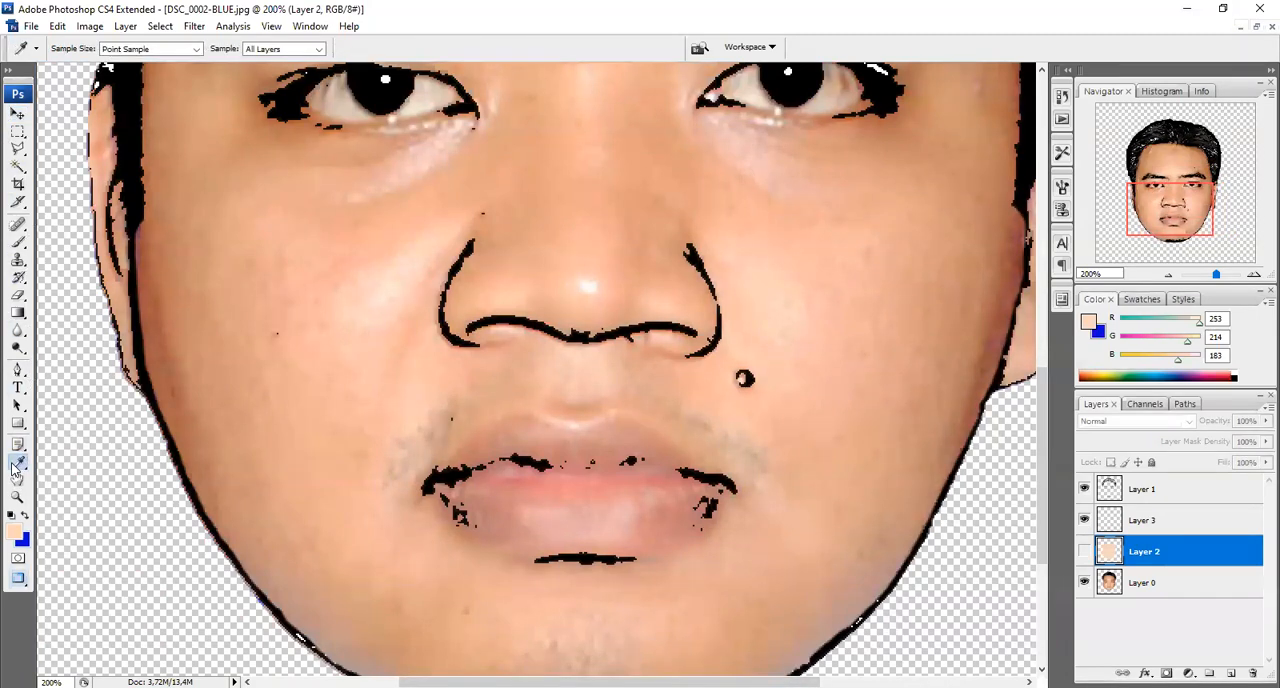
drag(18, 468, 86, 475)
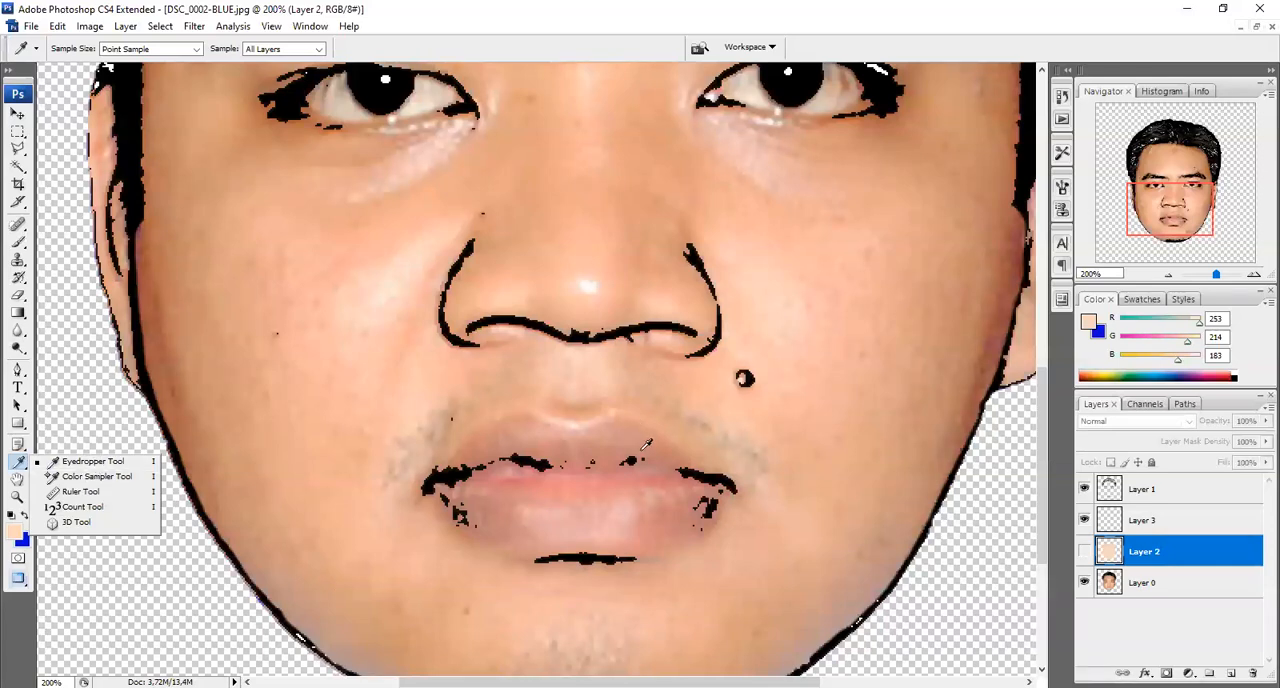
click(212, 337)
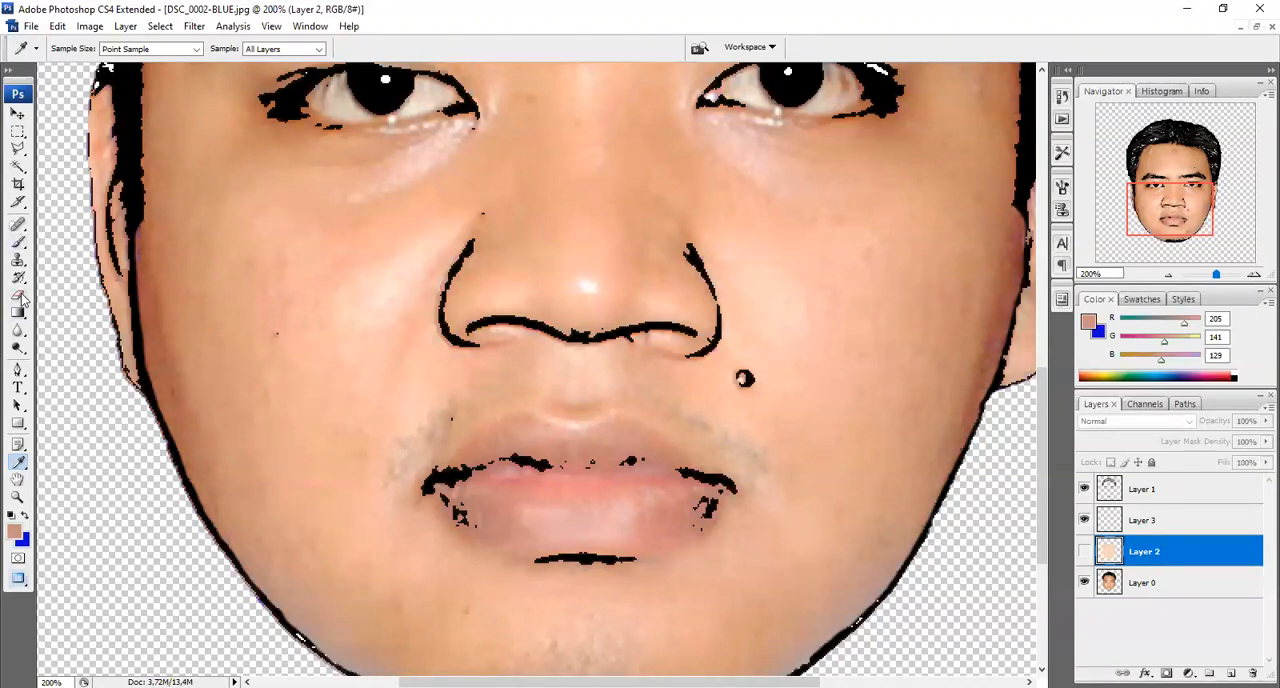
click(18, 242)
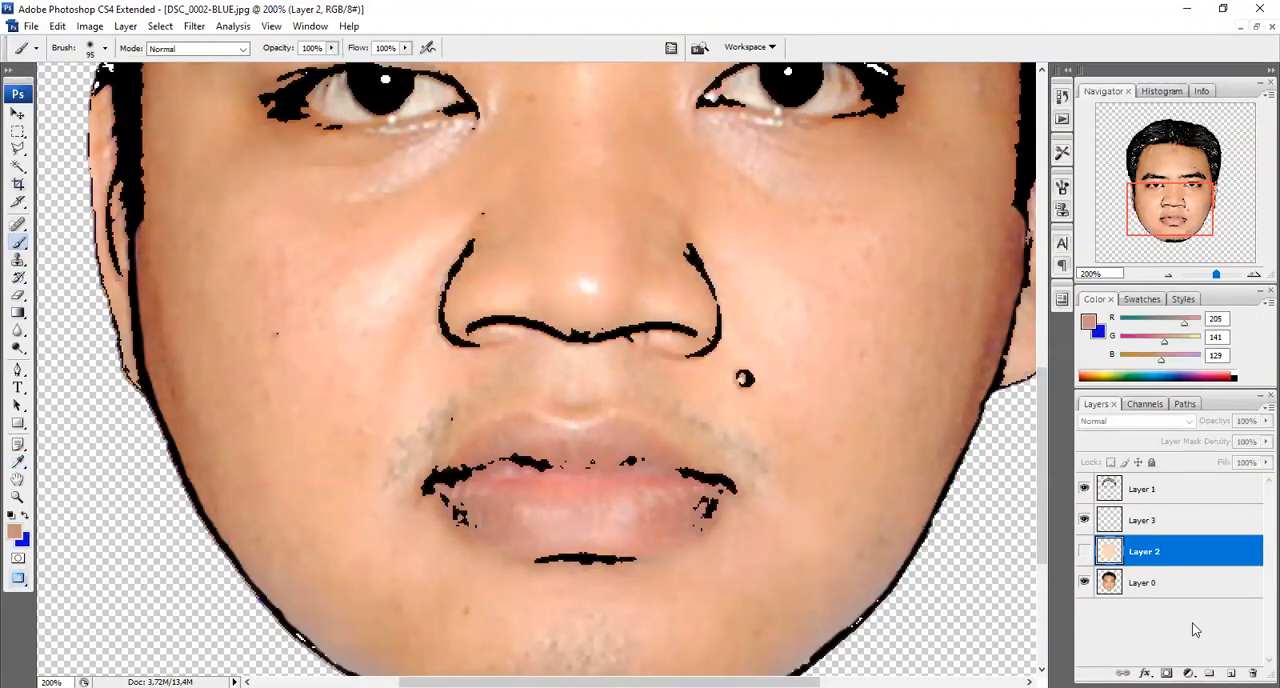
click(1111, 522)
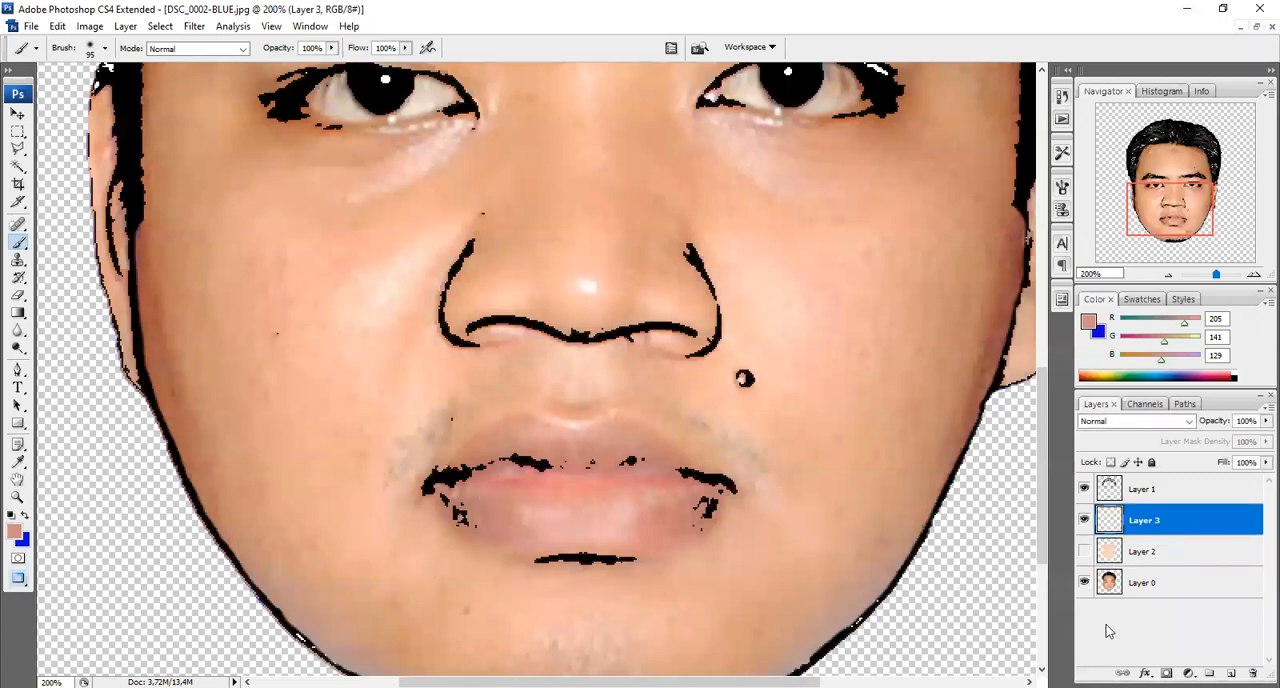
With the photo layer Layer 0 active, resample the lips as the foreground colour, RGB 207, 149, 135
click(1112, 588)
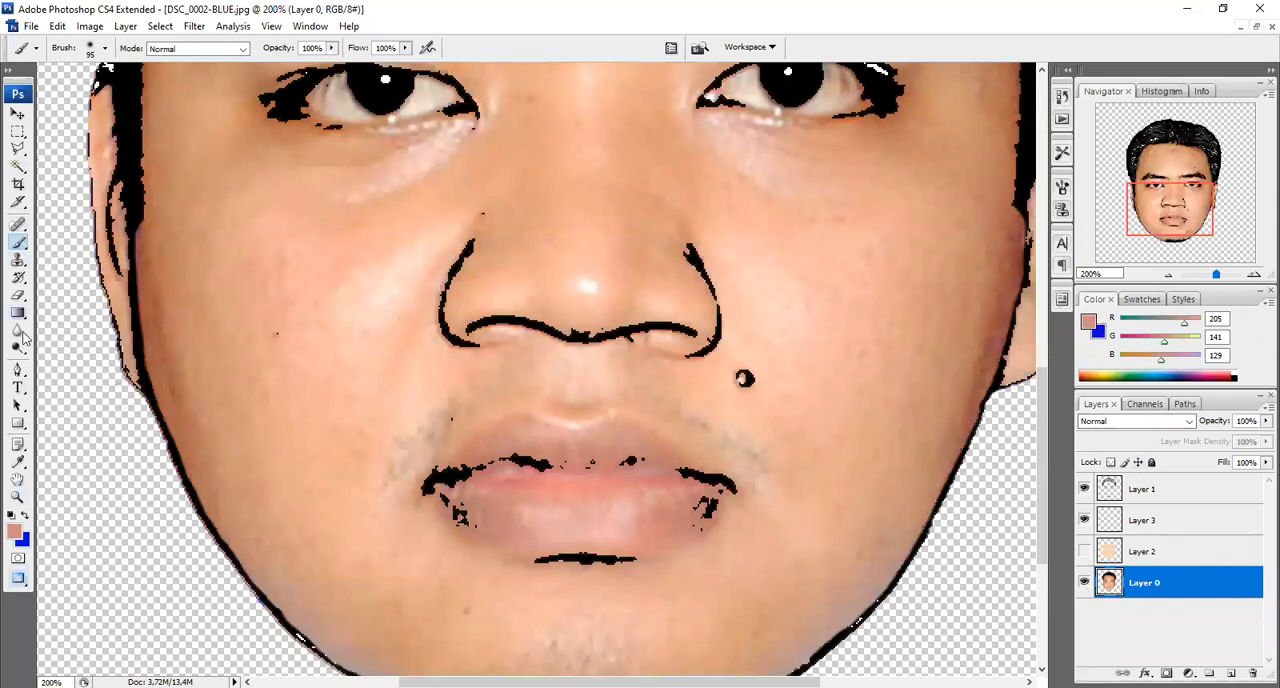
click(19, 464)
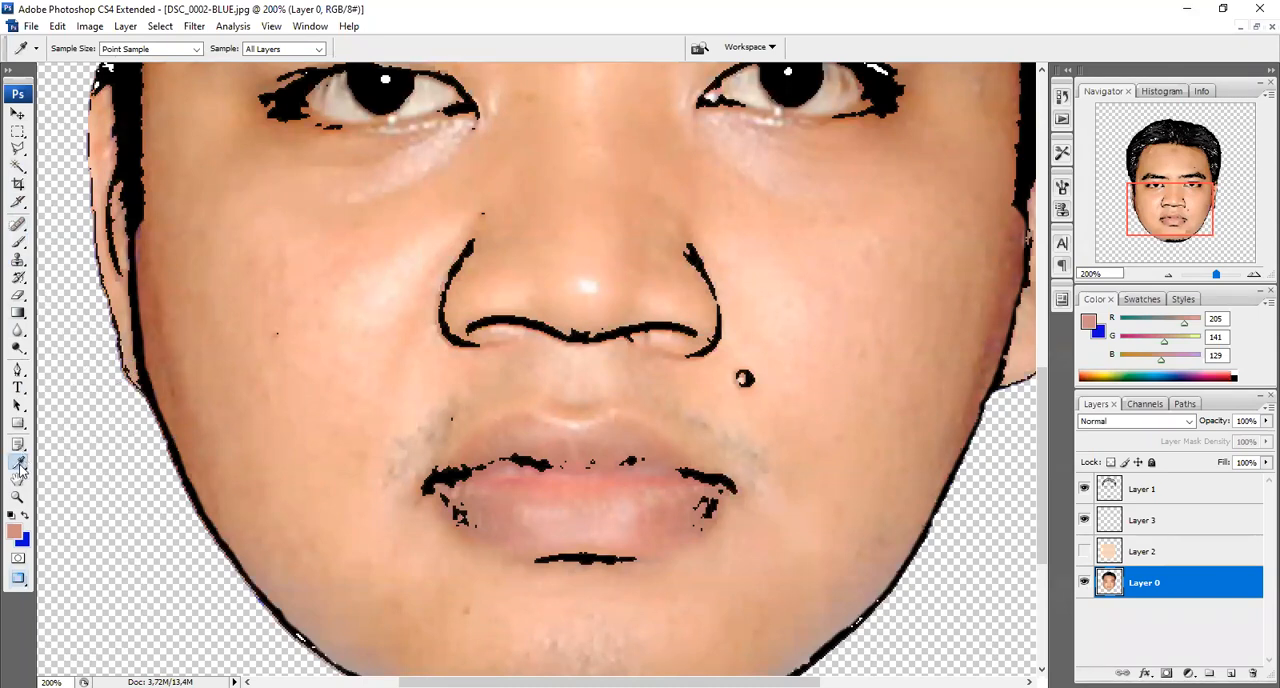
right_click(19, 466)
click(82, 418)
Paint both lips on Layer 3 in the sampled lip colour with a 48 px brush at 0% hardness
click(1116, 521)
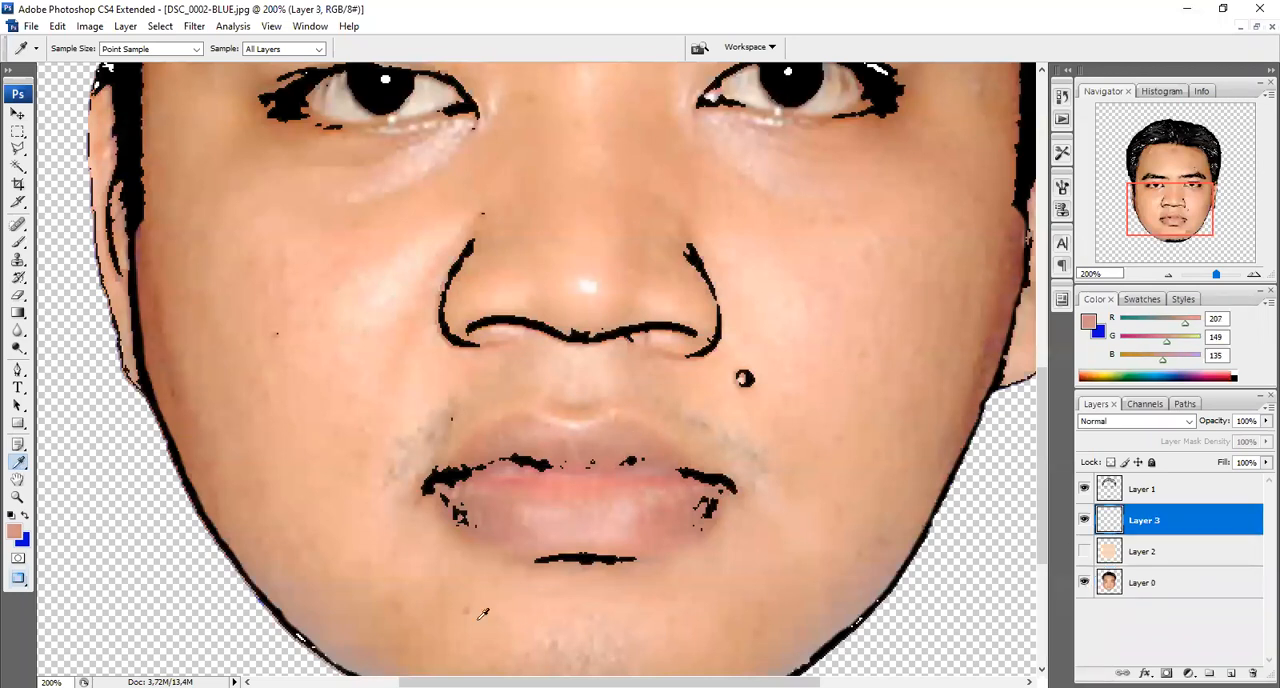
click(24, 245)
right_click(24, 245)
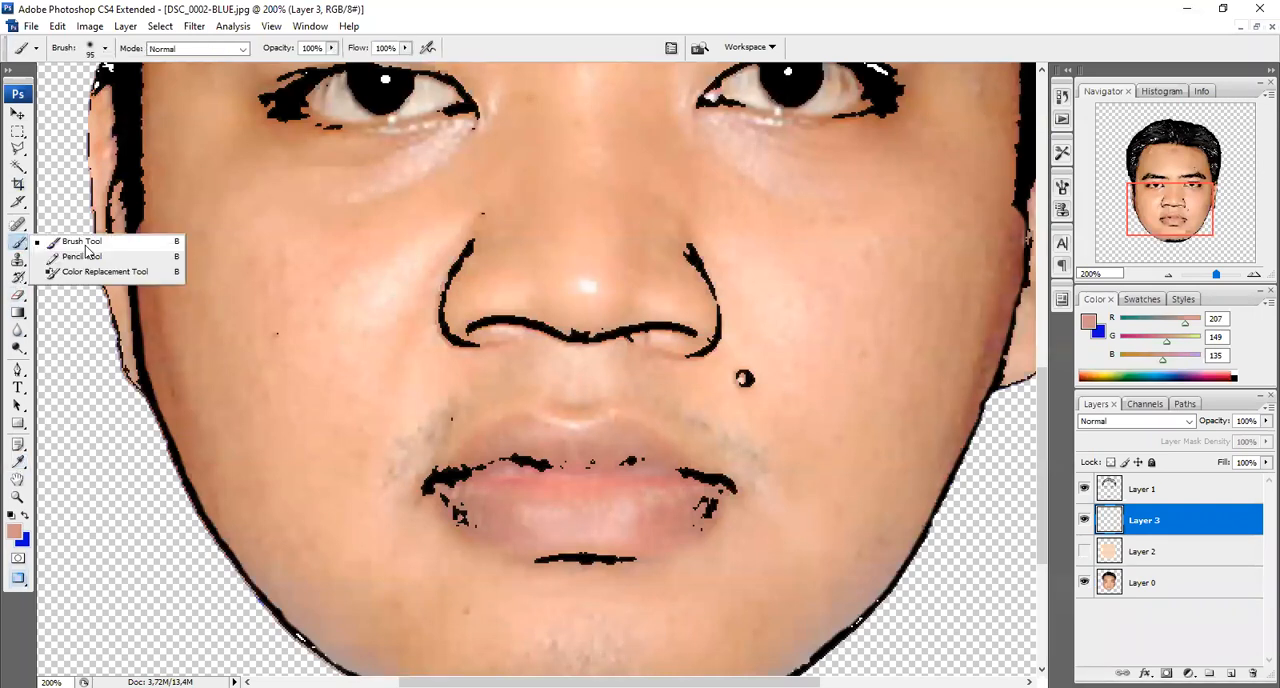
click(106, 48)
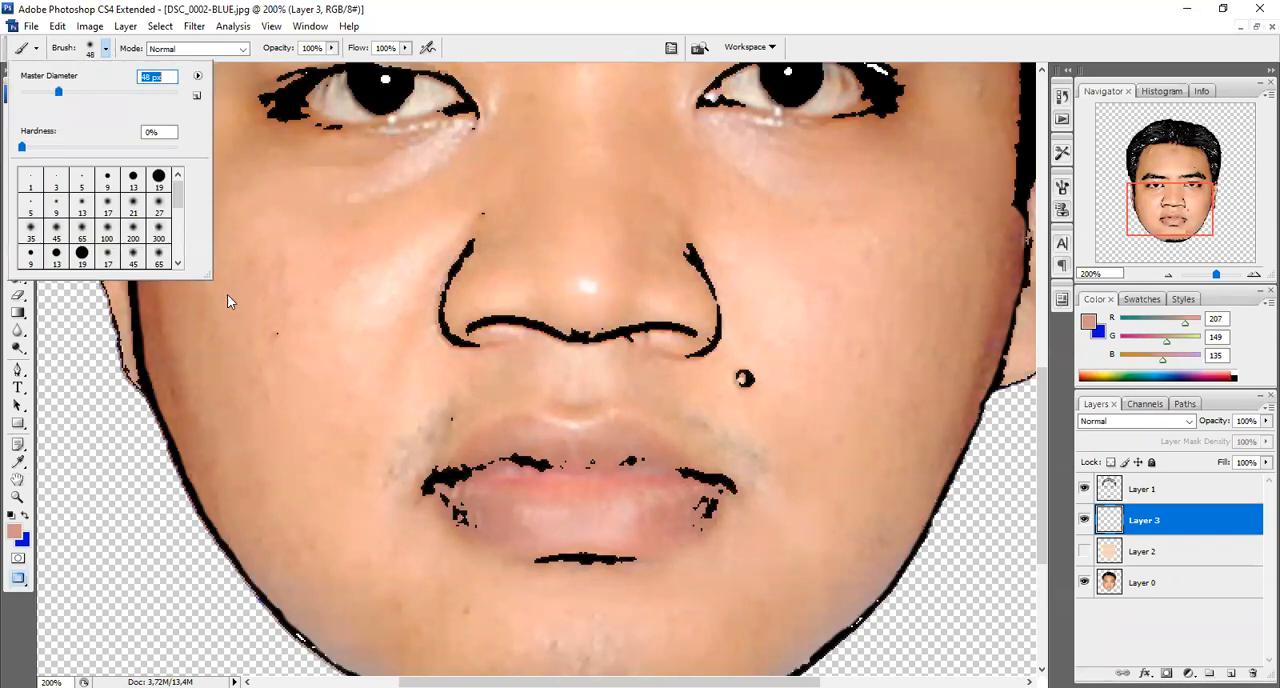
mouse_move(468, 487)
mouse_down()
mouse_move(526, 446)
mouse_move(577, 466)
mouse_move(624, 455)
mouse_move(678, 483)
mouse_move(684, 512)
mouse_move(573, 529)
mouse_move(467, 501)
mouse_move(505, 485)
mouse_move(663, 498)
mouse_move(564, 490)
mouse_move(518, 446)
mouse_move(491, 450)
mouse_move(462, 485)
mouse_move(506, 443)
mouse_move(595, 468)
mouse_up()
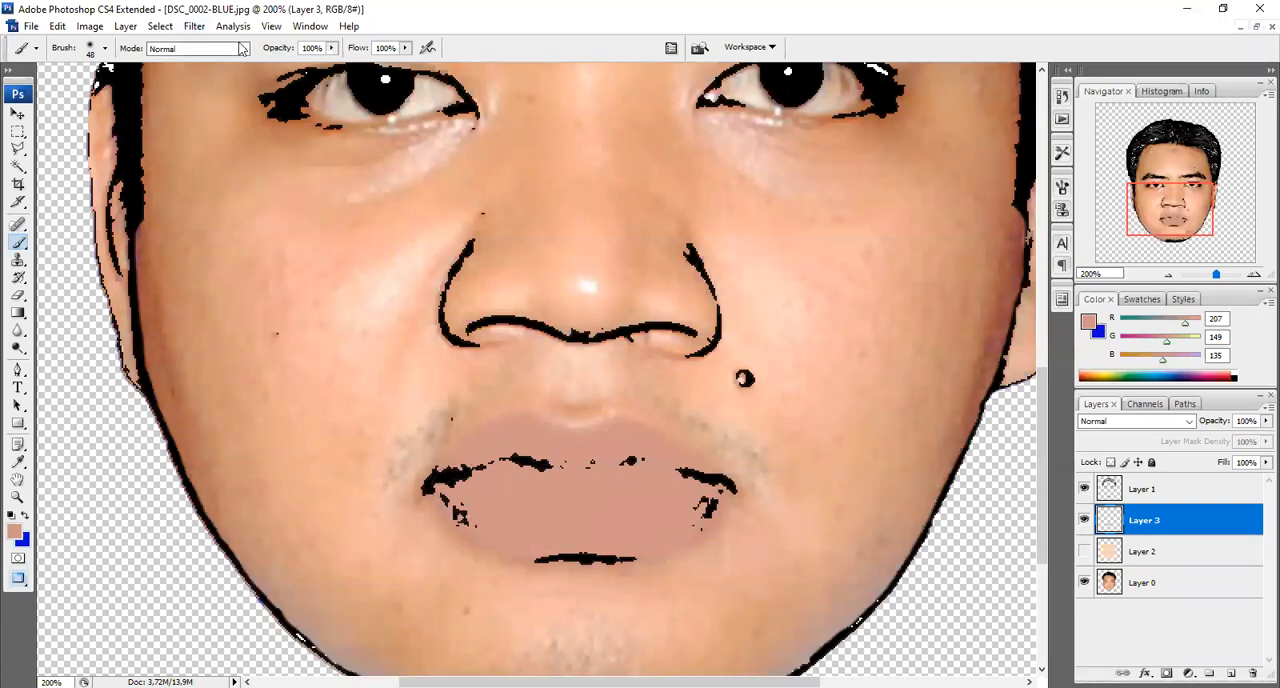
Reduce the brush to 19 px and set the foreground colour to white for the eyes
click(104, 49)
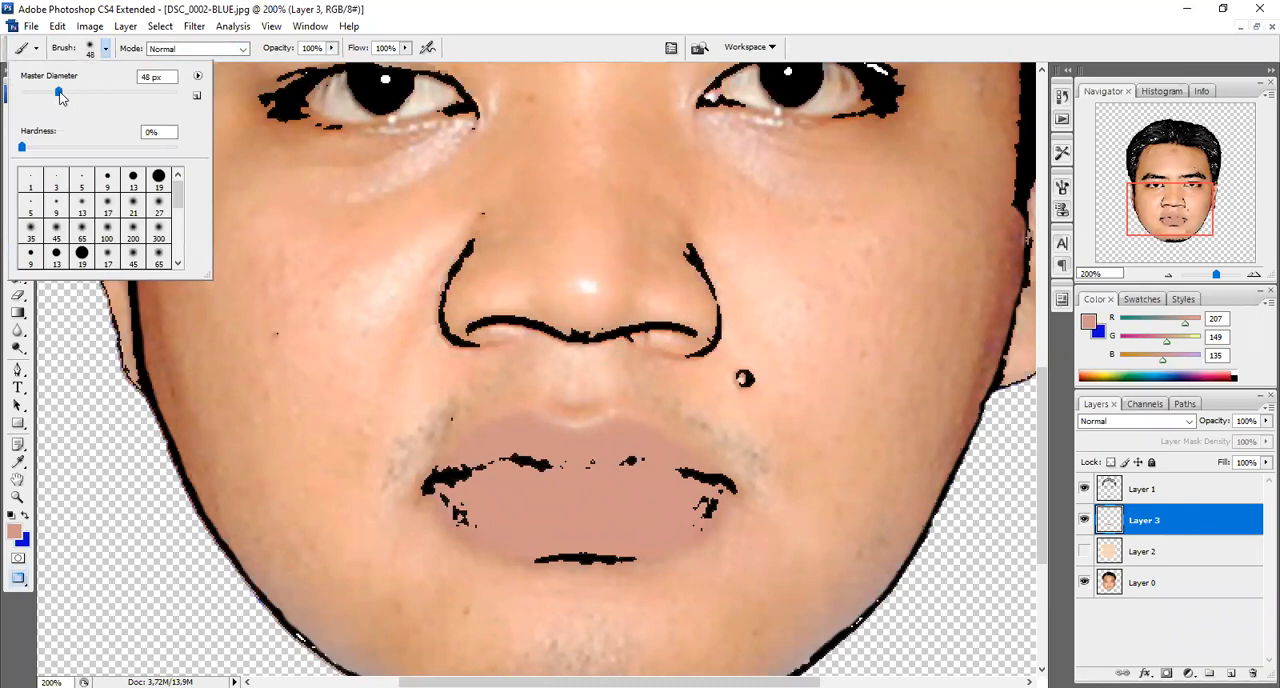
drag(59, 93, 43, 92)
key(Return)
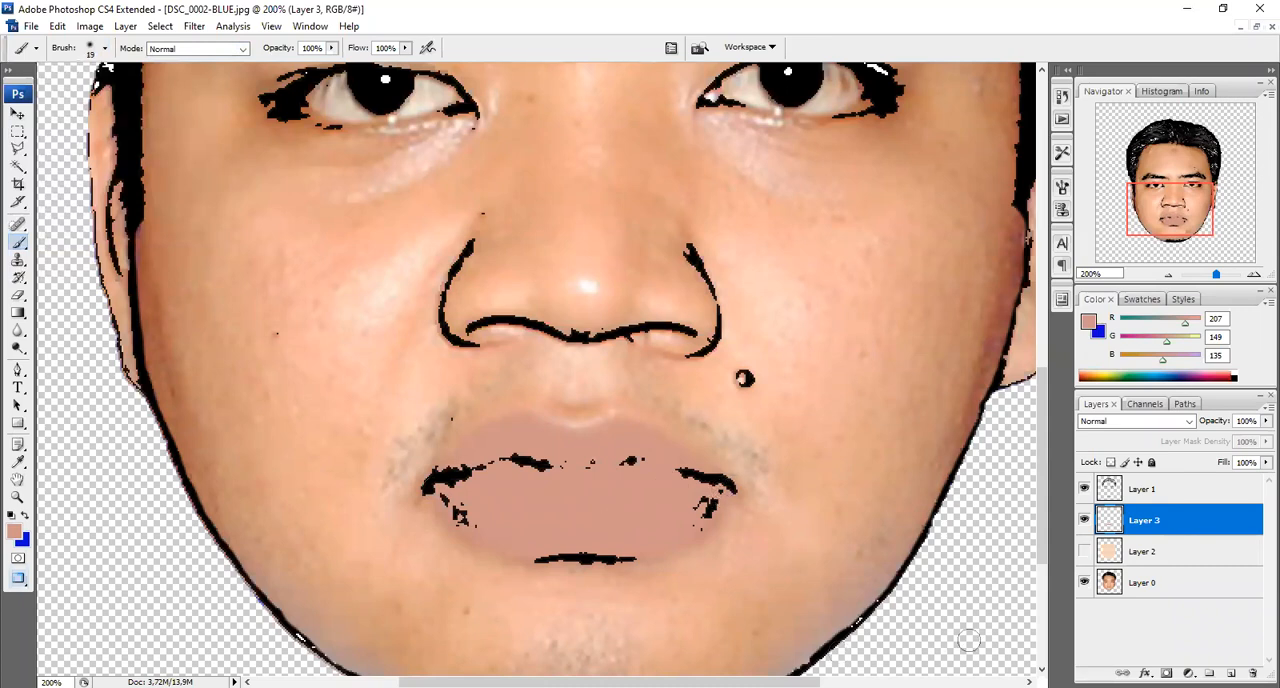
drag(1041, 518, 1048, 408)
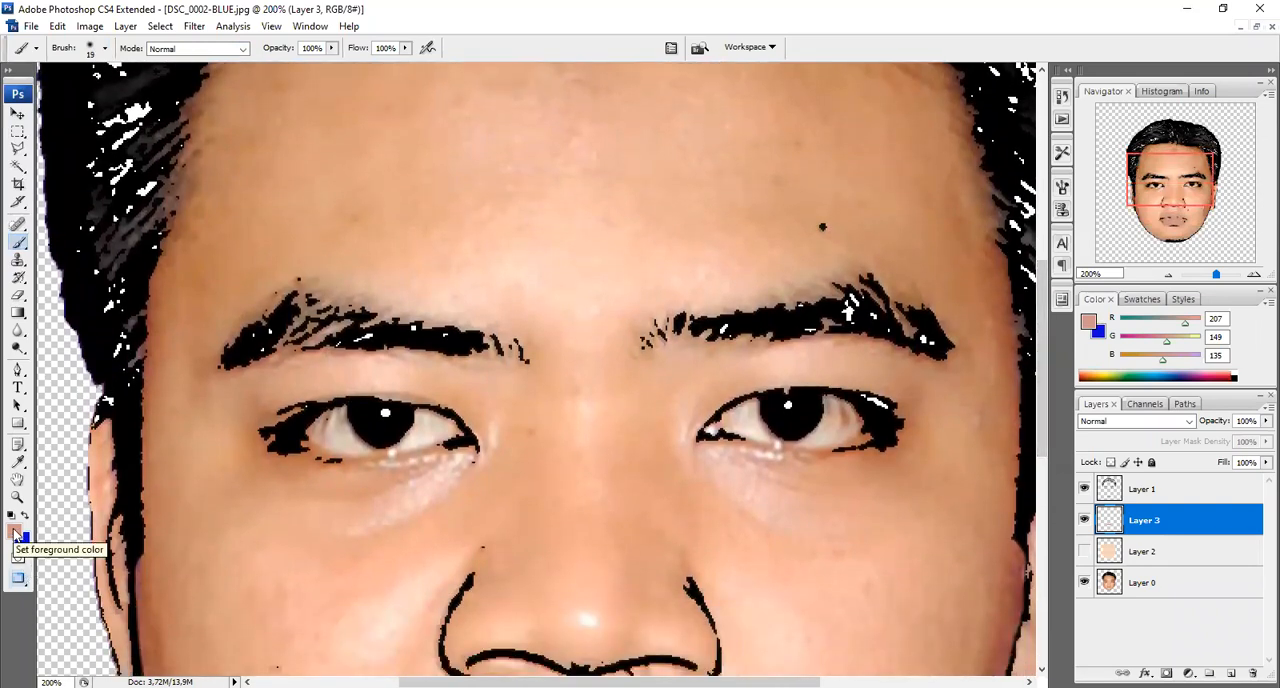
click(14, 535)
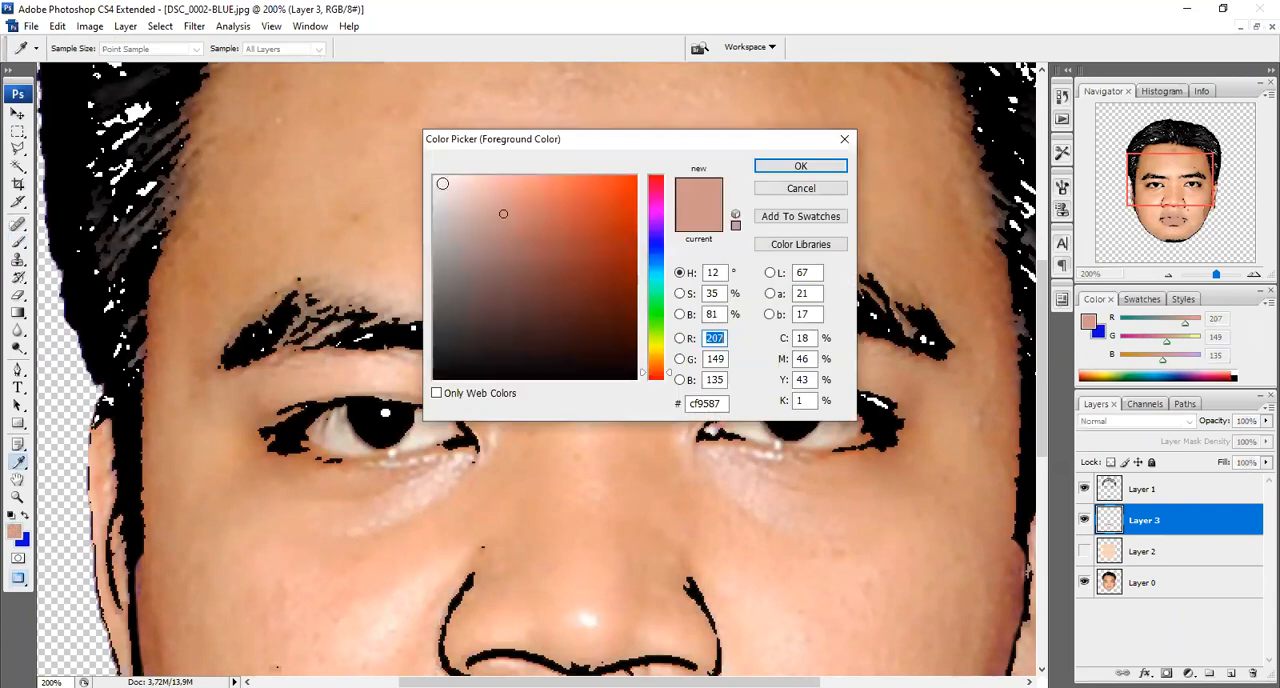
drag(442, 183, 426, 164)
click(788, 167)
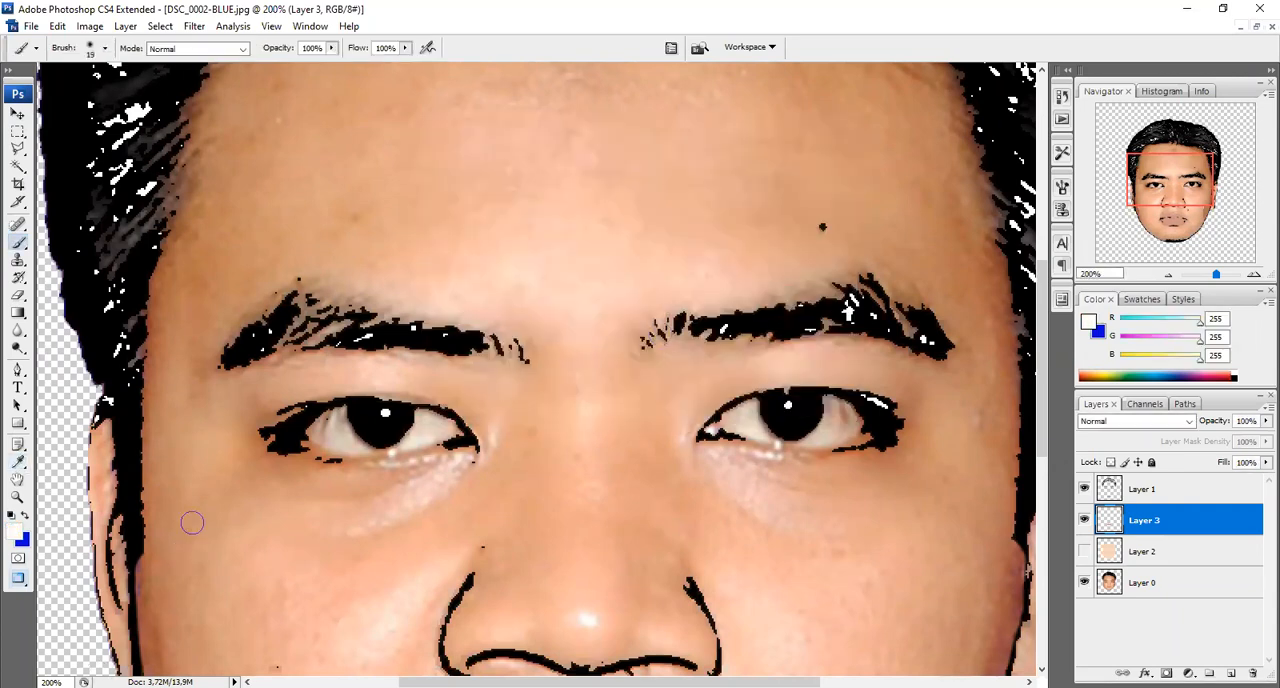
Paint the whites of both eyes around the pupils in white on Layer 3
click(316, 432)
mouse_move(316, 432)
mouse_down()
mouse_move(388, 408)
mouse_move(450, 428)
mouse_move(320, 440)
mouse_move(424, 442)
mouse_move(378, 446)
mouse_move(318, 435)
mouse_up()
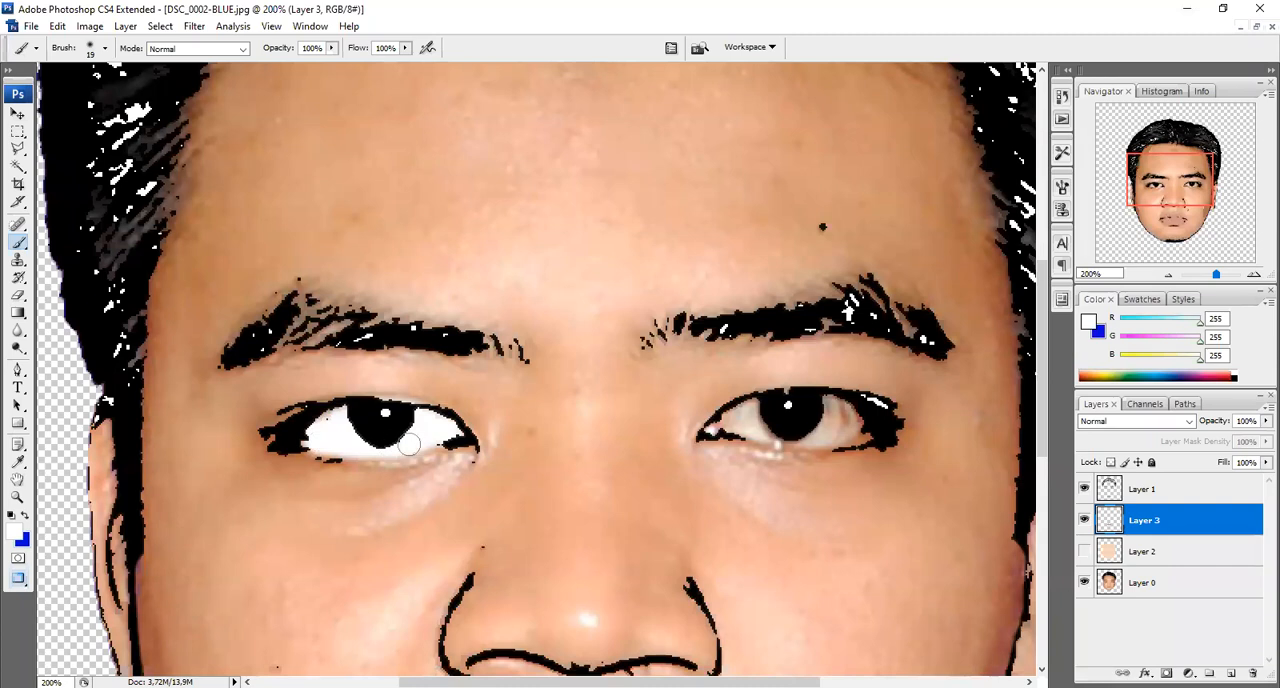
mouse_move(427, 444)
mouse_down()
mouse_move(458, 434)
mouse_move(357, 446)
mouse_up()
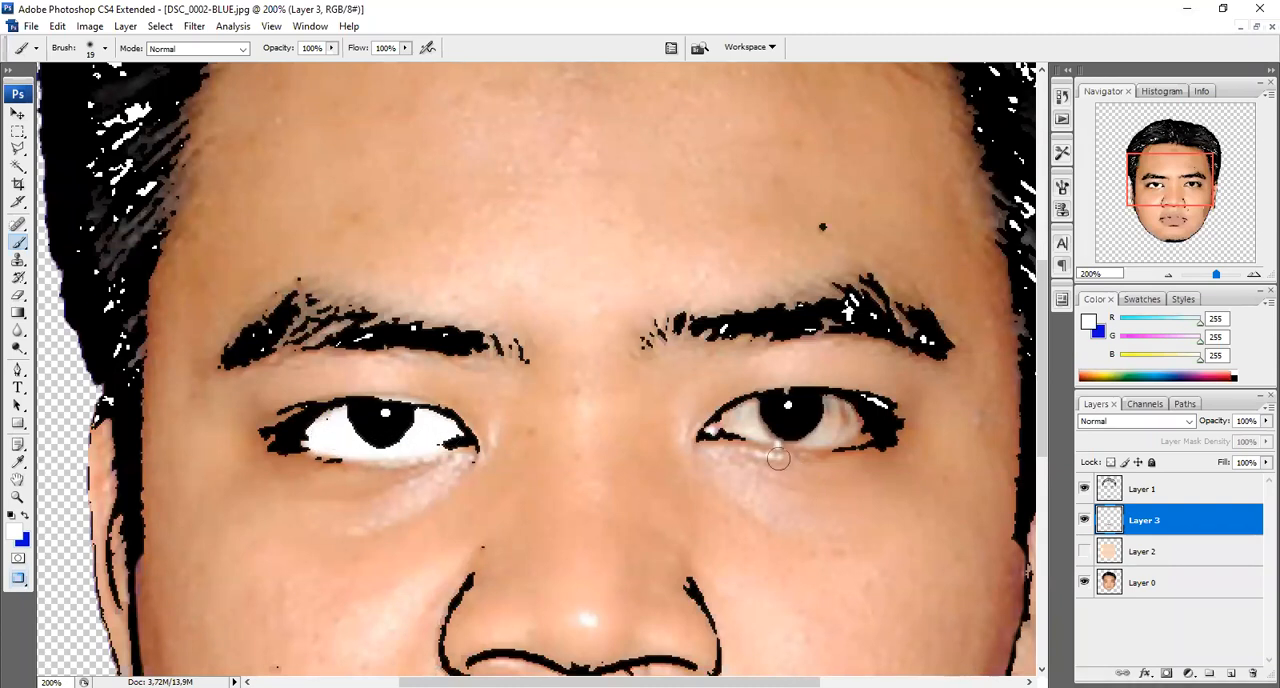
mouse_move(727, 424)
mouse_down()
mouse_move(759, 406)
mouse_move(845, 408)
mouse_move(866, 422)
mouse_move(755, 438)
mouse_move(728, 420)
mouse_move(831, 421)
mouse_up()
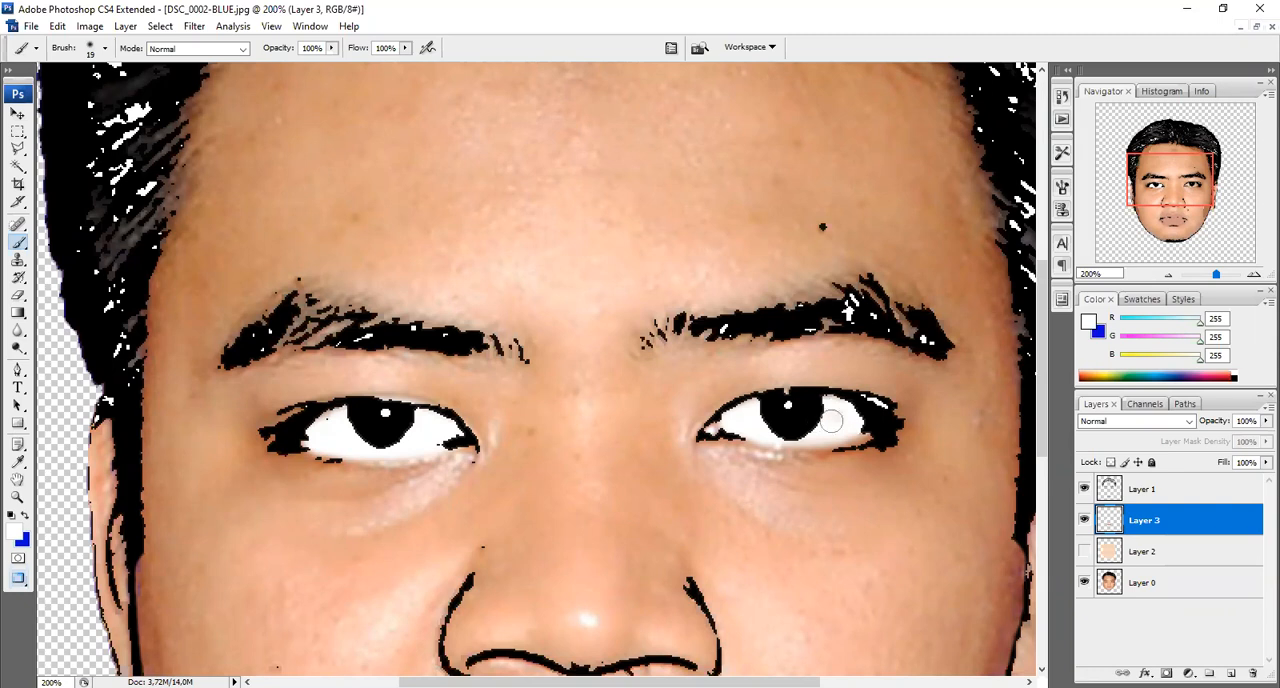
mouse_move(754, 410)
mouse_down()
mouse_move(722, 422)
mouse_move(796, 406)
mouse_move(801, 432)
mouse_up()
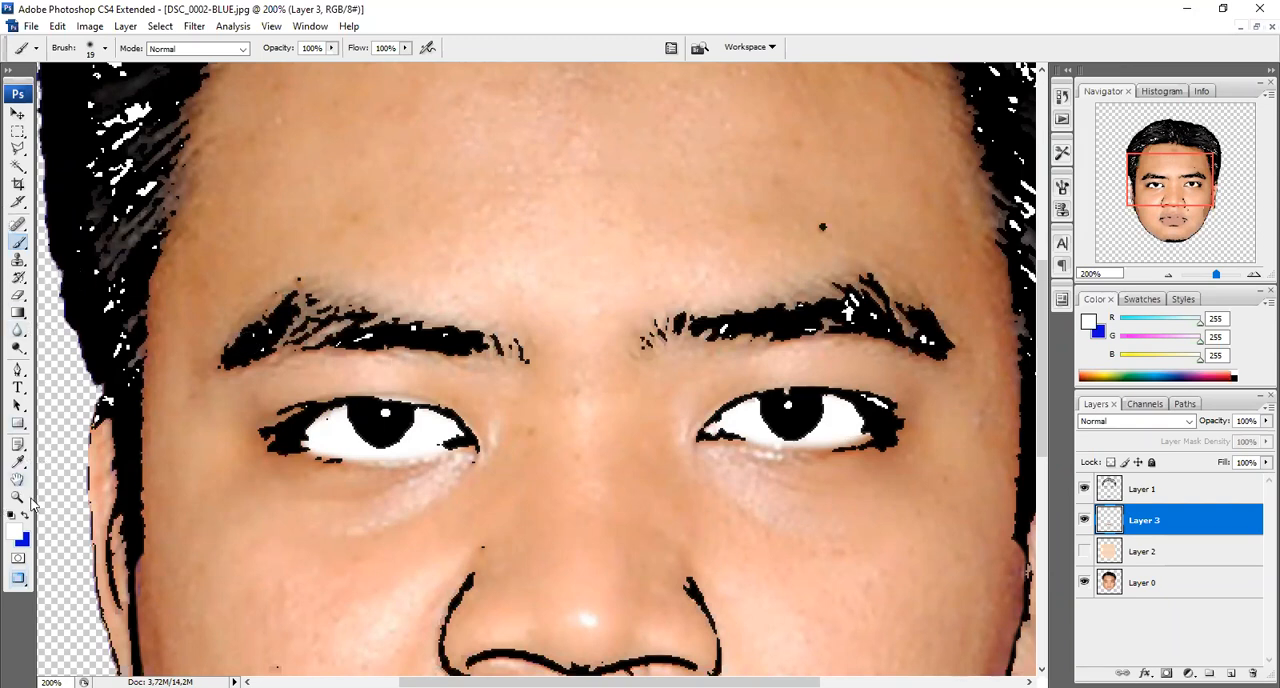
Set the foreground colour to black (000000) and fill in both eyebrows on Layer 3
click(15, 537)
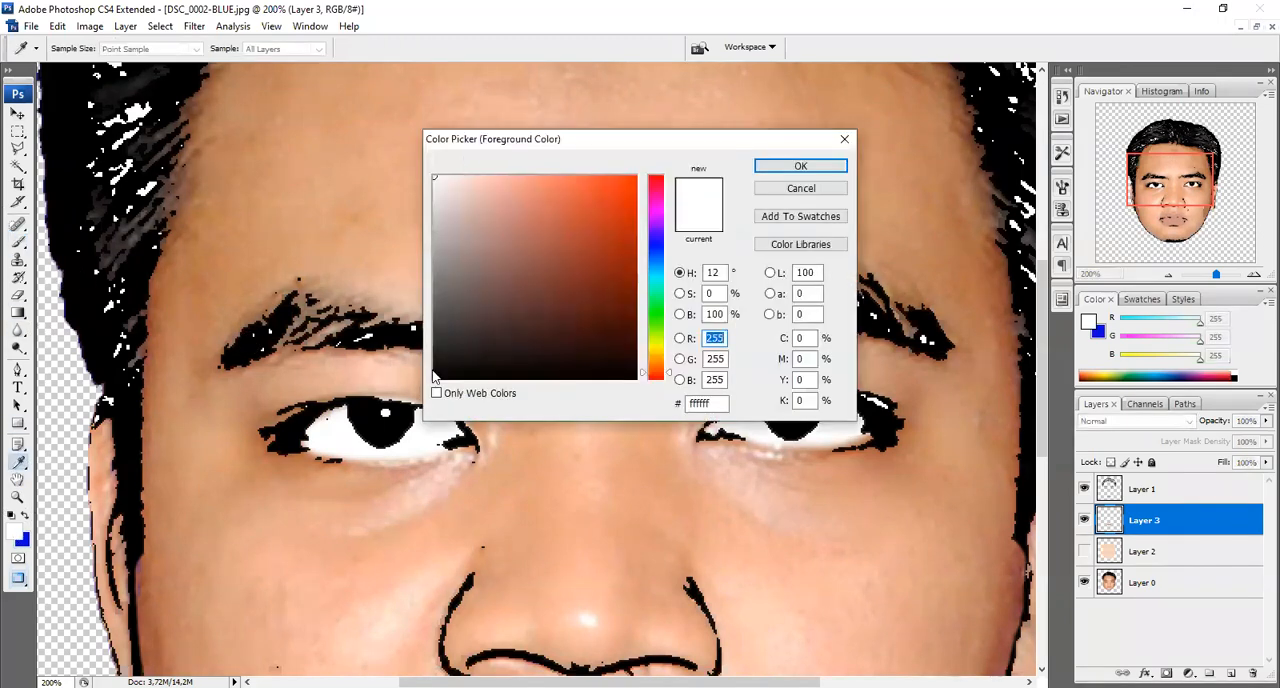
click(434, 378)
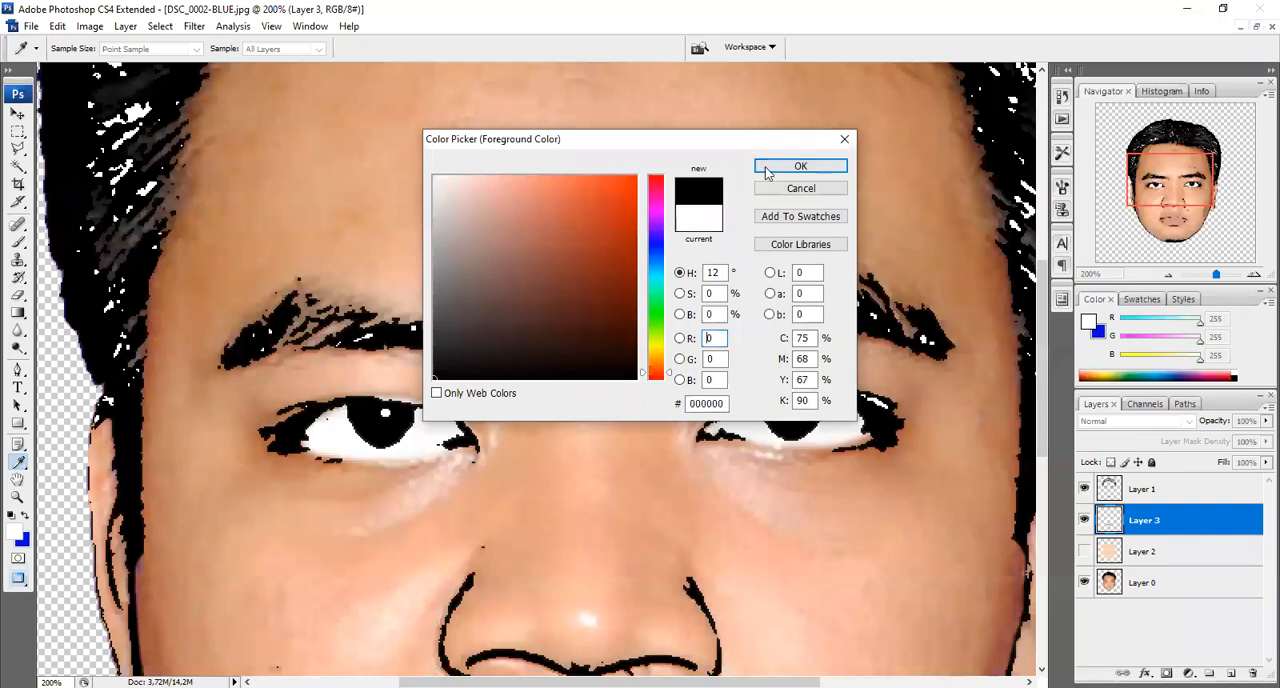
click(800, 166)
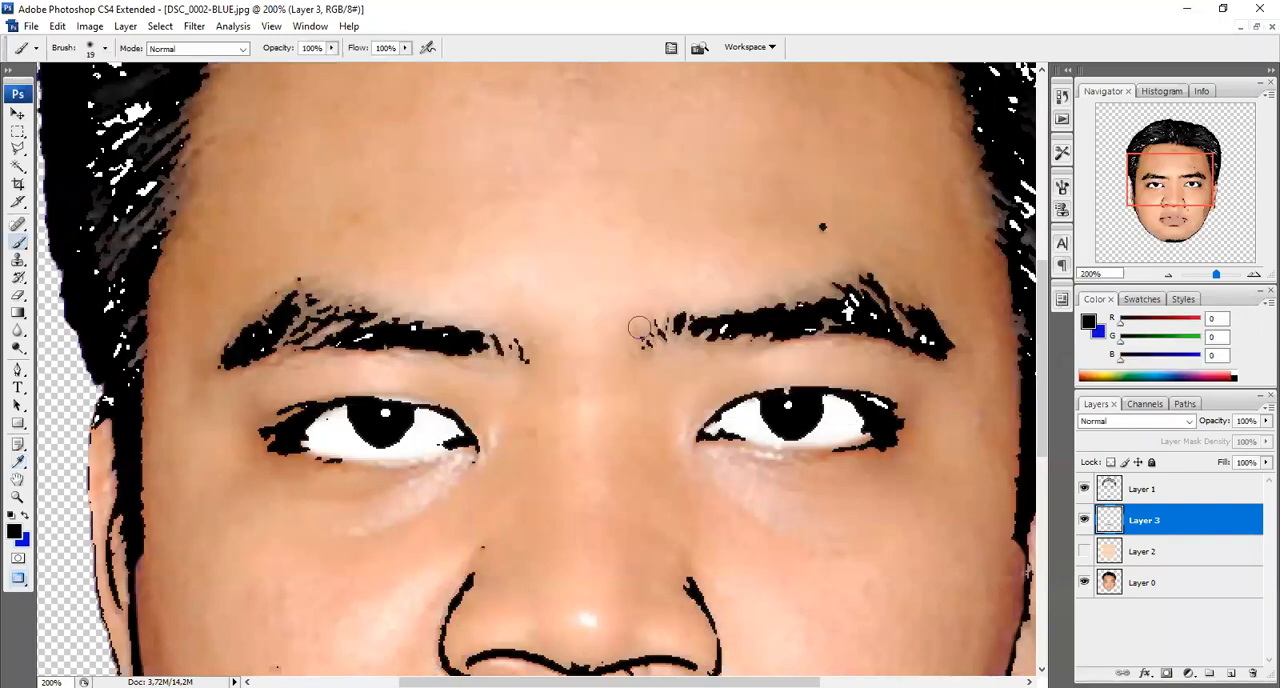
mouse_move(649, 344)
mouse_down()
mouse_move(742, 323)
mouse_move(851, 283)
mouse_move(916, 315)
mouse_move(943, 347)
mouse_move(904, 317)
mouse_move(840, 314)
mouse_move(649, 340)
mouse_move(854, 313)
mouse_move(940, 345)
mouse_move(835, 322)
mouse_up()
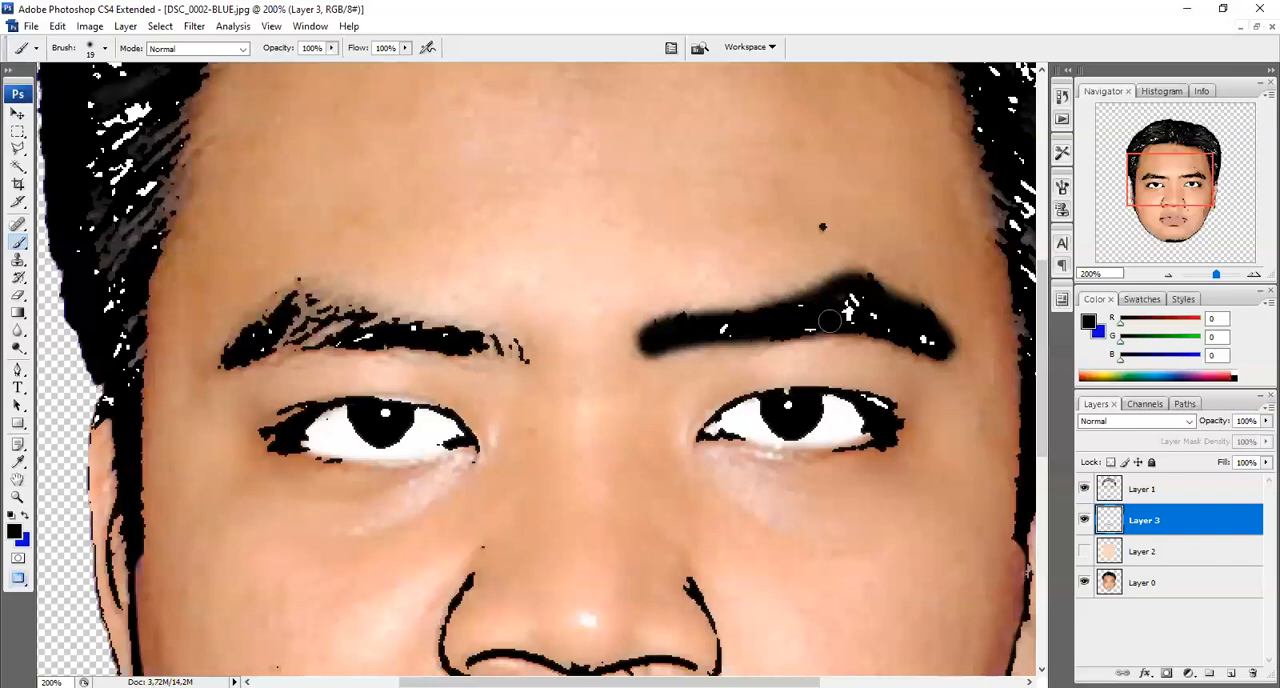
mouse_move(526, 358)
mouse_down()
mouse_move(292, 284)
mouse_move(237, 334)
mouse_move(222, 369)
mouse_move(347, 334)
mouse_move(521, 357)
mouse_move(280, 326)
mouse_move(339, 314)
mouse_move(306, 304)
mouse_move(260, 338)
mouse_up()
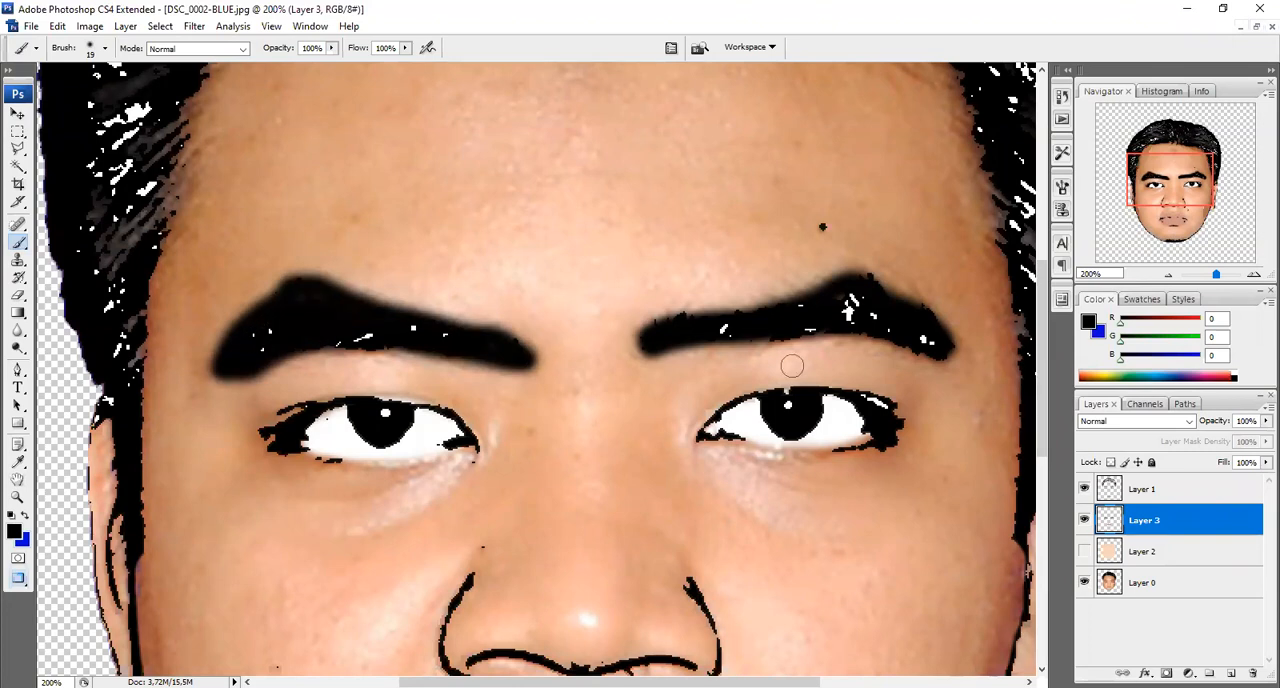
Toggle the skin-colour layer Layer 2 on and off to check the painted features, and hide Layer 3
click(1083, 555)
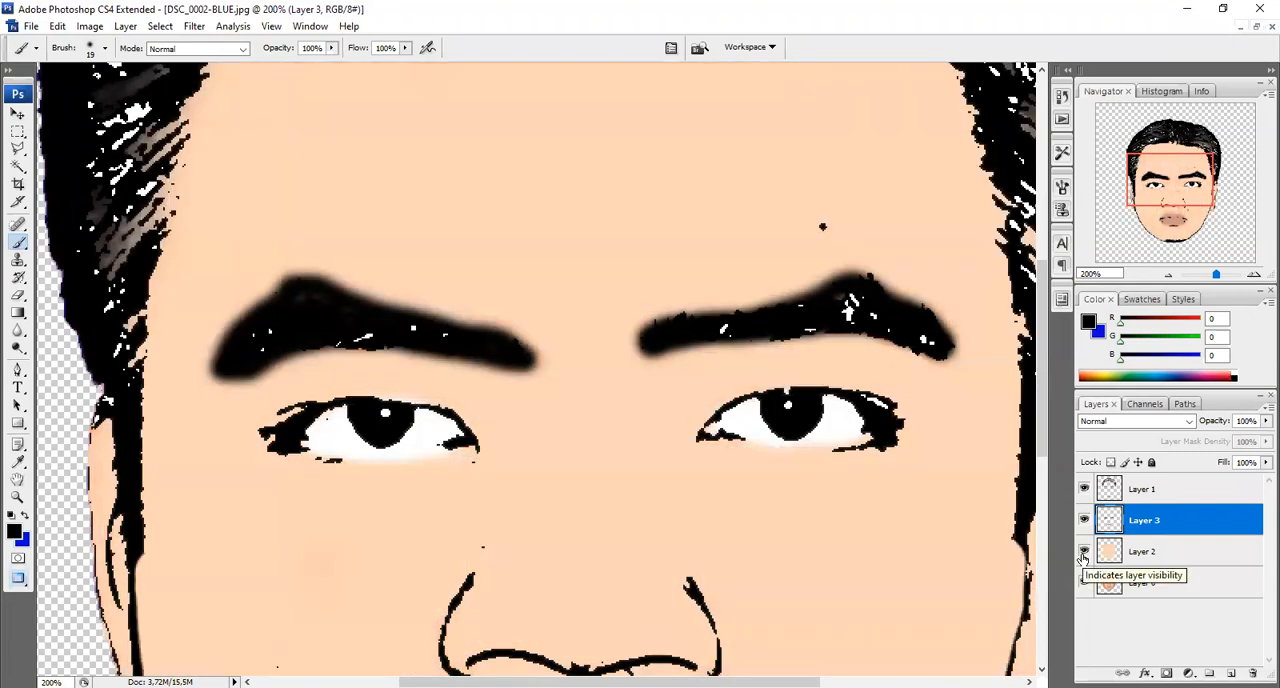
click(1083, 552)
click(1083, 520)
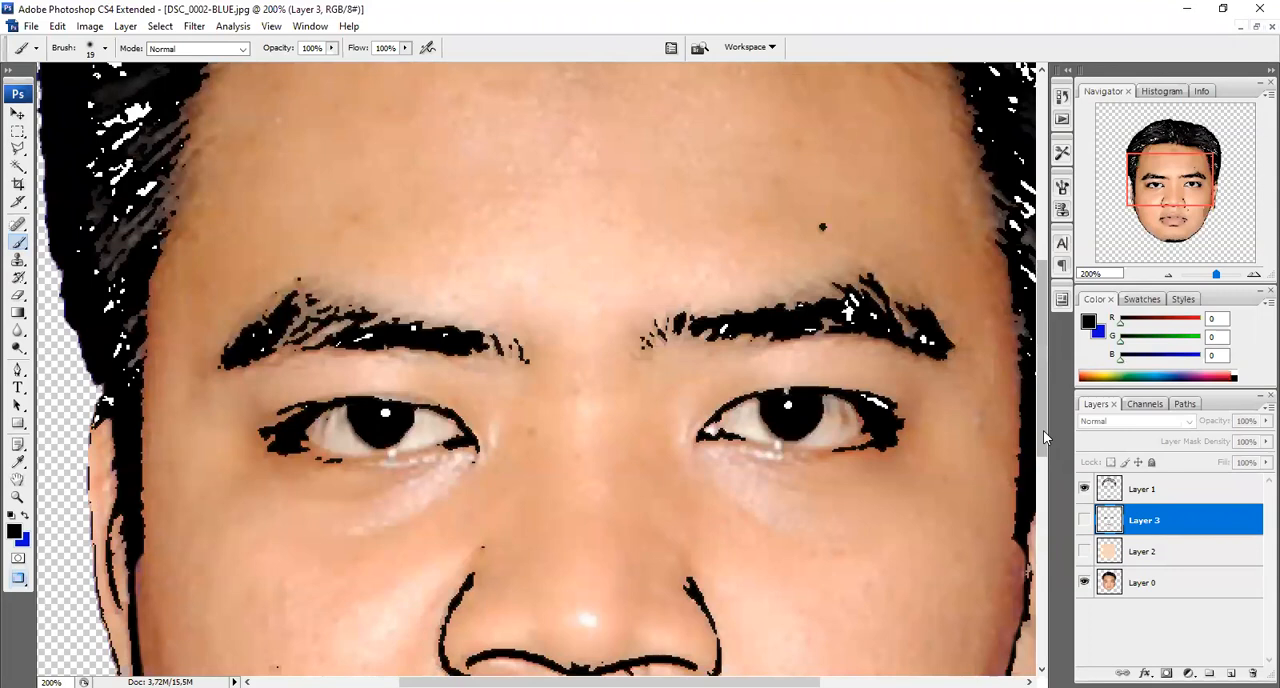
Add another empty layer and move it above the line art layer Layer 1
scroll(648, 256, up, 8)
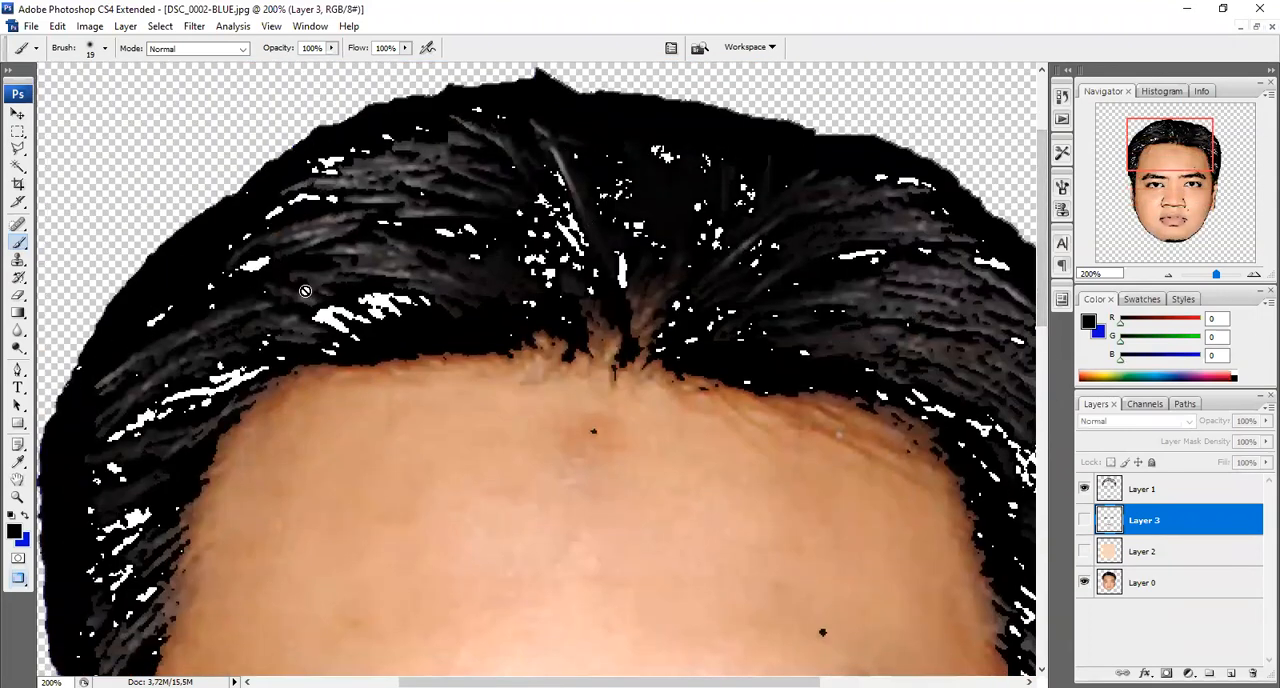
click(126, 26)
mouse_move(224, 44)
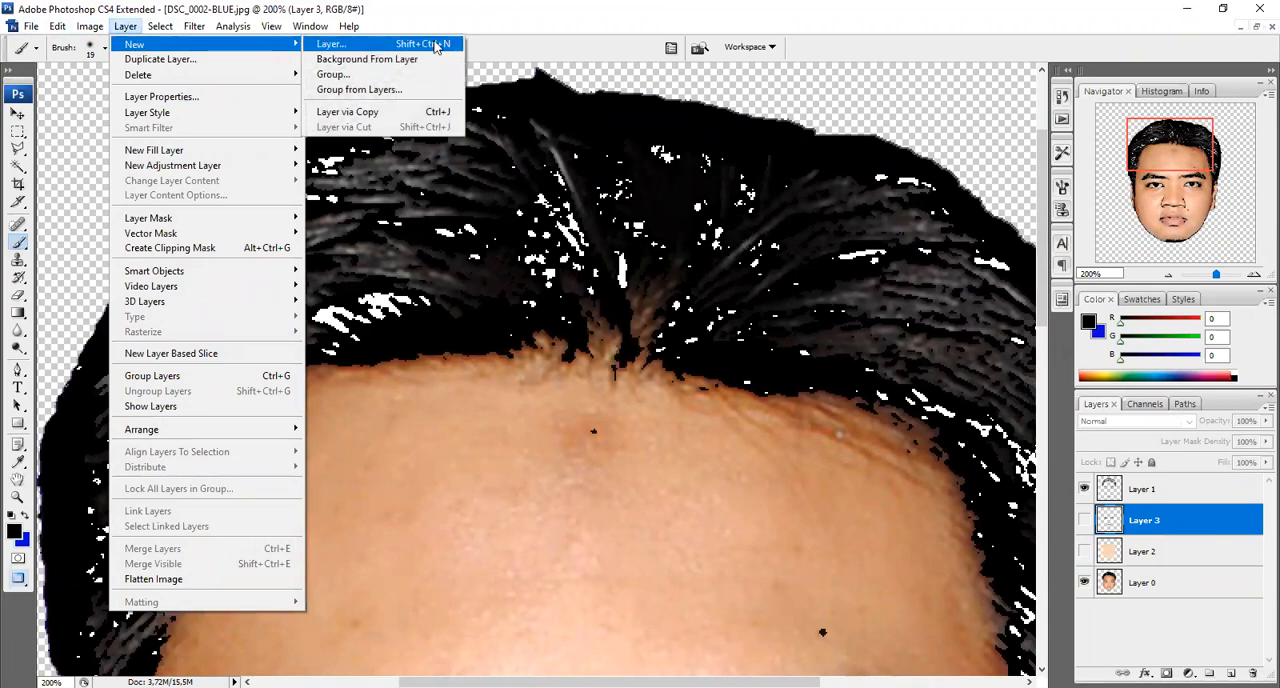
click(380, 45)
click(773, 219)
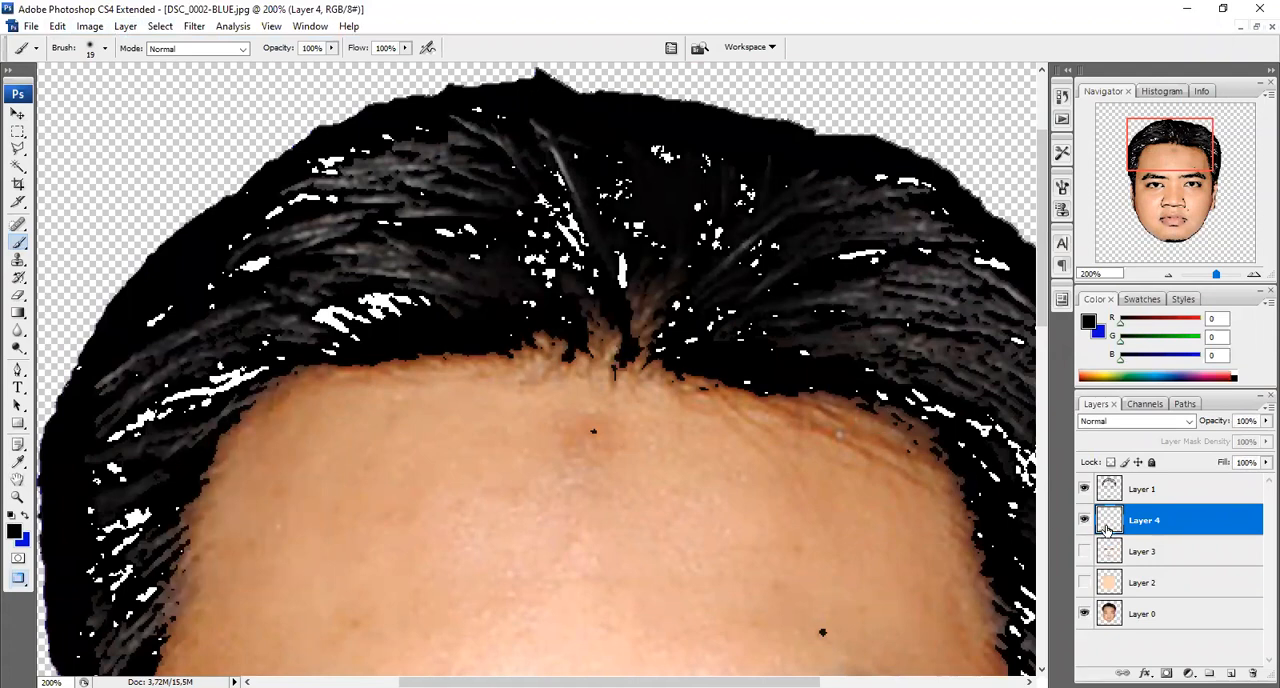
drag(1108, 525, 1107, 489)
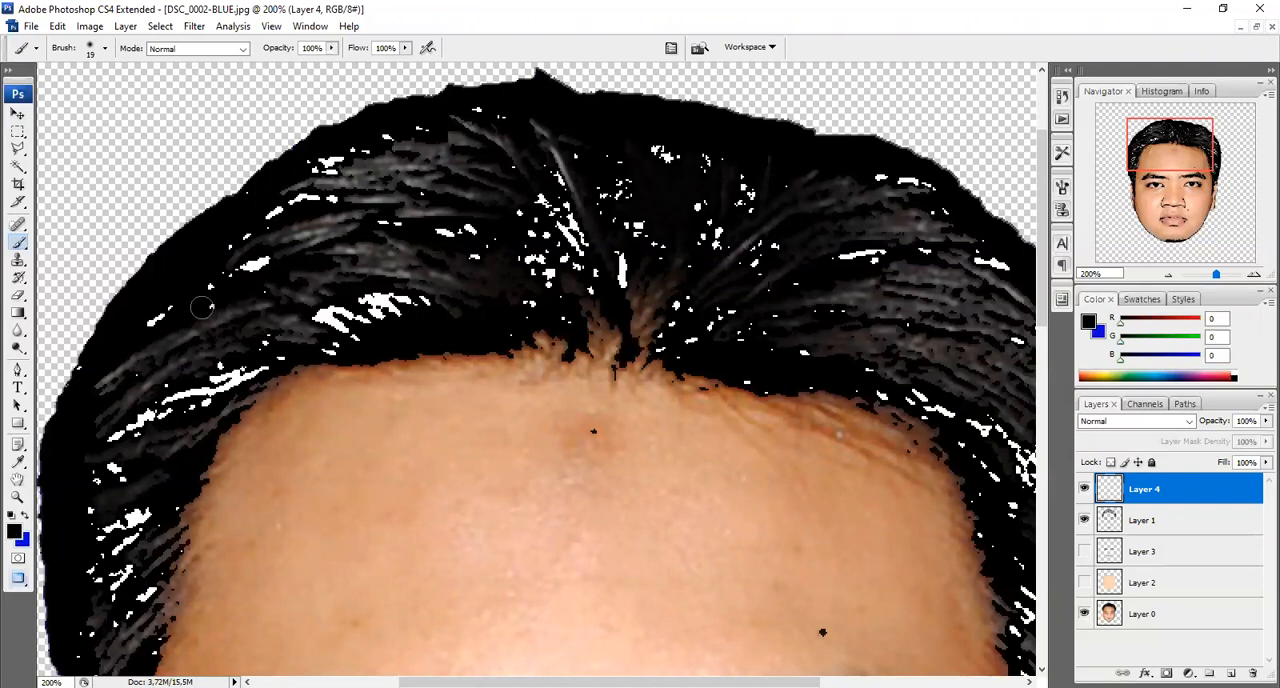
Set the brush diameter to 49 px and paint the crown and left side of the hair solid black on Layer 4
click(106, 48)
drag(40, 92, 59, 91)
mouse_move(610, 300)
mouse_down()
mouse_move(638, 312)
mouse_move(578, 322)
mouse_up()
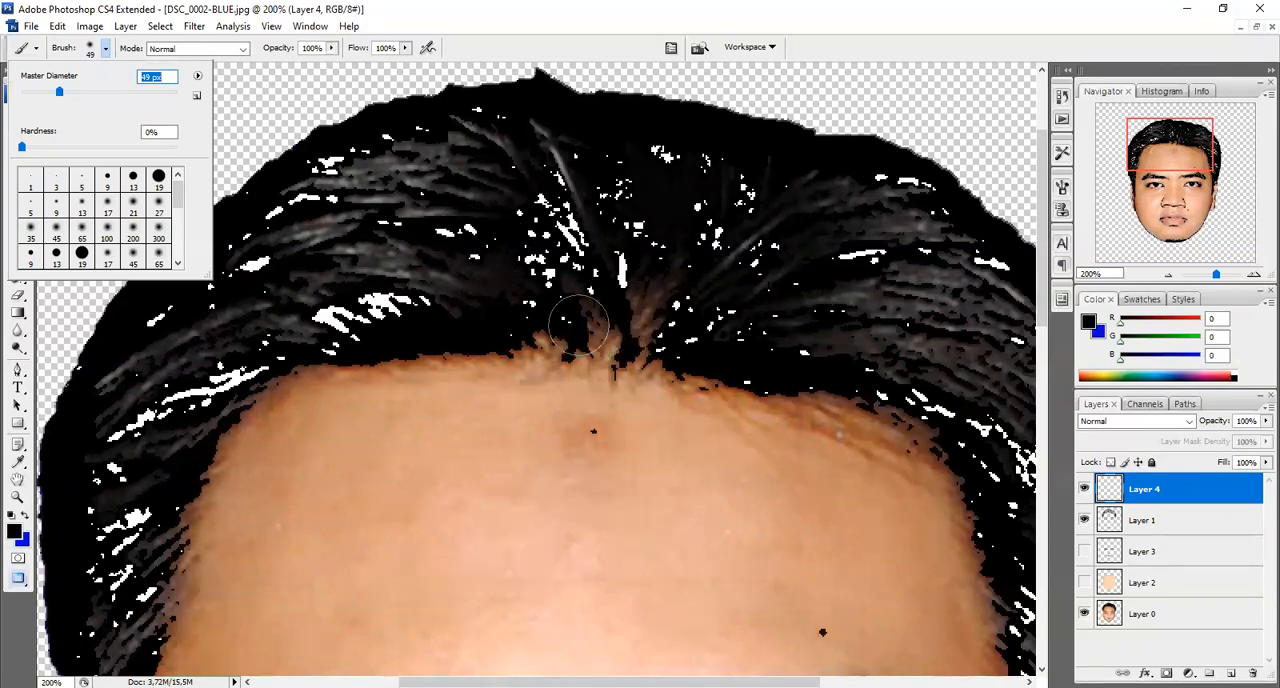
click(578, 322)
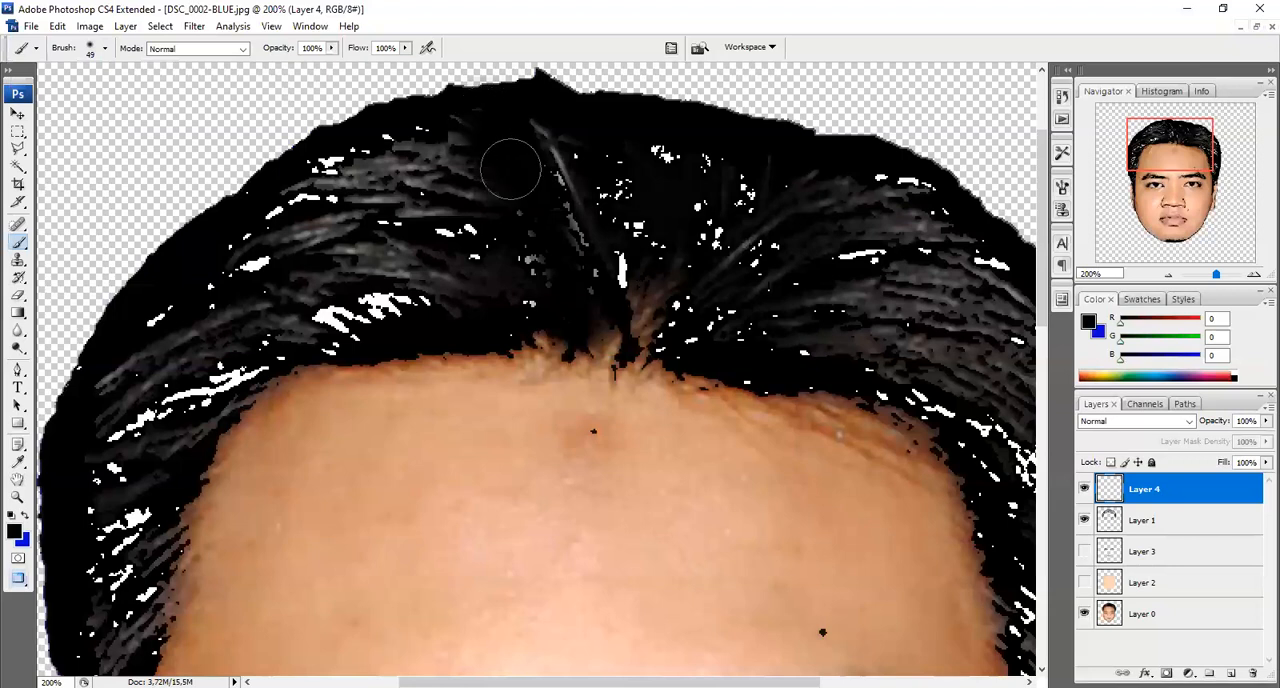
mouse_move(440, 130)
mouse_down()
mouse_move(341, 140)
mouse_move(290, 183)
mouse_move(321, 181)
mouse_move(349, 230)
mouse_move(395, 248)
mouse_move(415, 280)
mouse_move(339, 307)
mouse_move(360, 319)
mouse_move(533, 299)
mouse_move(288, 315)
mouse_move(329, 320)
mouse_move(292, 324)
mouse_move(326, 326)
mouse_move(312, 328)
mouse_move(238, 320)
mouse_move(173, 354)
mouse_move(198, 277)
mouse_move(156, 353)
mouse_move(114, 382)
mouse_move(113, 413)
mouse_move(258, 347)
mouse_move(165, 405)
mouse_move(170, 438)
mouse_move(232, 383)
mouse_move(130, 462)
mouse_move(105, 455)
mouse_move(120, 501)
mouse_move(110, 558)
mouse_move(116, 575)
mouse_move(141, 565)
mouse_move(128, 611)
mouse_move(100, 638)
mouse_move(99, 492)
mouse_move(119, 404)
mouse_up()
drag(1045, 261, 1047, 360)
mouse_move(94, 366)
mouse_down()
mouse_move(100, 470)
mouse_move(120, 348)
mouse_up()
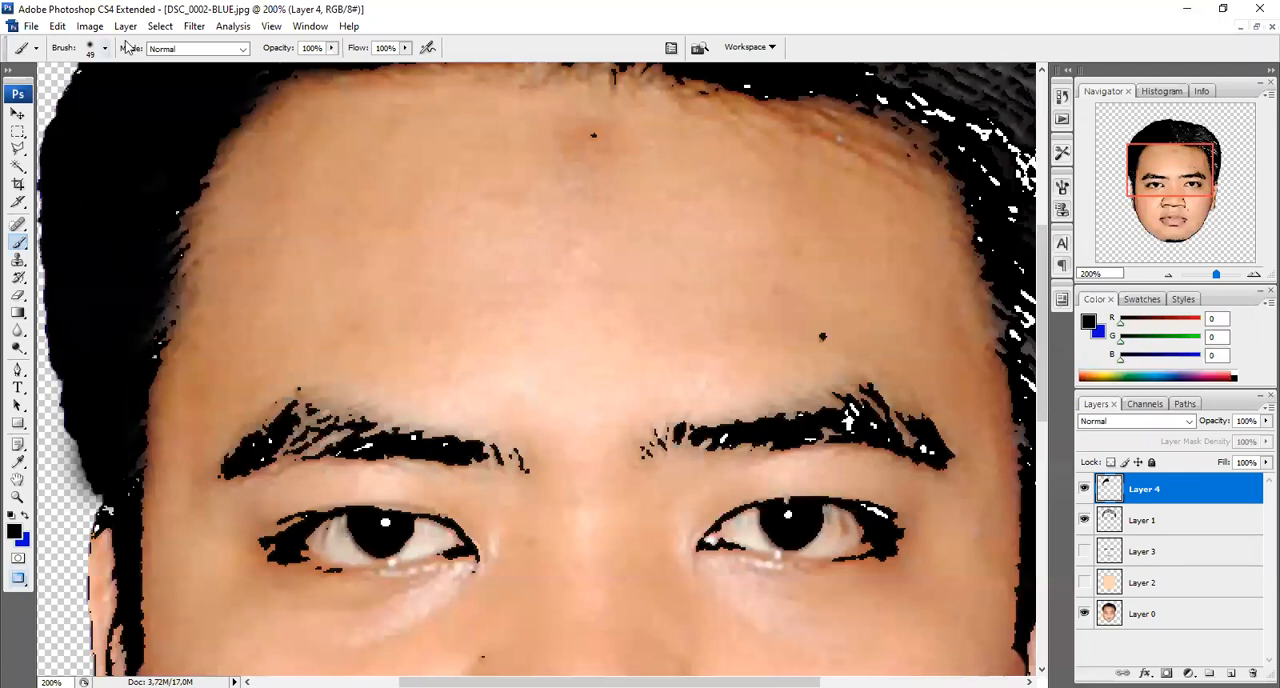
Paint over the grey and white gaps in the right side of the hair in black on Layer 4
drag(722, 682, 843, 682)
drag(1043, 388, 1043, 262)
mouse_move(356, 420)
mouse_down()
mouse_move(311, 273)
mouse_move(337, 361)
mouse_move(337, 281)
mouse_move(383, 388)
mouse_move(382, 273)
mouse_move(369, 251)
mouse_move(399, 266)
mouse_move(385, 263)
mouse_move(392, 359)
mouse_move(432, 352)
mouse_move(359, 408)
mouse_move(405, 437)
mouse_move(534, 415)
mouse_move(516, 369)
mouse_move(483, 349)
mouse_move(549, 319)
mouse_move(505, 311)
mouse_move(523, 288)
mouse_move(626, 295)
mouse_move(699, 368)
mouse_move(573, 355)
mouse_move(601, 420)
mouse_move(451, 463)
mouse_move(586, 465)
mouse_move(666, 491)
mouse_move(699, 506)
mouse_move(748, 584)
mouse_move(712, 543)
mouse_move(763, 551)
mouse_move(792, 579)
mouse_move(771, 435)
mouse_move(725, 429)
mouse_move(709, 466)
mouse_move(660, 443)
mouse_move(727, 617)
mouse_move(714, 581)
mouse_move(726, 591)
mouse_move(734, 519)
mouse_up()
drag(1040, 245, 1044, 395)
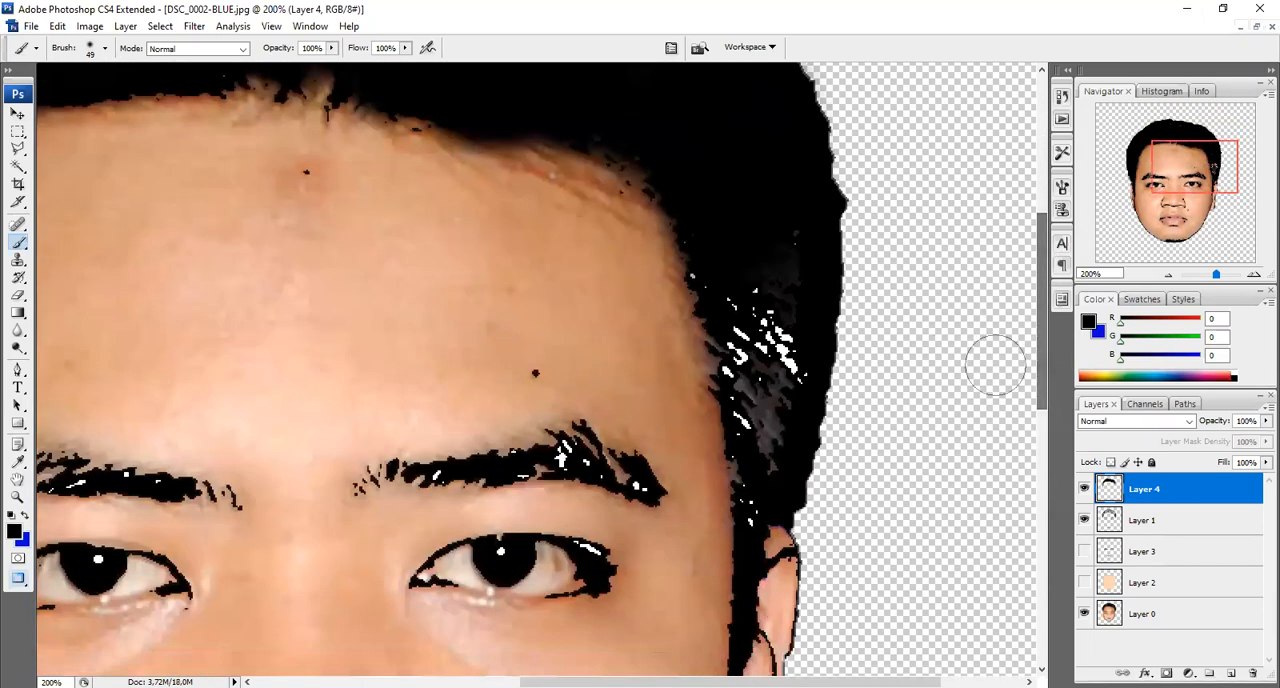
mouse_move(724, 281)
mouse_down()
mouse_move(765, 352)
mouse_move(783, 319)
mouse_move(783, 405)
mouse_move(785, 254)
mouse_move(753, 413)
mouse_move(760, 451)
mouse_up()
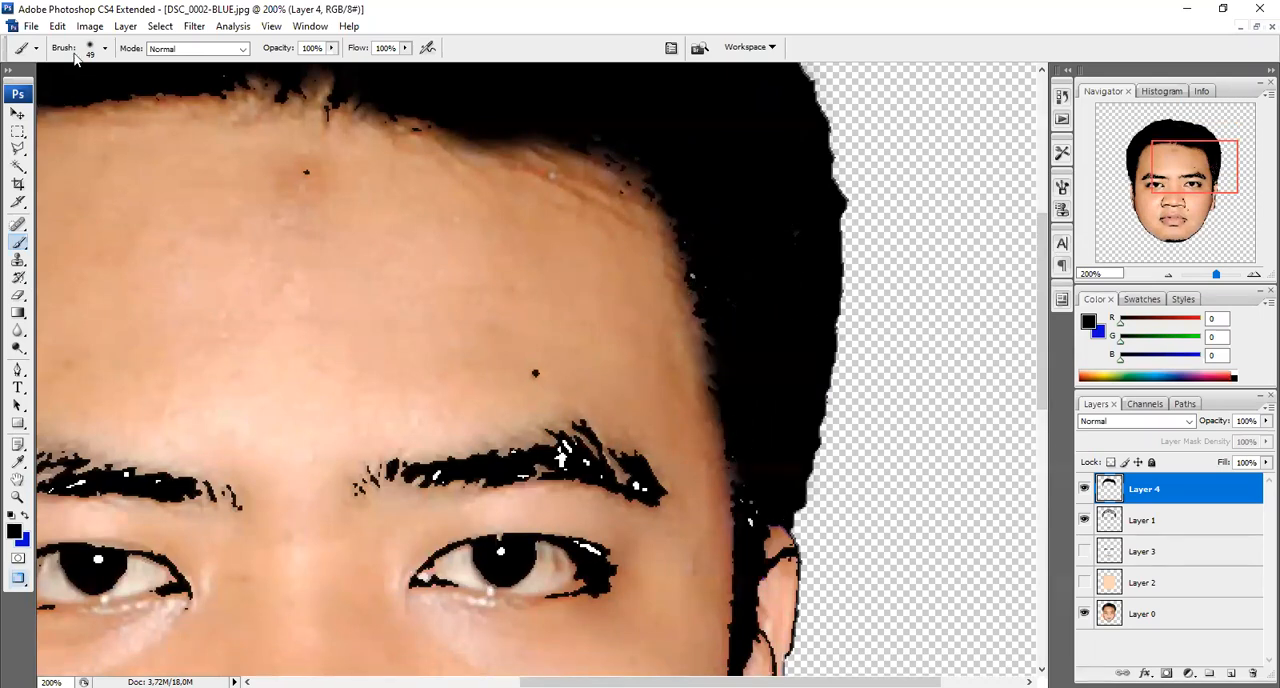
Reduce the brush diameter to 16 px and fill the small remaining gaps in the hair at both temples with black
click(104, 48)
drag(60, 94, 35, 94)
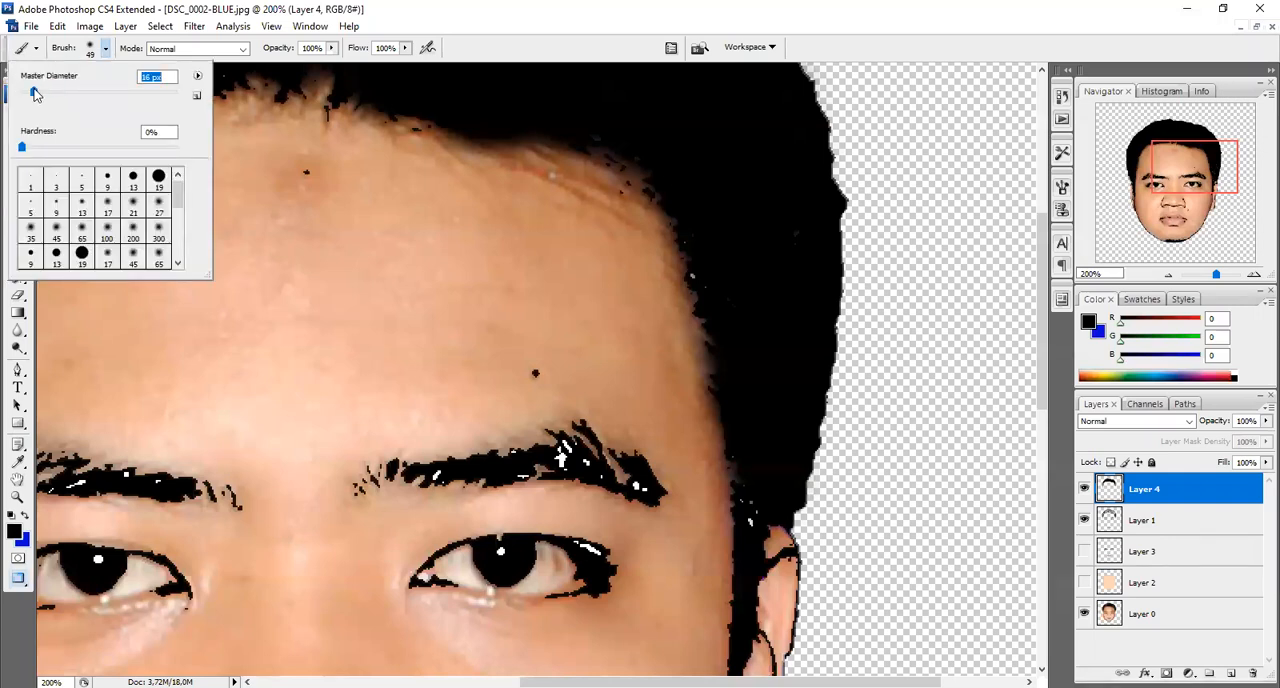
drag(756, 519, 745, 510)
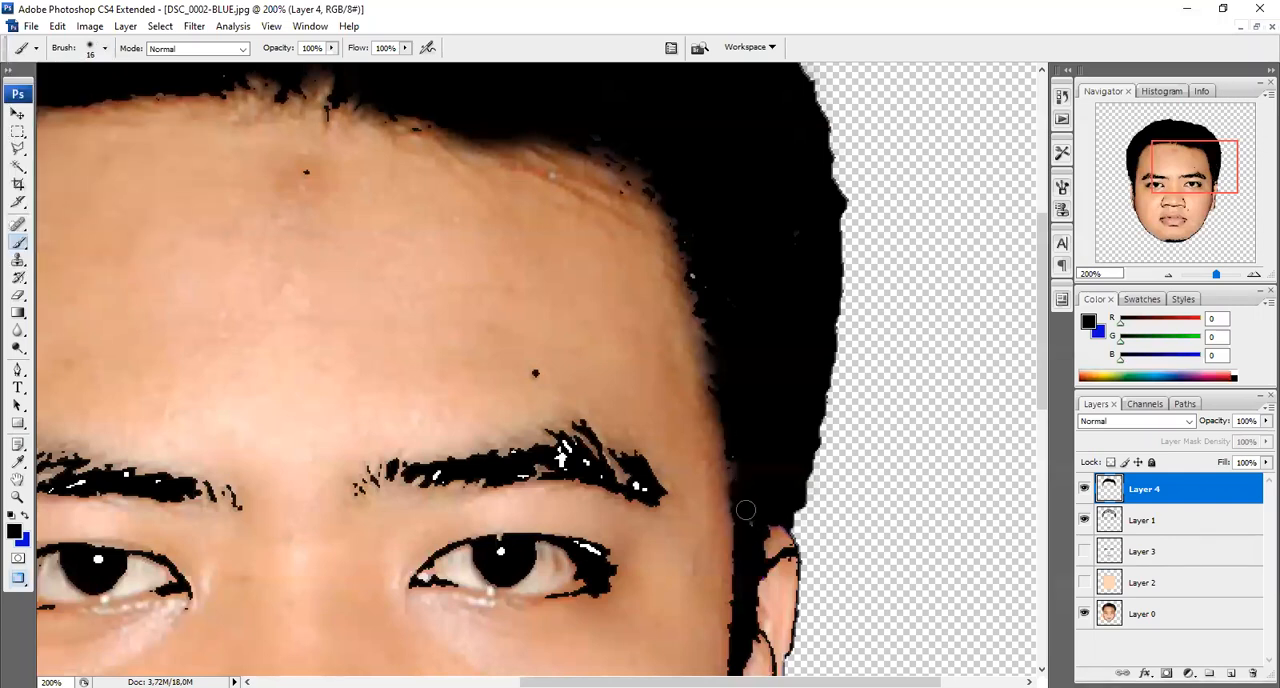
drag(1043, 308, 1054, 386)
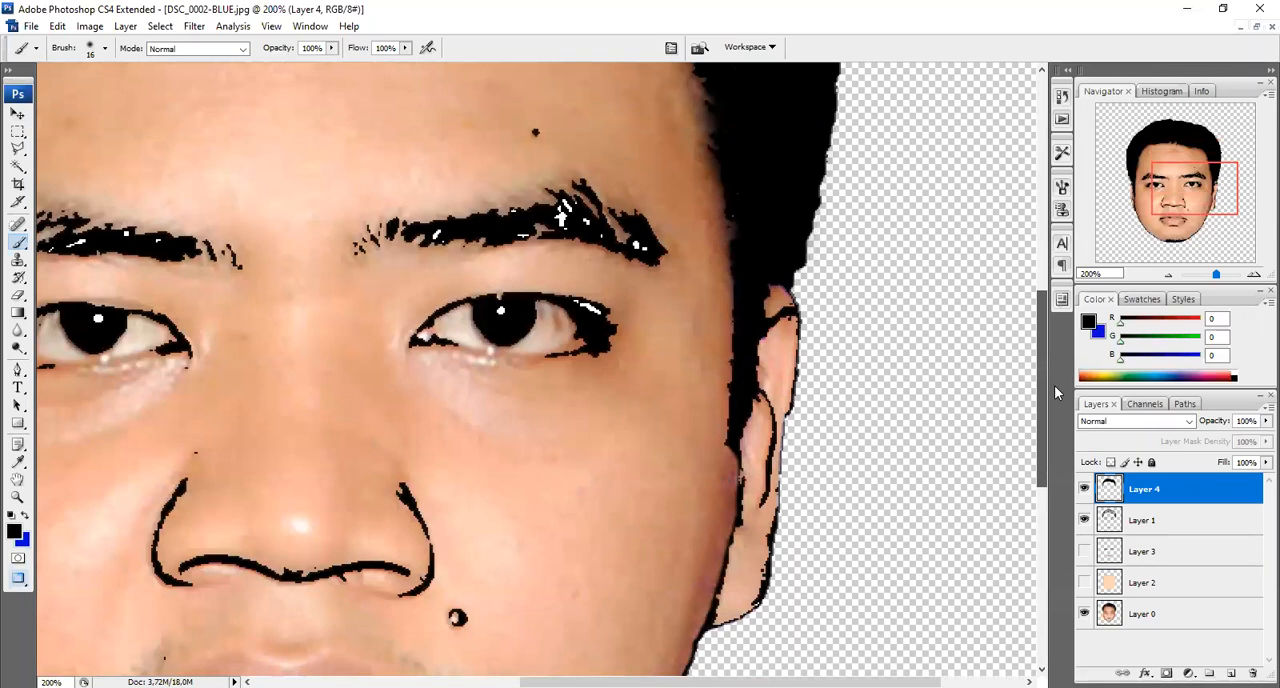
drag(690, 682, 462, 682)
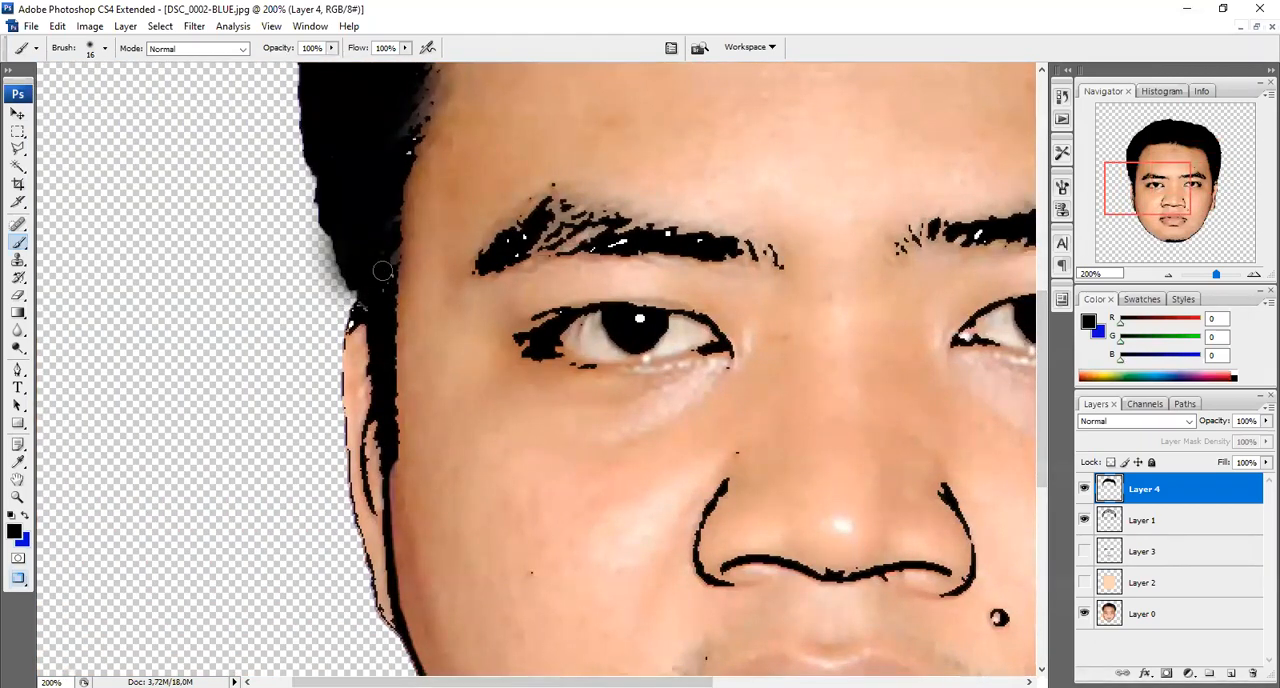
drag(404, 150, 351, 158)
drag(1043, 403, 1046, 258)
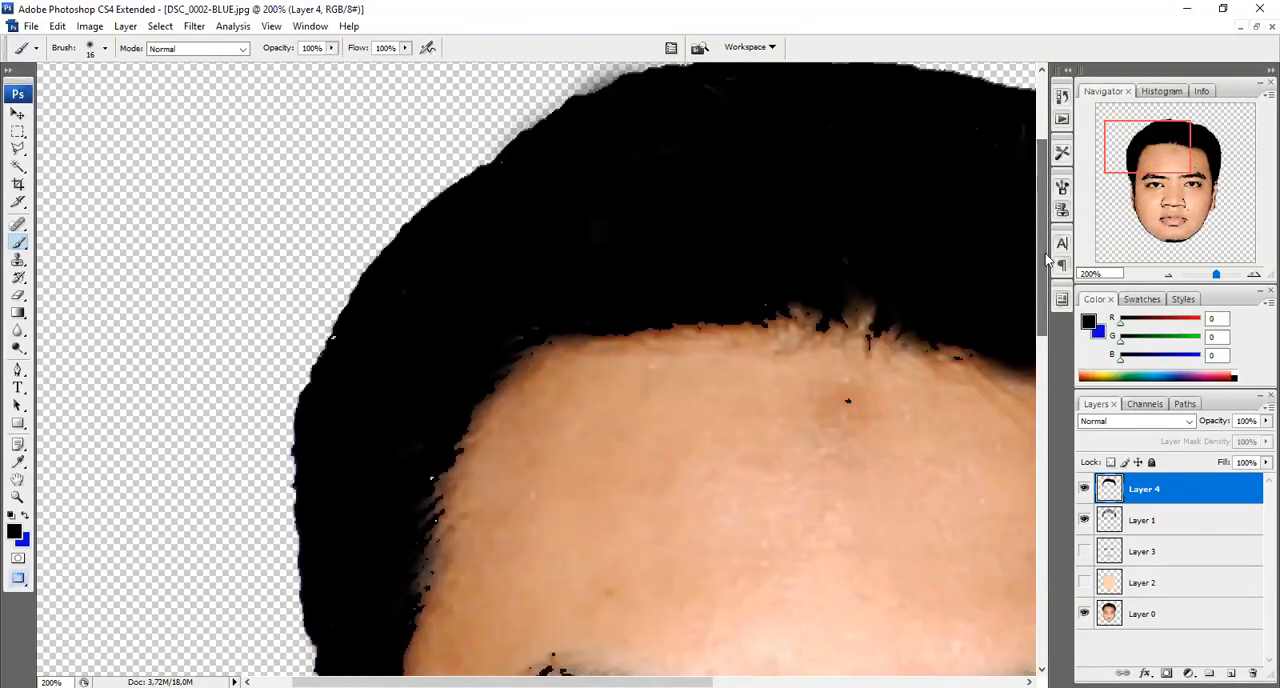
Show Layer 3 and Layer 2 again and fit the whole image in view with the Move tool active
click(1084, 552)
click(1084, 582)
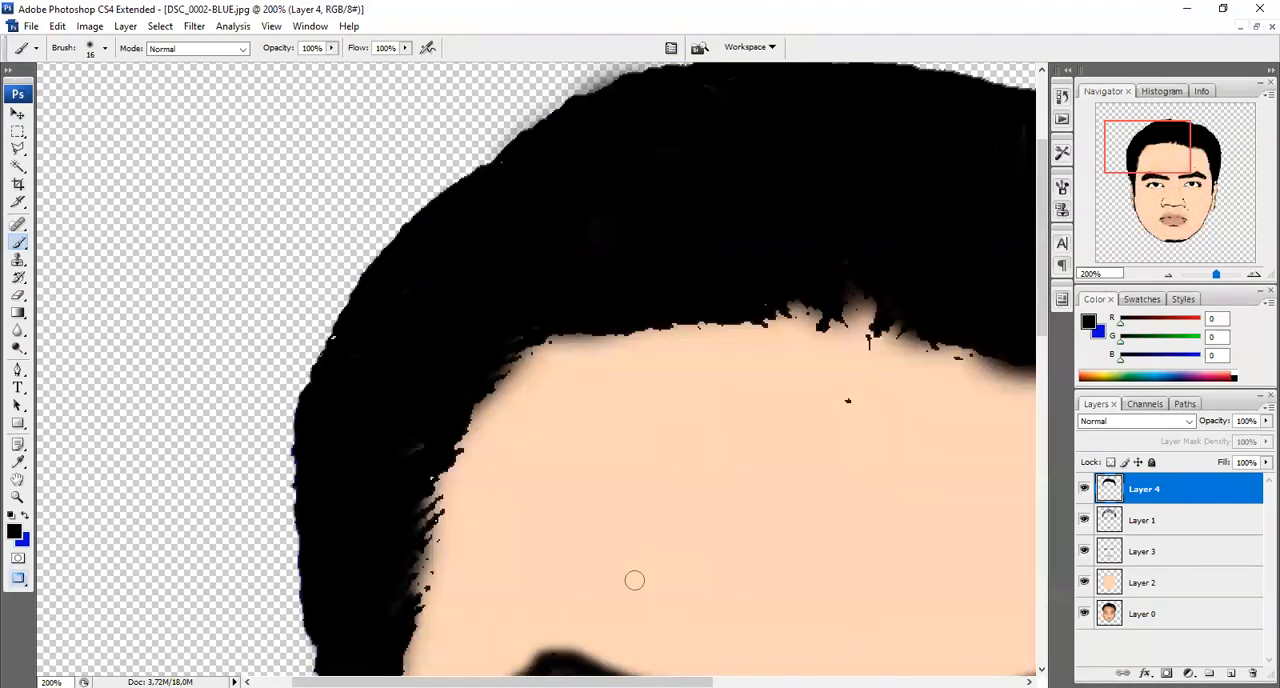
click(18, 116)
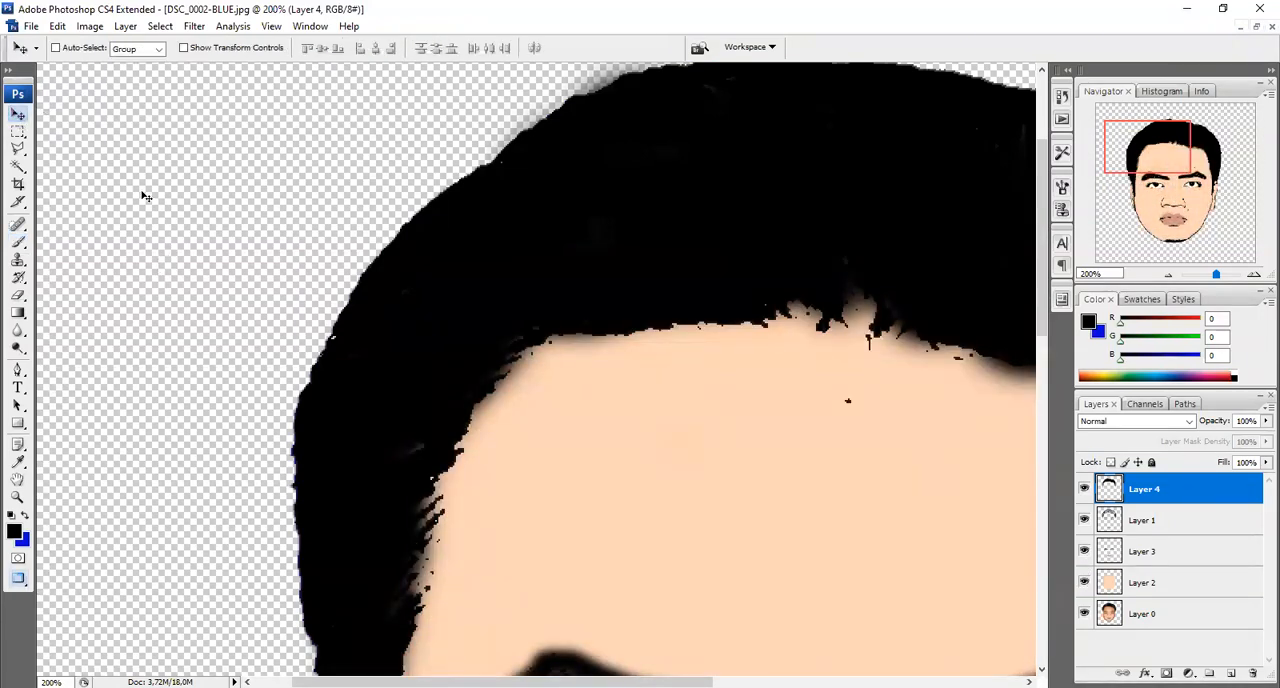
key(ctrl+0)
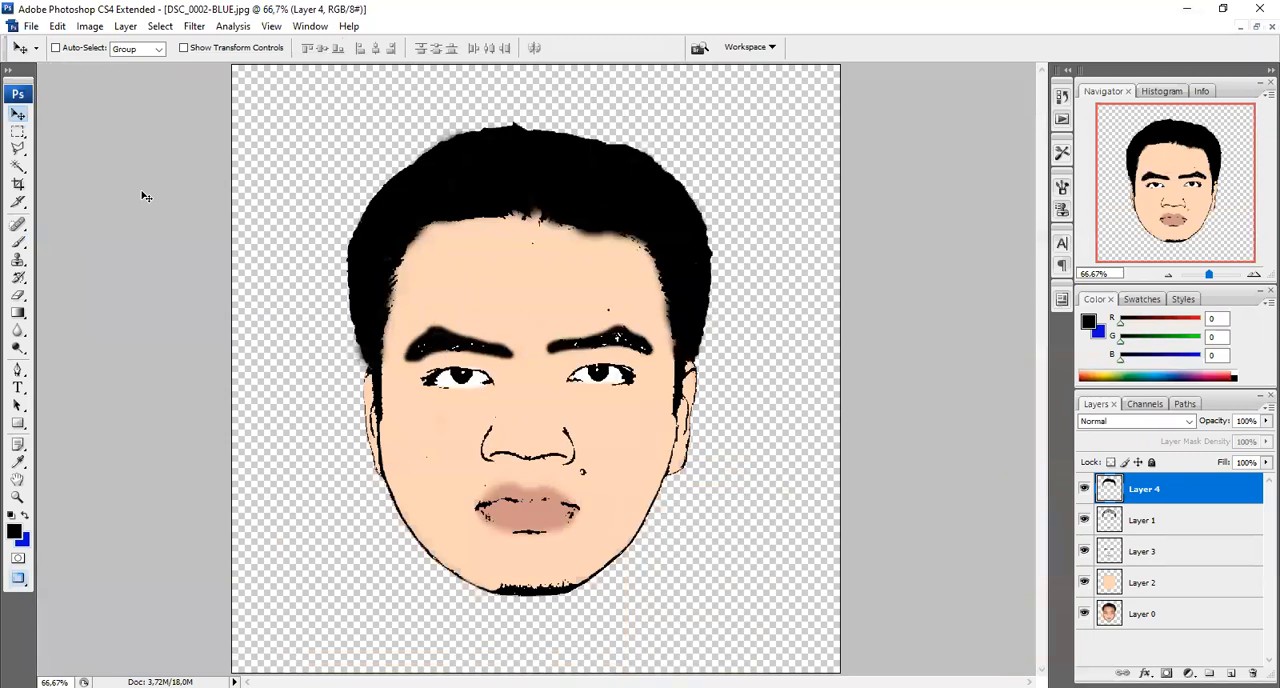
Move the photo layer Layer 0 to the top of the layer stack and set its opacity and fill to 70%
drag(1110, 627, 1112, 489)
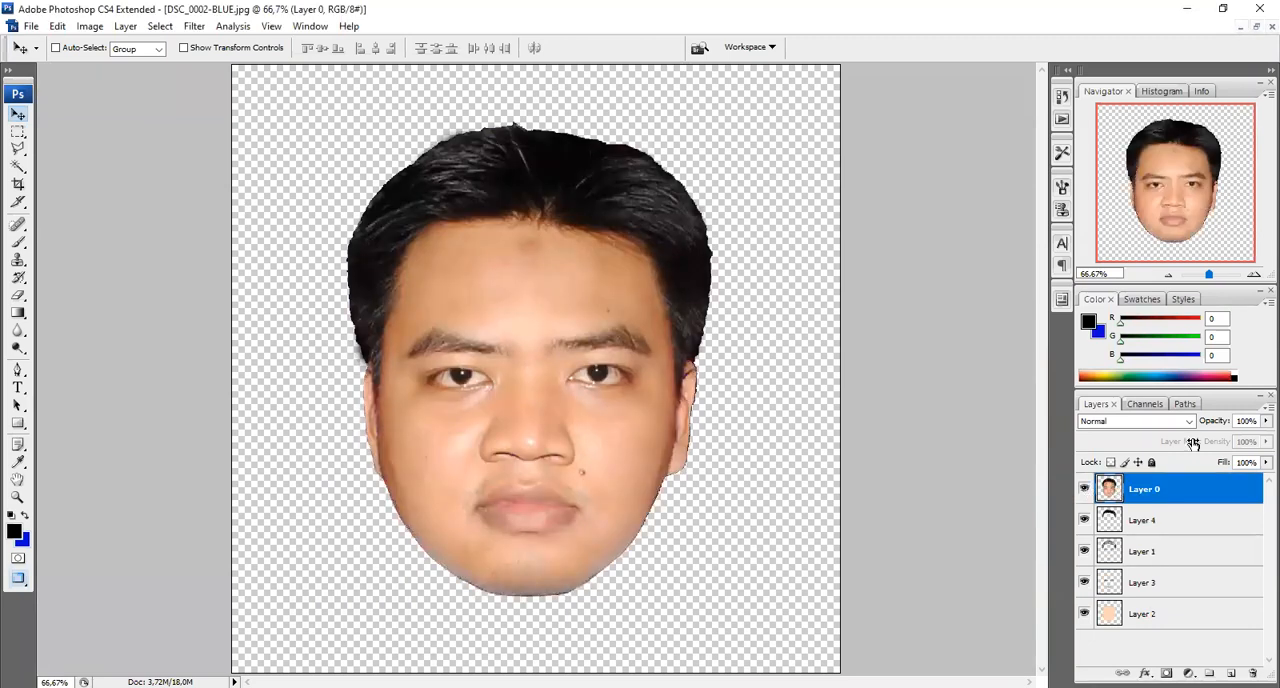
click(1246, 421)
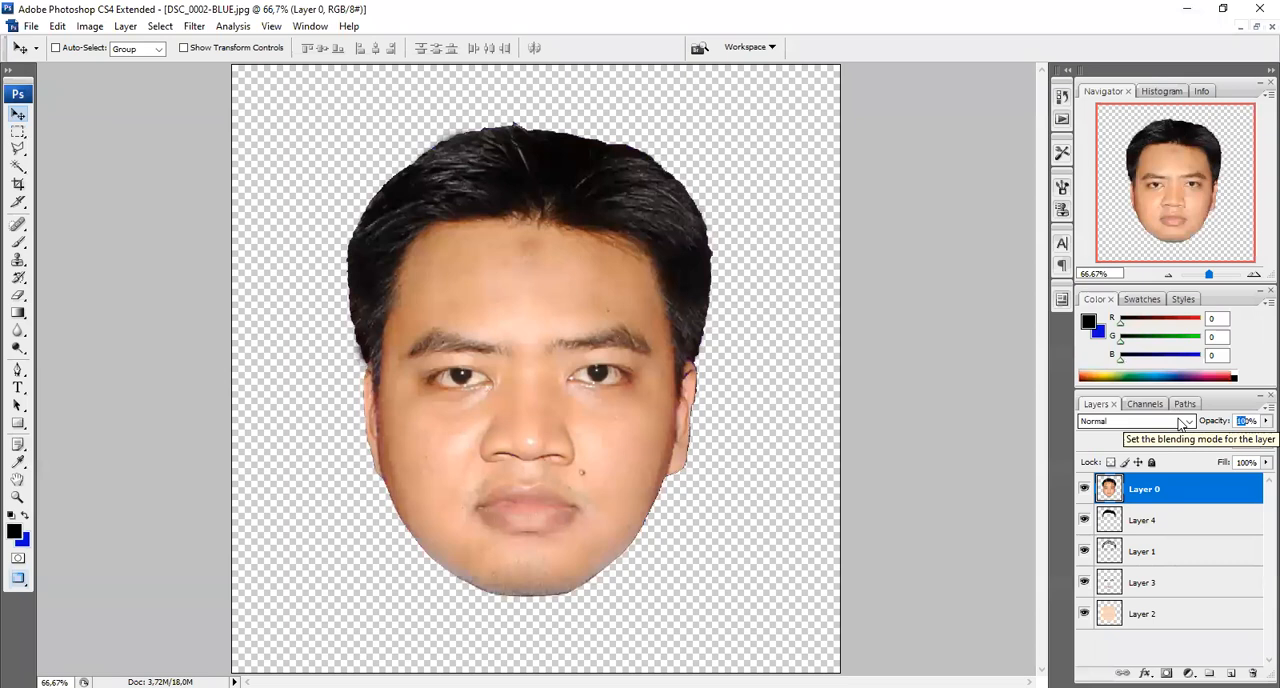
text(75)
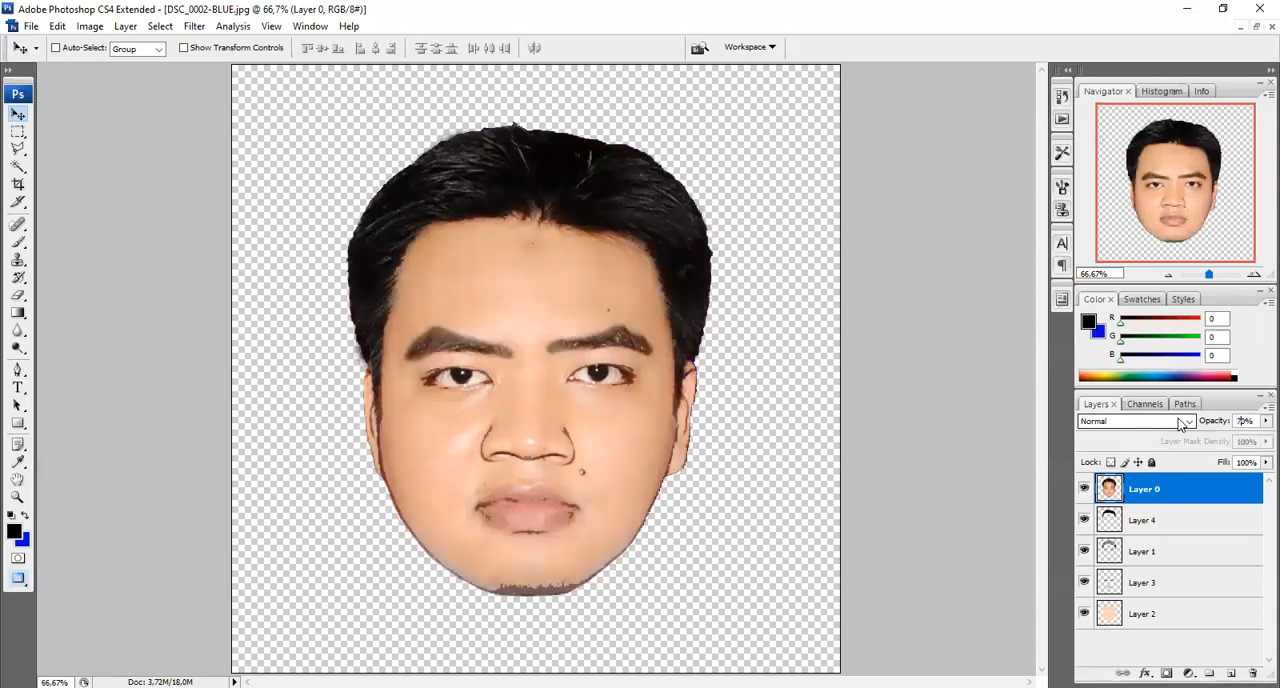
click(1246, 462)
text(75)
key(Return)
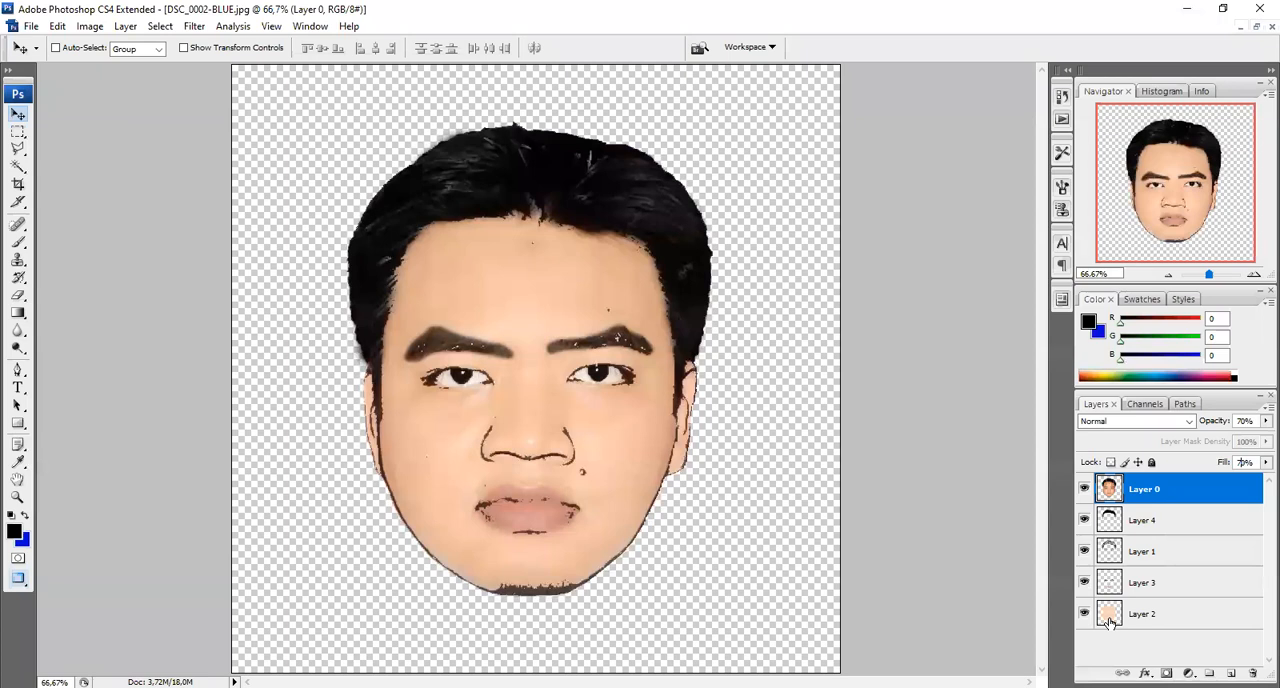
Select all five layers from Layer 0 to Layer 2 and merge them into a single layer
shift+click(1109, 615)
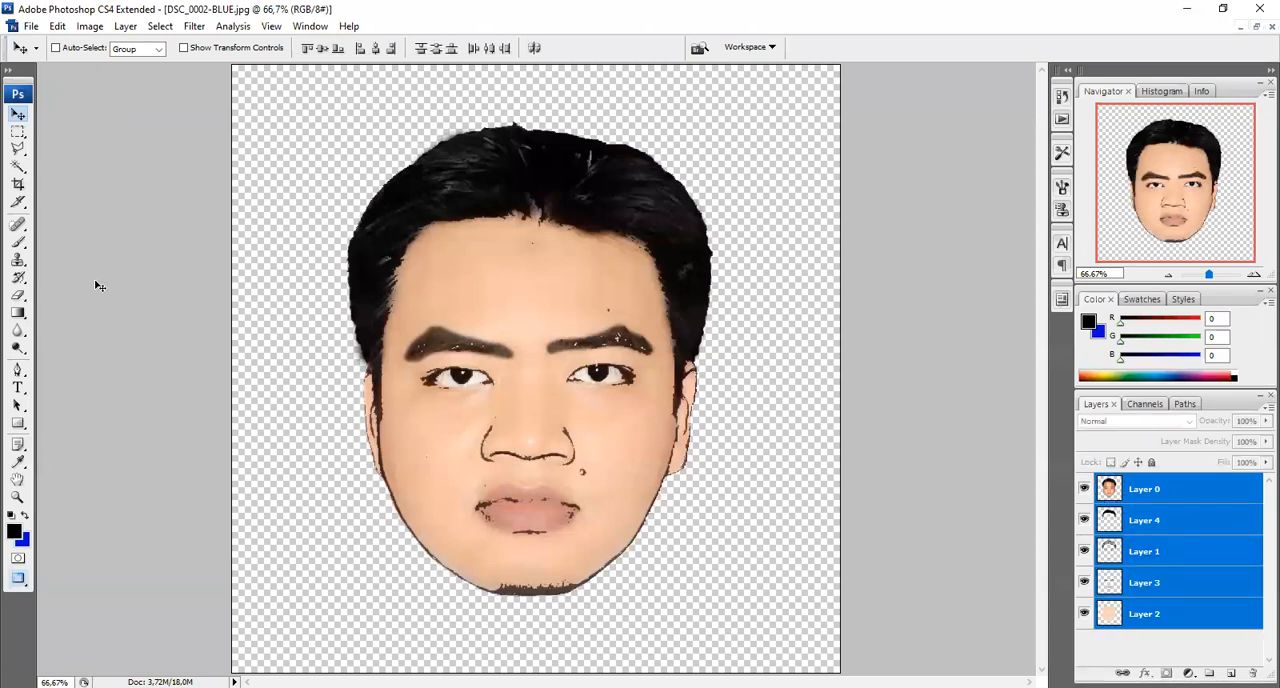
click(125, 27)
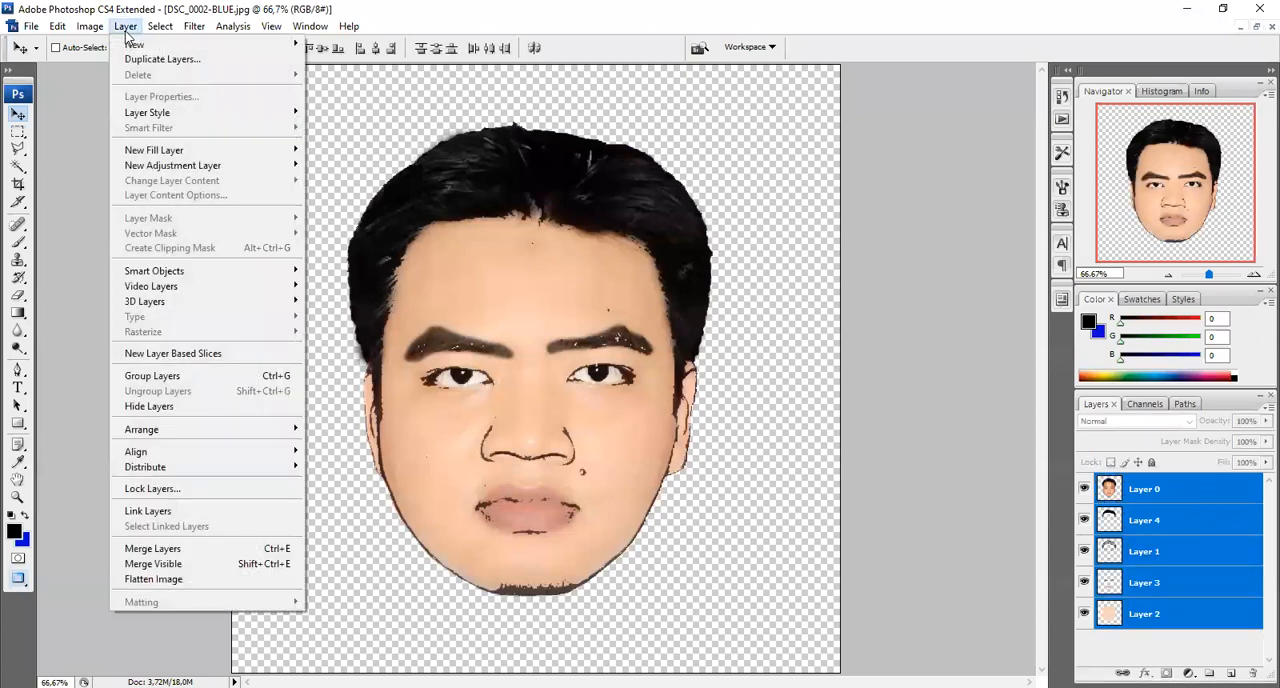
click(152, 549)
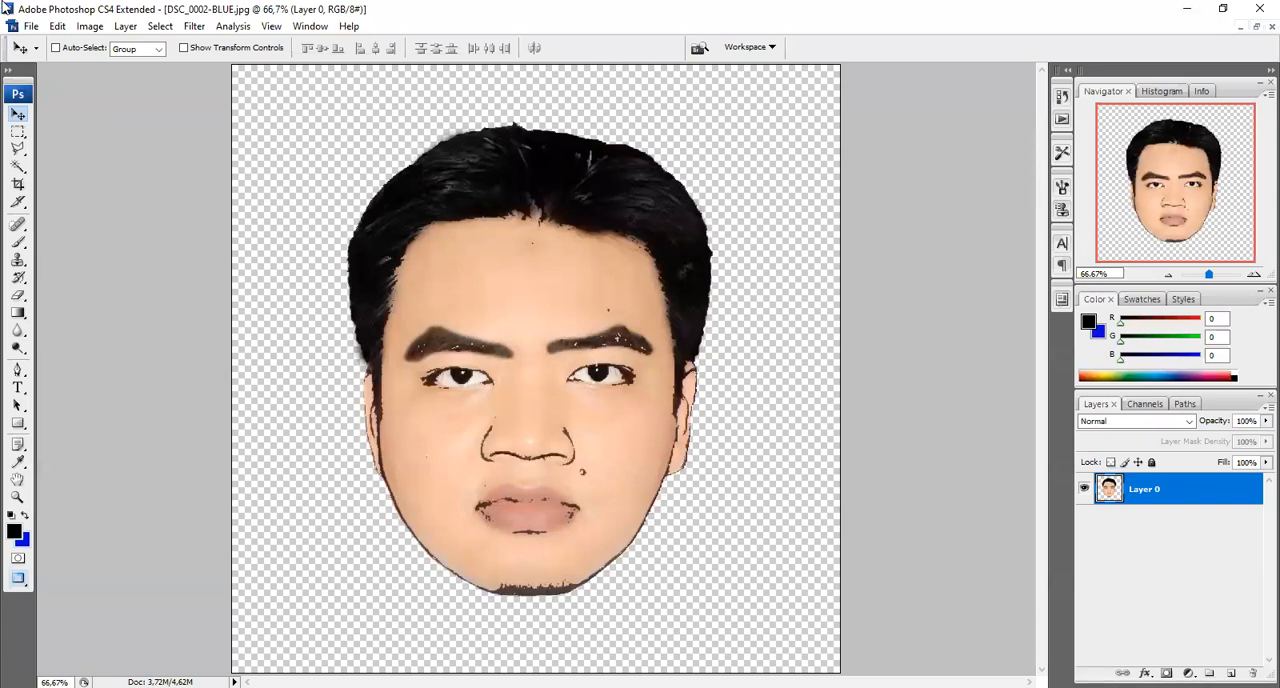
click(32, 27)
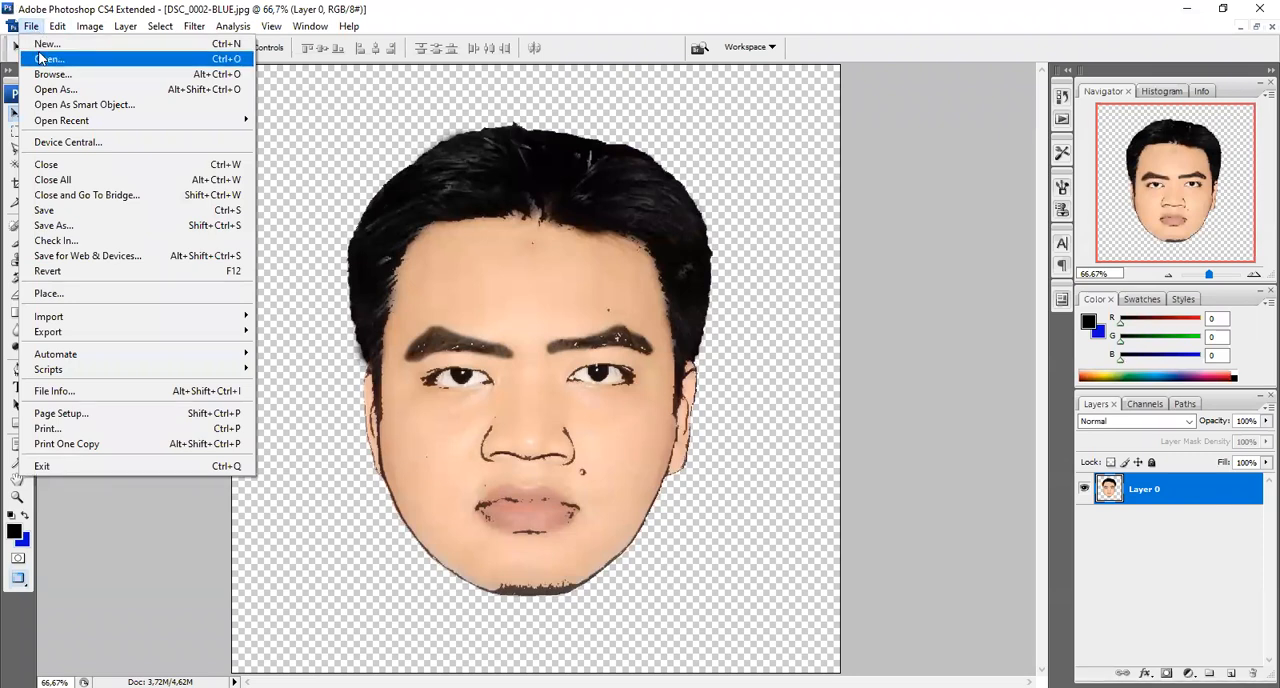
click(41, 59)
click(470, 355)
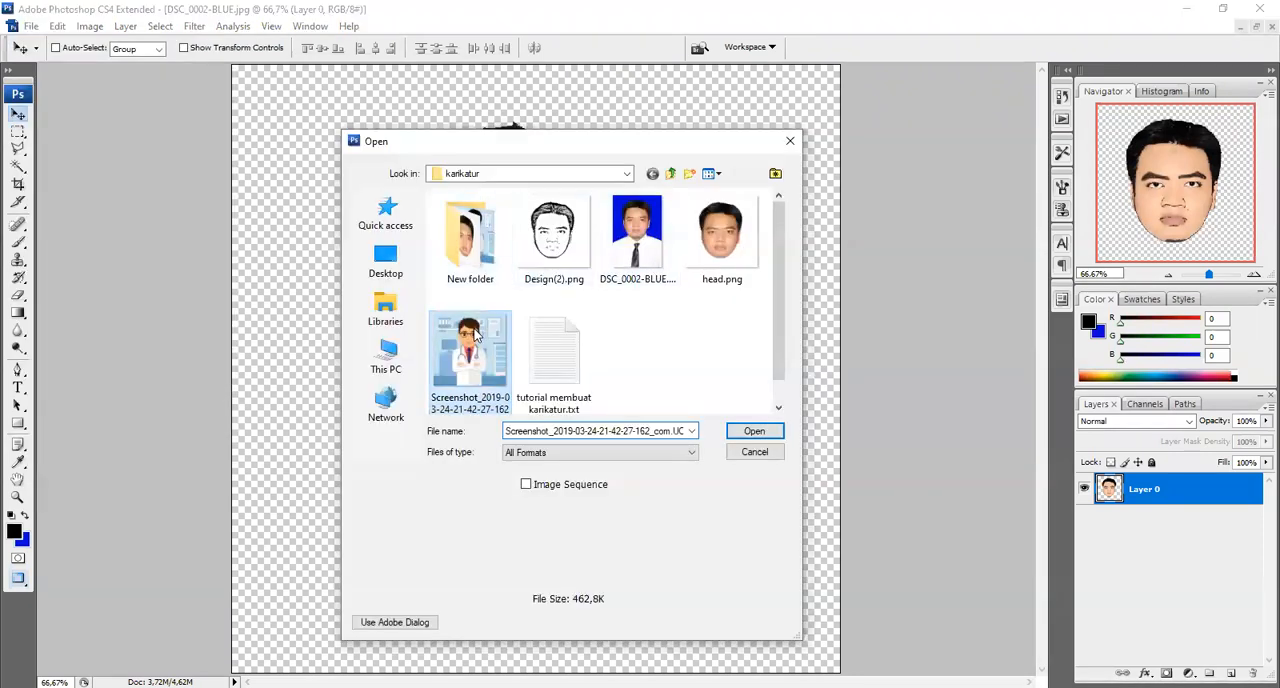
click(754, 432)
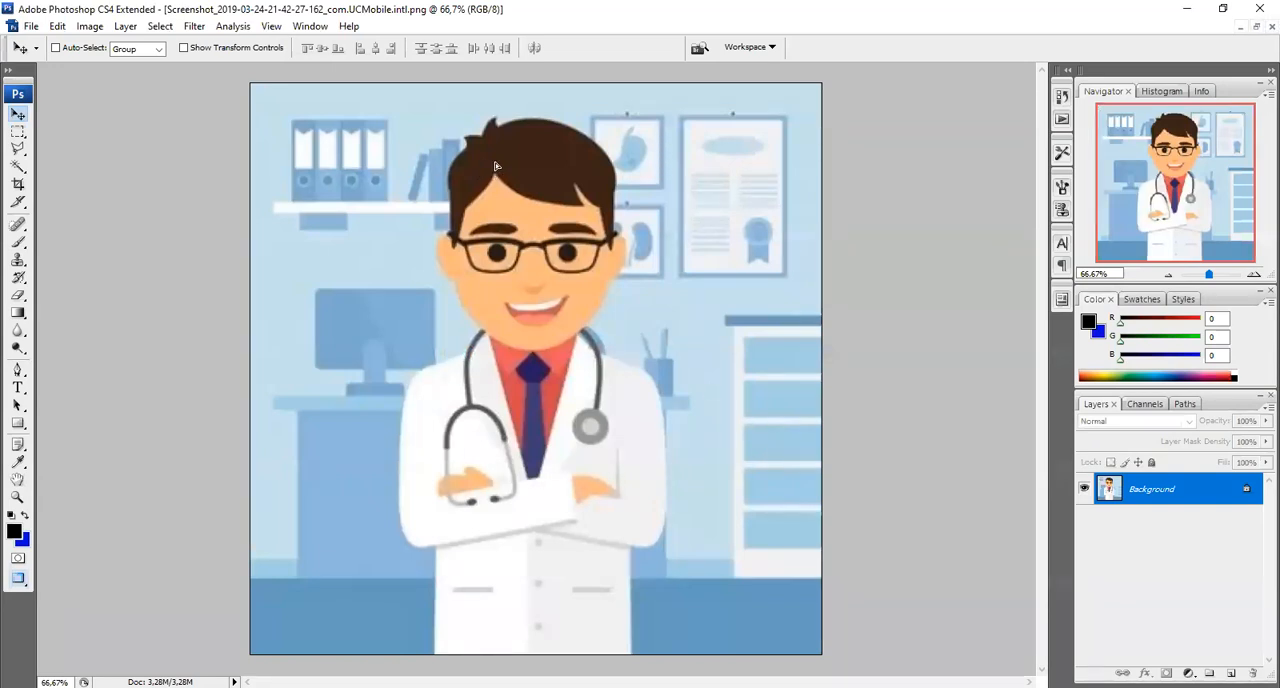
click(566, 110)
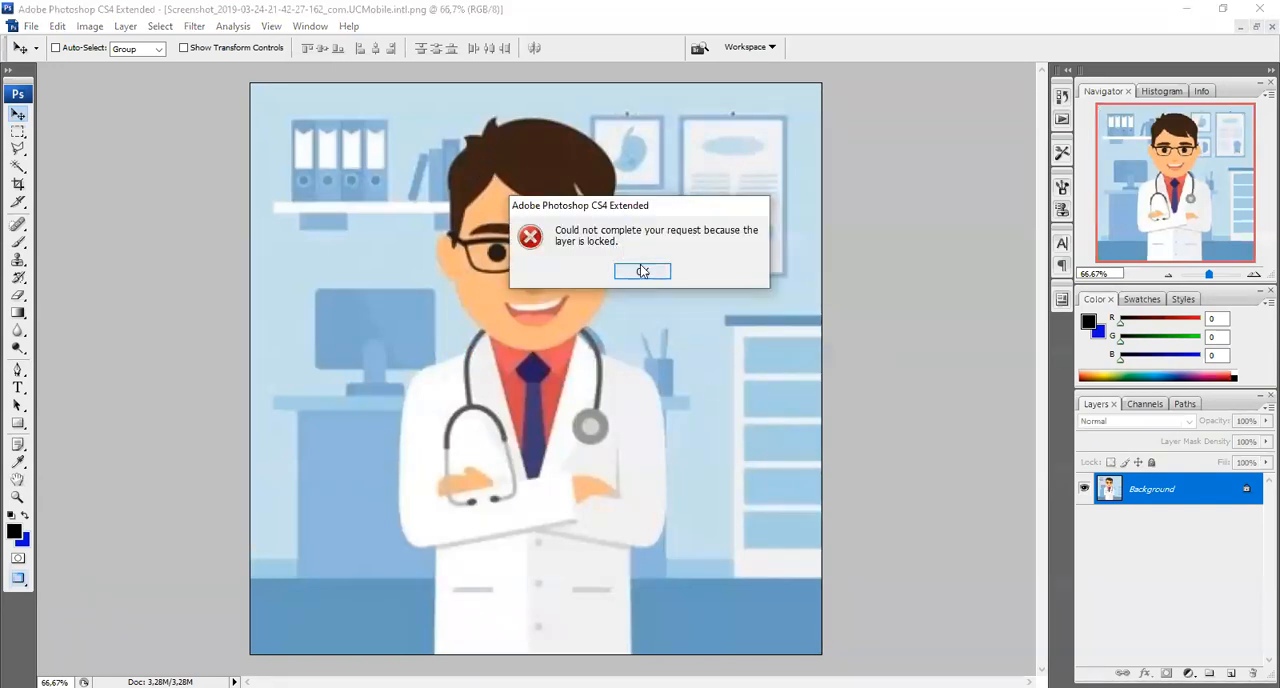
click(643, 271)
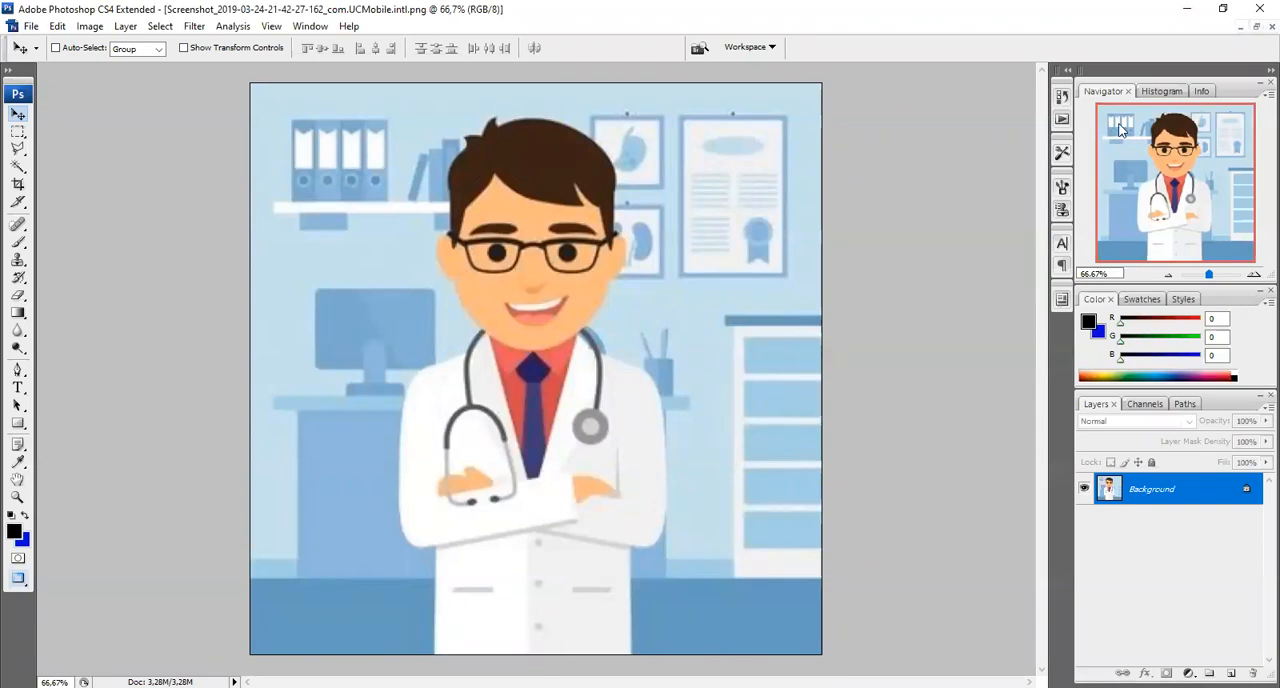
Arrange the two documents as floating windows side by side and copy the merged head into the doctor illustration
click(1257, 30)
drag(482, 88, 800, 77)
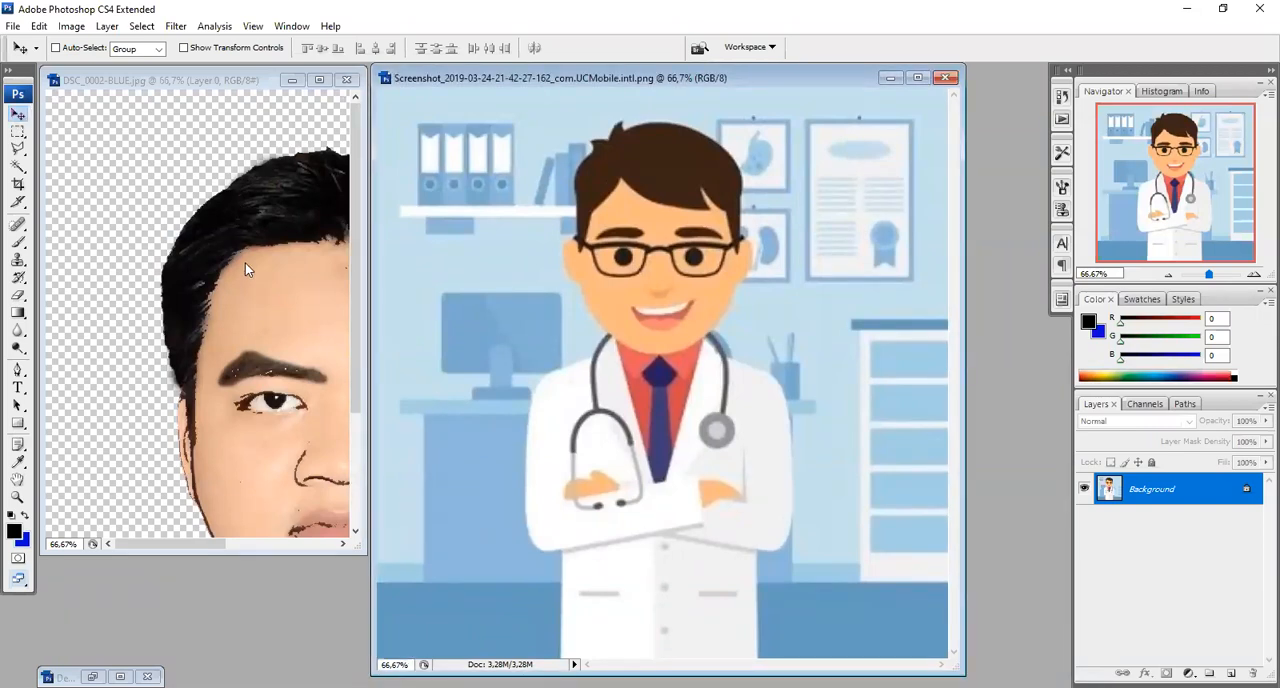
drag(240, 278, 598, 199)
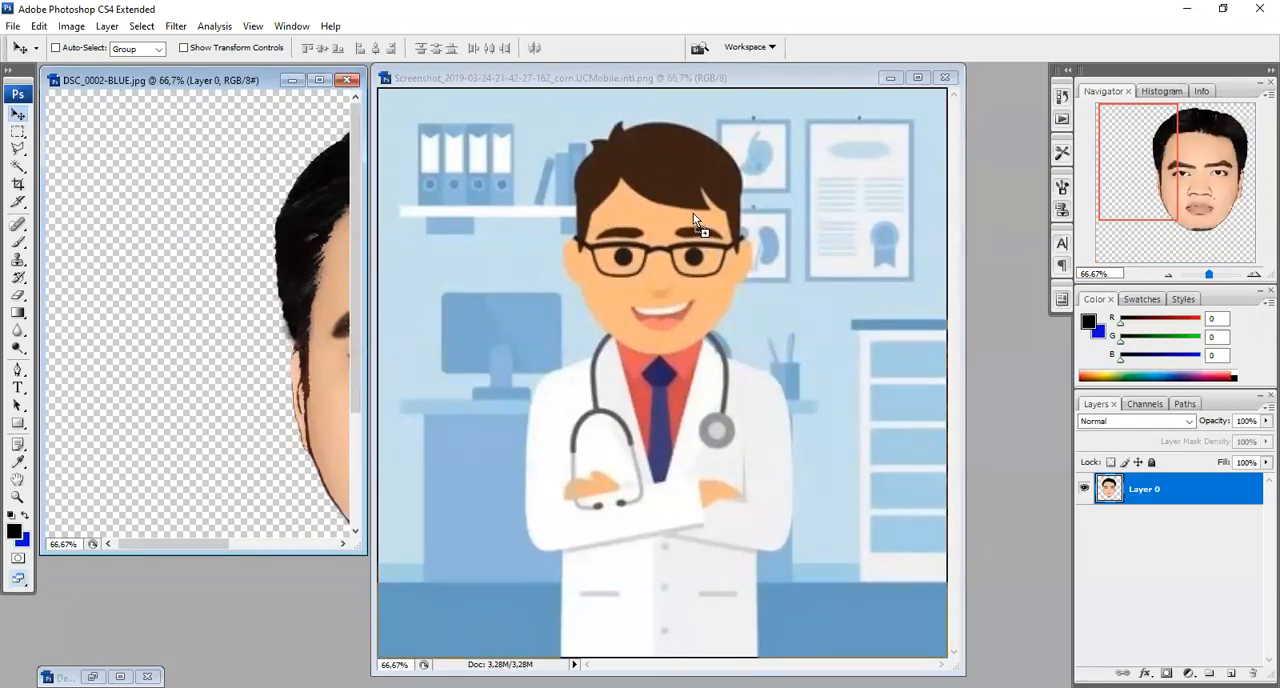
drag(693, 213, 695, 215)
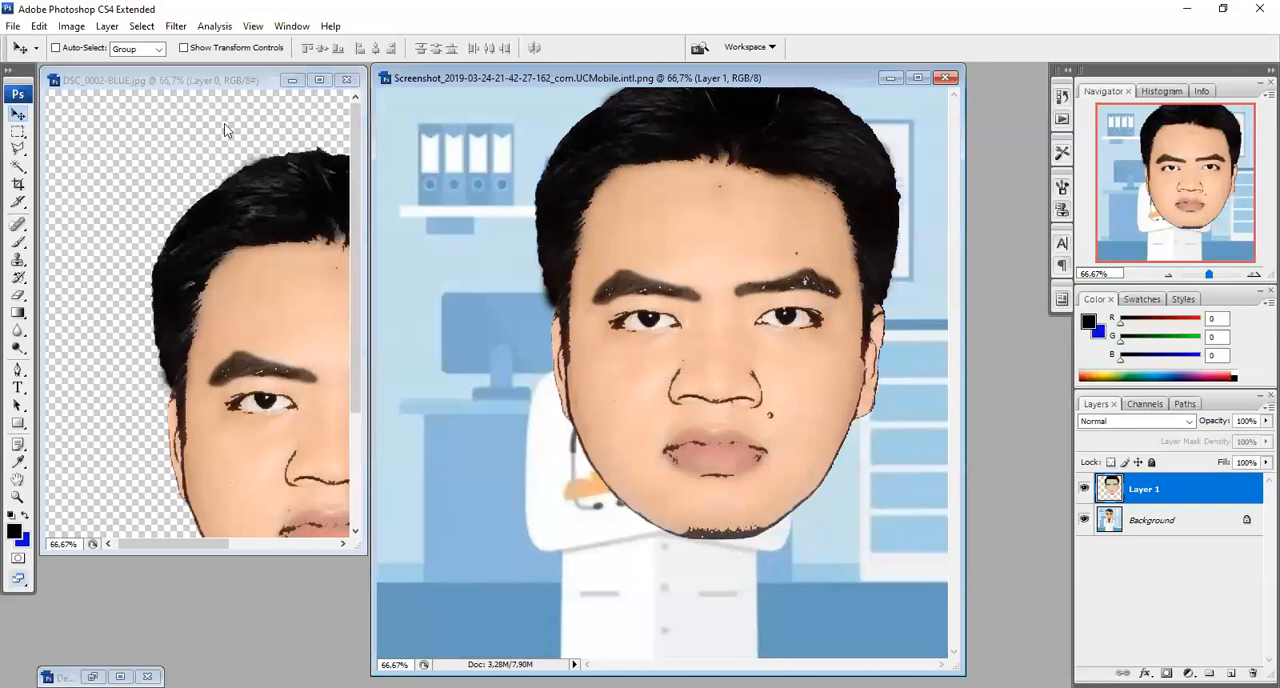
Minimize the head document, maximize the doctor illustration and centre the copied head horizontally over the doctor's body
click(292, 84)
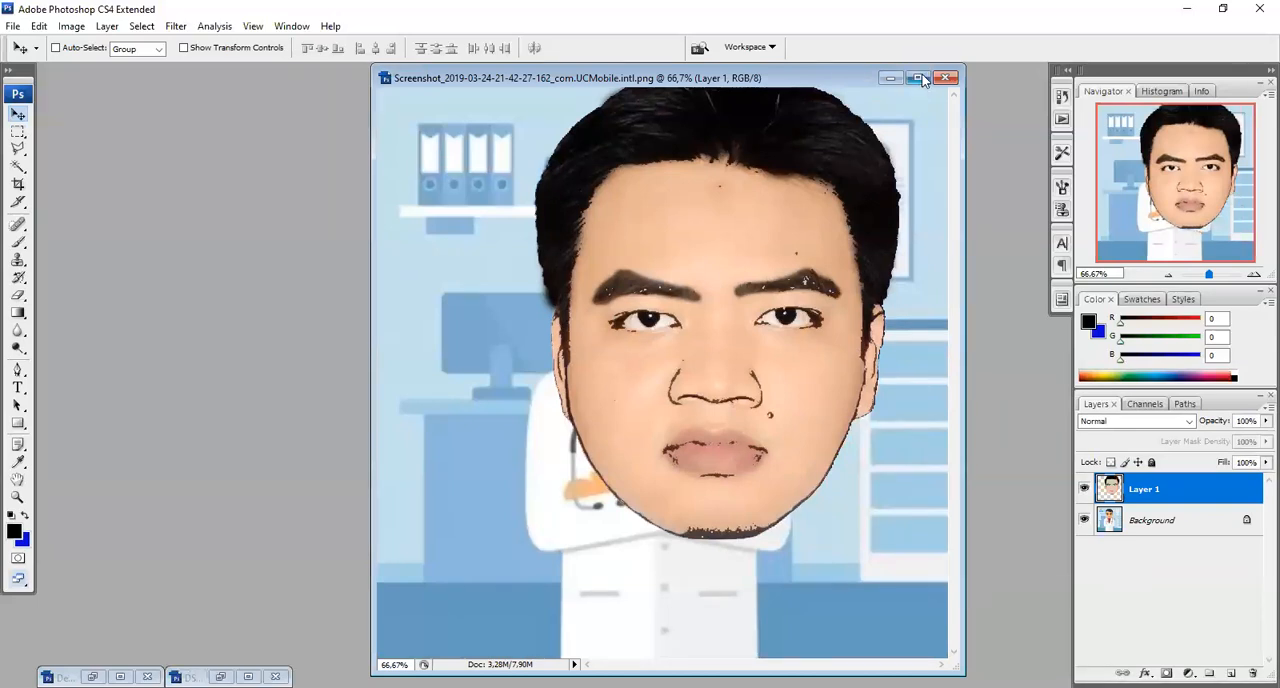
click(921, 77)
drag(587, 231, 534, 259)
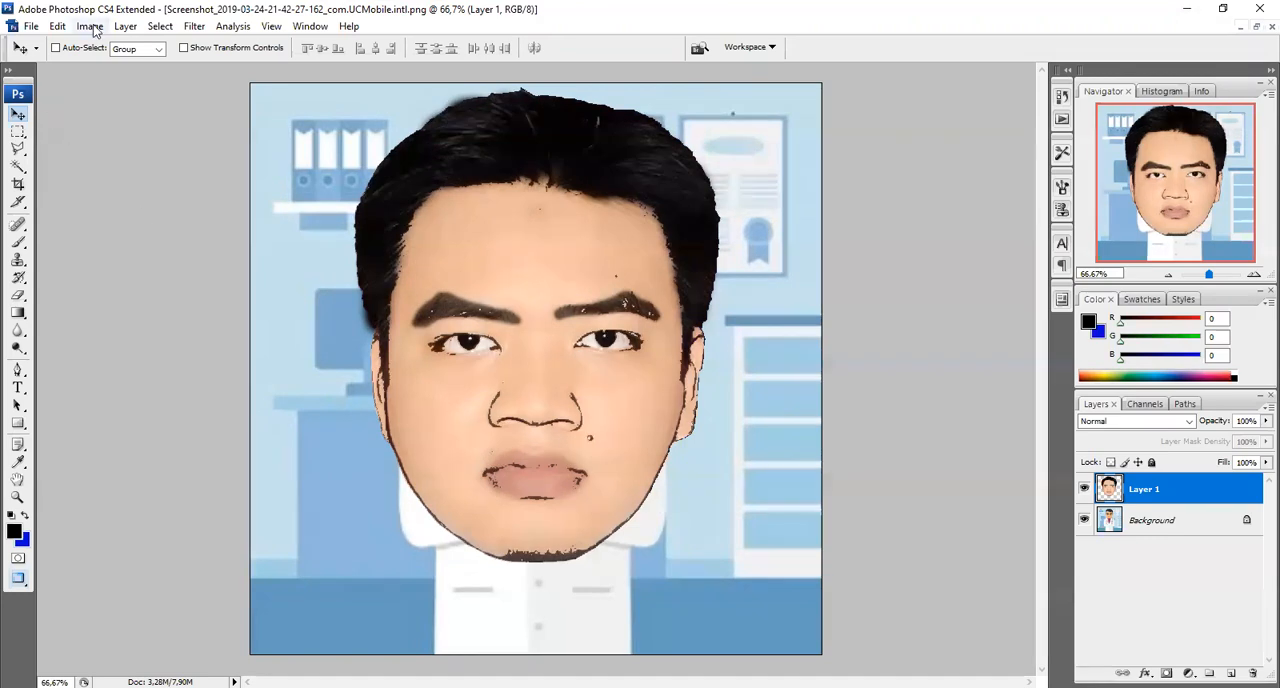
Free-transform the head to about 59.4% width and 53.6% height, place it over the doctor's head and apply the transformation
click(60, 27)
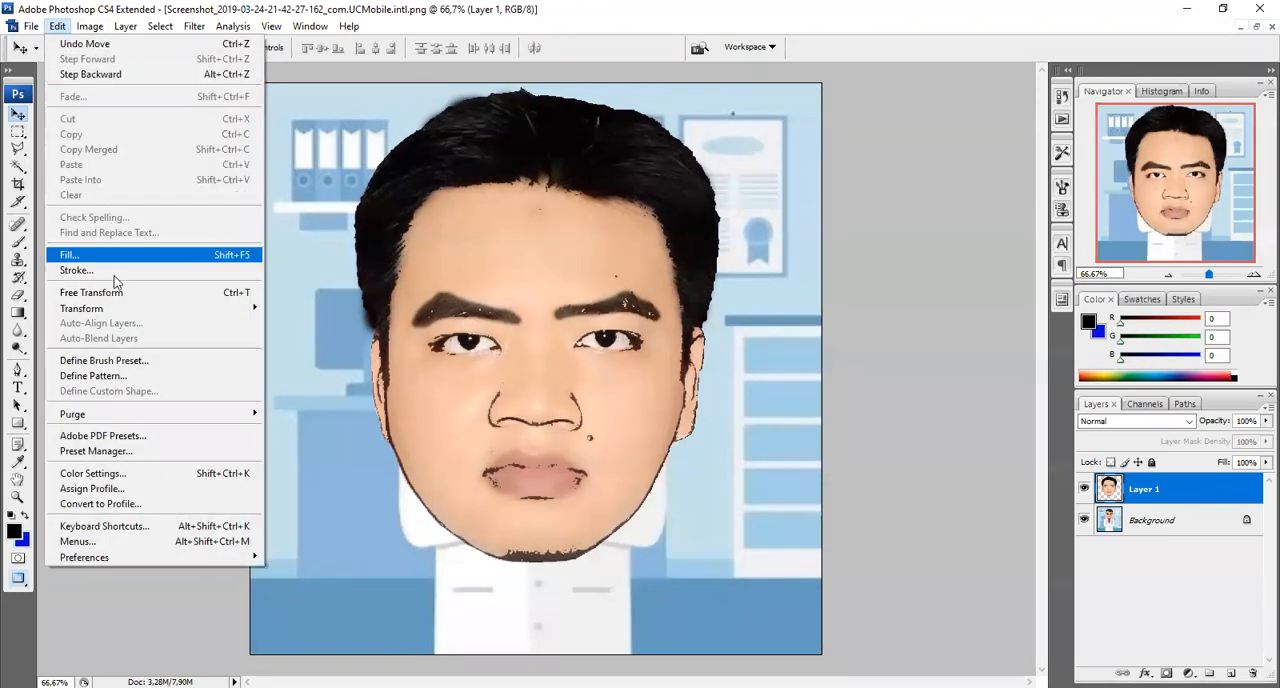
click(118, 293)
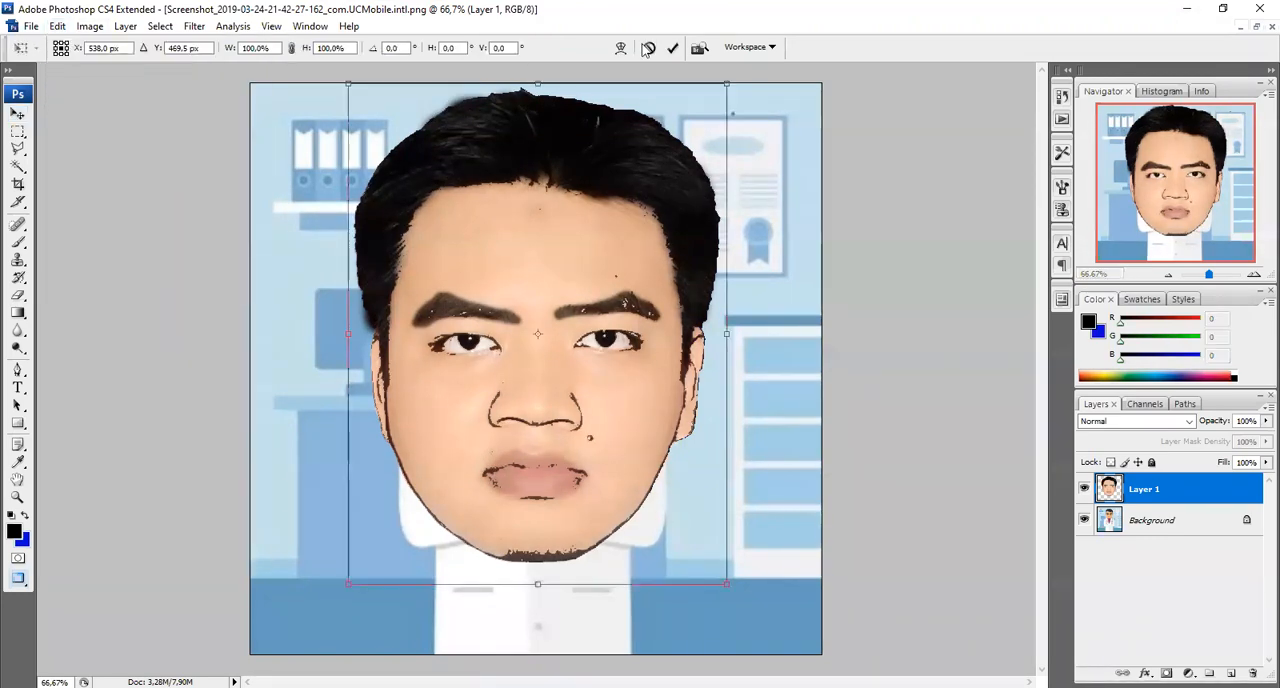
drag(726, 84, 612, 255)
drag(506, 450, 548, 347)
drag(656, 146, 583, 252)
drag(522, 323, 564, 204)
drag(634, 116, 652, 91)
drag(596, 171, 591, 176)
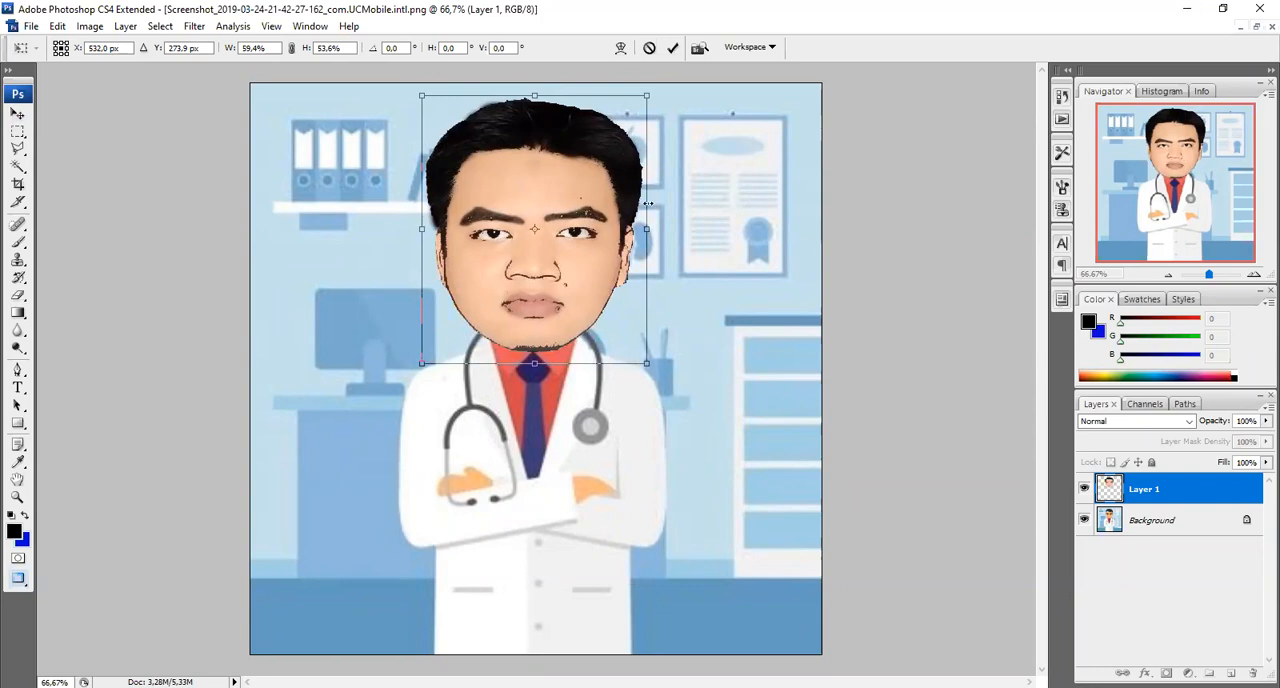
click(17, 115)
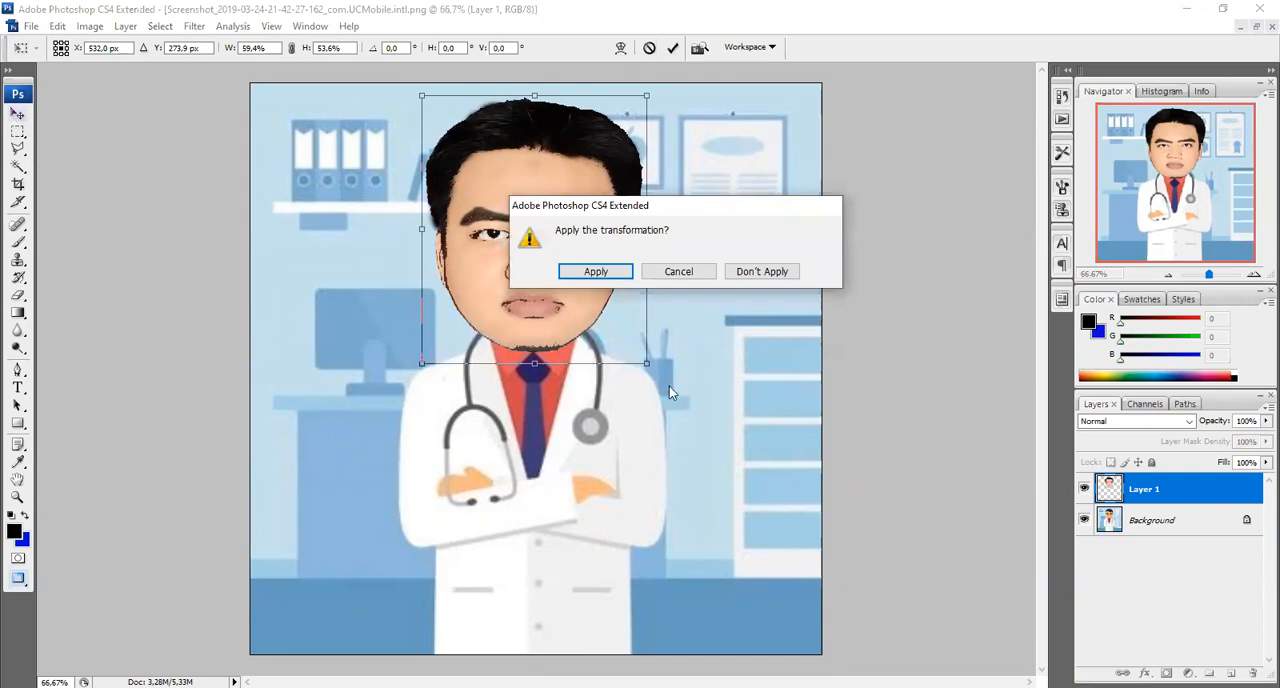
click(596, 271)
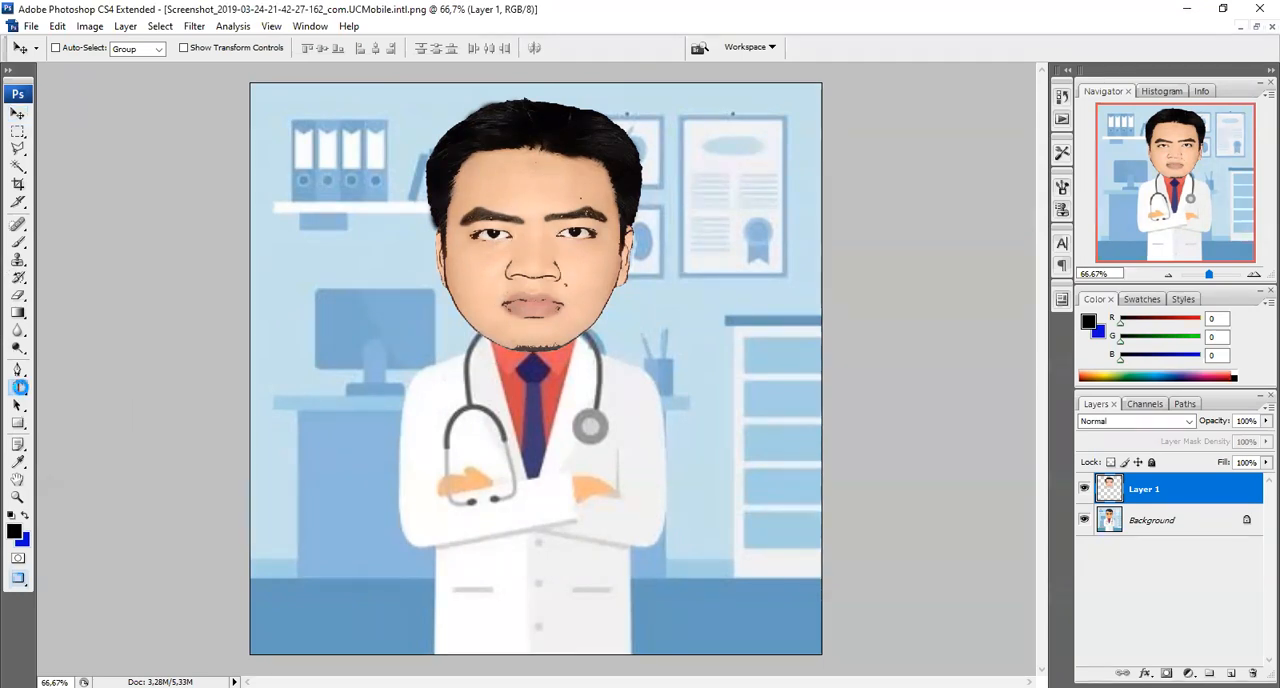
Set the Type tool's font to Bernard MT Condensed
click(18, 388)
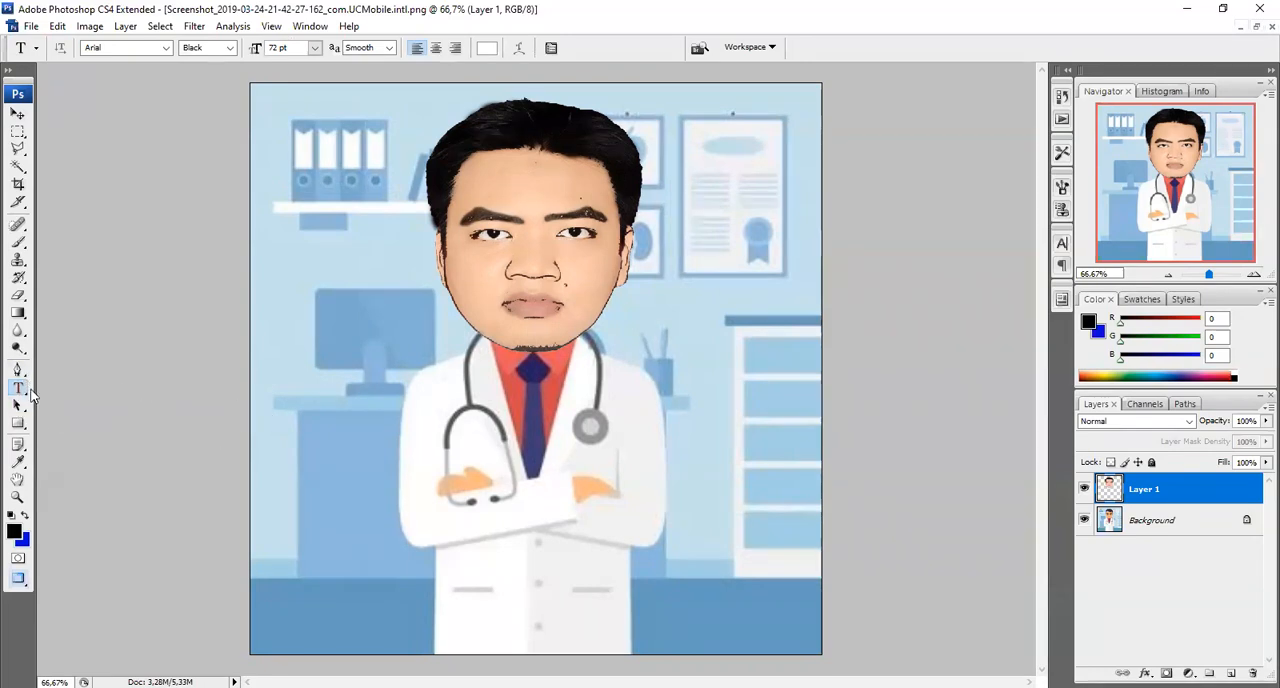
click(165, 48)
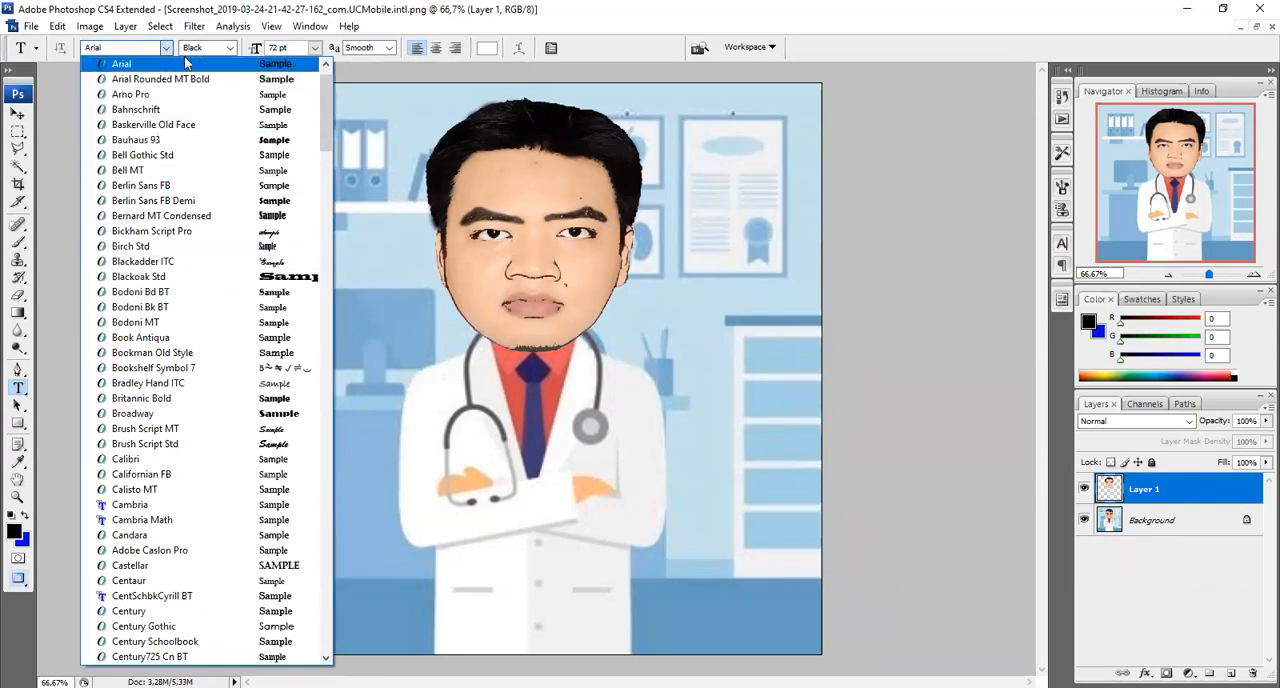
click(232, 49)
click(232, 49)
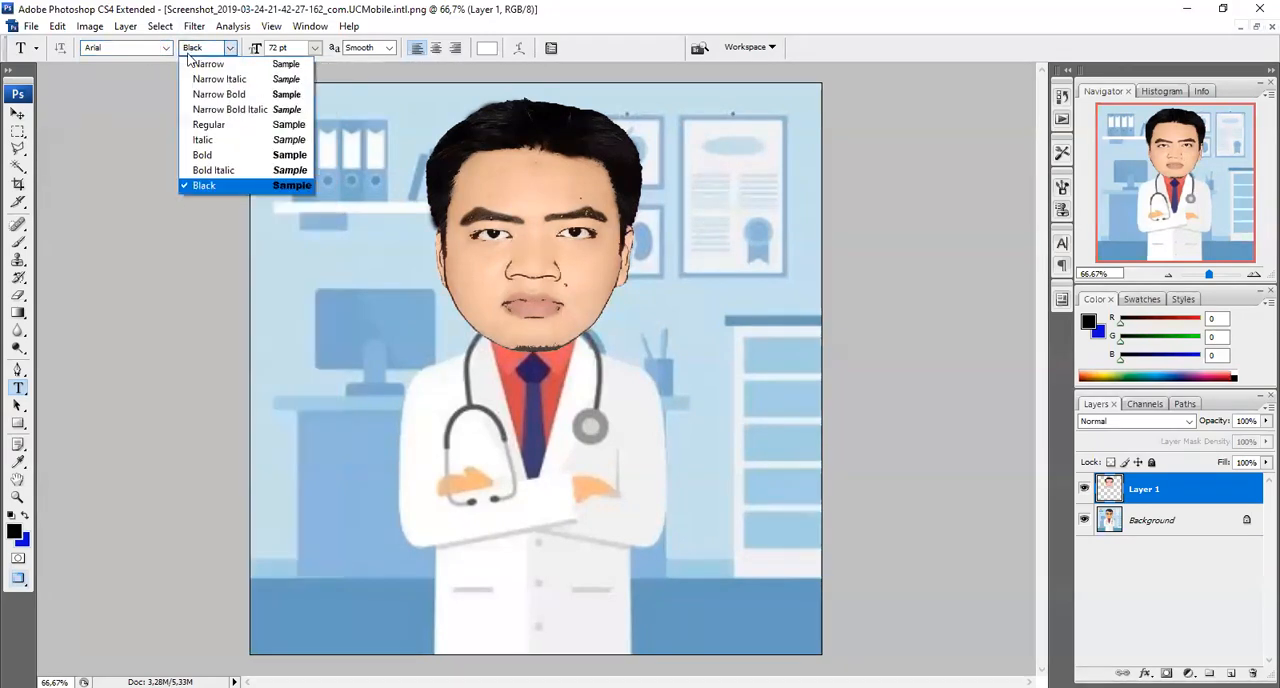
click(315, 48)
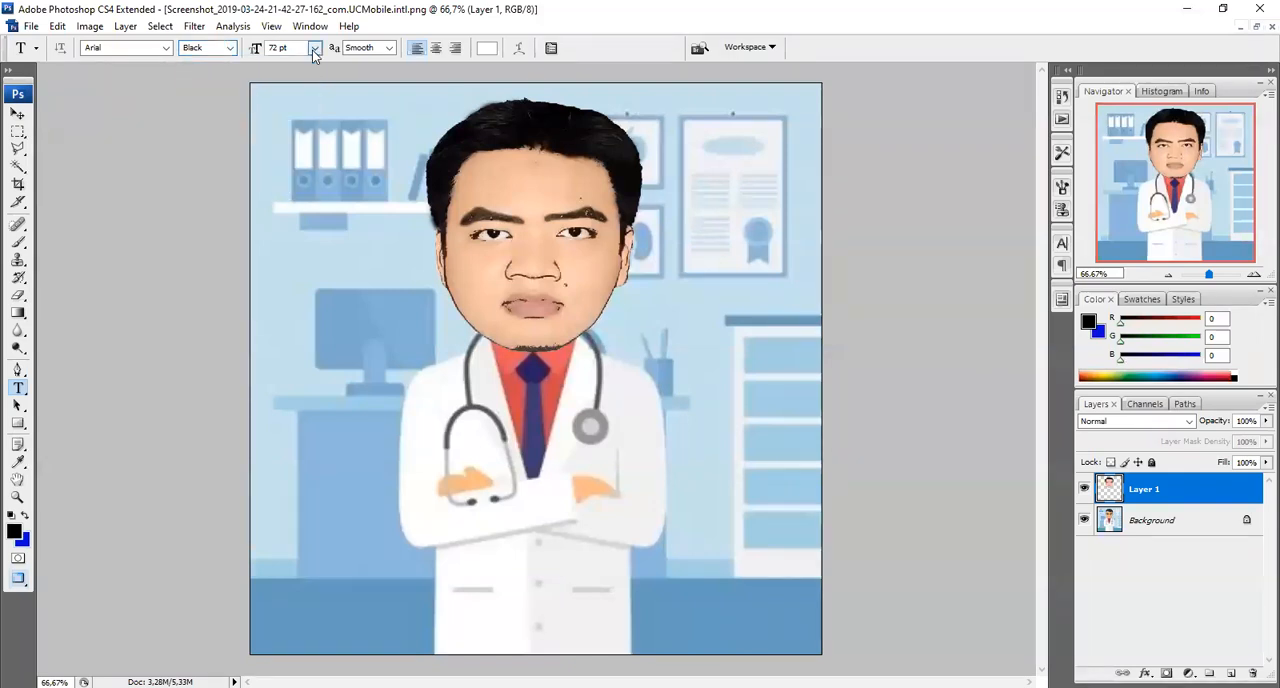
click(315, 48)
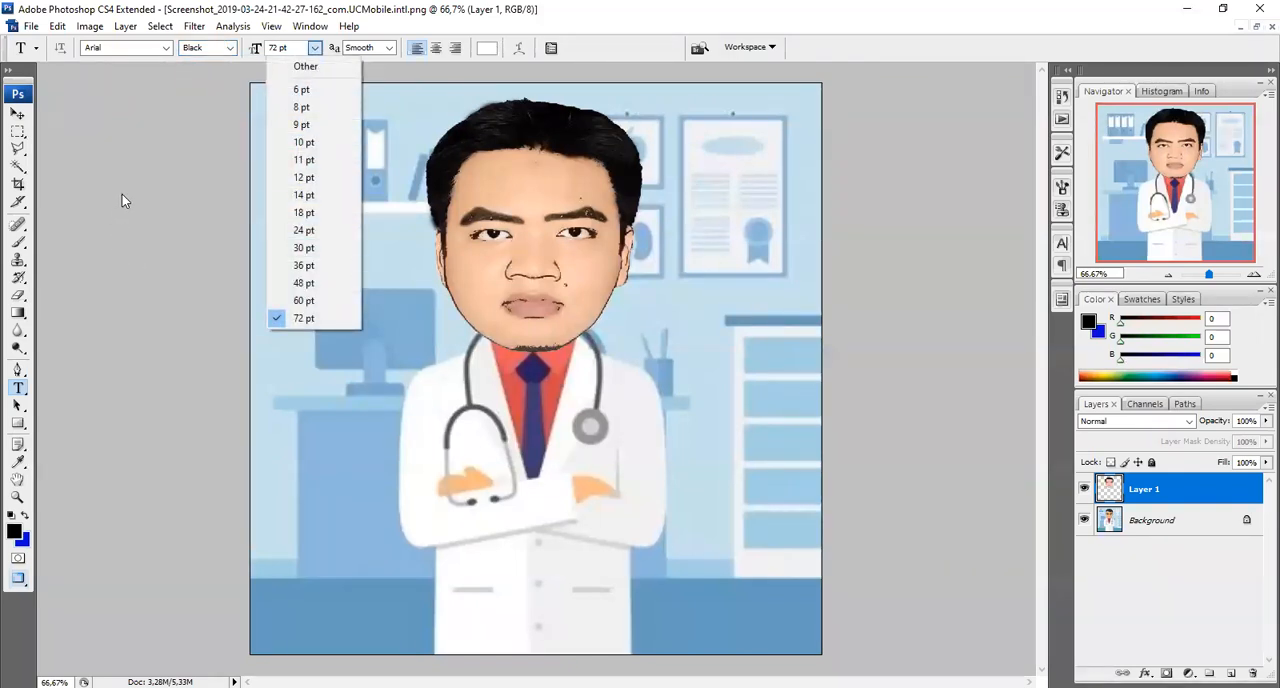
click(167, 48)
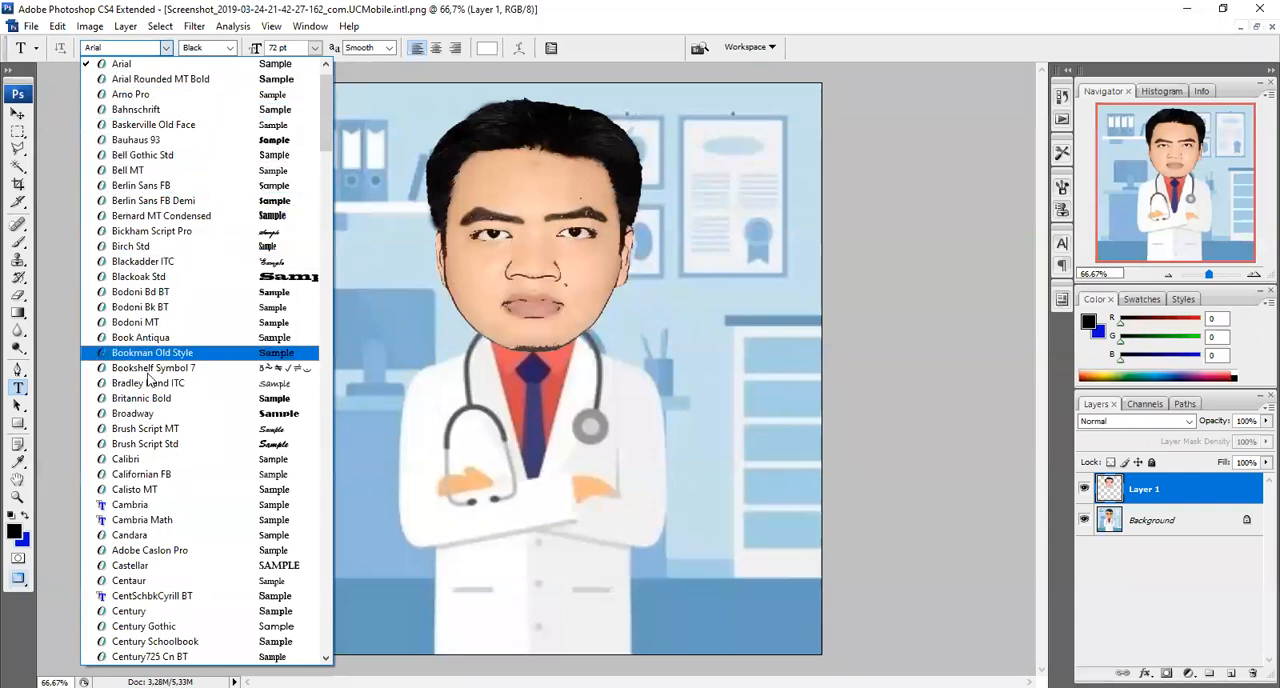
click(177, 213)
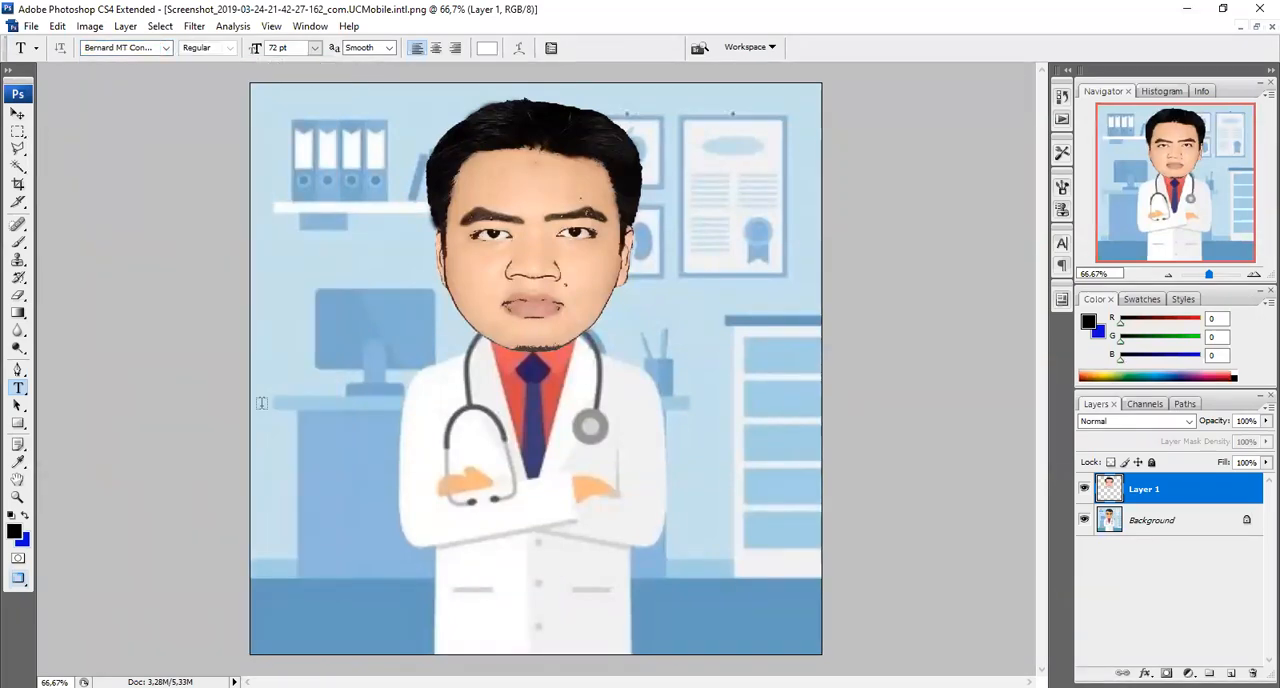
Add the white text "Garda Terdepan Melawan" across the doctor's coat, with "Melawan" broken onto a second line
click(311, 440)
text(Garda)
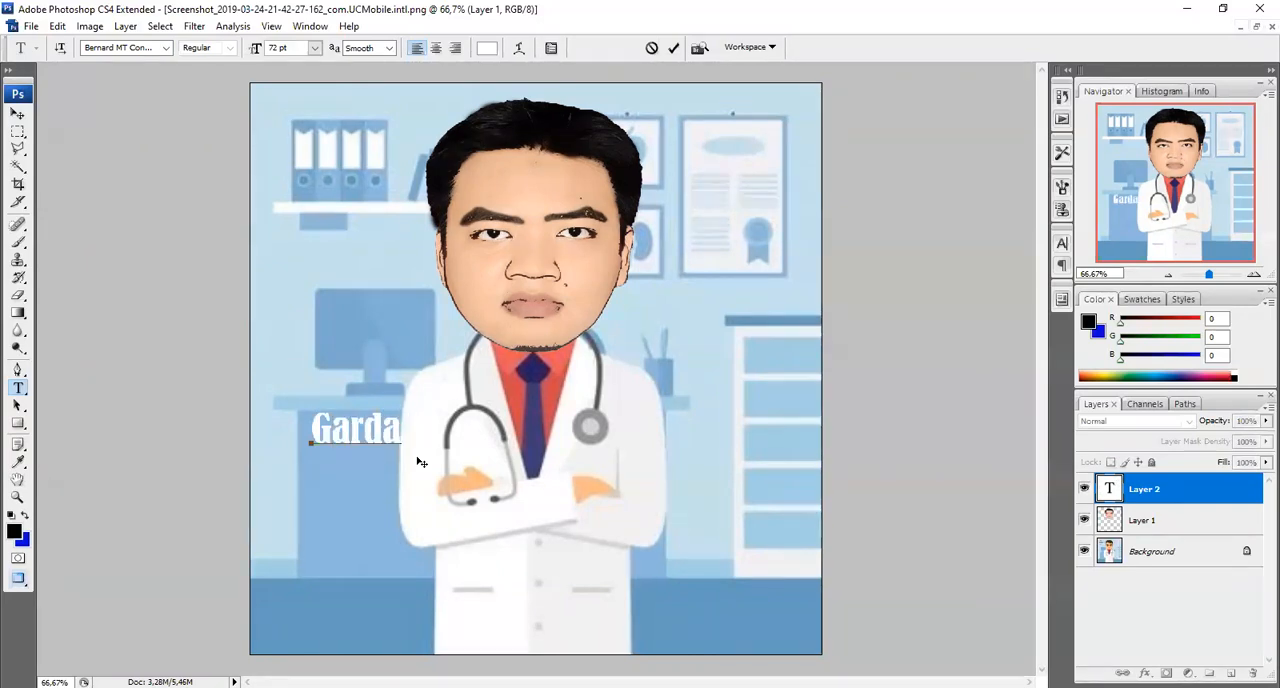
text( Kesehatan Relawan)
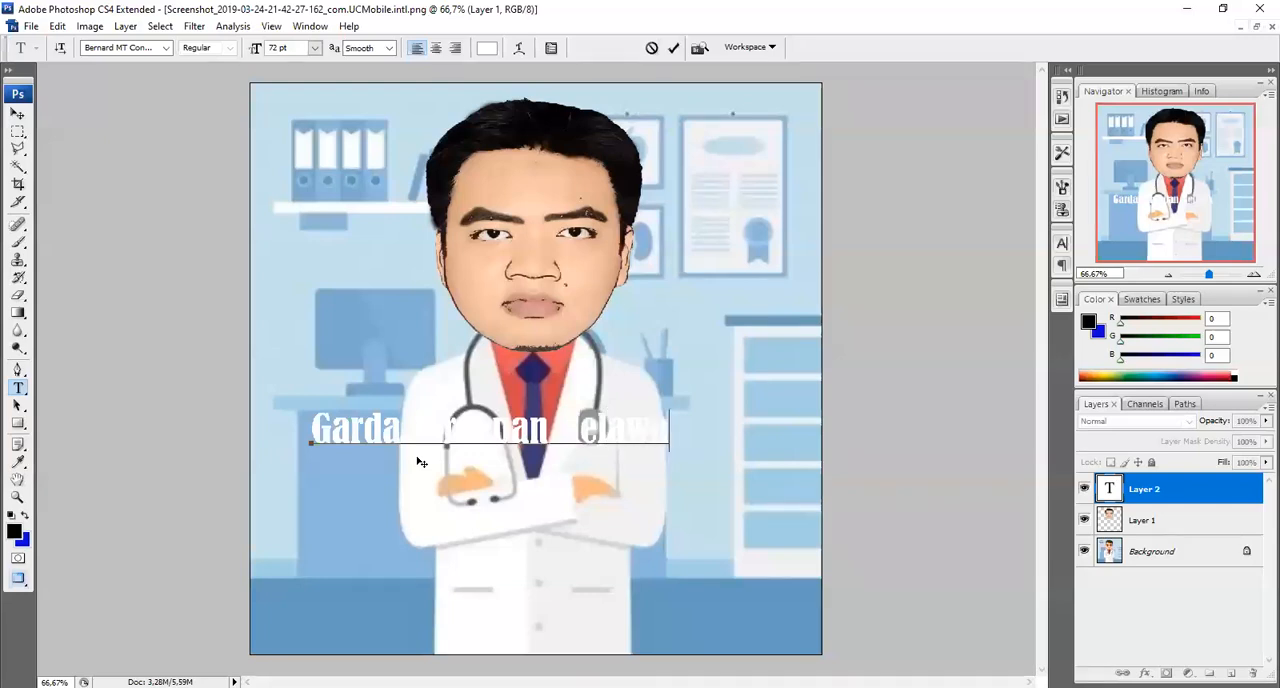
key(Left)
key(Left)
key(Left)
key(Left)
key(Left)
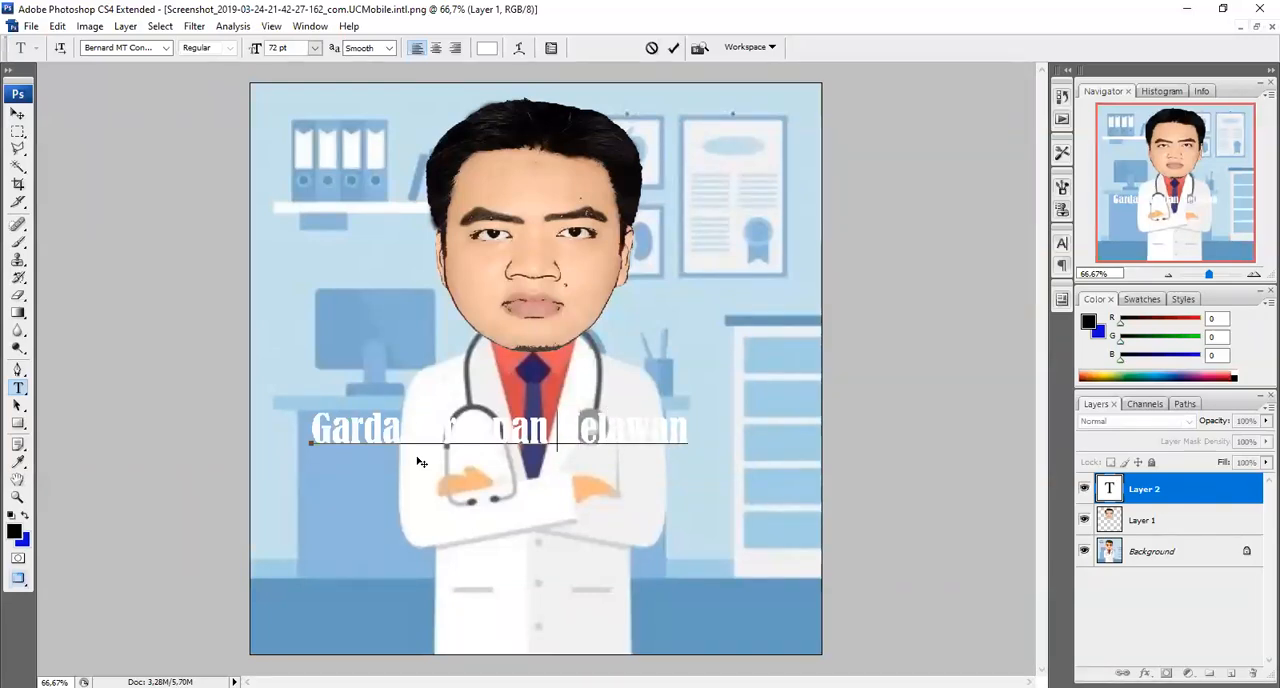
text(M)
key(Left)
key(Return)
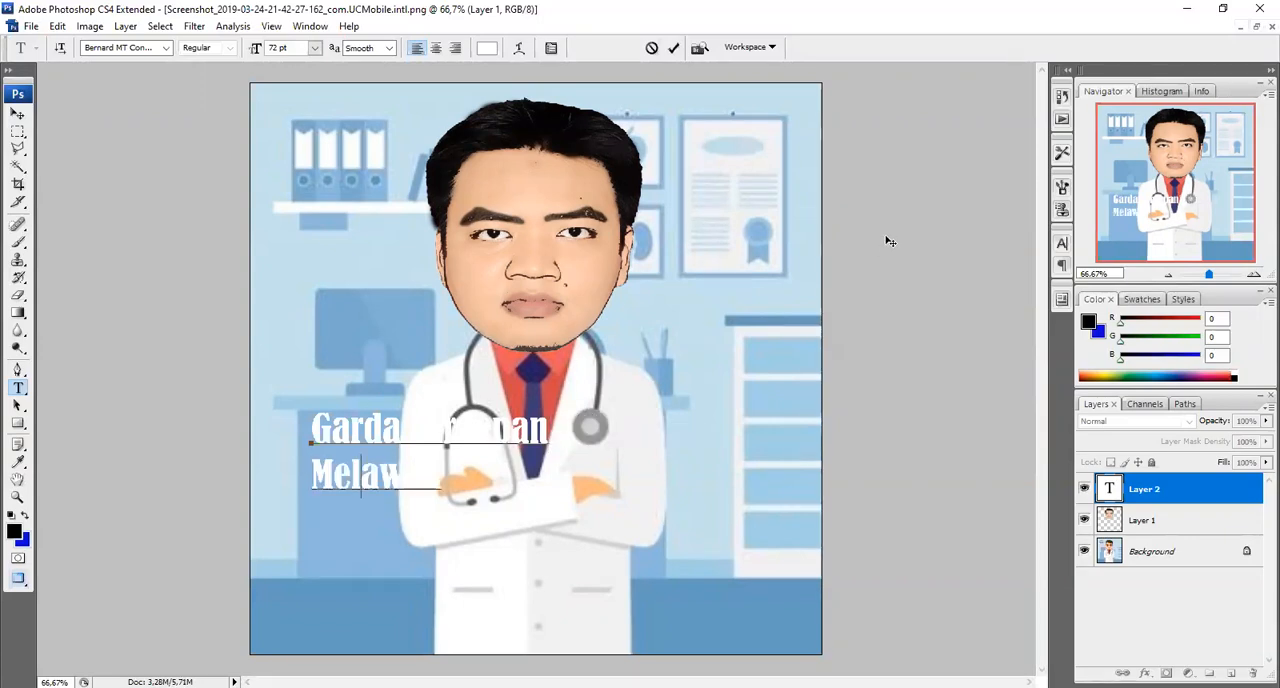
Complete the second text line as "Melawan Covid-19", commit it and move the text to the lower-left area of the illustration
key(Right)
key(Right)
key(Right)
key(Right)
text(Corona)
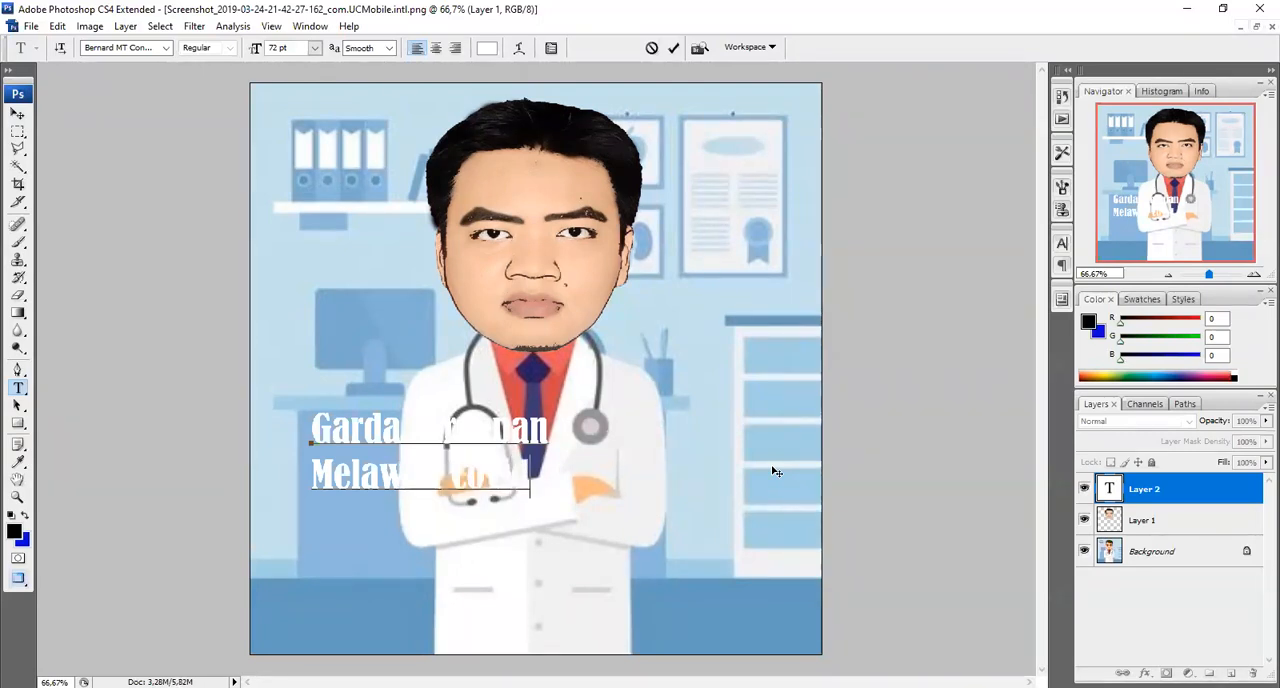
text(d)
text(19)
key(ctrl+a)
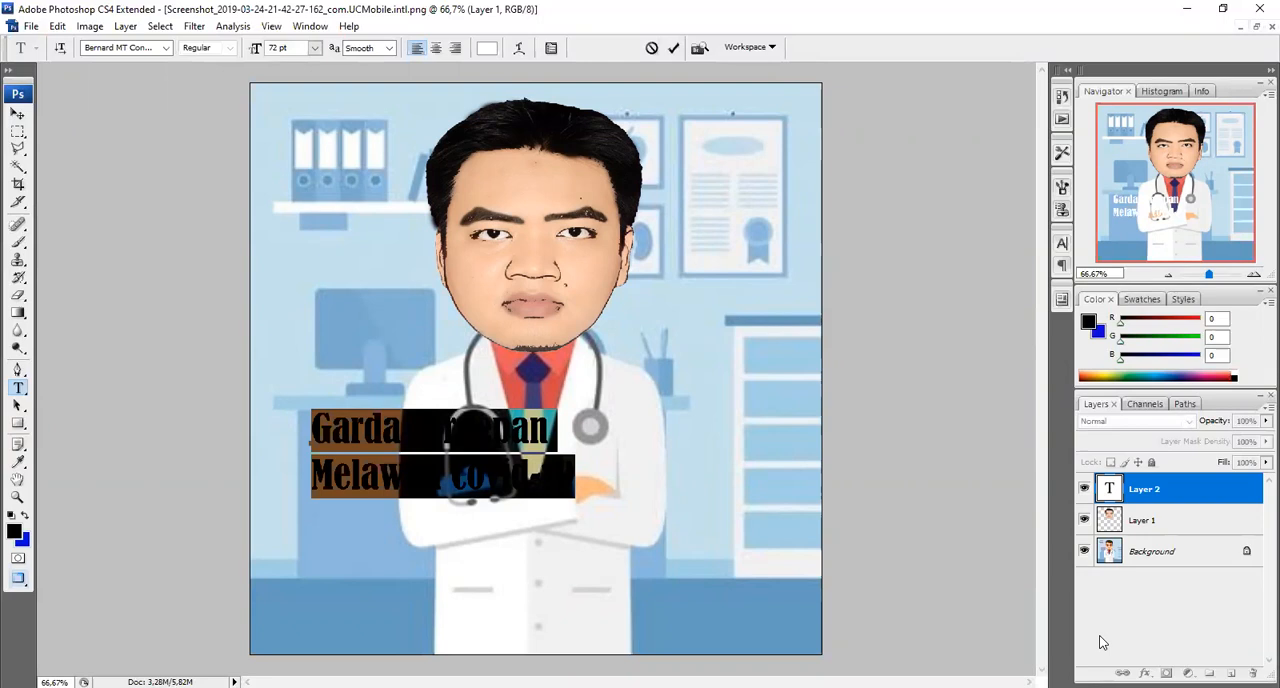
click(20, 115)
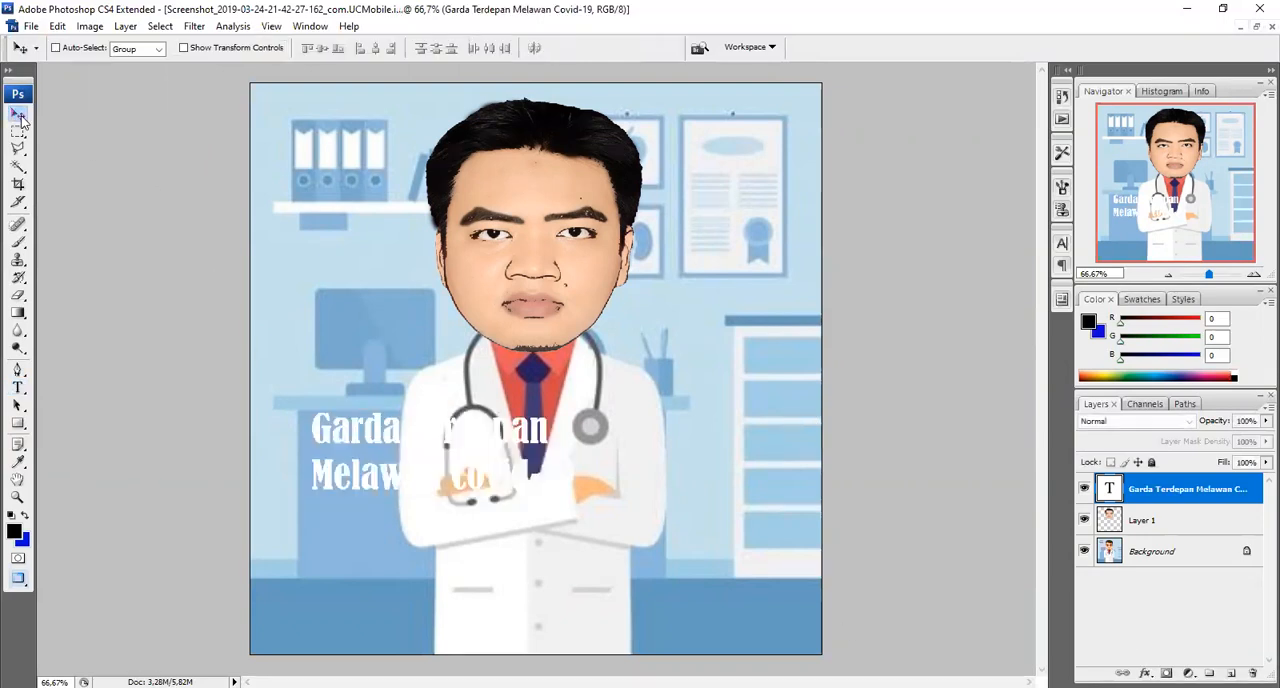
drag(398, 447, 372, 567)
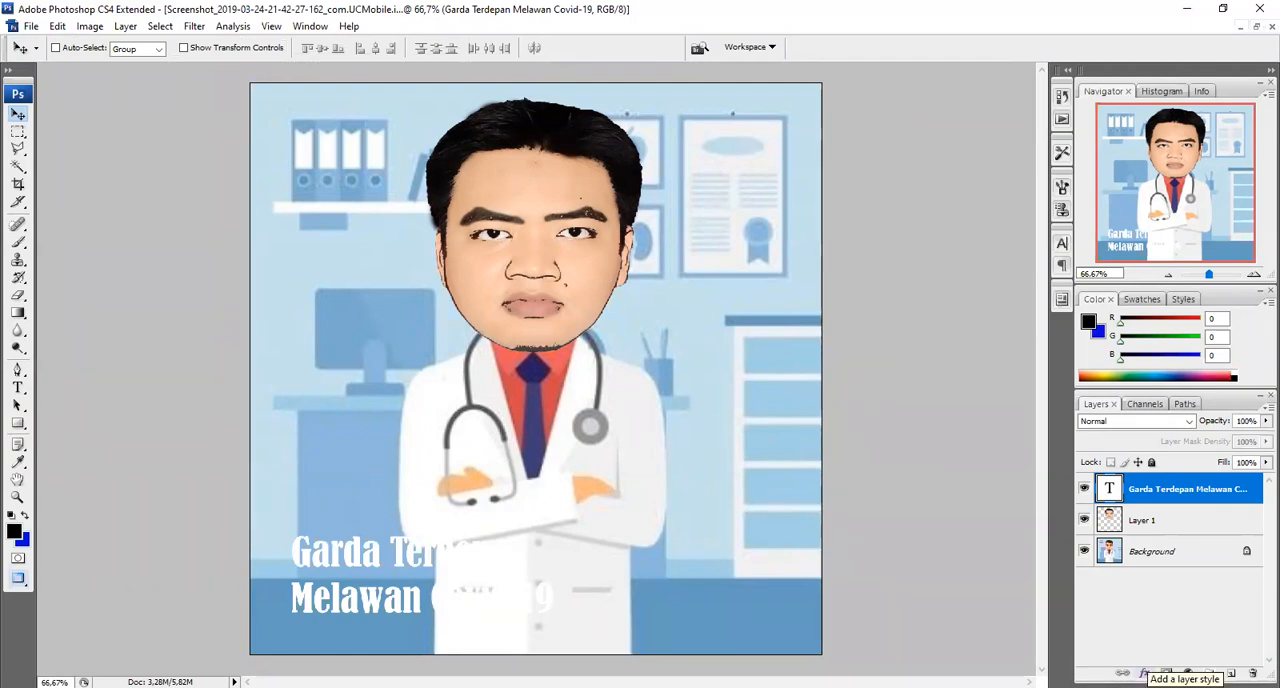
Add a black 5 px outside stroke to the caption text layer and move the caption slightly down
click(1145, 672)
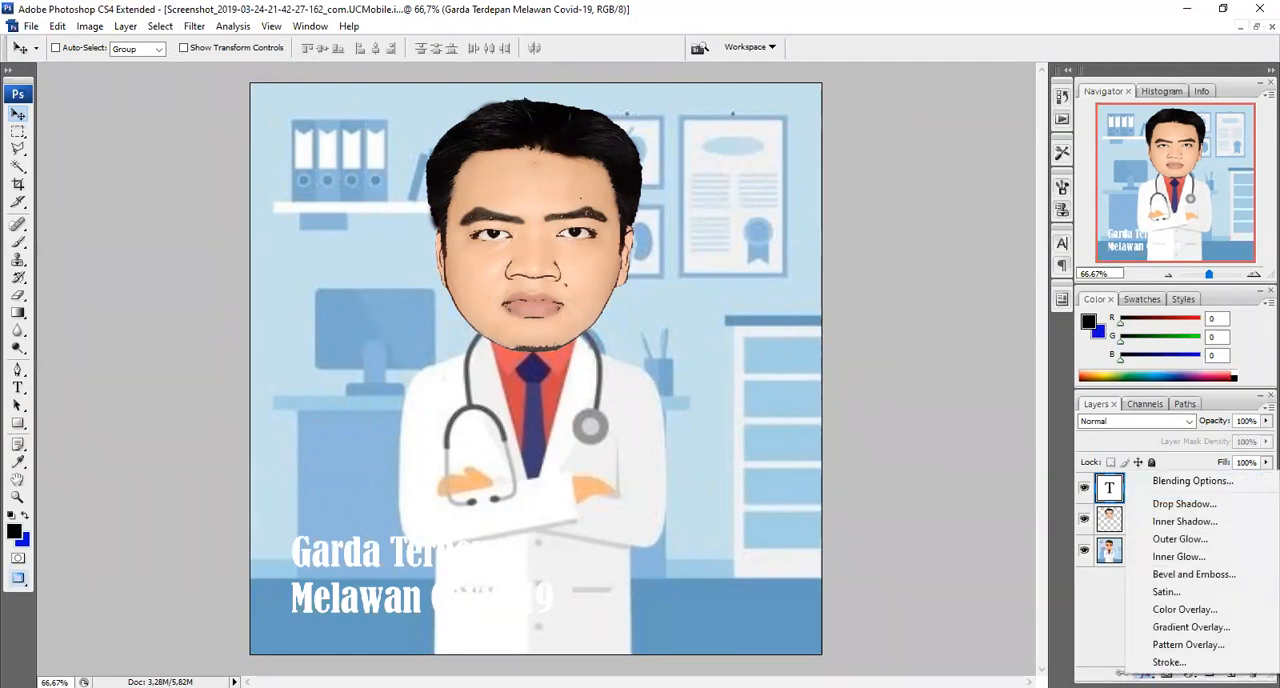
click(1153, 662)
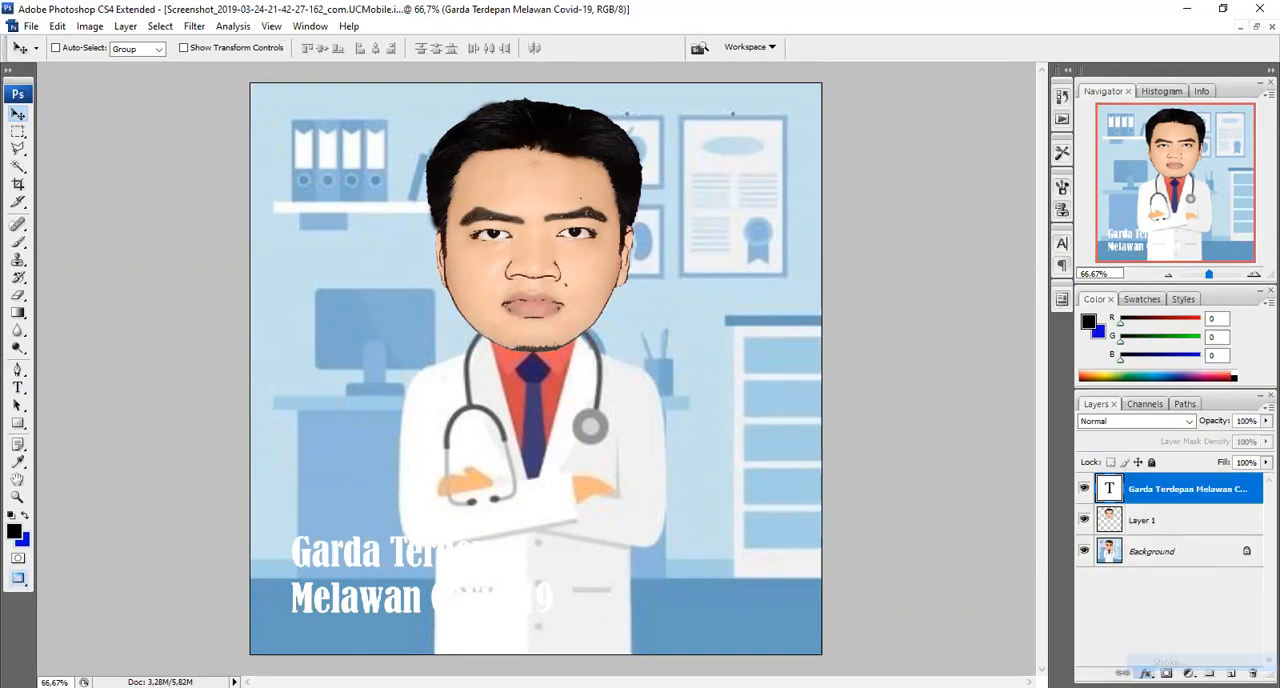
click(590, 275)
text(0)
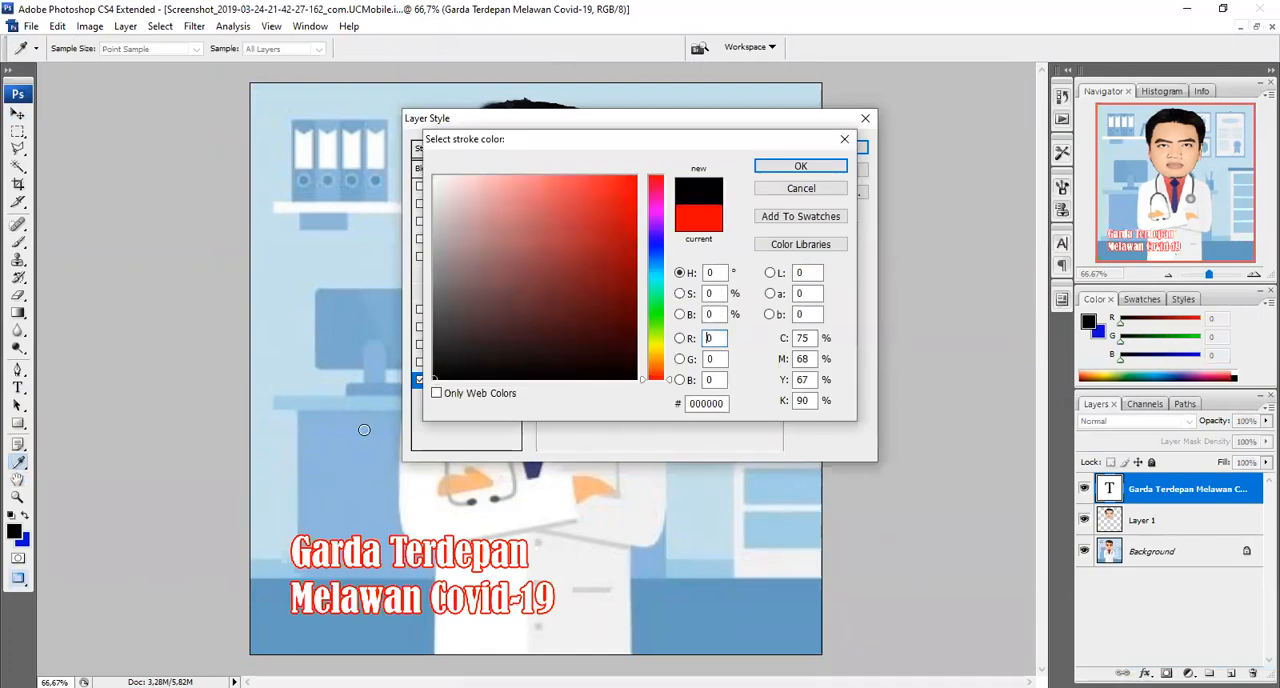
click(767, 170)
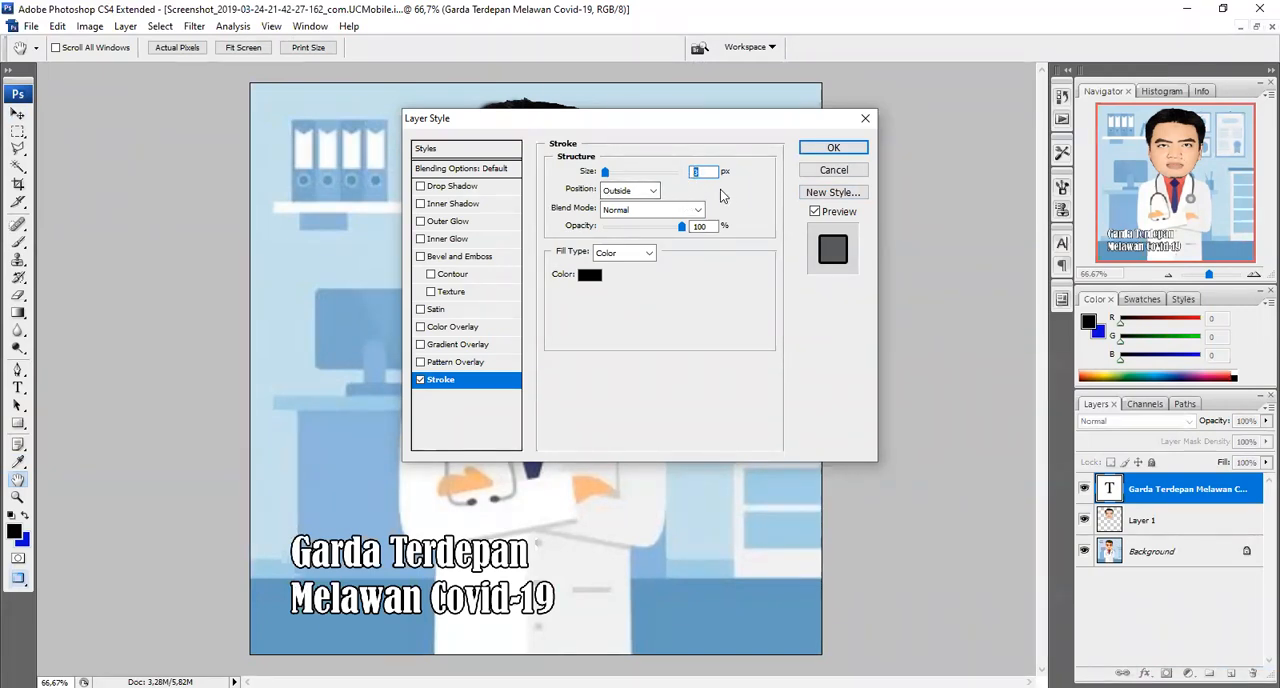
text(5)
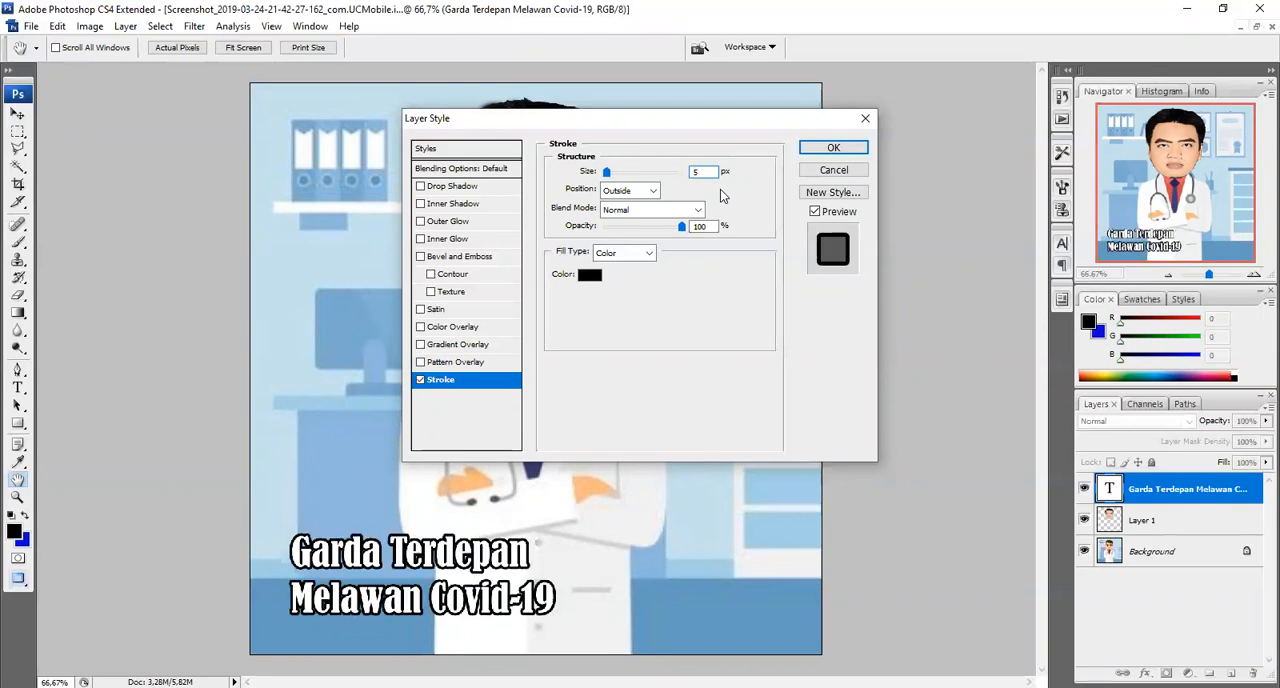
click(831, 148)
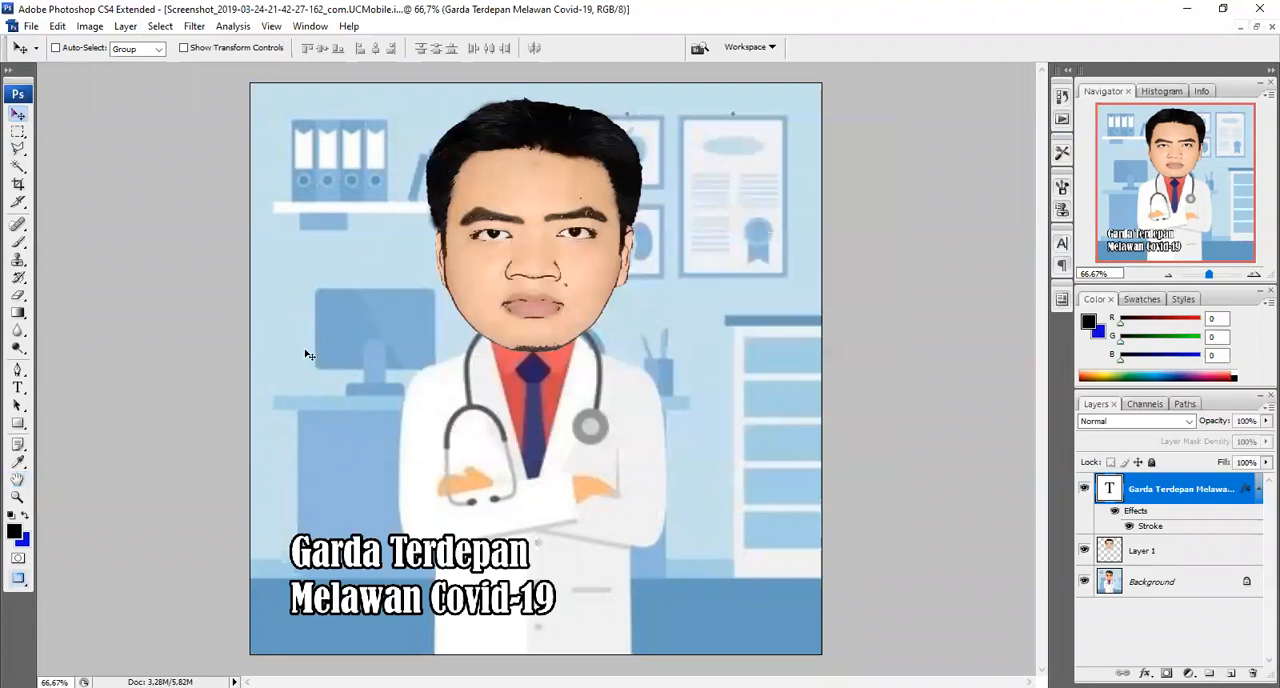
drag(472, 557, 472, 567)
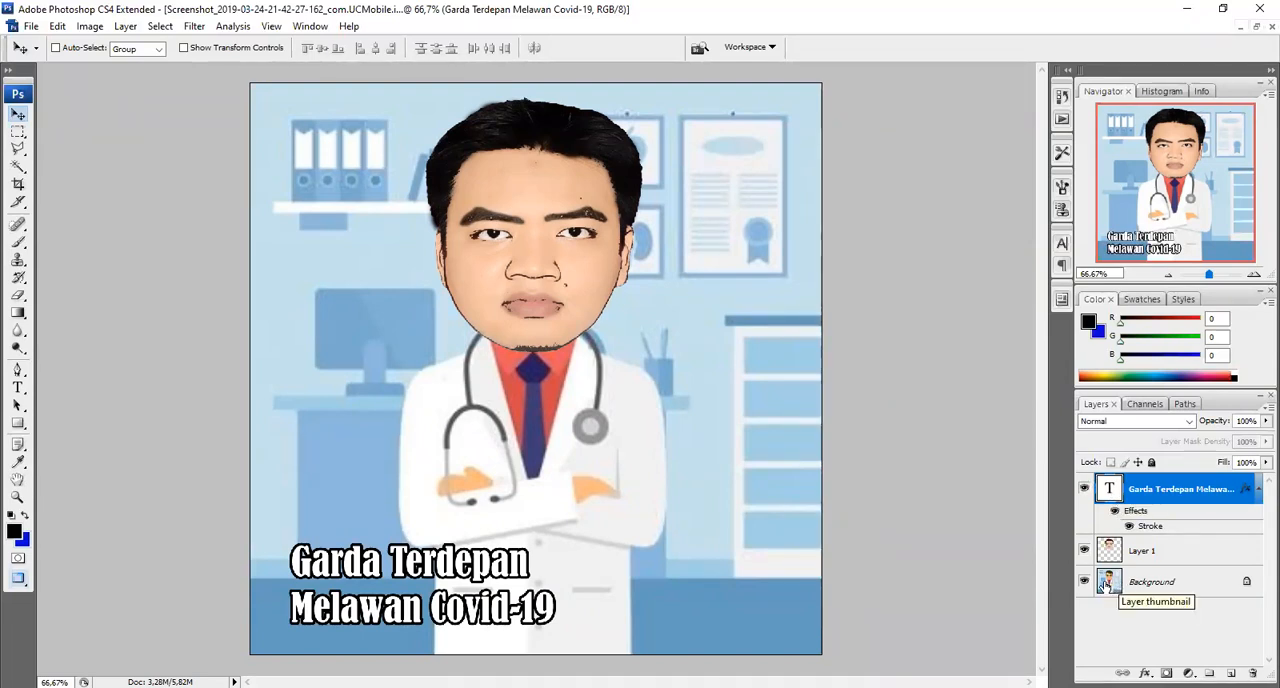
Select the caption, head and background layers, rasterize all layers and merge them into one
shift+click(1118, 580)
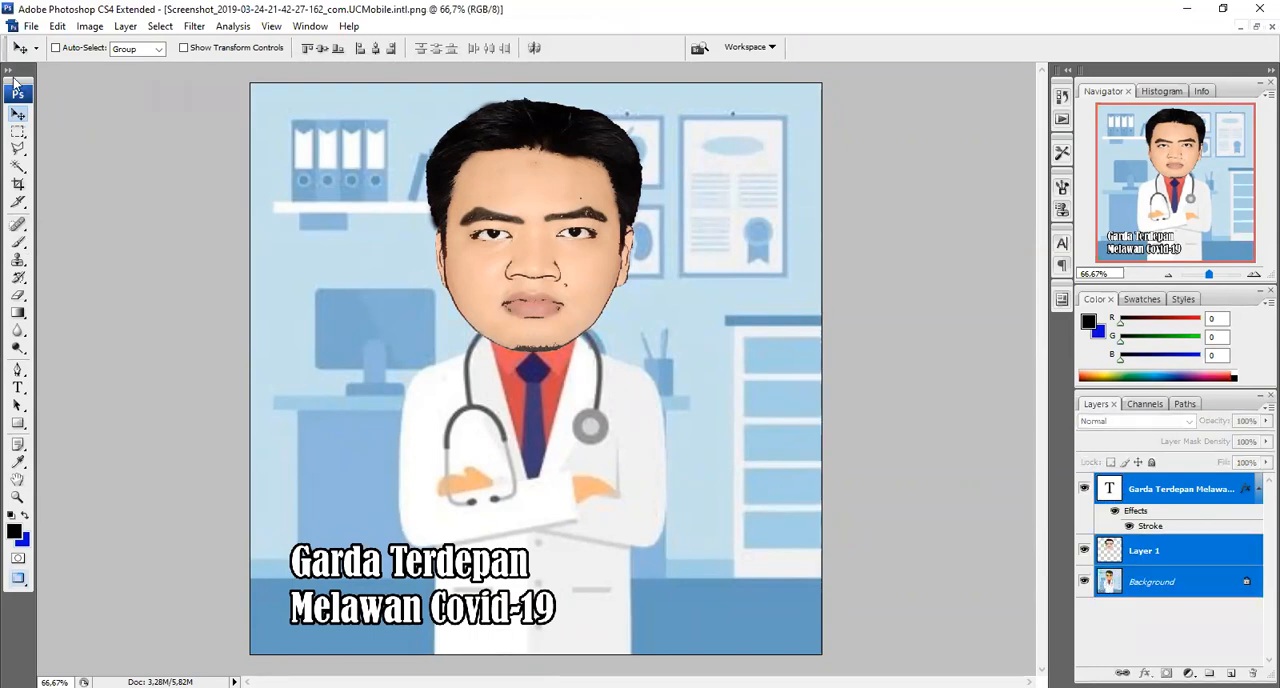
click(124, 26)
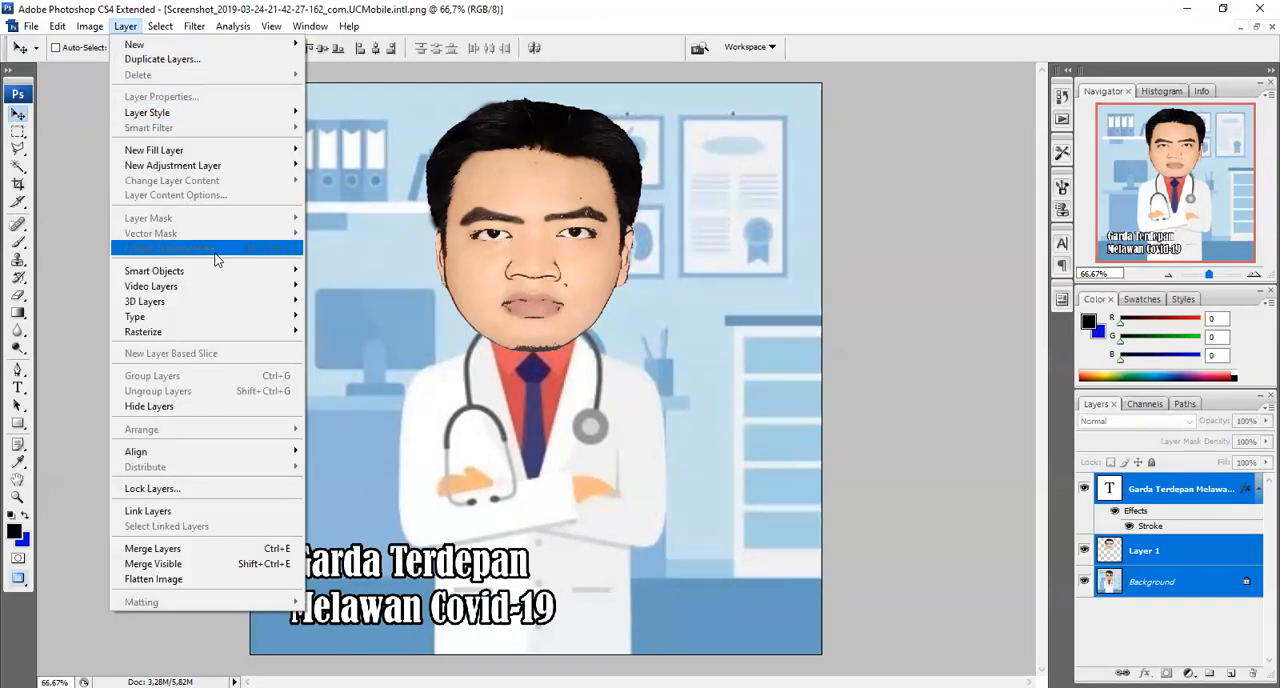
mouse_move(250, 331)
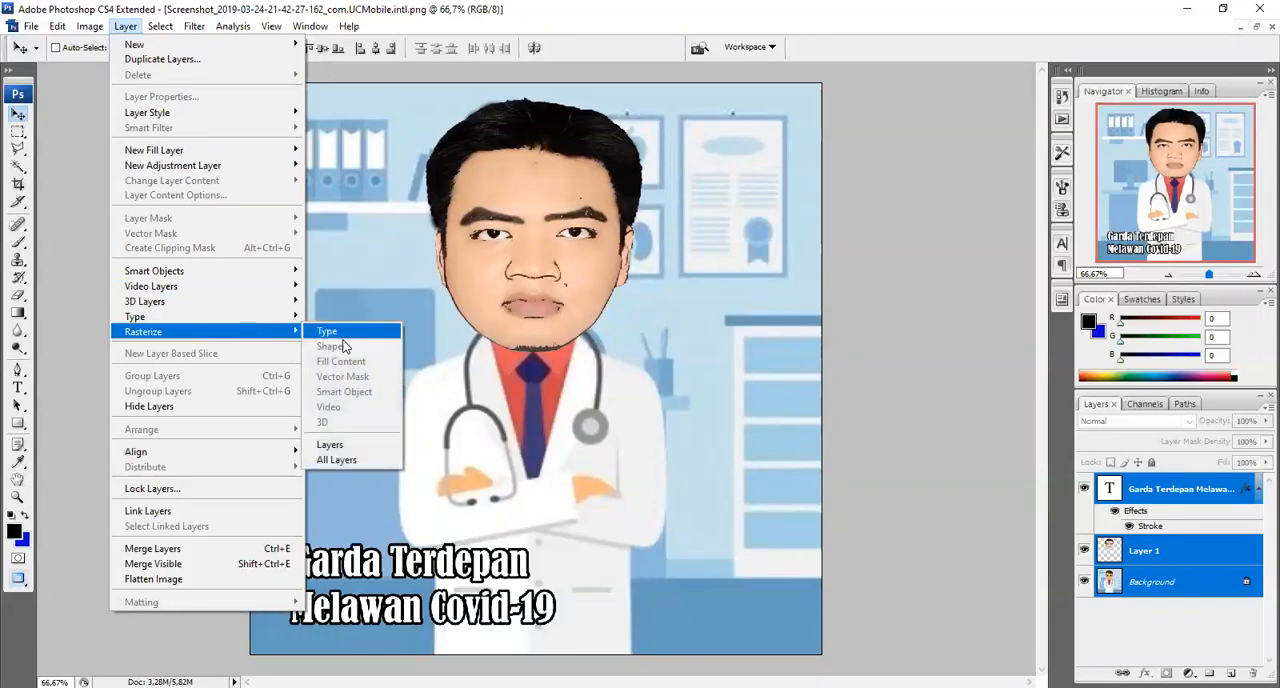
click(363, 463)
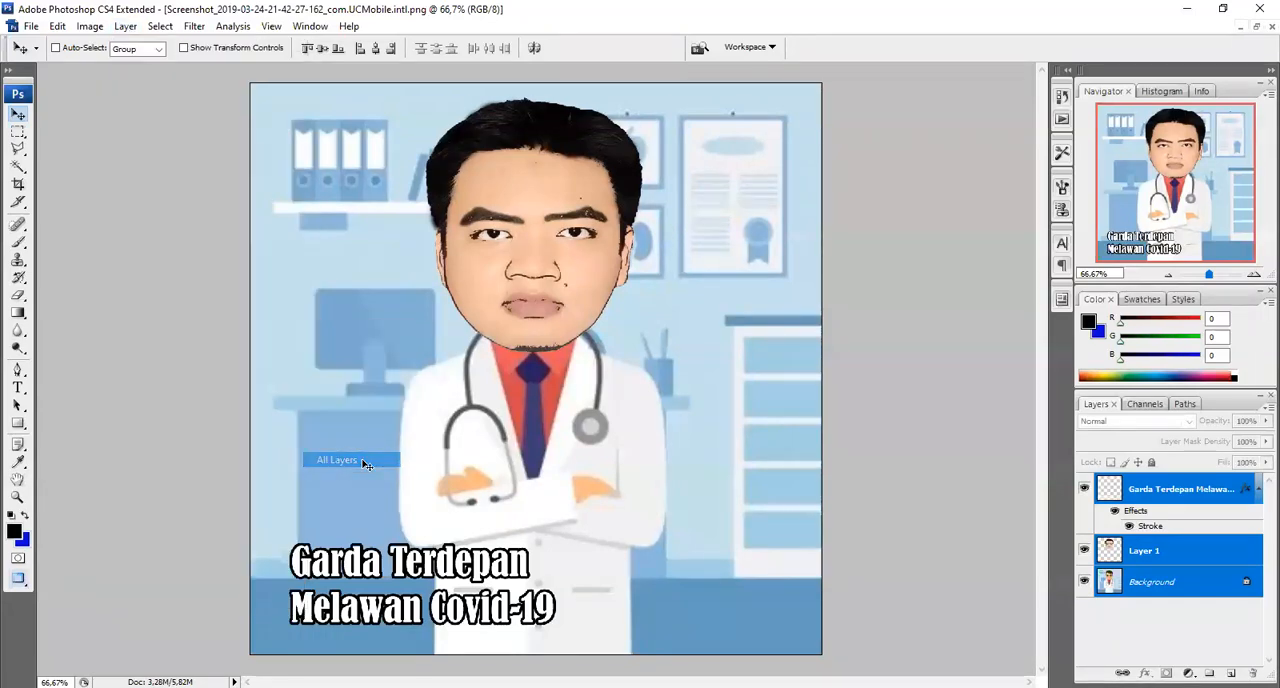
click(127, 27)
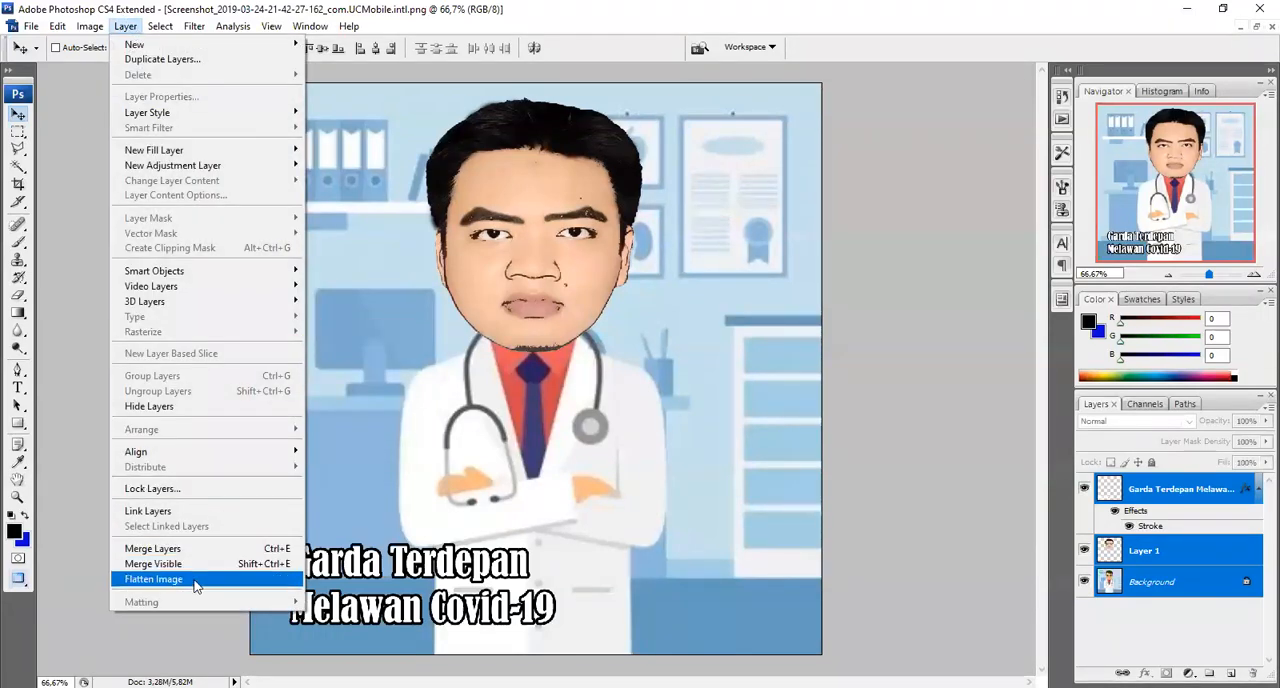
click(153, 549)
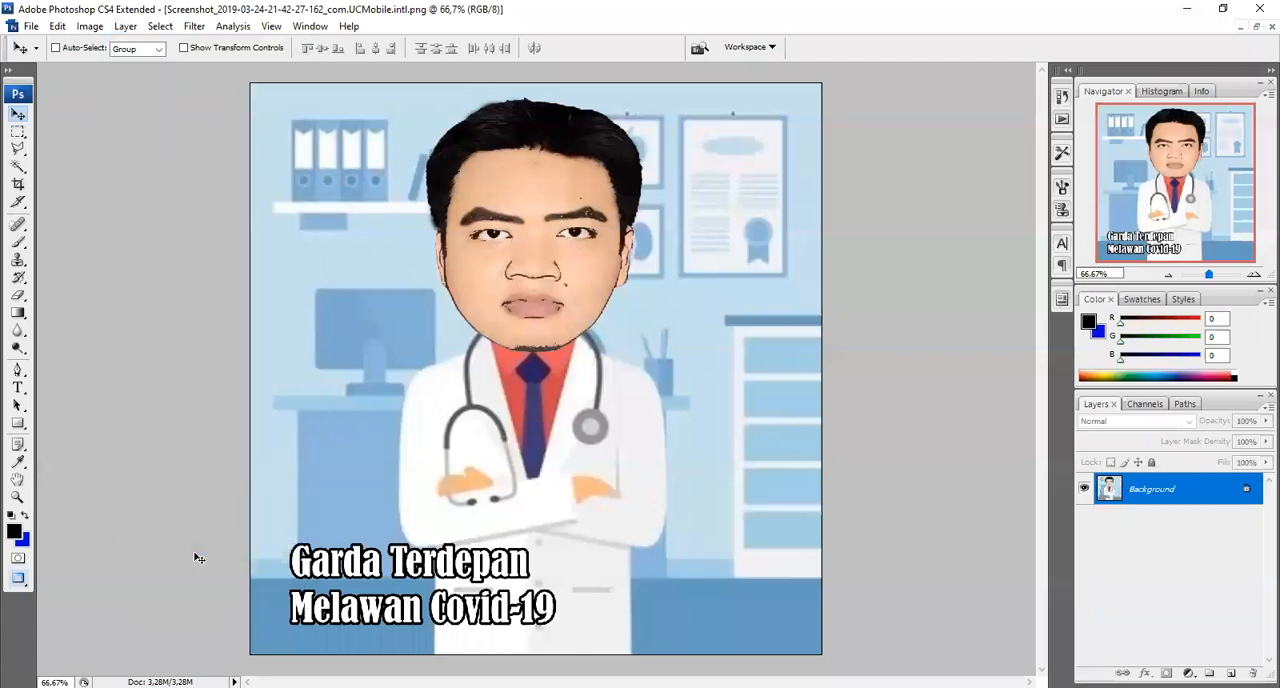
Save the merged image as a JPEG named karikatur.jpg in the karikatur folder
click(38, 27)
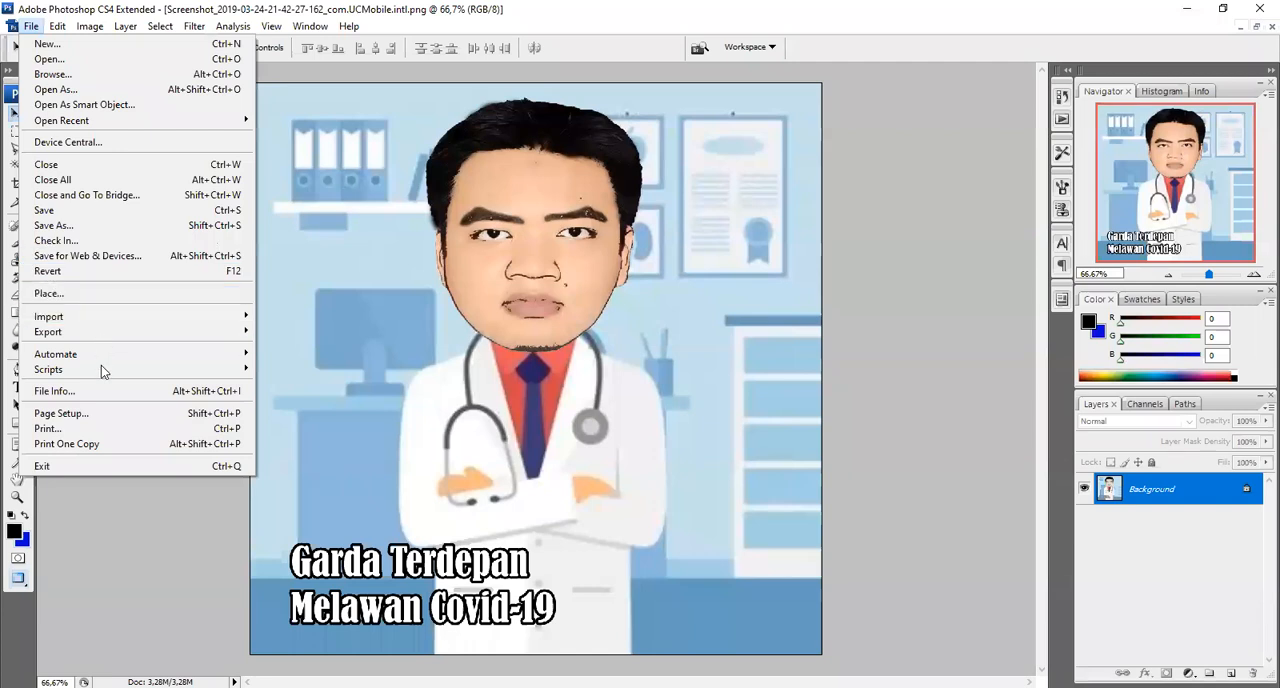
click(88, 228)
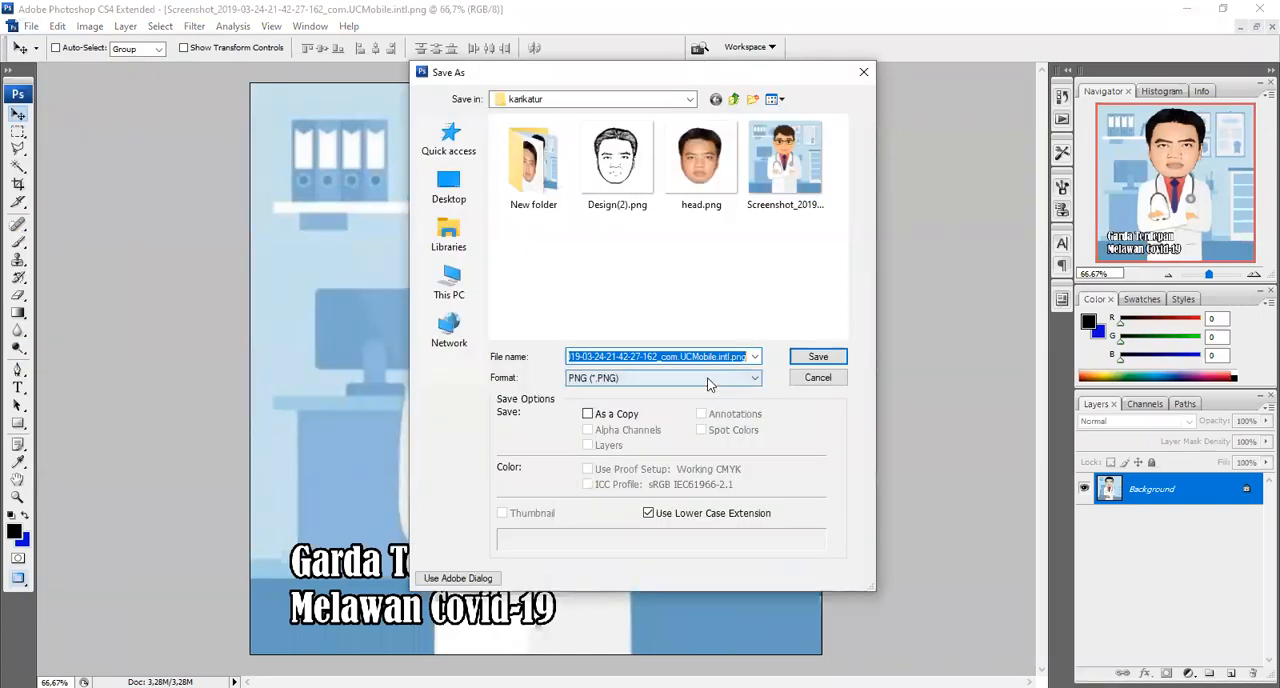
click(665, 378)
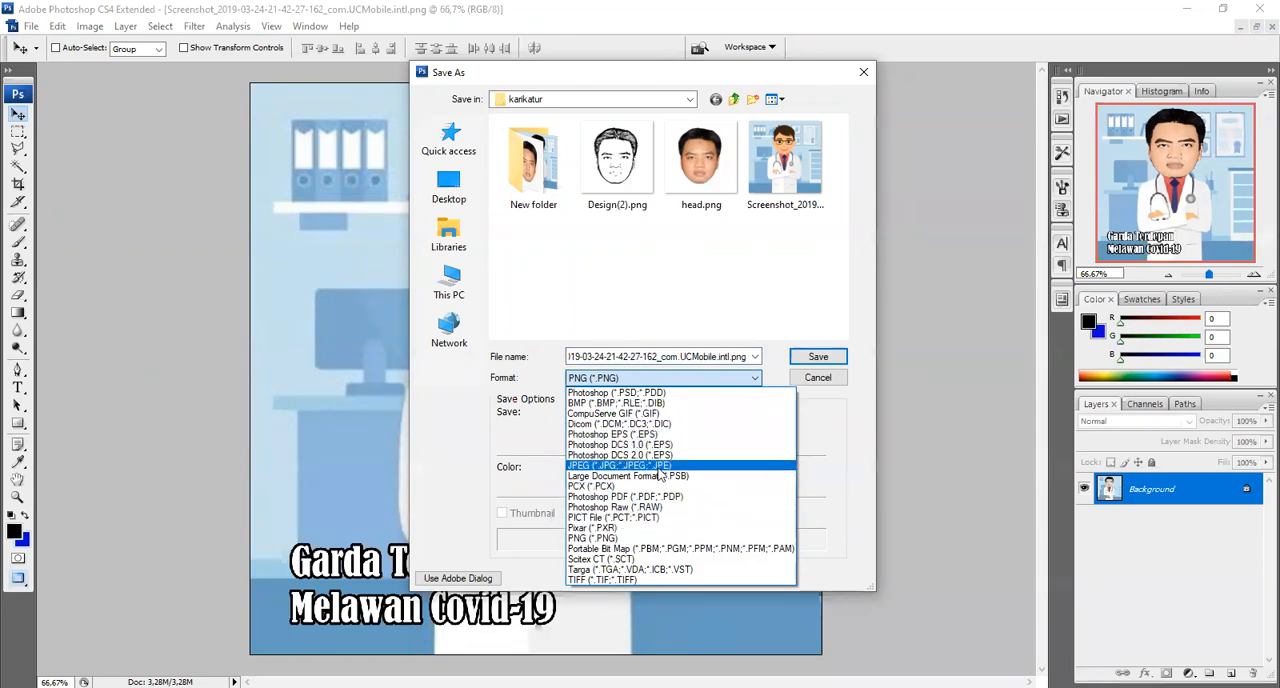
click(668, 465)
double_click(718, 357)
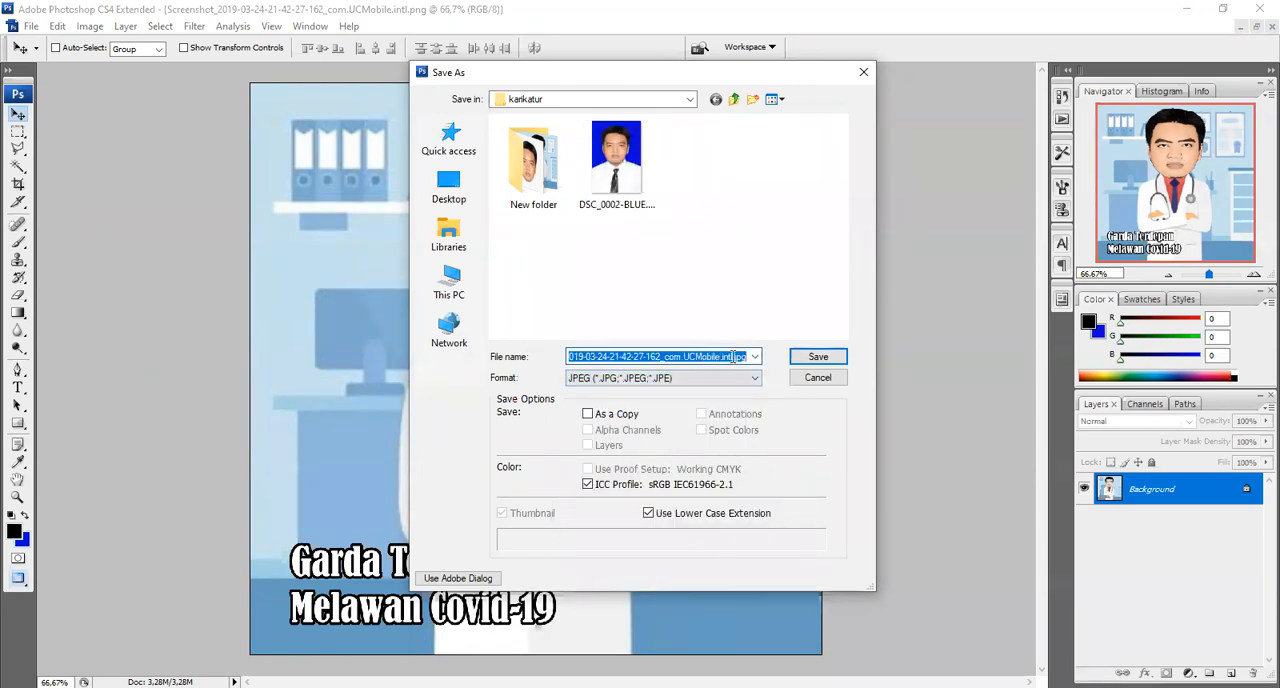
drag(736, 356, 421, 357)
text(jpg)
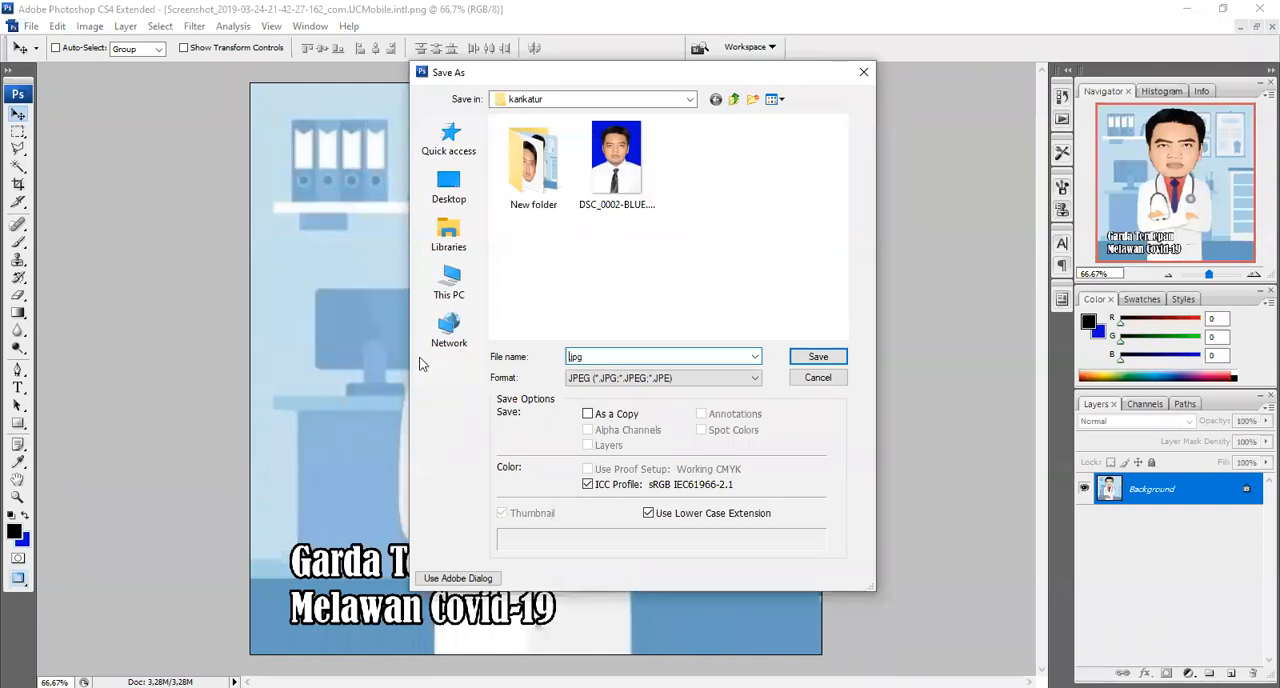
text(karikatur)
click(816, 358)
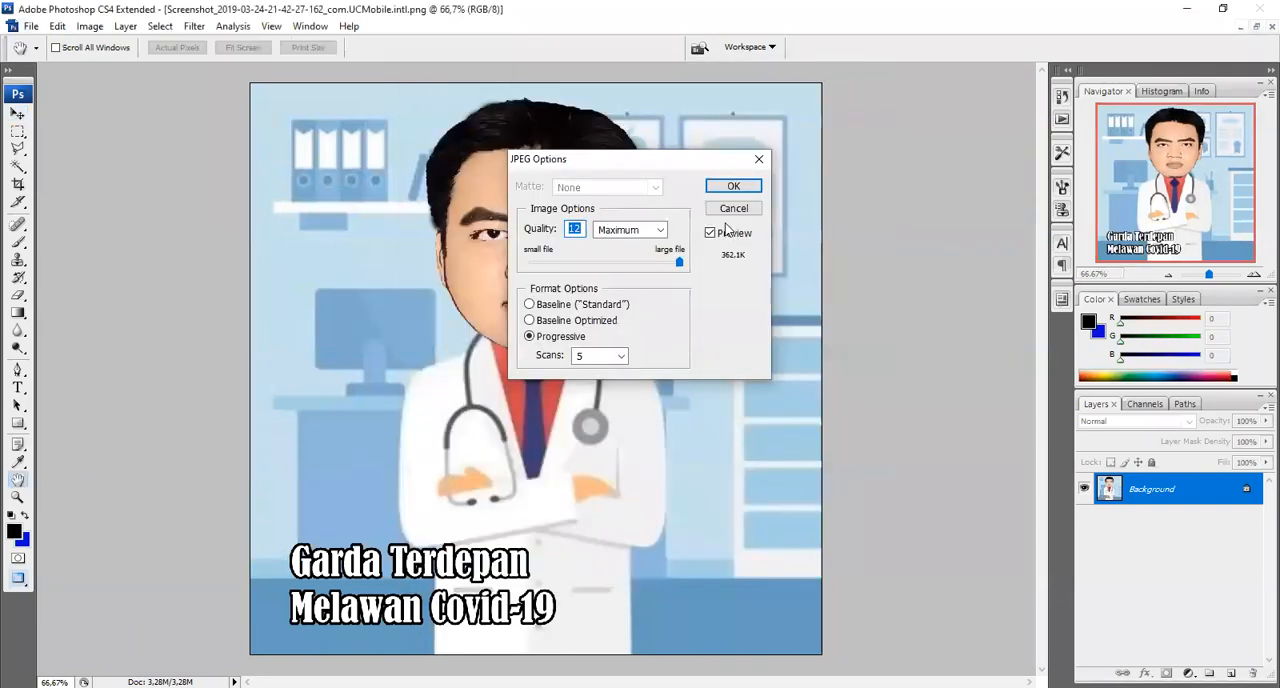
Set the JPEG options to Maximum quality (12) and Progressive format with 5 scans, and accept them
click(657, 232)
click(620, 286)
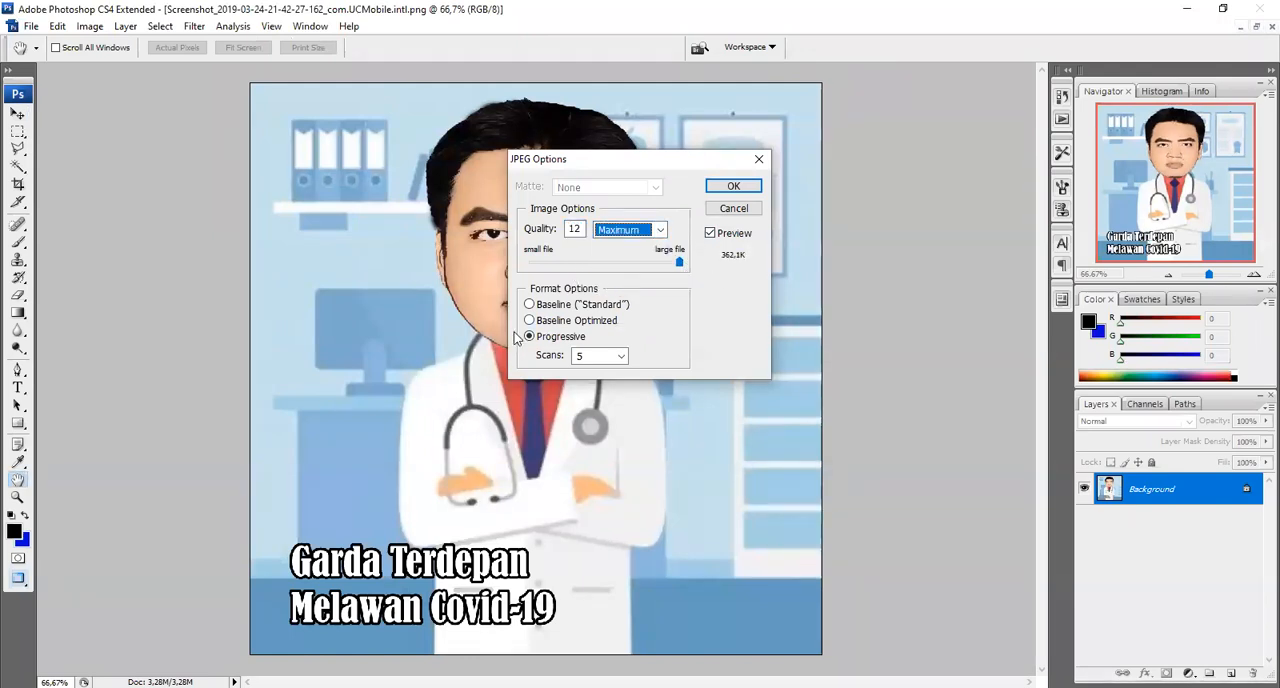
click(620, 355)
click(600, 397)
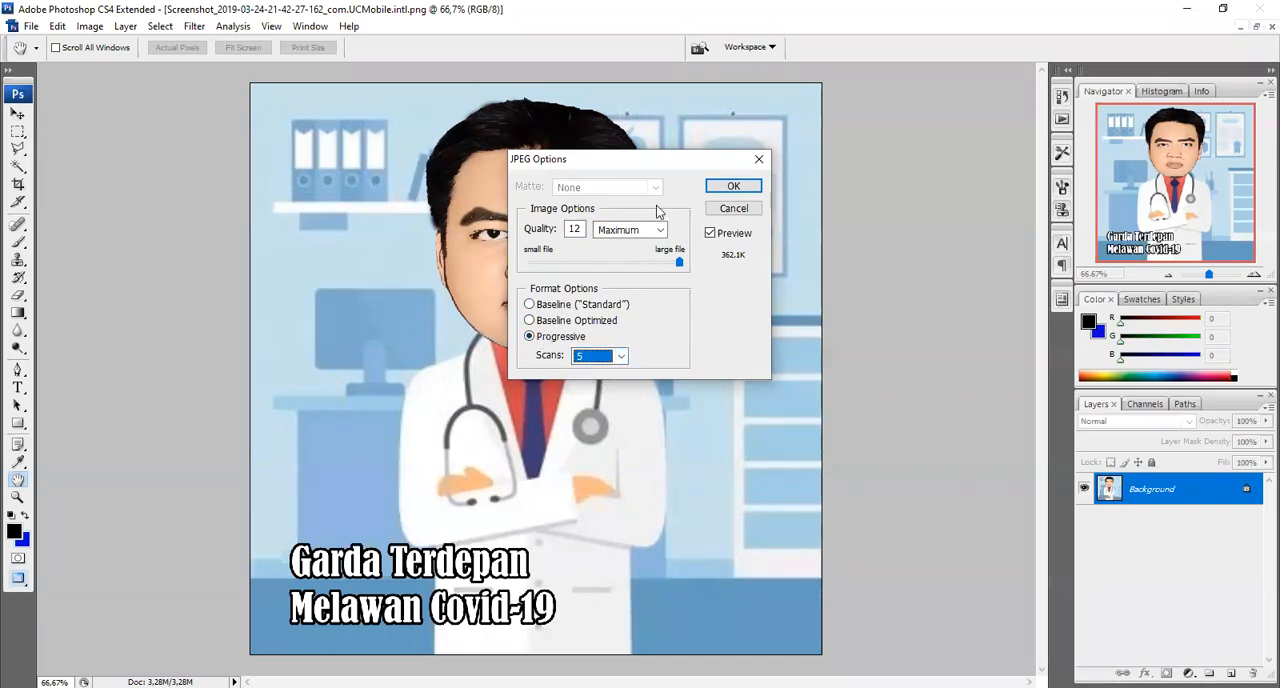
click(735, 190)
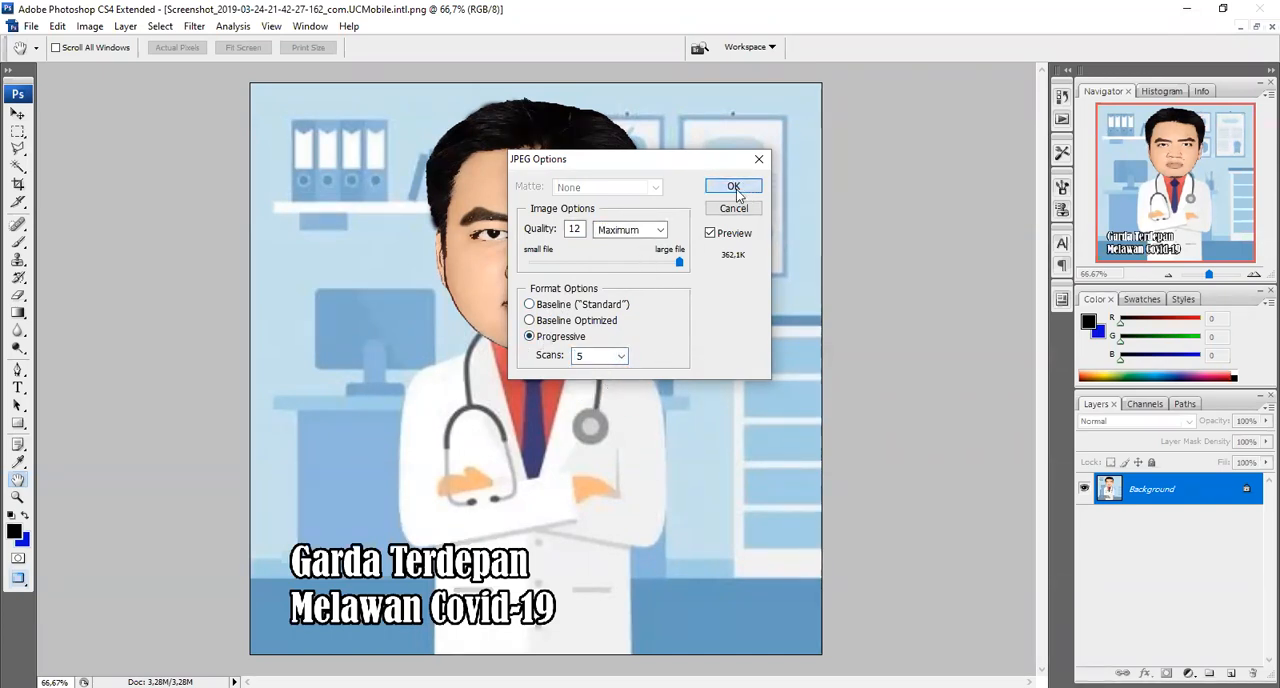